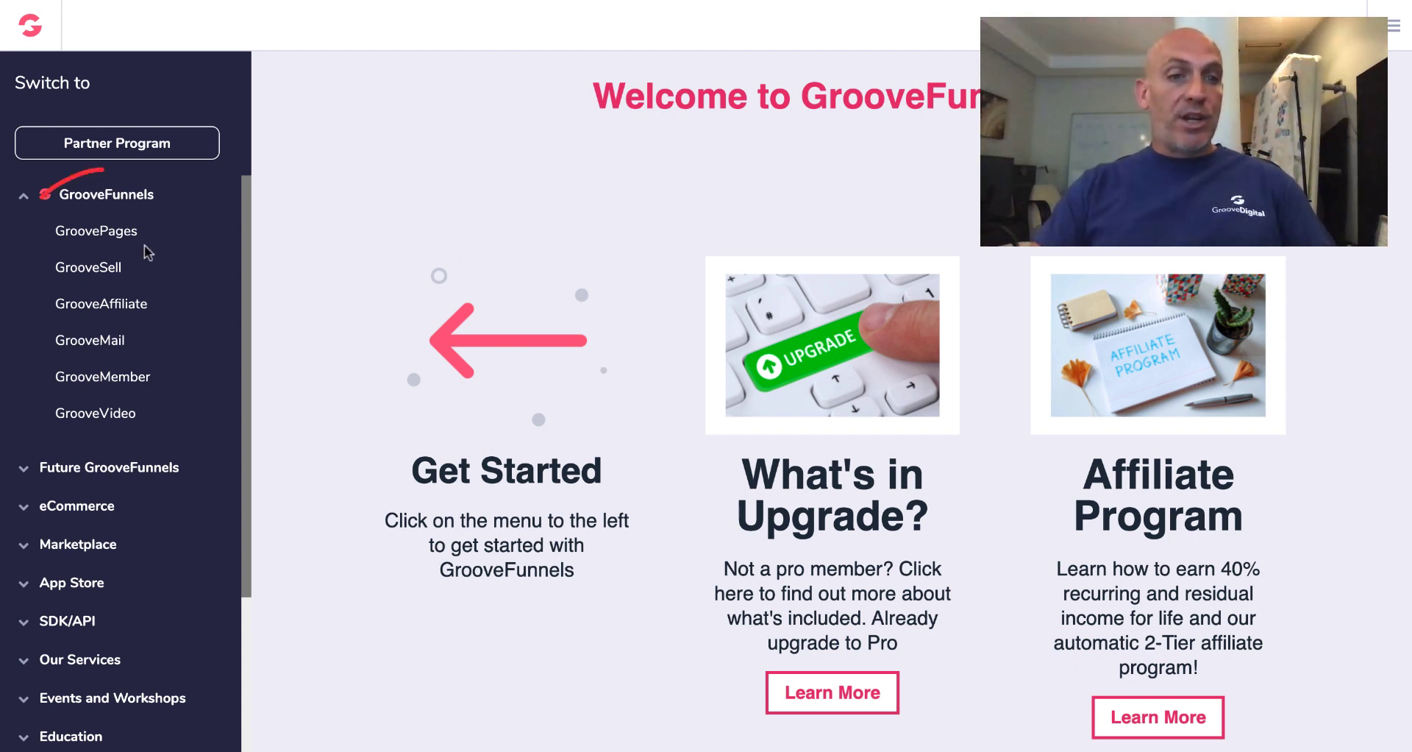
Open GroovePages and start a new site from the templates list
click(118, 234)
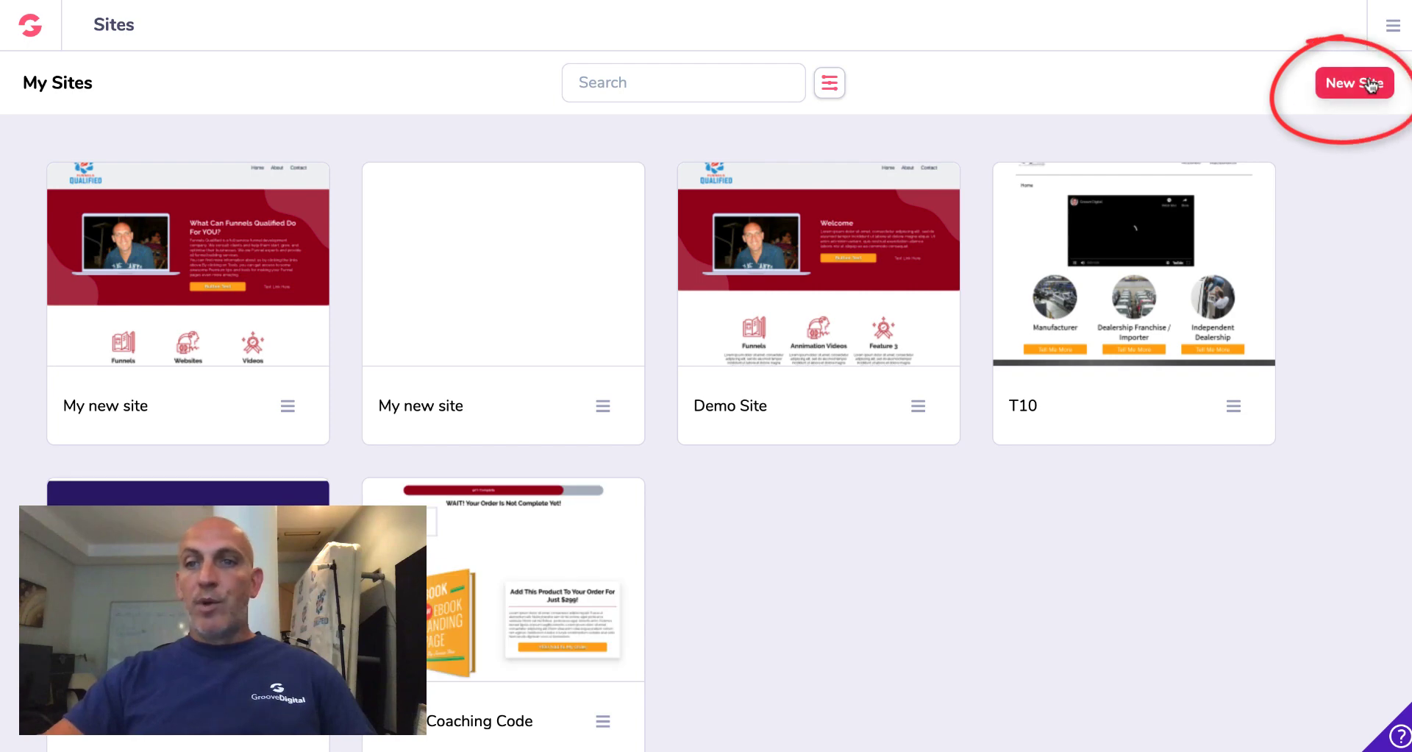
click(1370, 84)
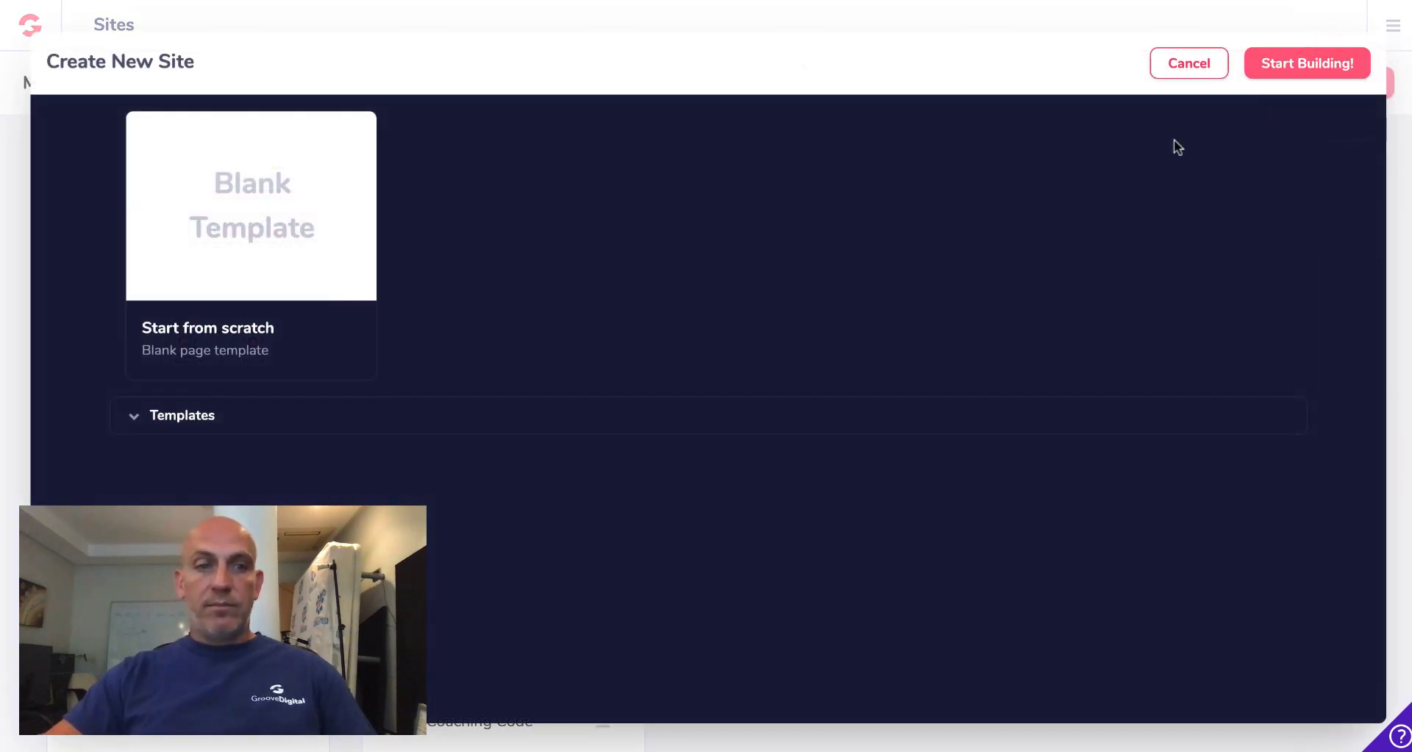
click(173, 416)
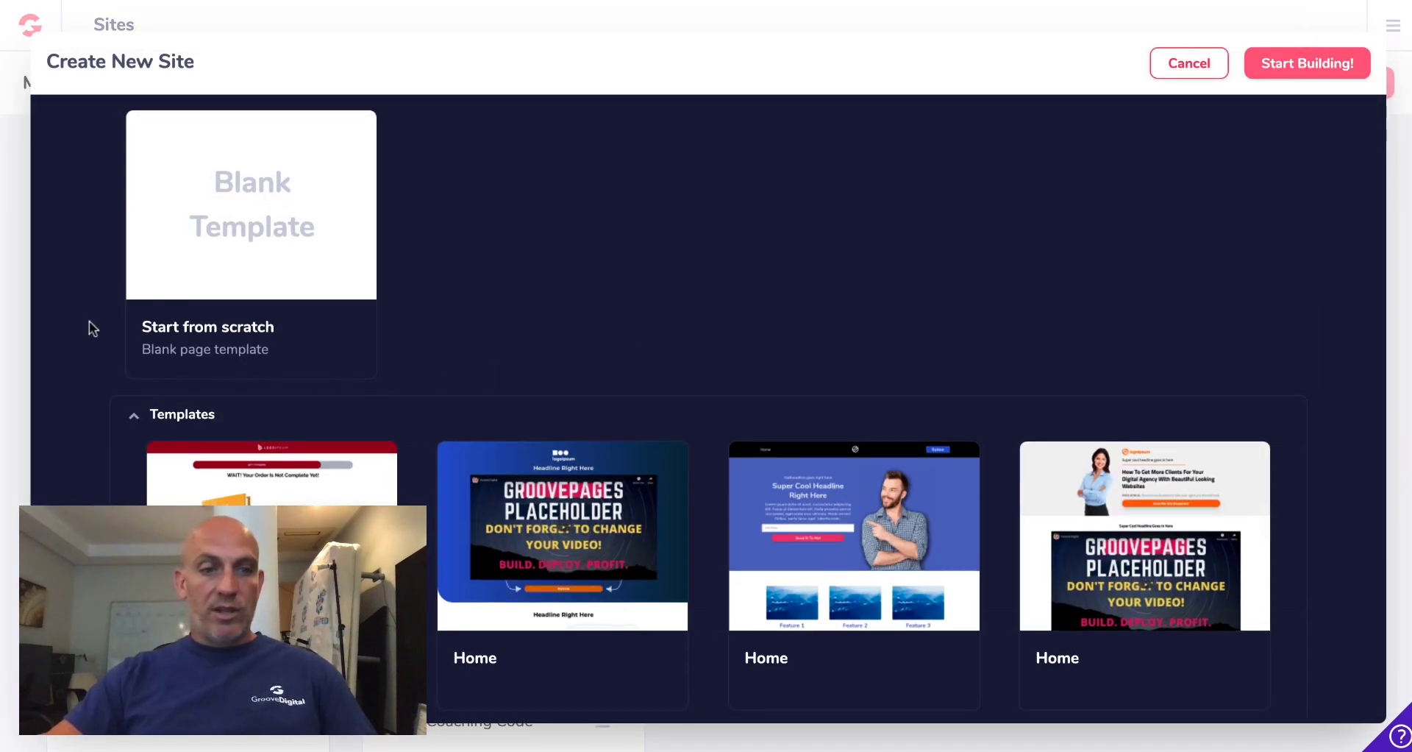
Choose the Optin template for the new site
scroll(93, 326, down, 2)
scroll(92, 328, down, 3)
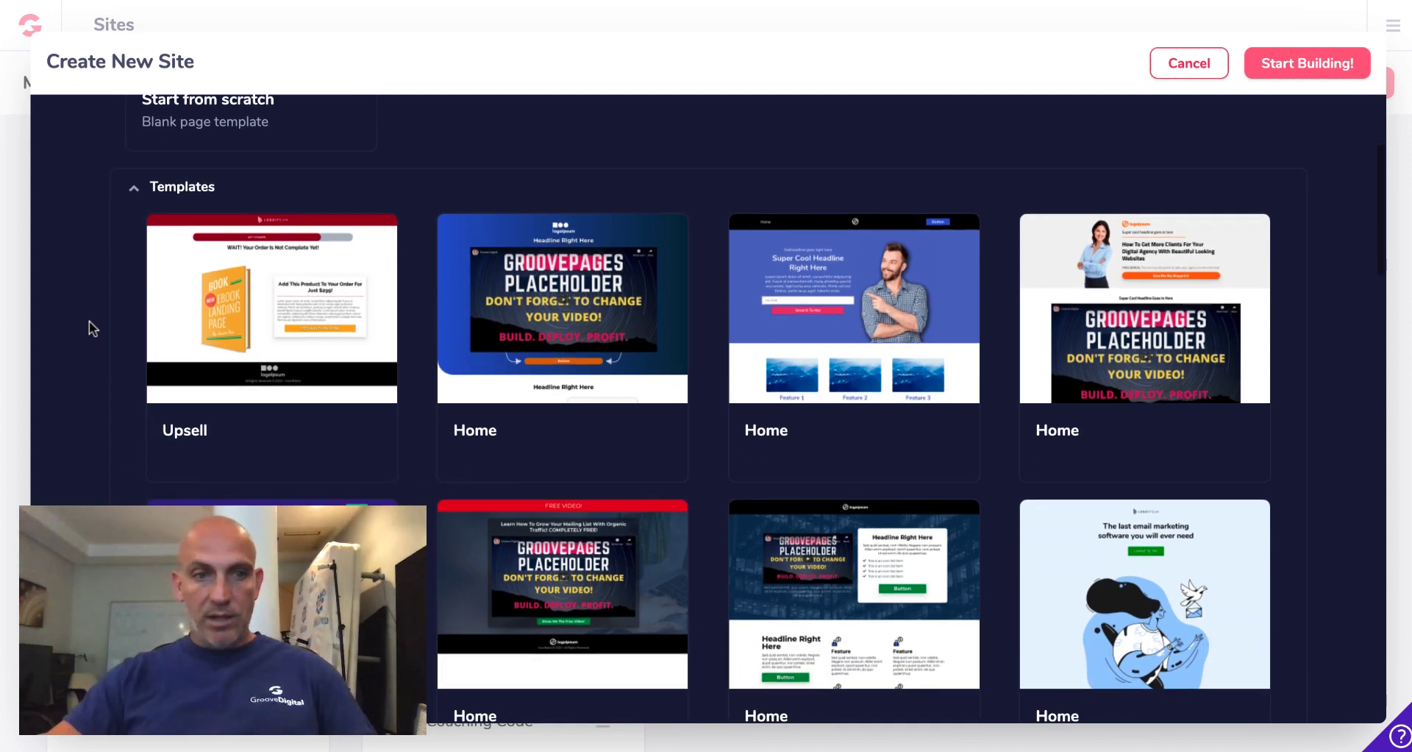
mouse_move(162, 287)
scroll(127, 272, down, 6)
scroll(128, 274, down, 3)
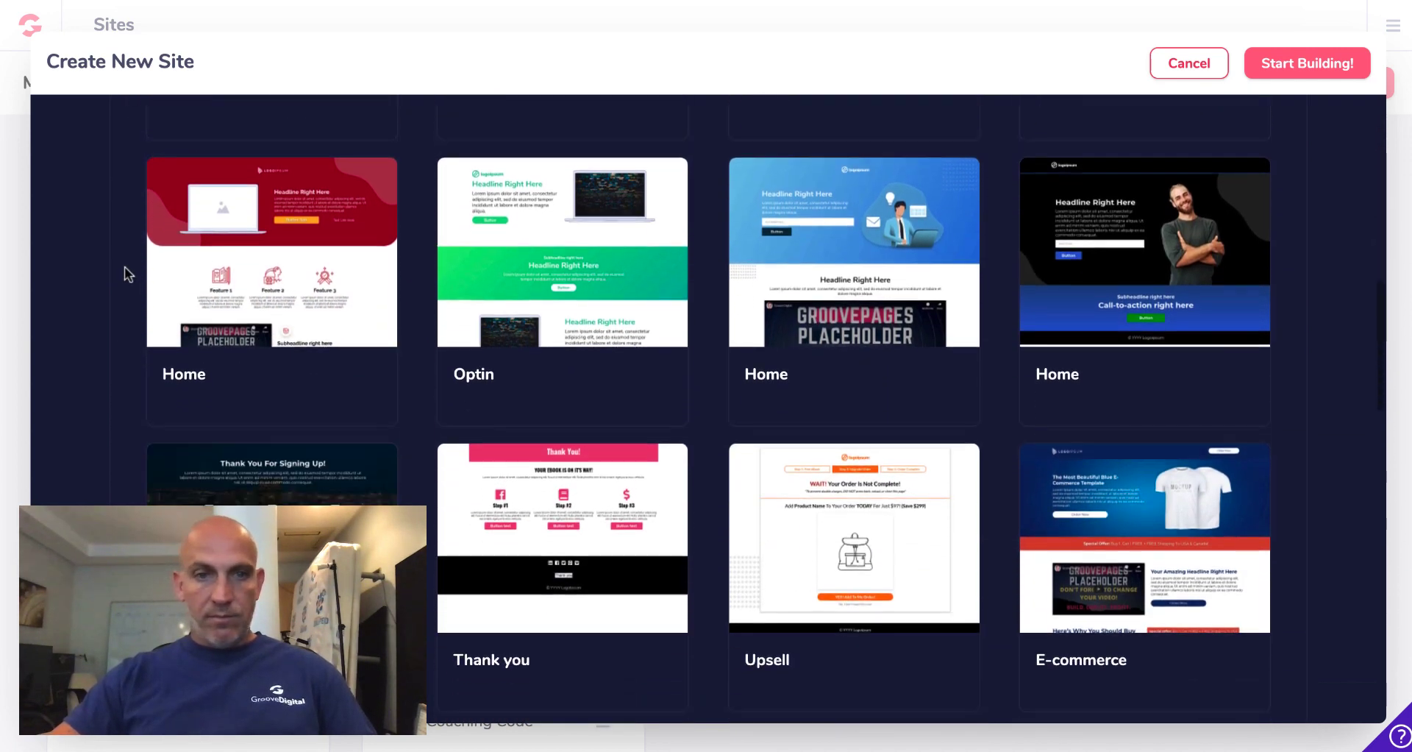
scroll(128, 275, down, 2)
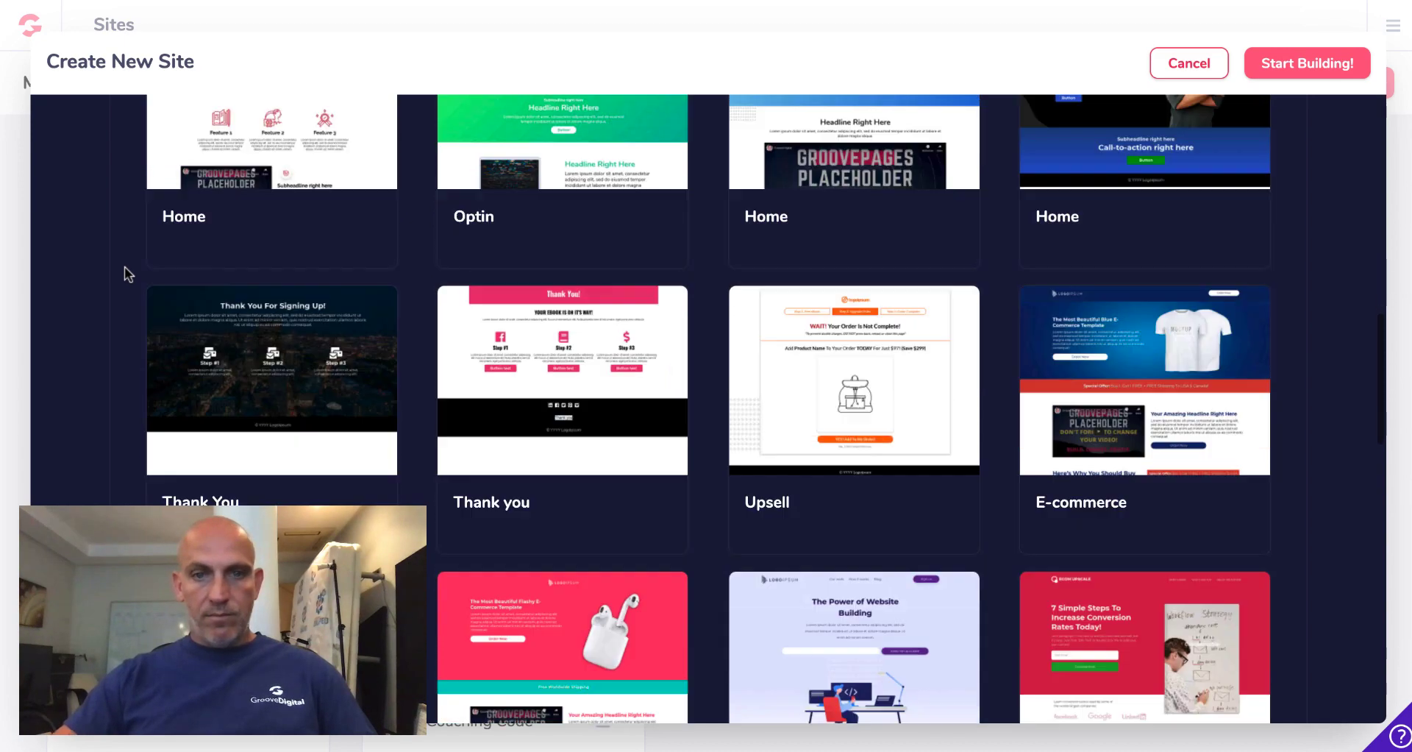
scroll(128, 274, up, 4)
scroll(129, 274, up, 1)
mouse_move(564, 434)
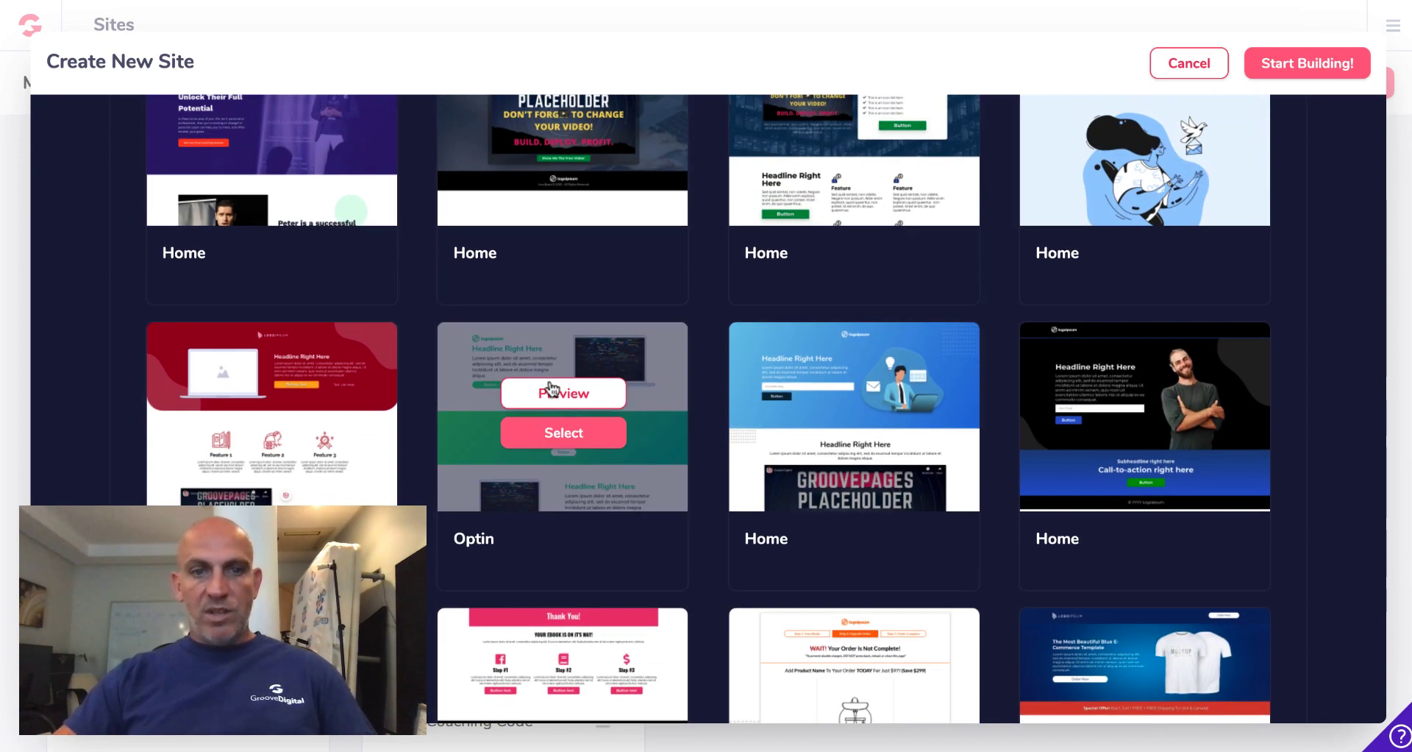
click(563, 434)
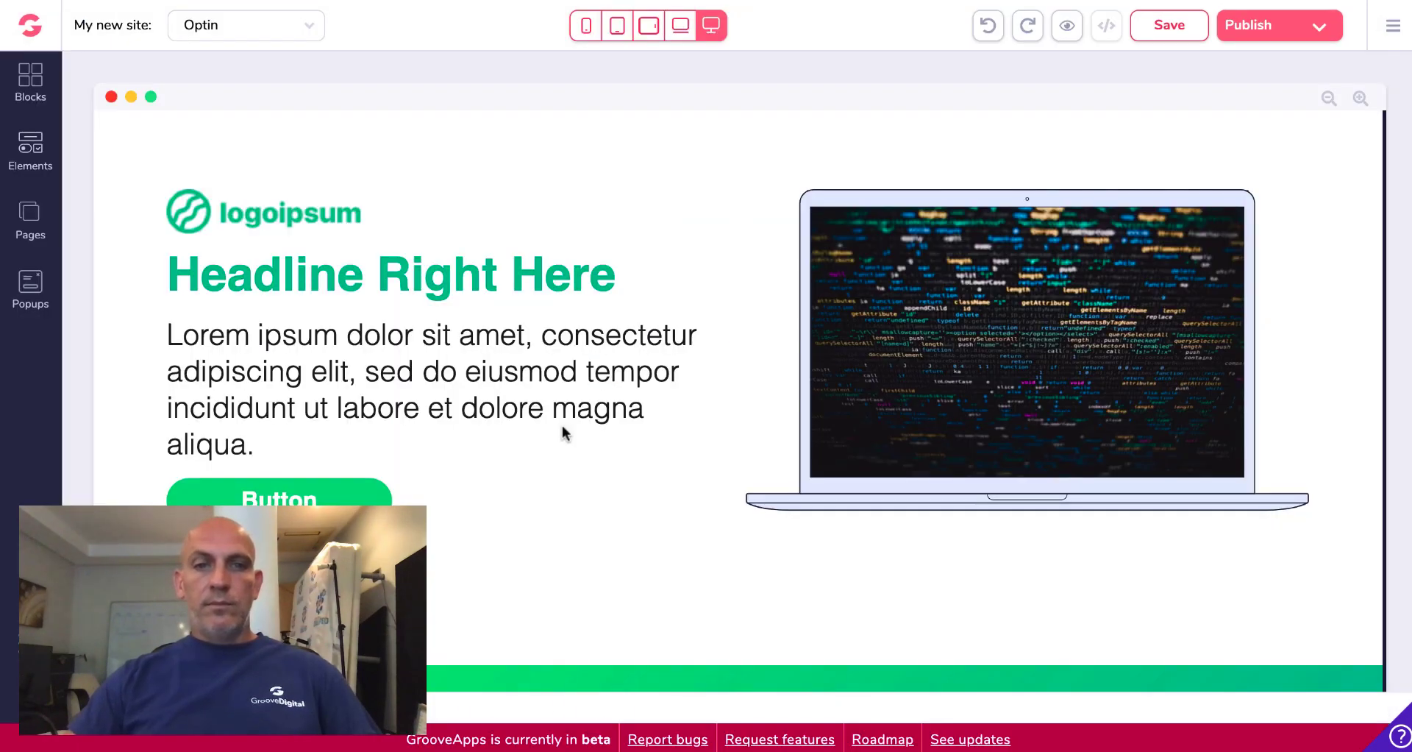
Delete the logoipsum logo image from the hero, confirming the warning
scroll(673, 243, down, 8)
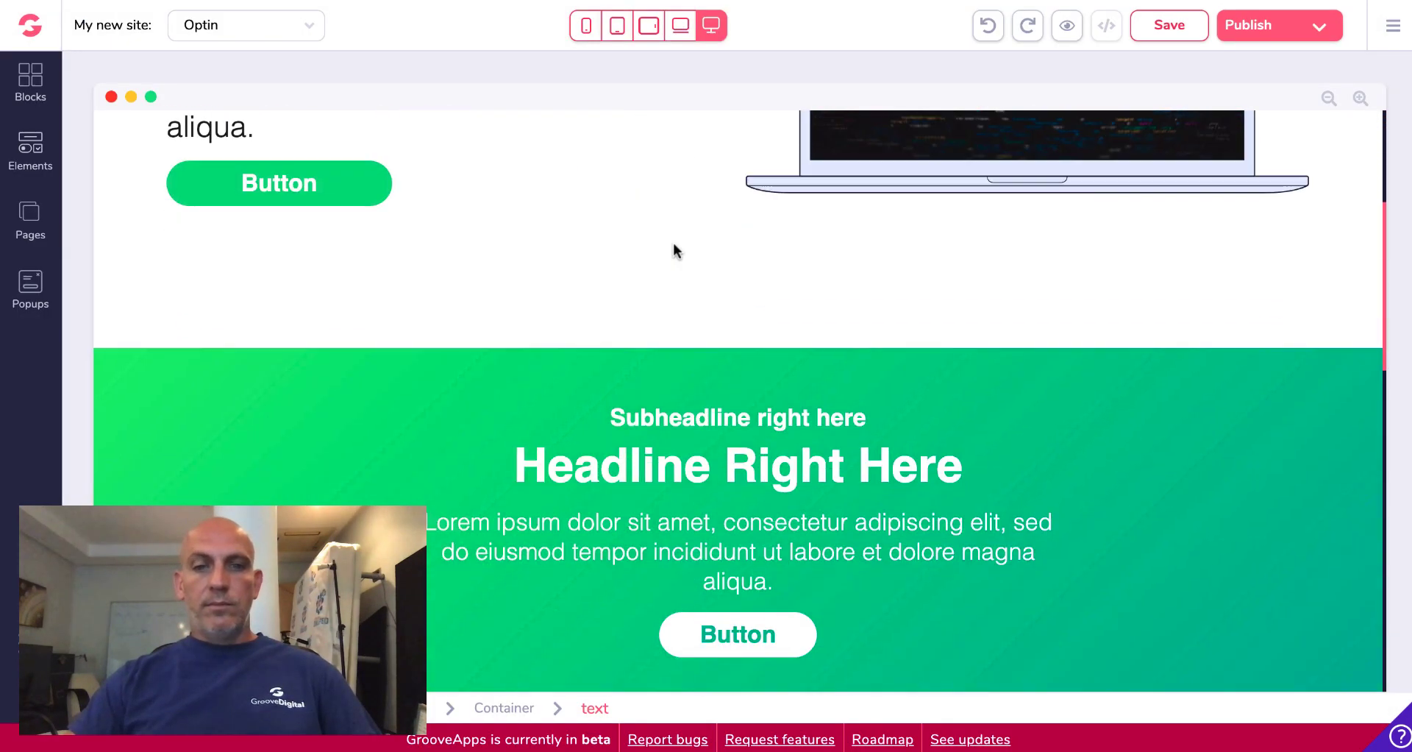
scroll(673, 243, down, 10)
scroll(673, 243, up, 18)
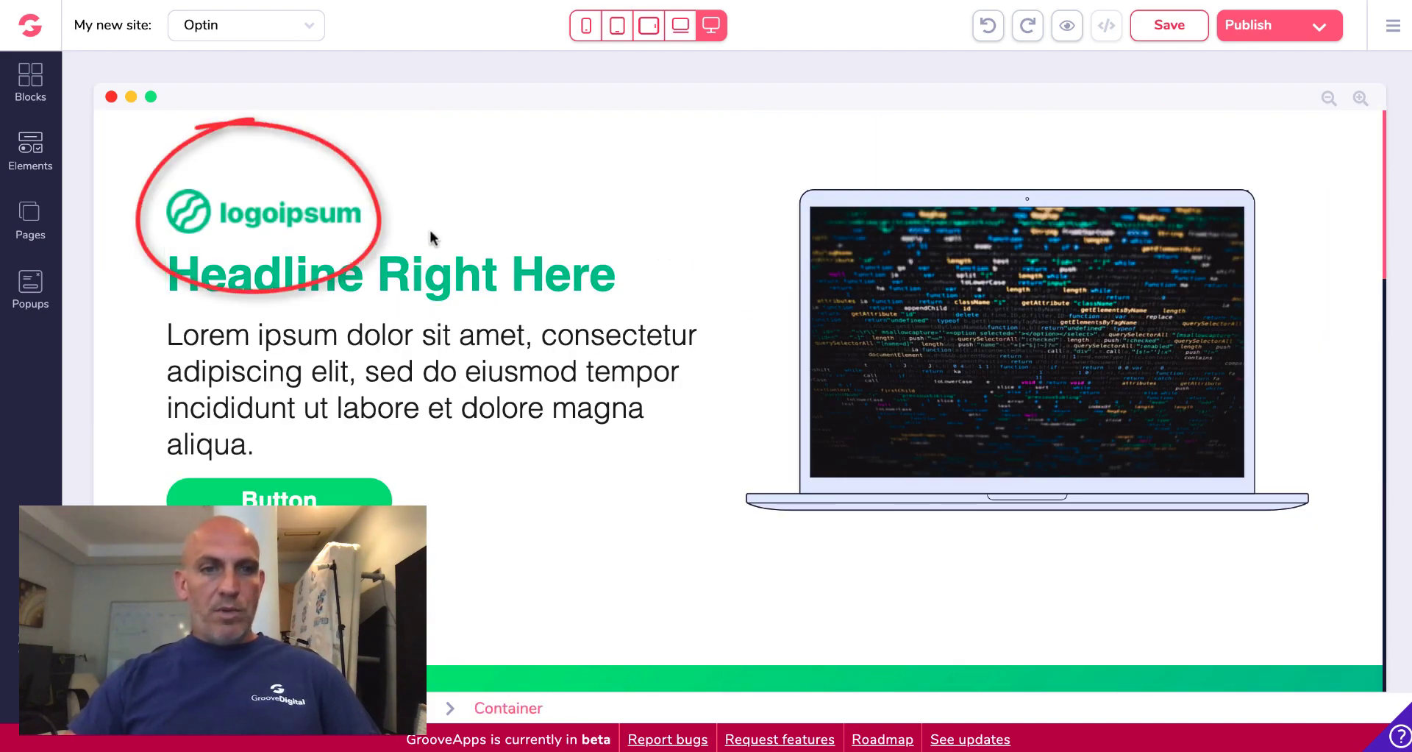
click(324, 207)
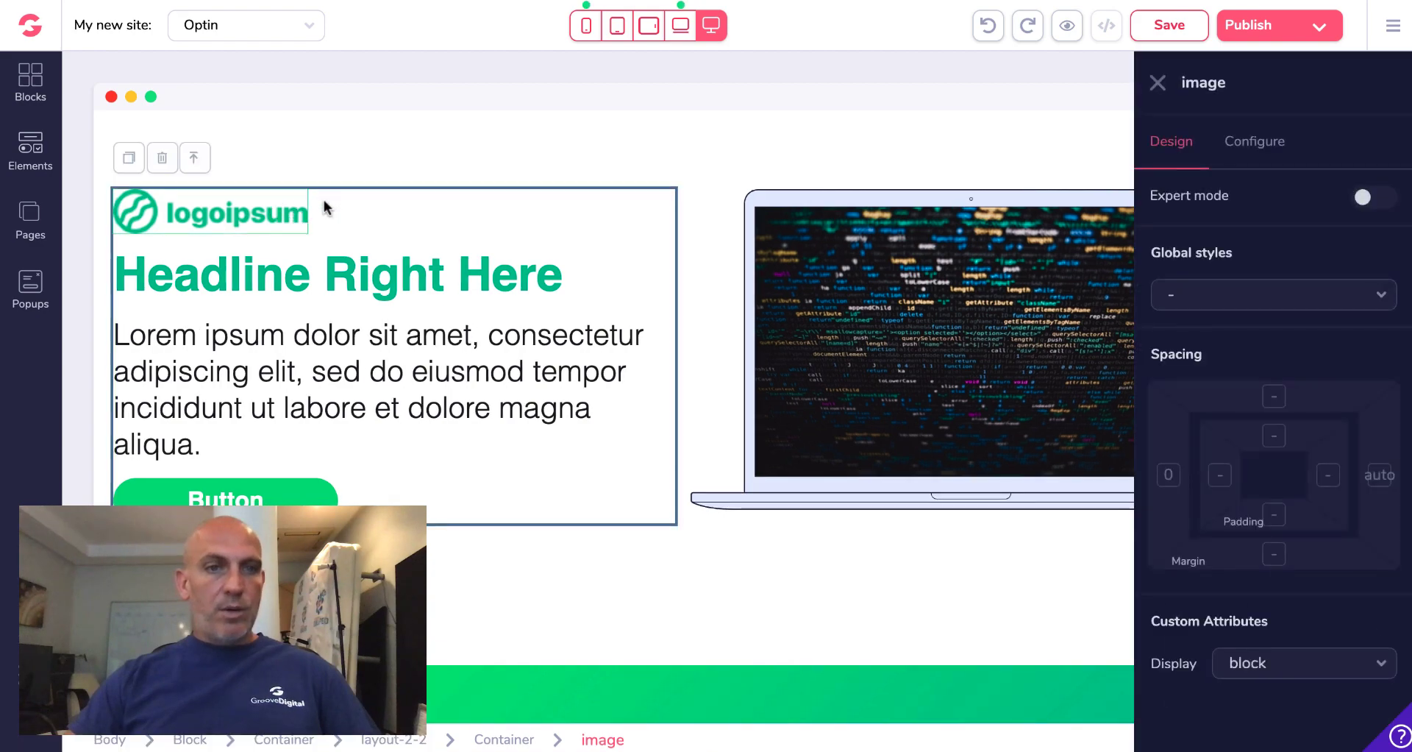
click(164, 157)
click(708, 378)
click(765, 434)
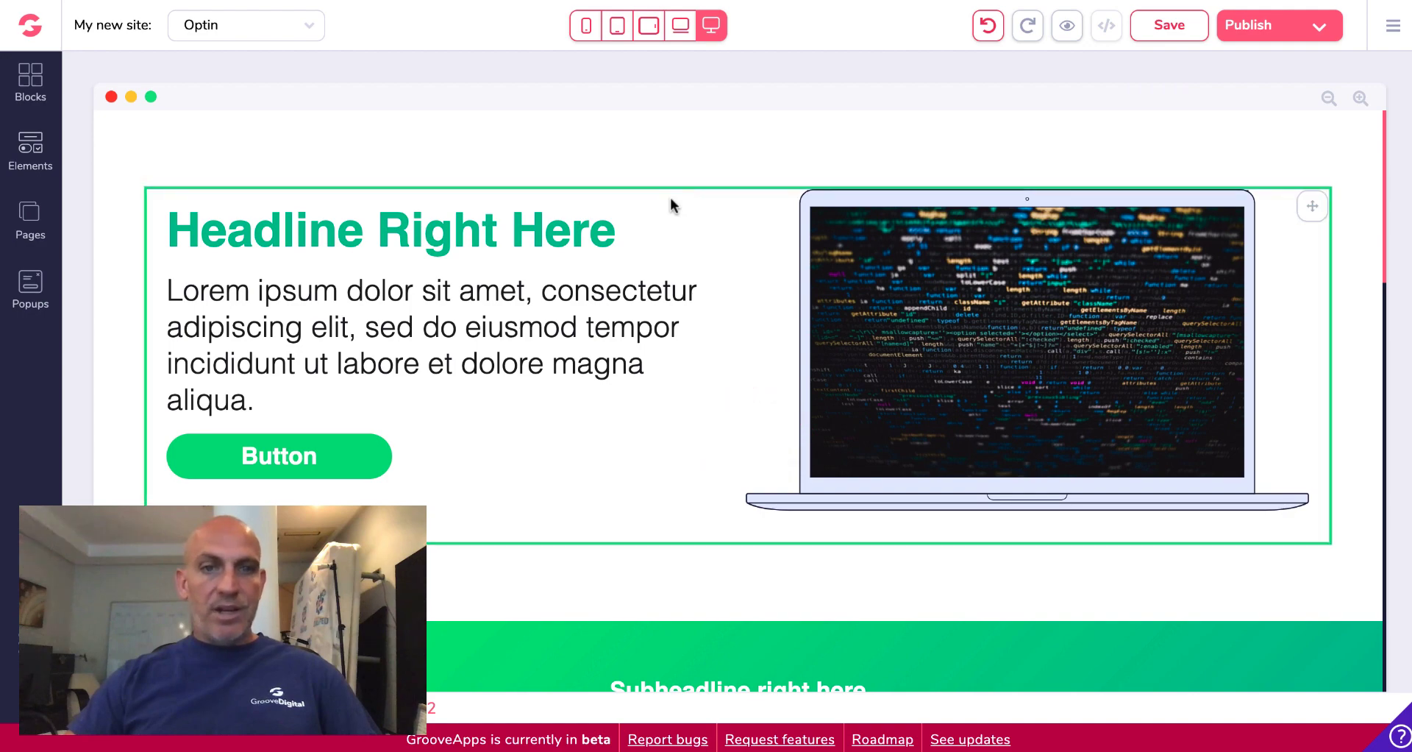
click(607, 224)
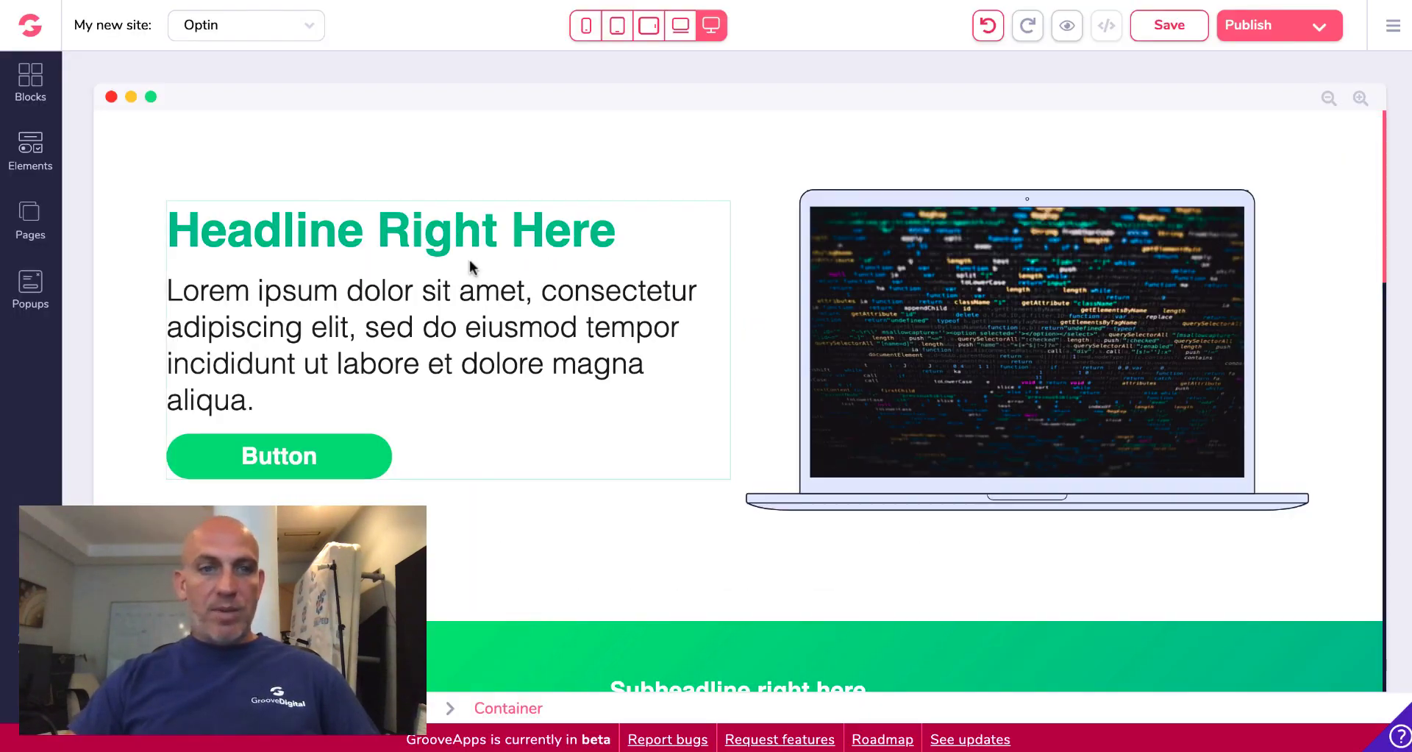
Replace the headline with 'FREE DOWNLOAD >> THE GROUP COACHING ENROLLMENT FORMULA' at 16px
click(406, 228)
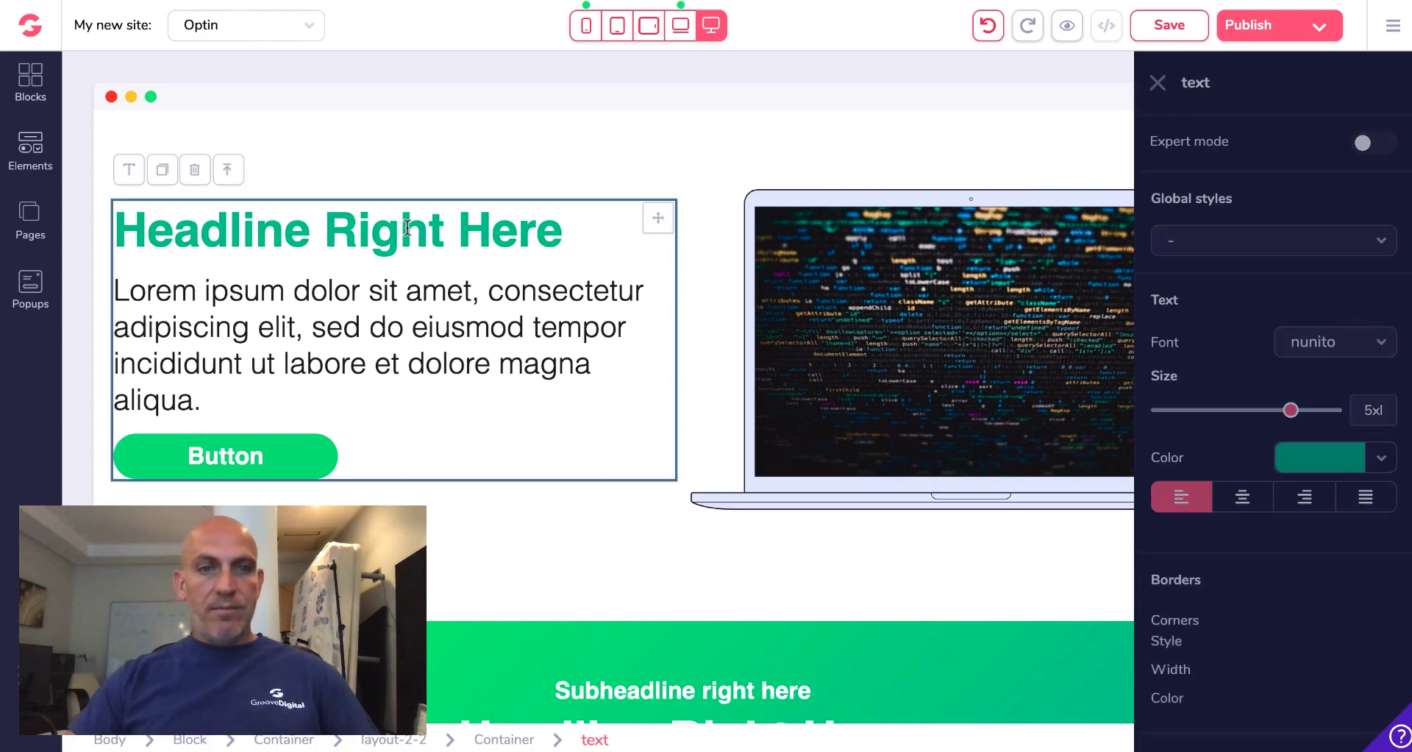
triple_click(349, 226)
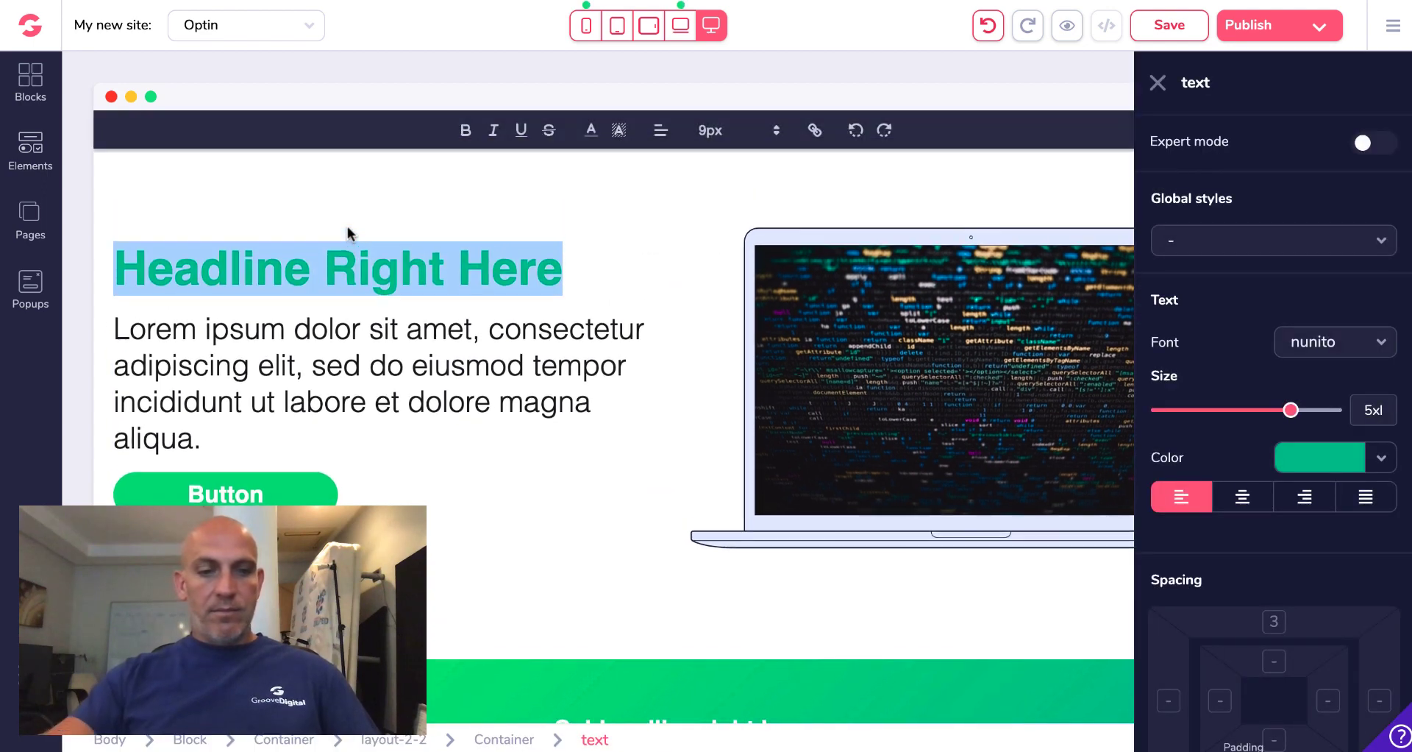
text(FREE DOWNLOAD >> THE GROUP COACHING ENROLLMENT FORMULA)
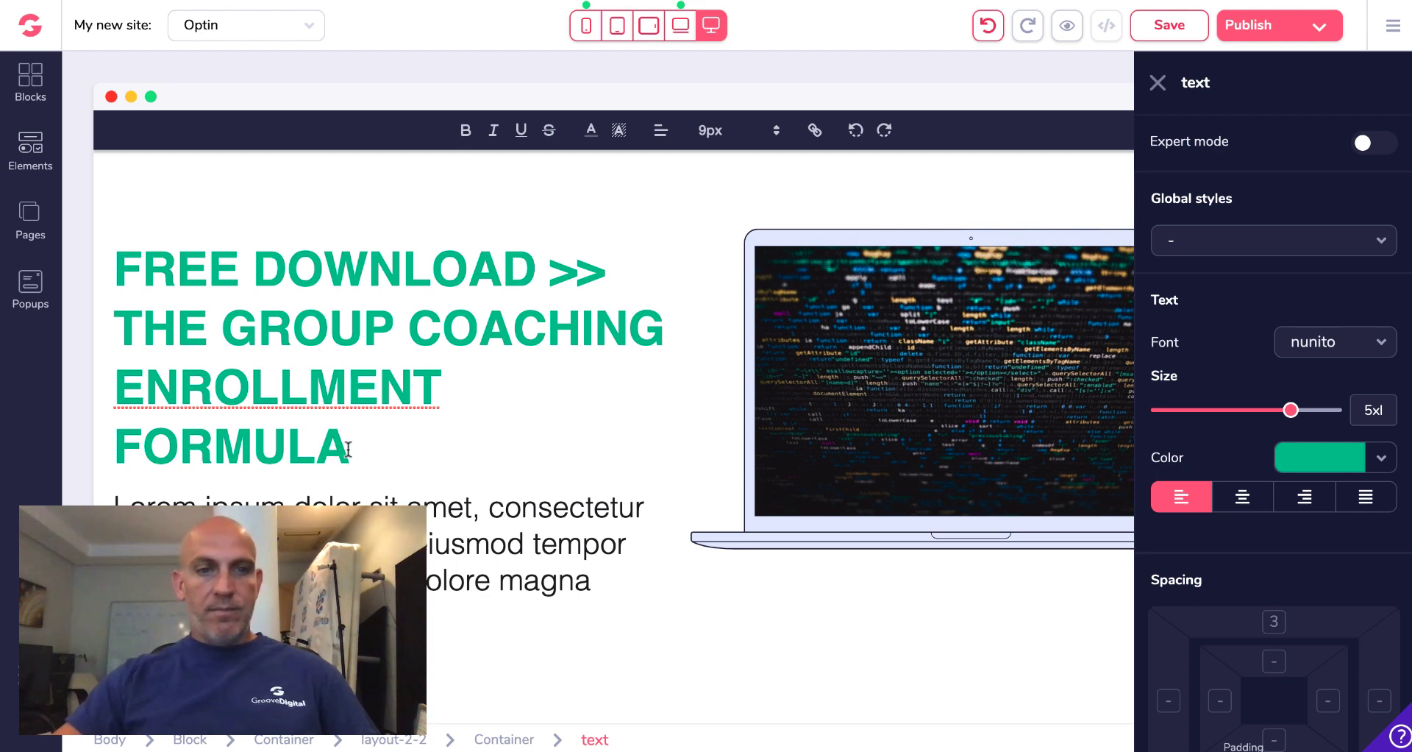
drag(350, 449, 128, 285)
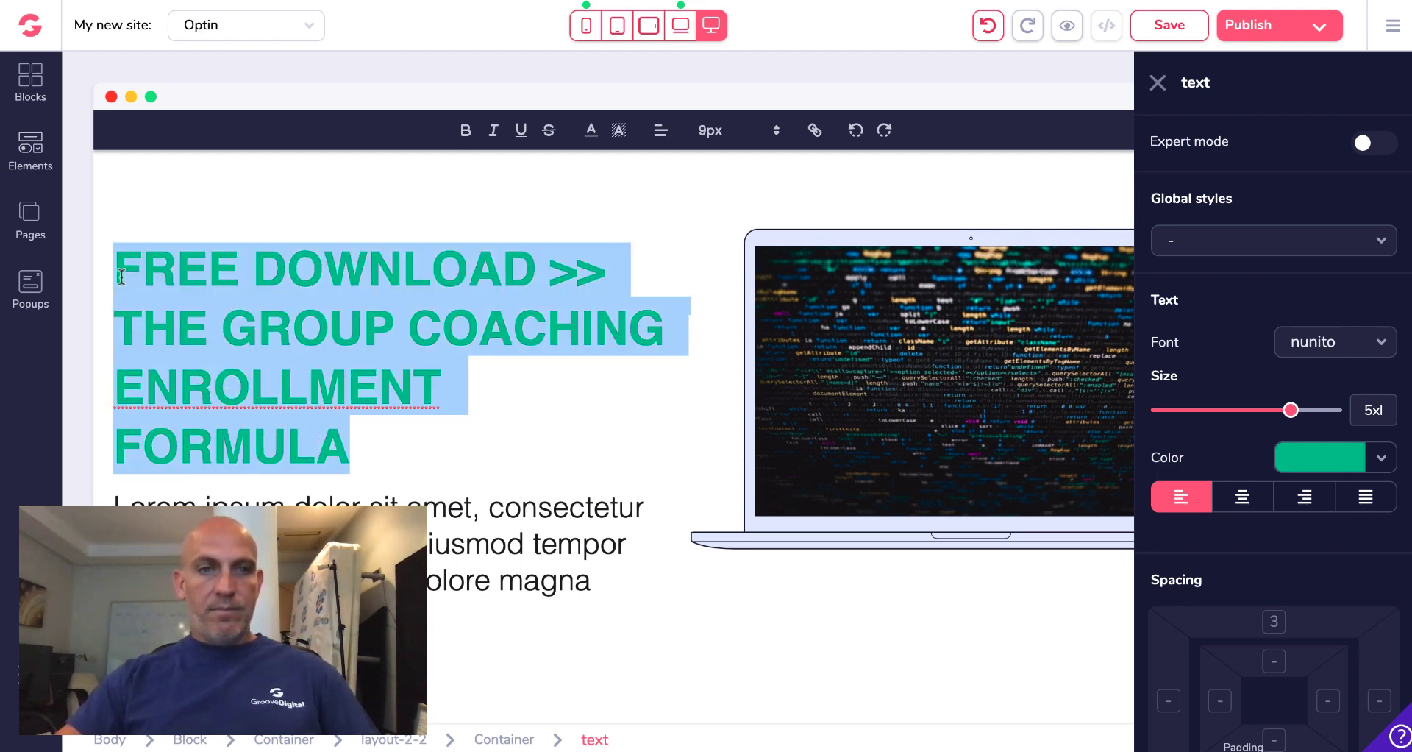
click(743, 139)
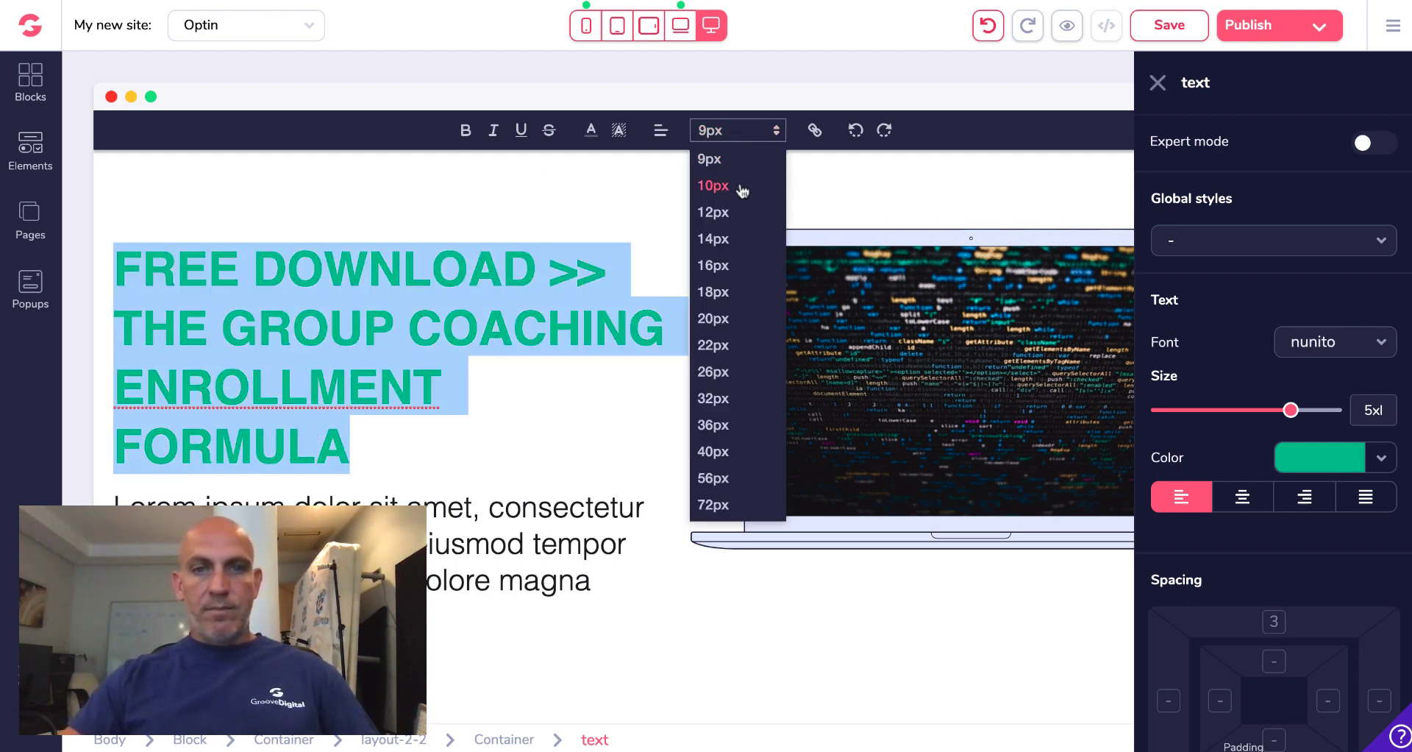
click(743, 213)
click(752, 136)
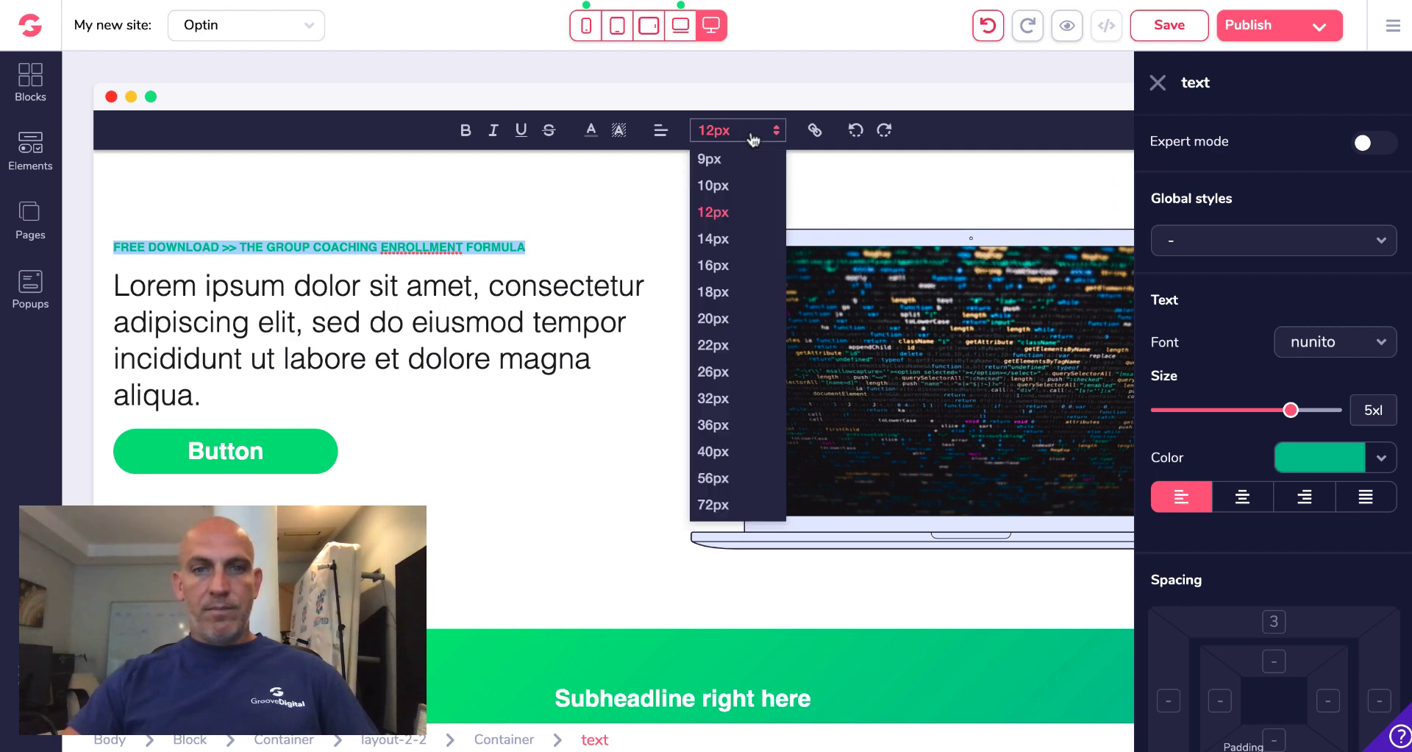
click(731, 293)
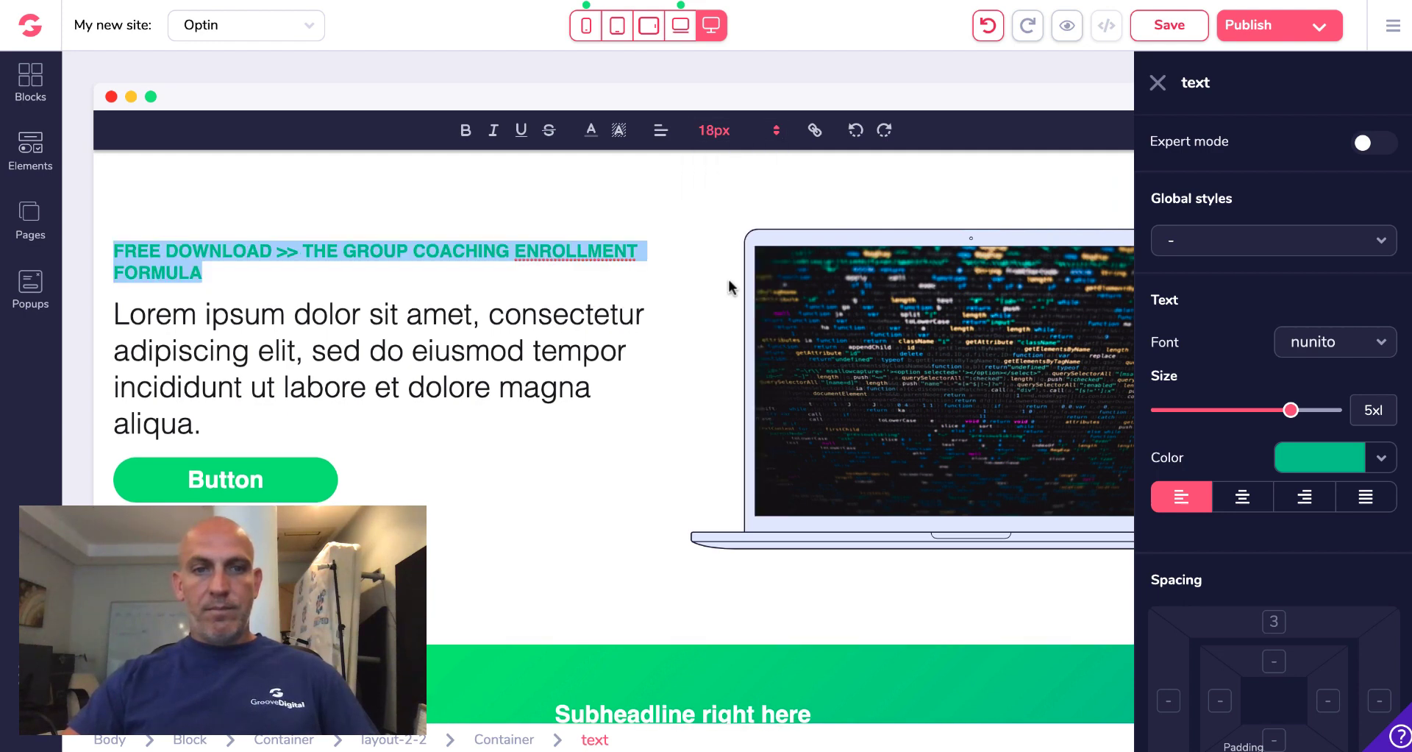
click(765, 139)
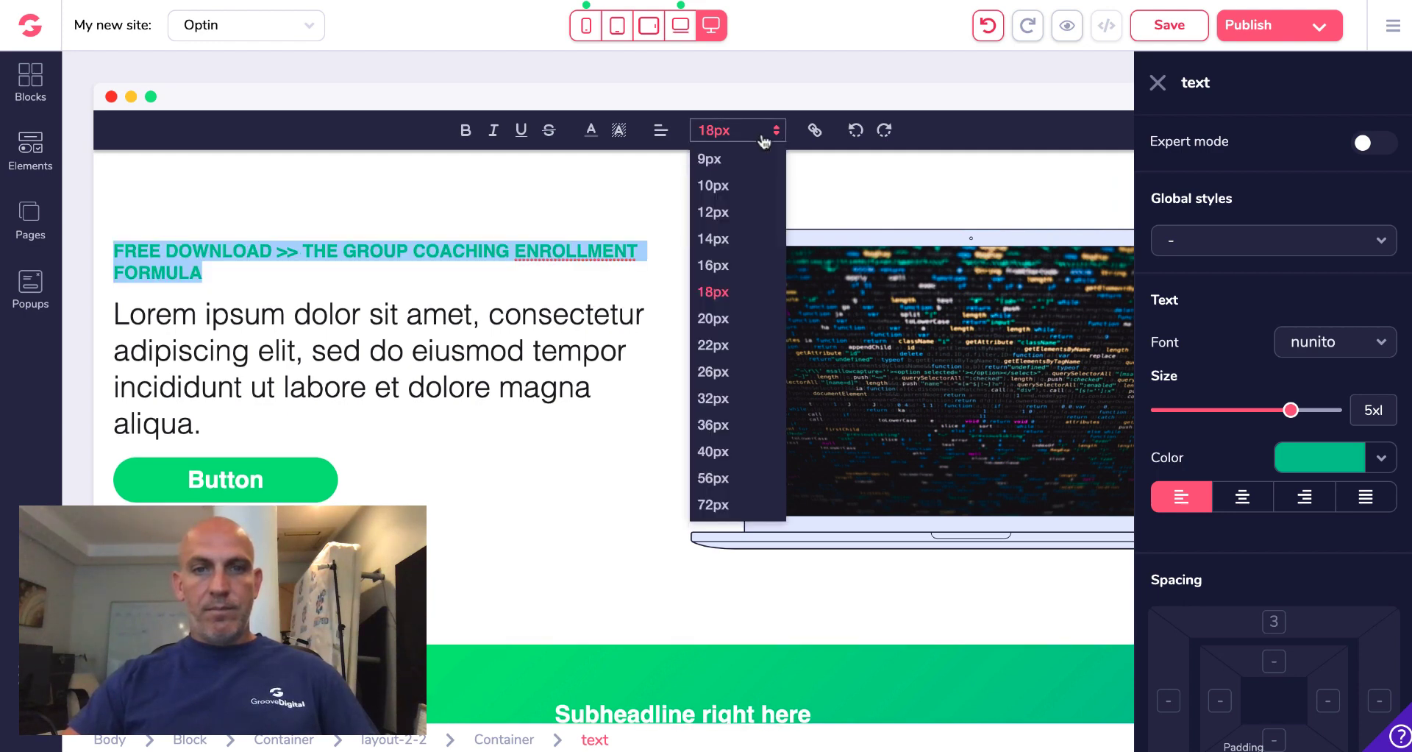
click(739, 266)
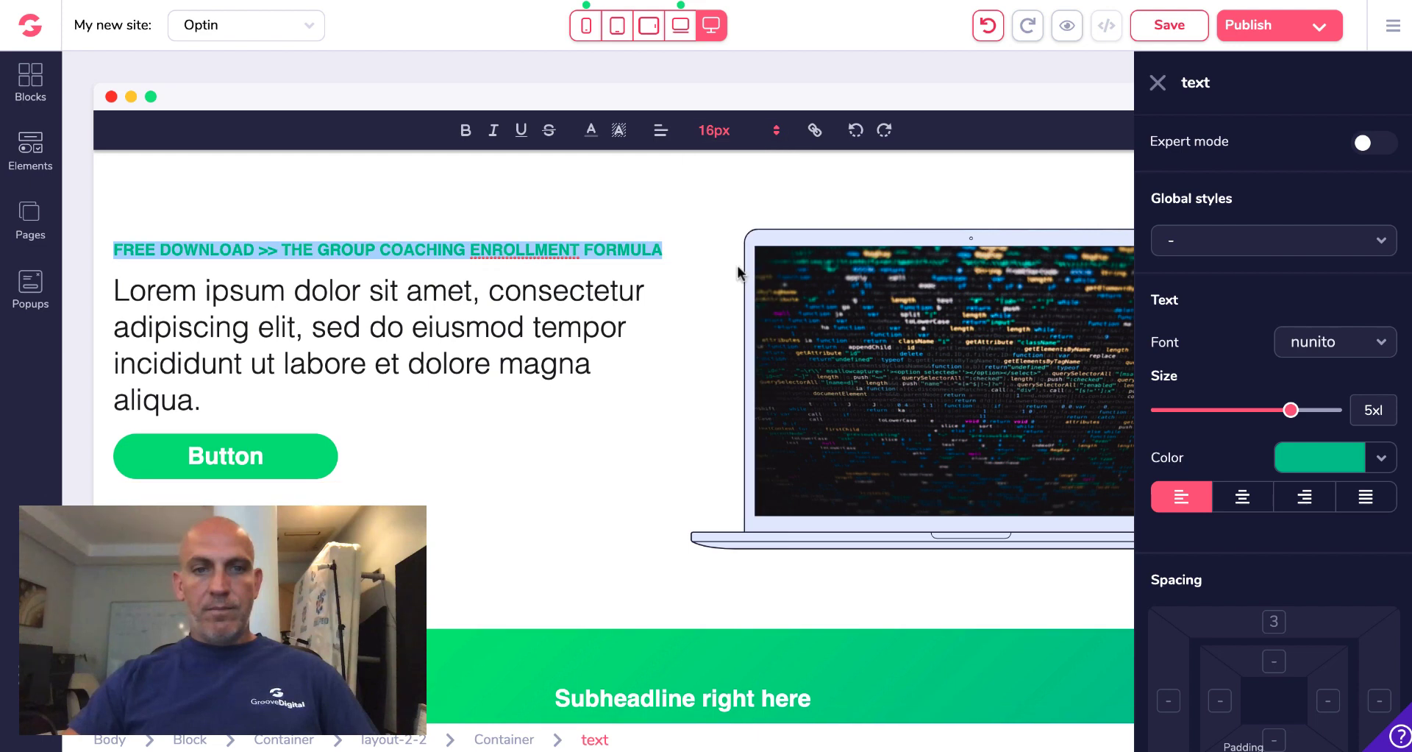
Colour the headline text dark blue, with no highlight
click(620, 132)
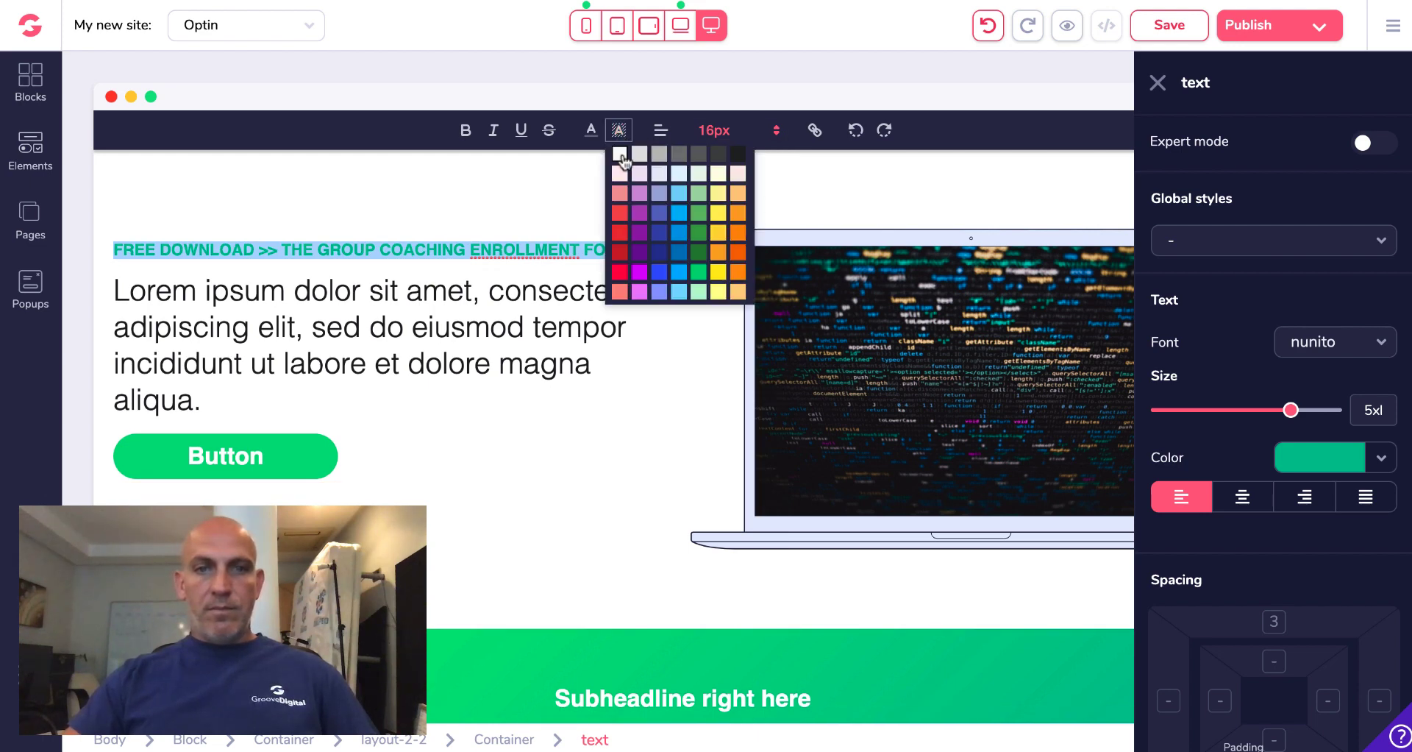
click(660, 248)
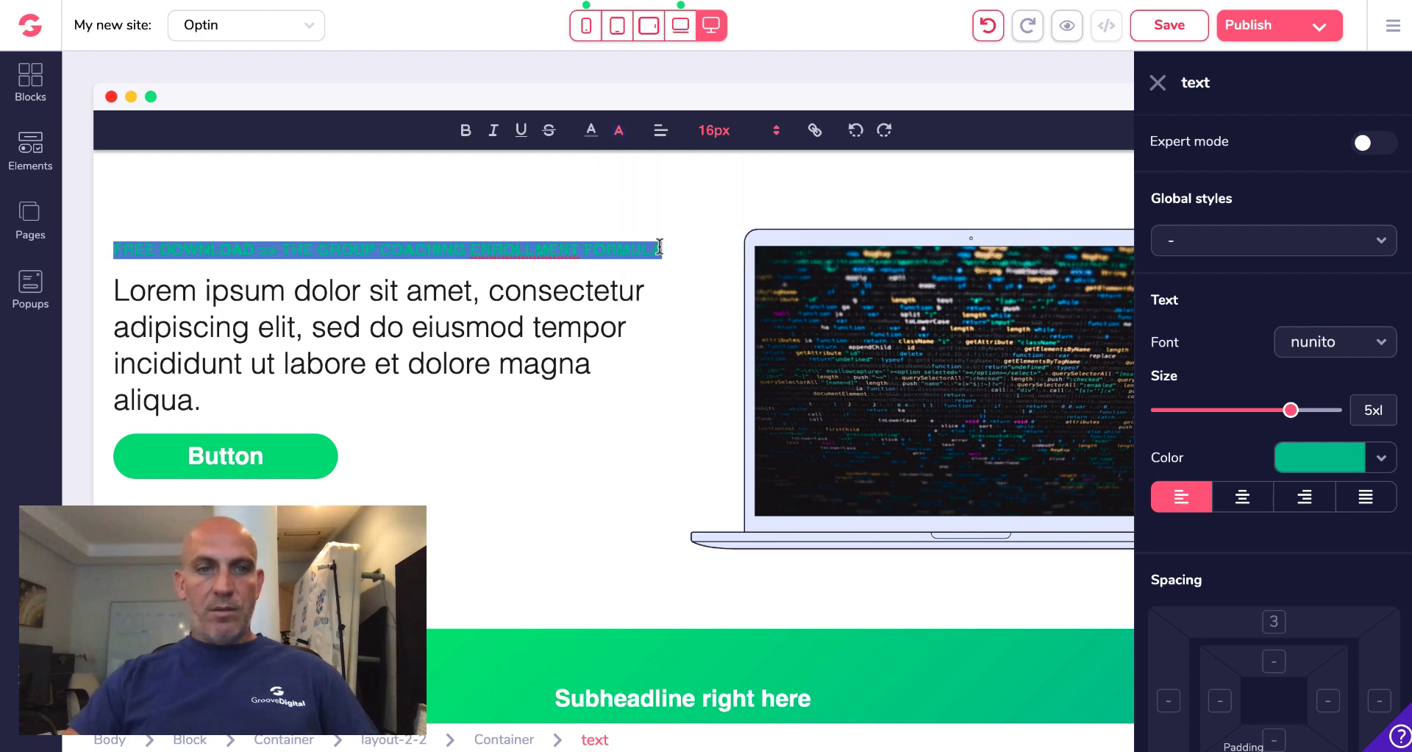
click(618, 133)
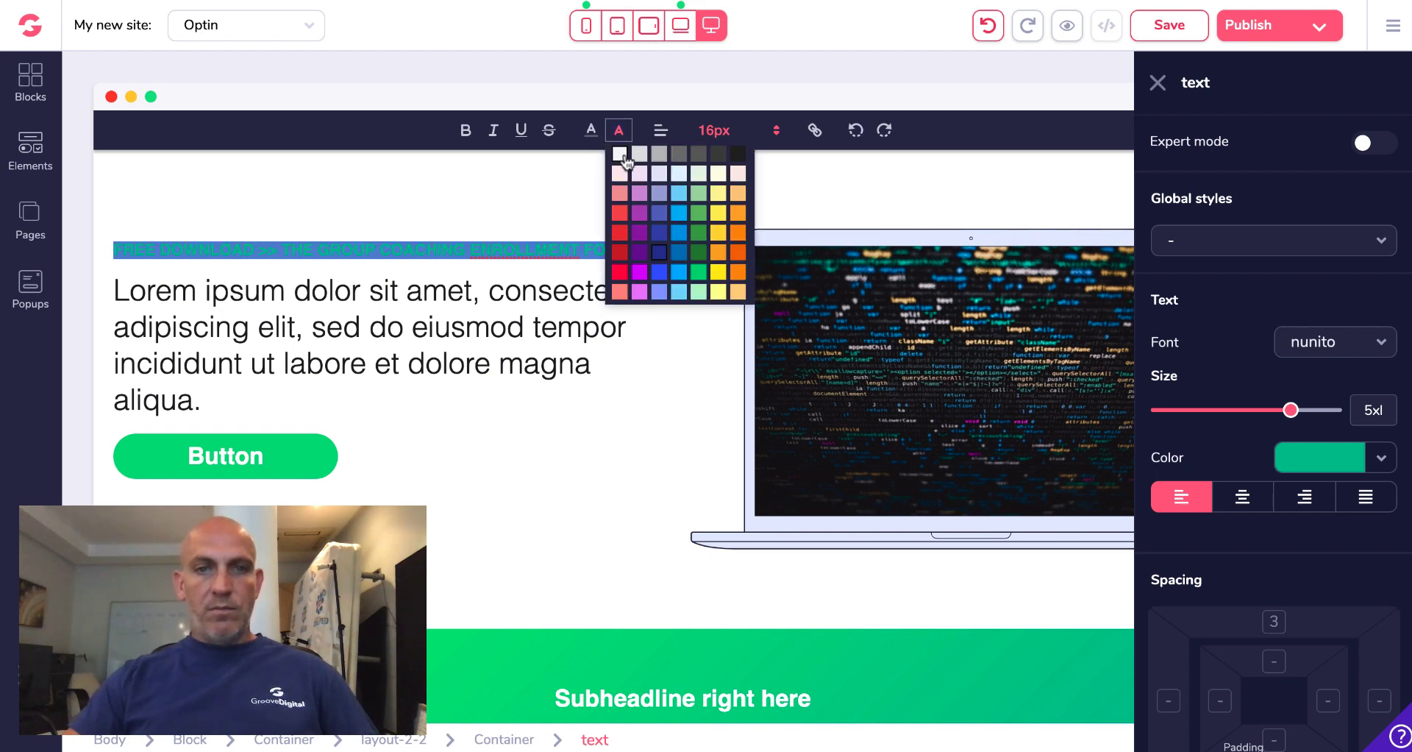
click(620, 155)
click(600, 136)
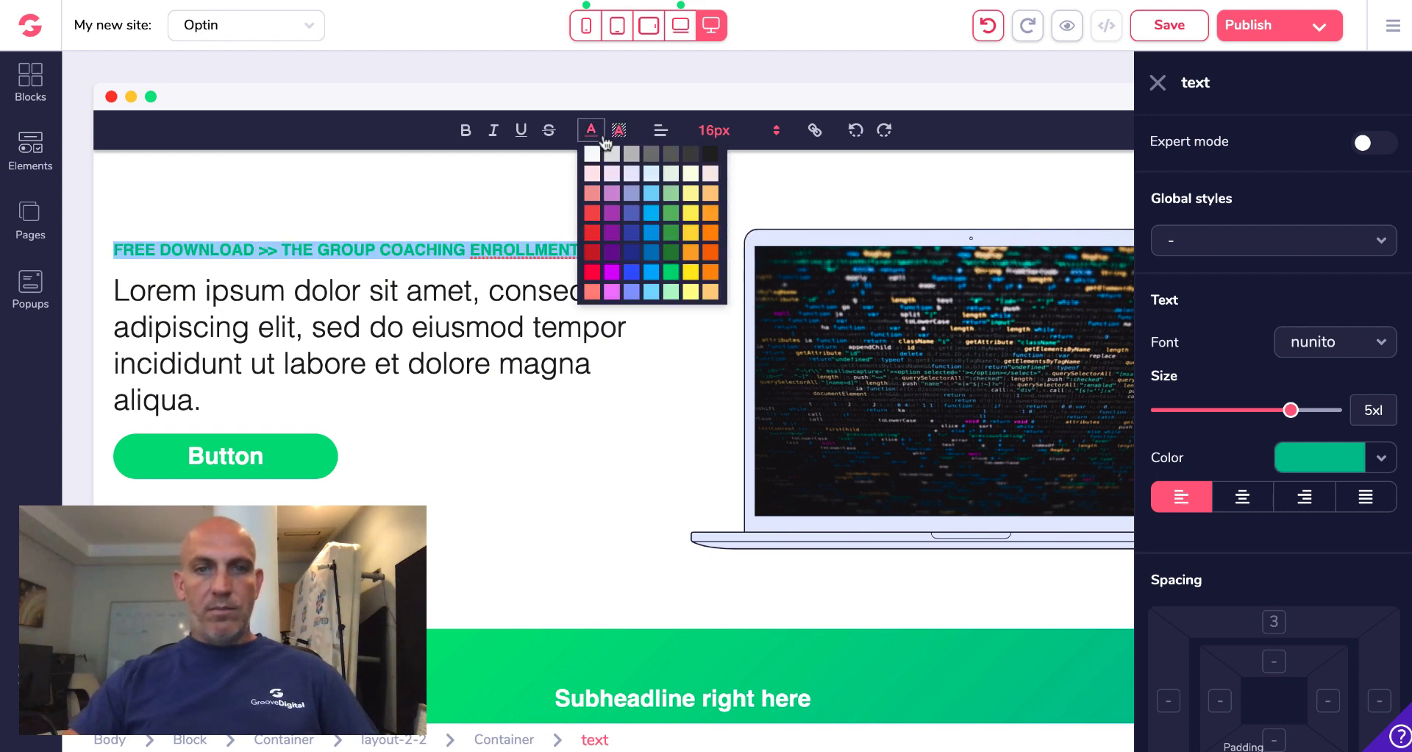
click(634, 249)
click(651, 254)
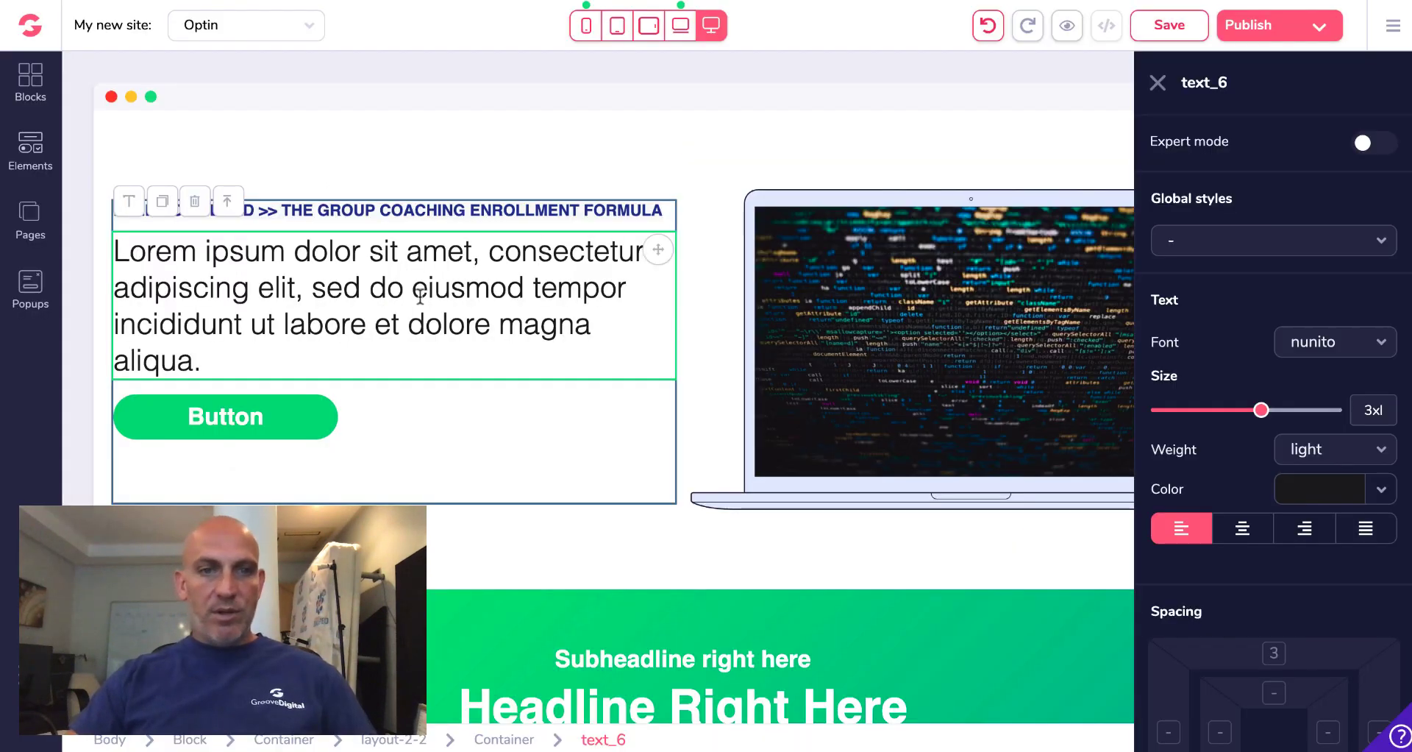
Replace the Lorem ipsum paragraph with the bold, centred 3 page structure headline
double_click(419, 300)
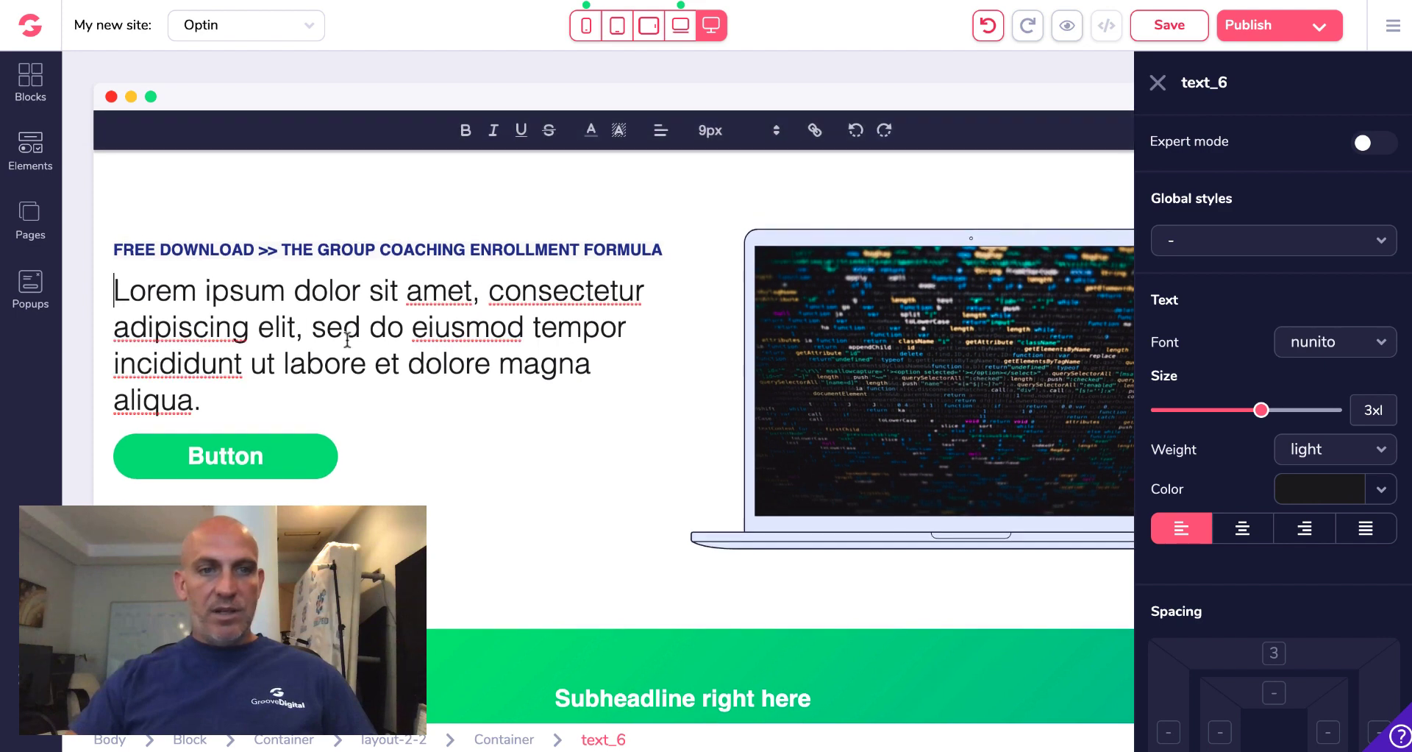
triple_click(347, 340)
key(ctrl+v)
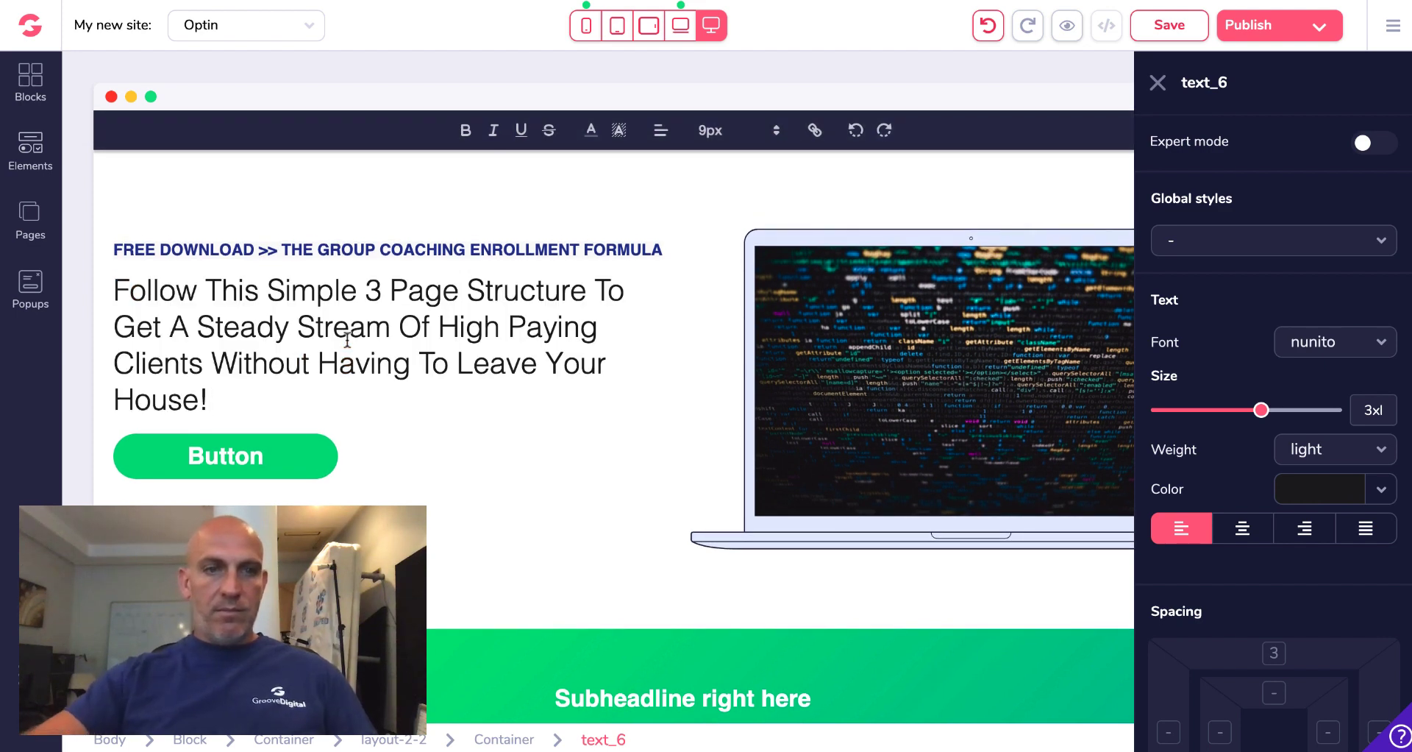
triple_click(347, 340)
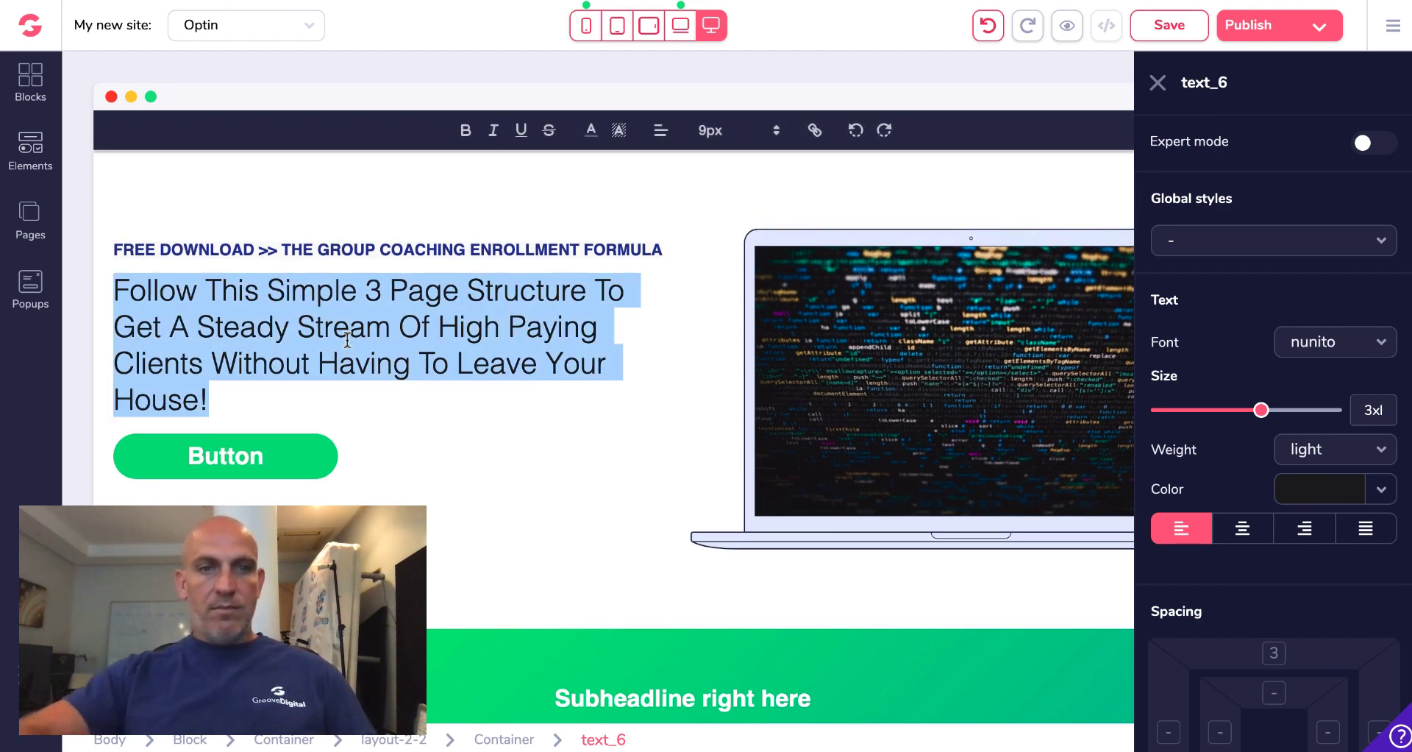
click(468, 137)
click(660, 133)
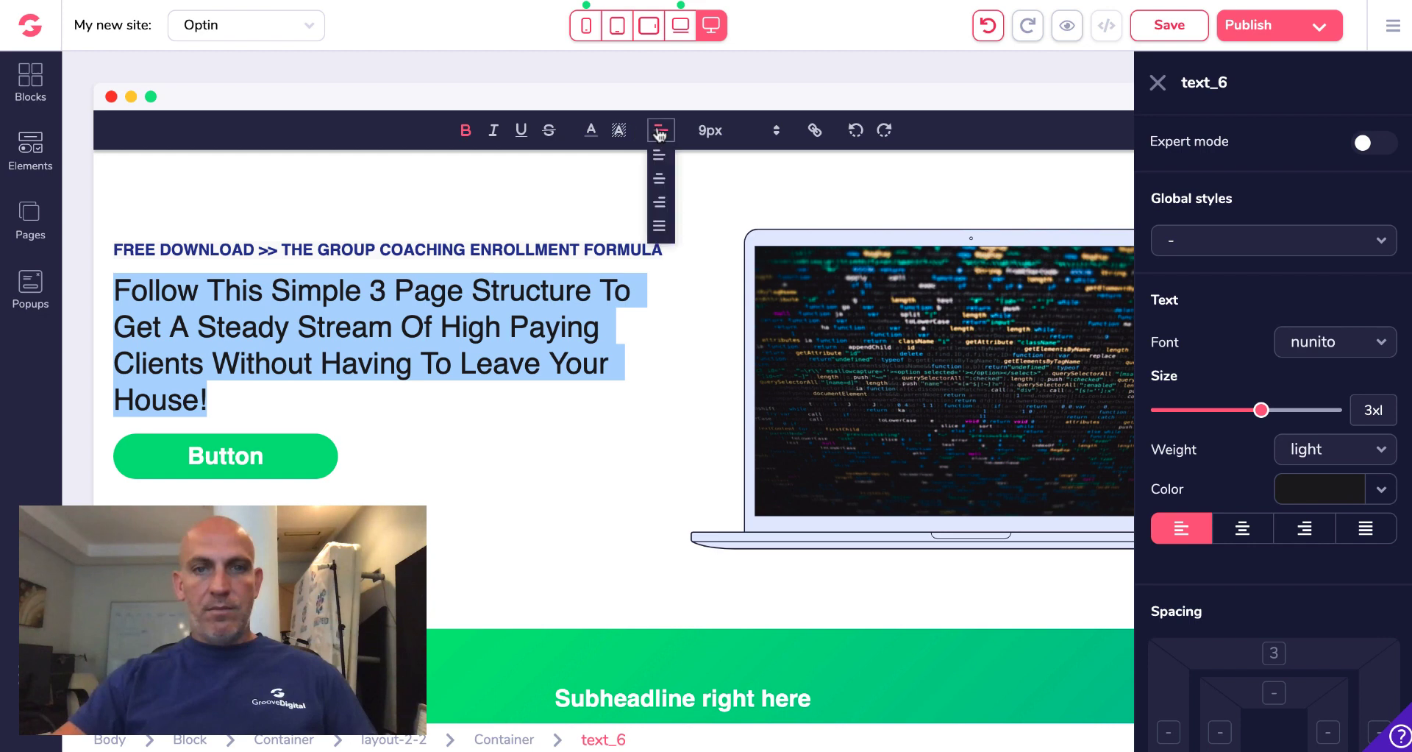
click(660, 179)
click(618, 307)
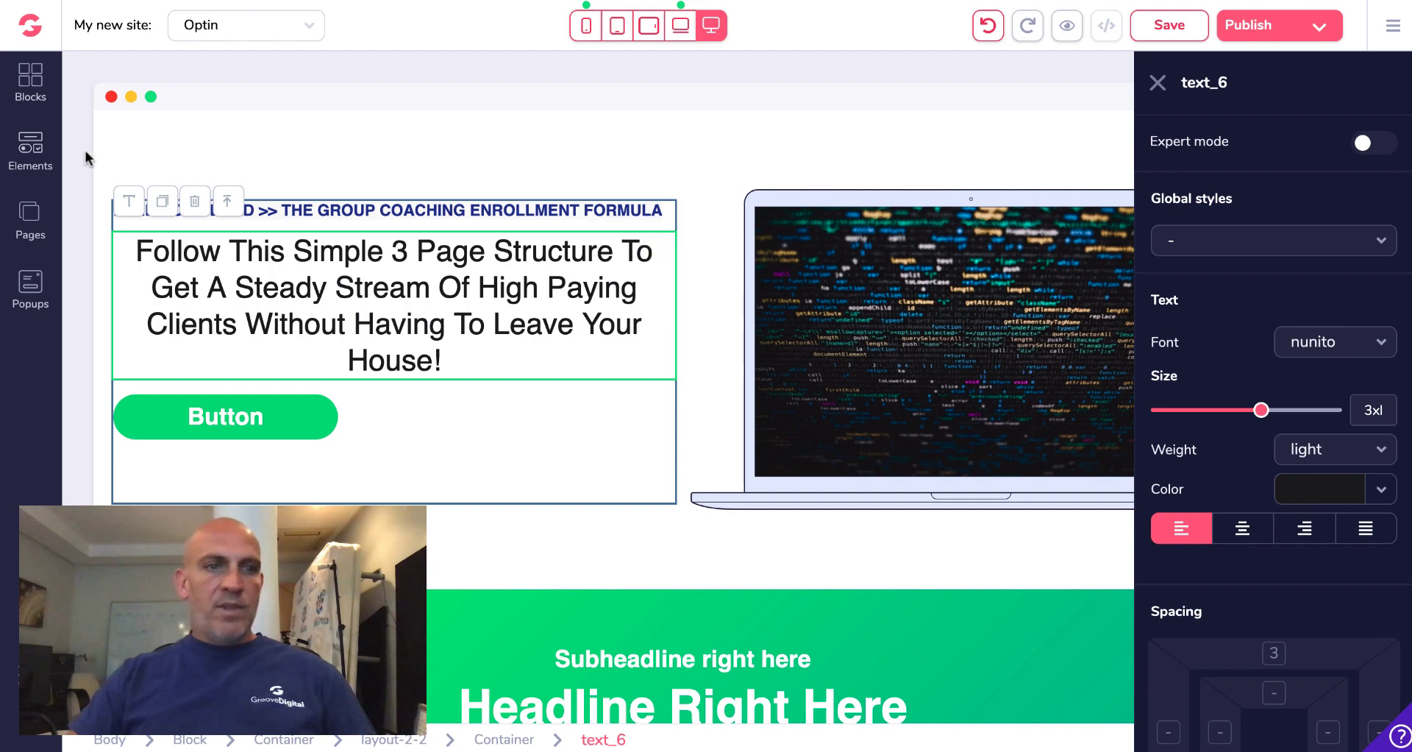
Insert an H6 heading between the headline and the button
click(29, 151)
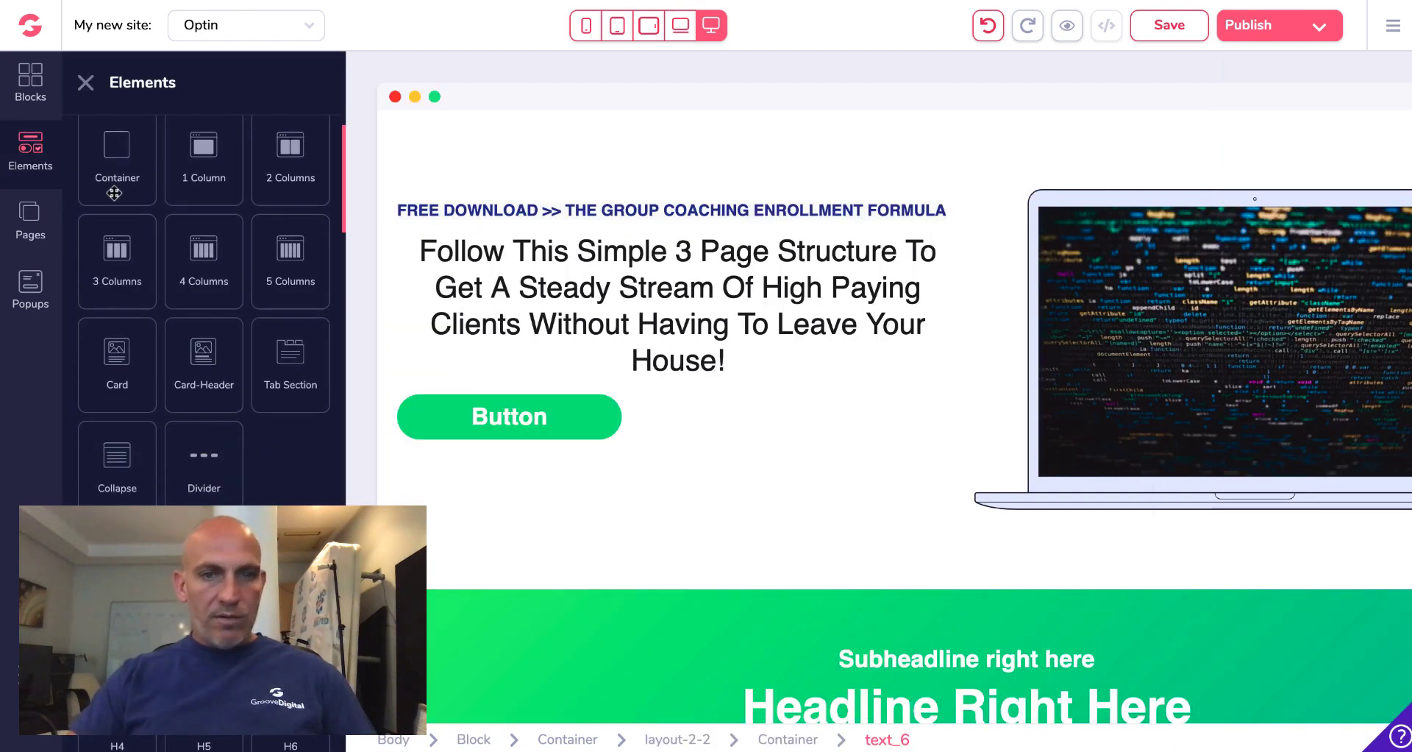
scroll(114, 193, down, 5)
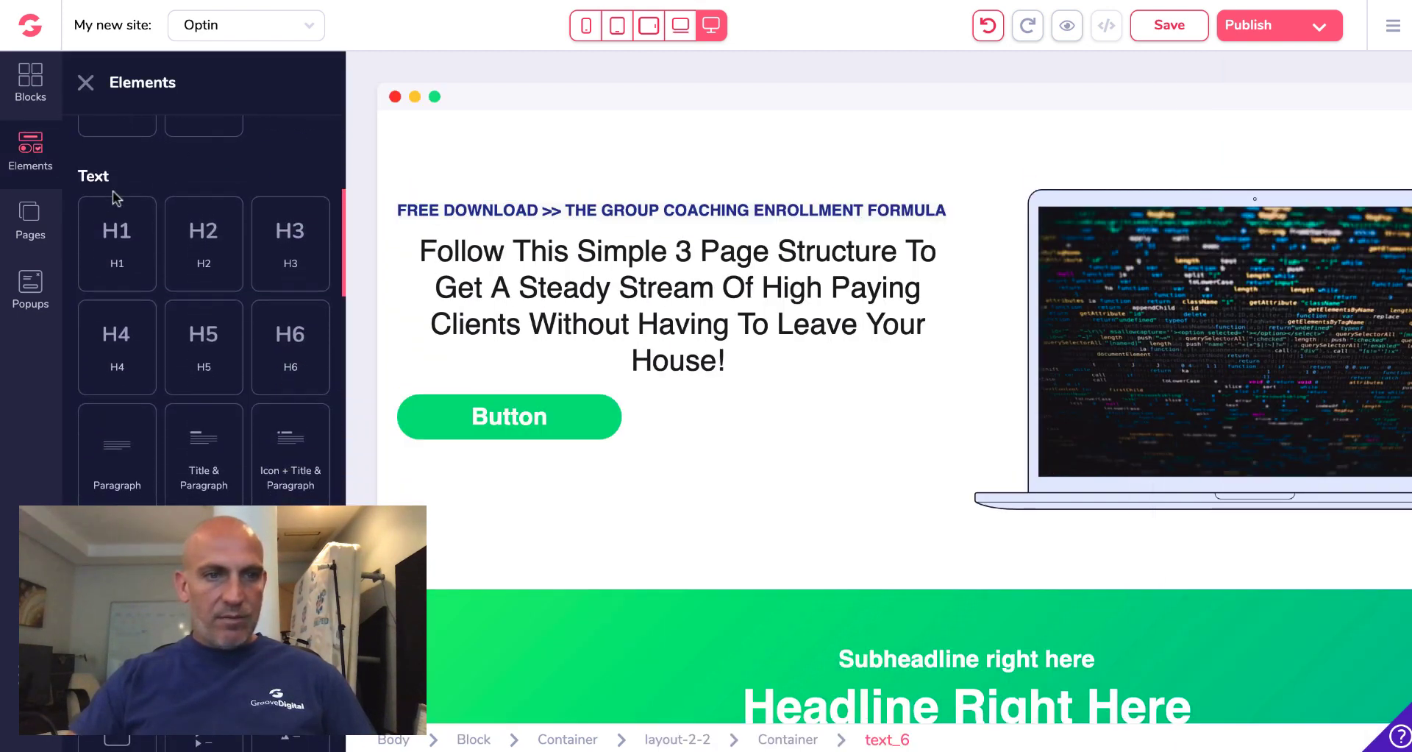
scroll(114, 195, down, 1)
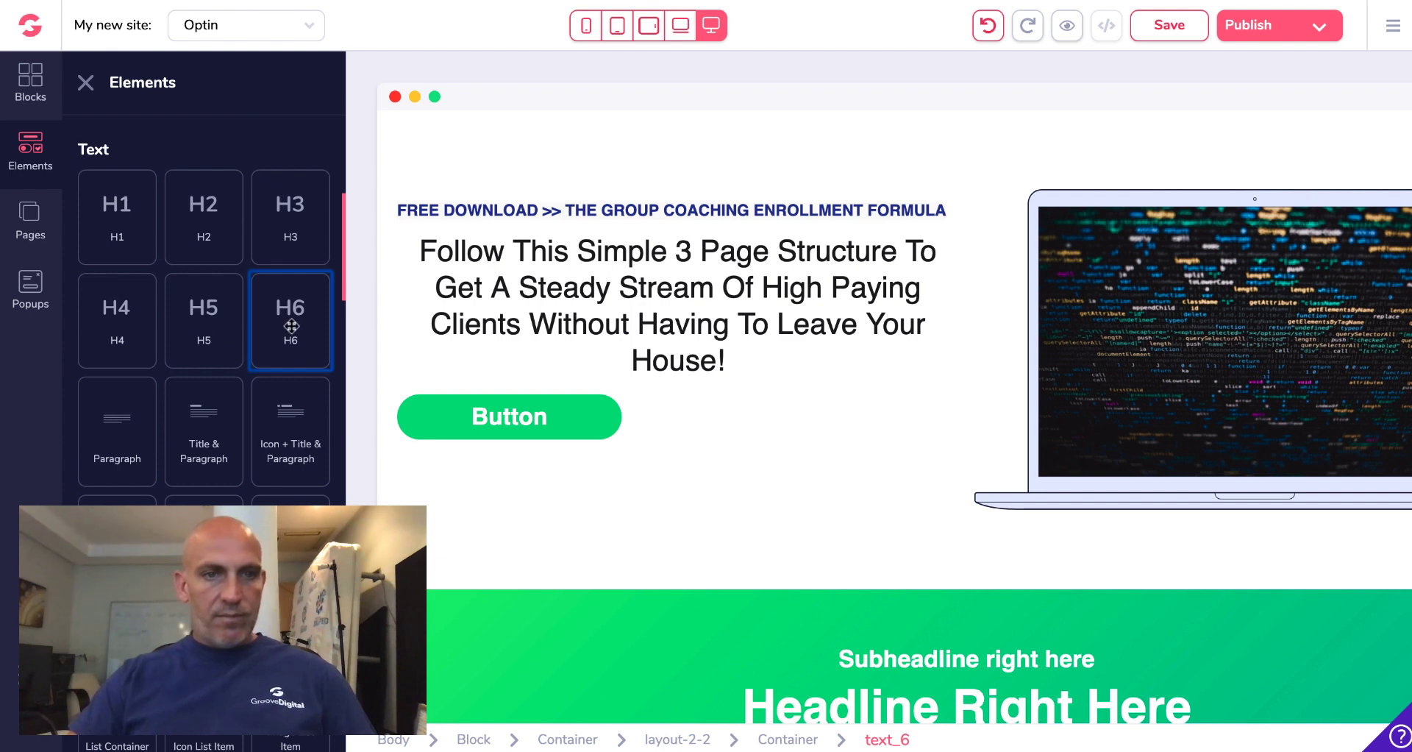
drag(291, 326, 530, 435)
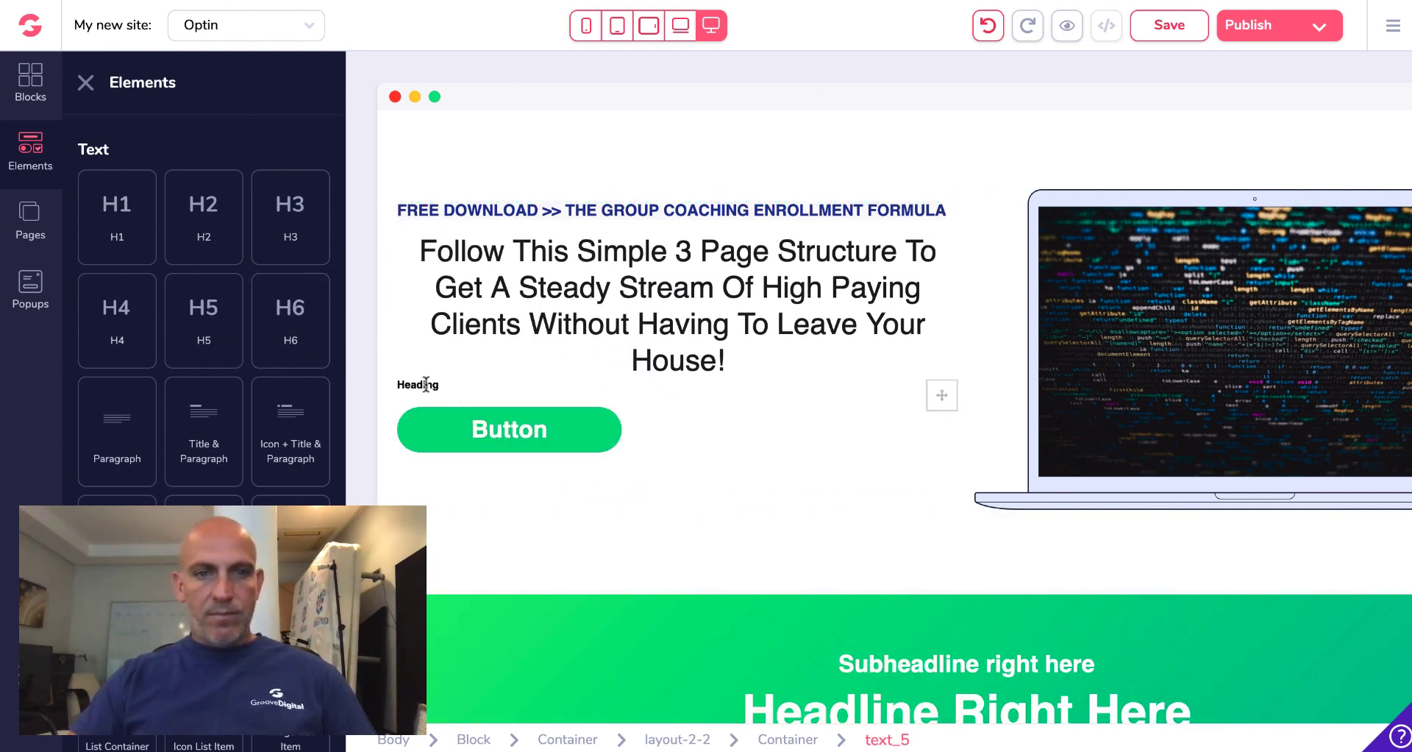
click(468, 388)
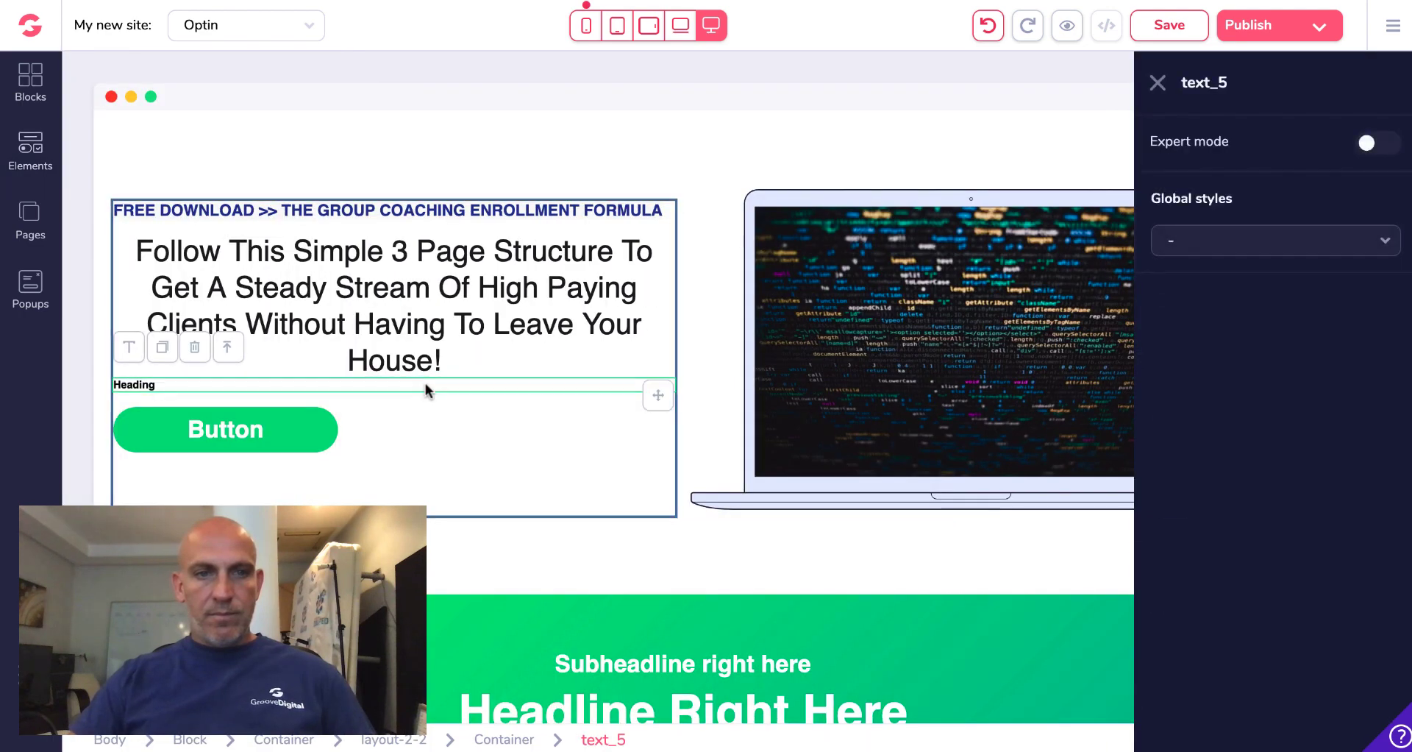
click(128, 351)
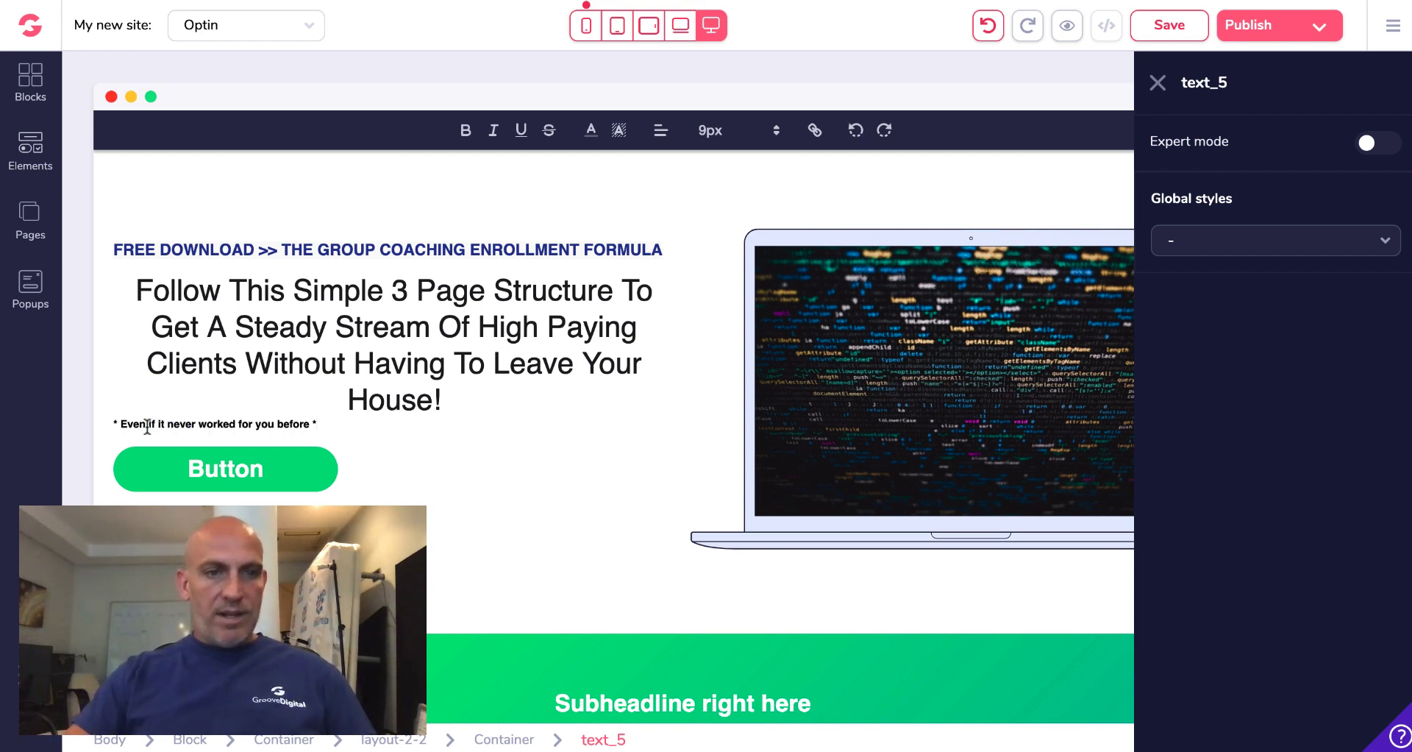
Centre the '* Even if it never worked for you before *' subline at 16px and save
triple_click(148, 425)
click(660, 132)
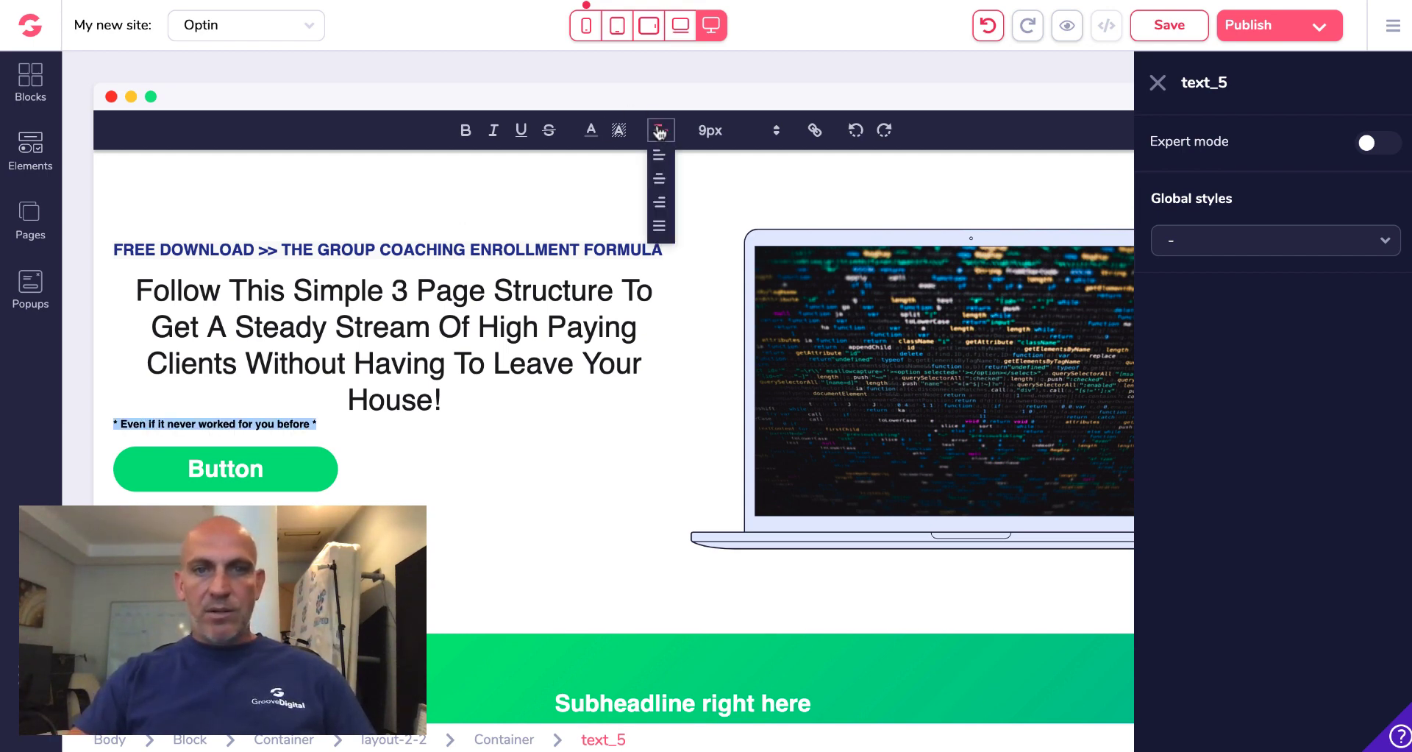
click(660, 179)
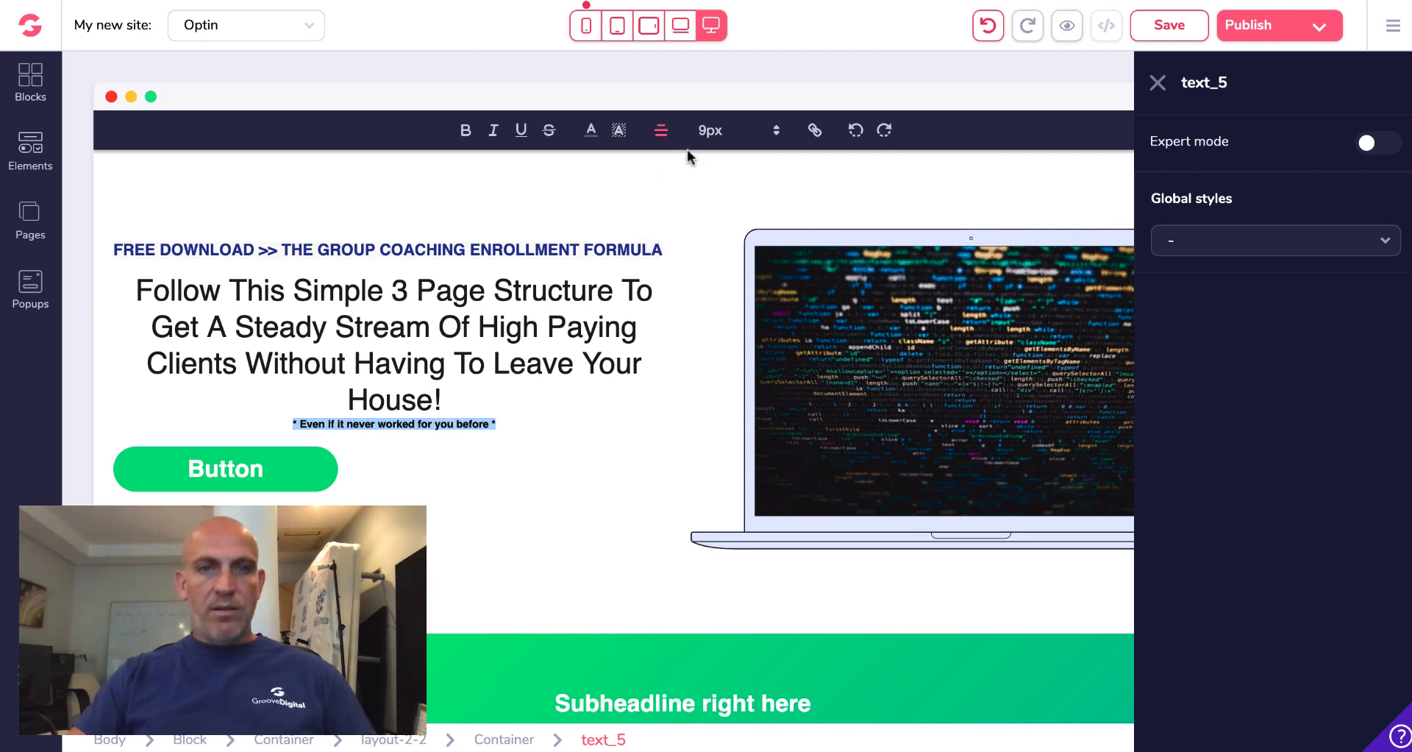
click(729, 132)
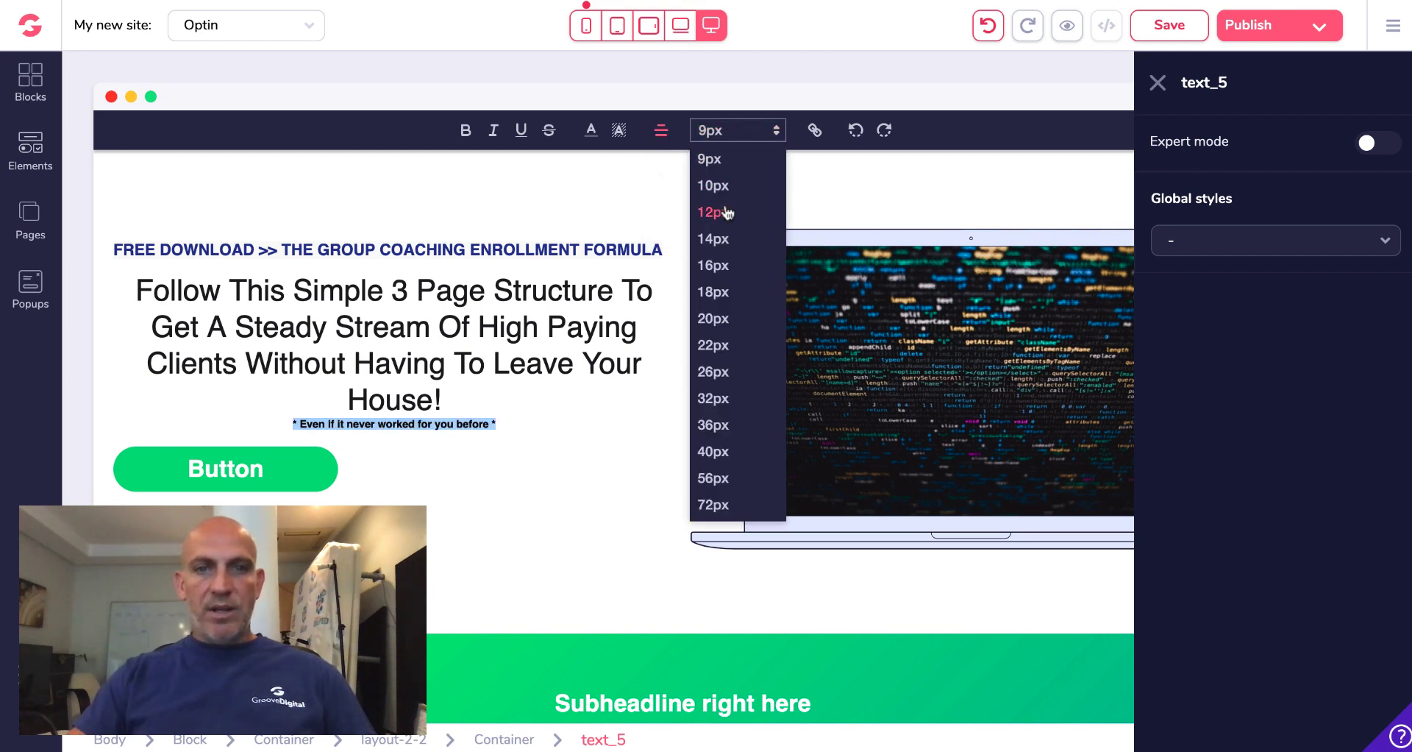
click(712, 212)
click(756, 136)
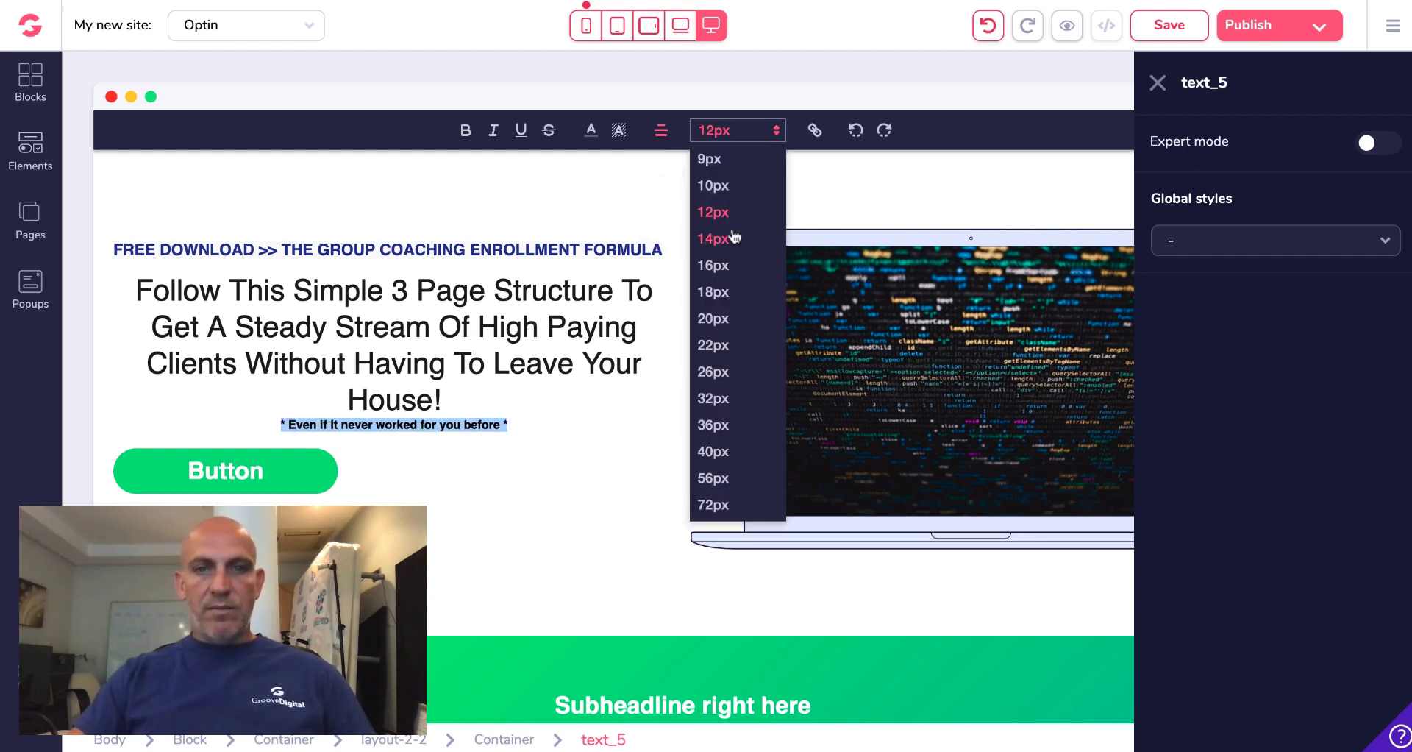
click(728, 266)
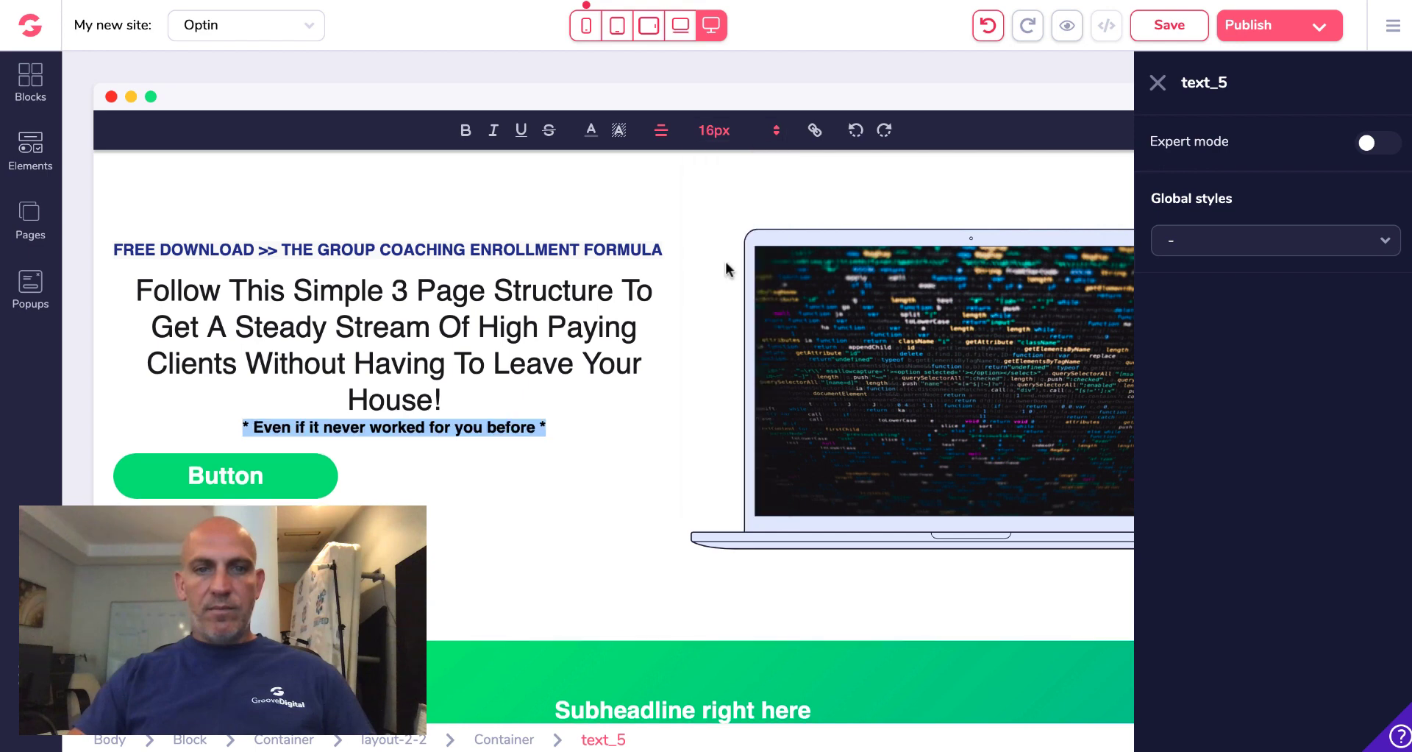
click(615, 400)
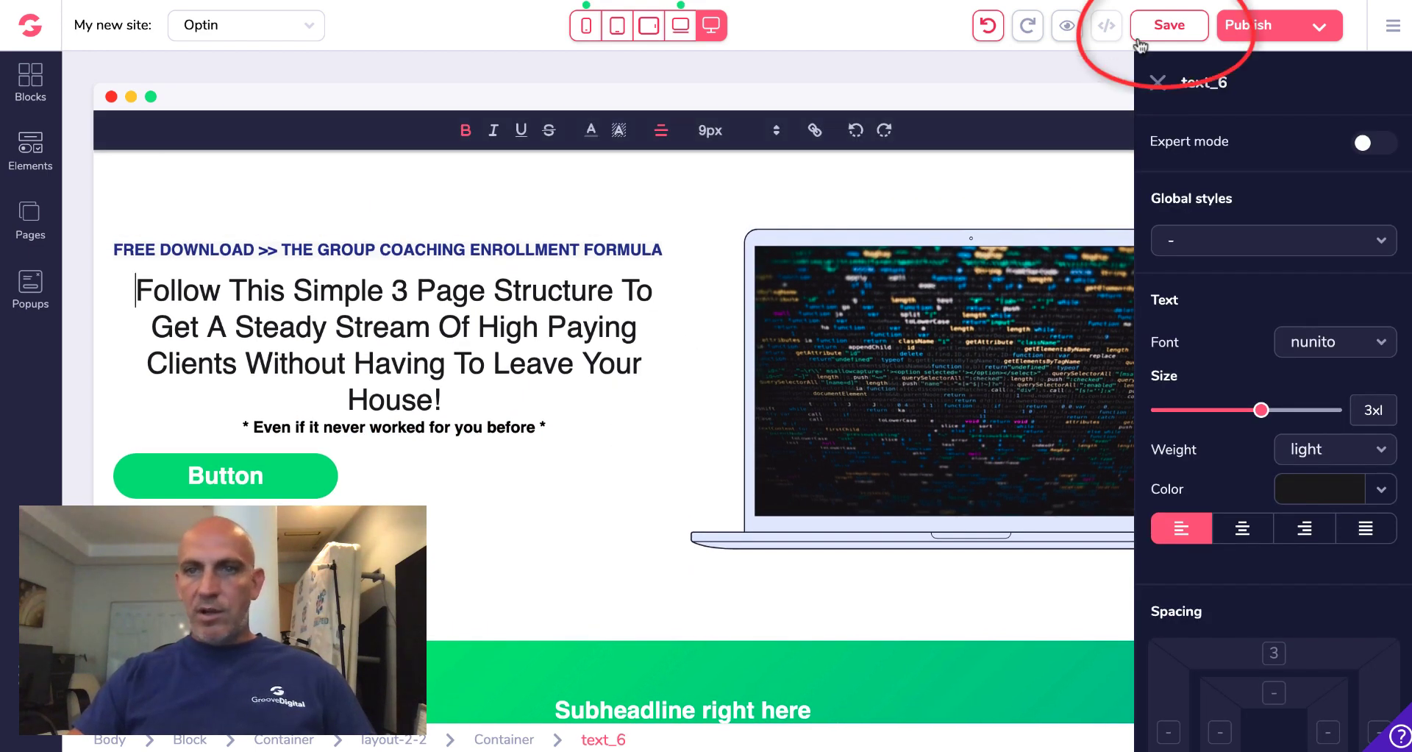
click(1159, 83)
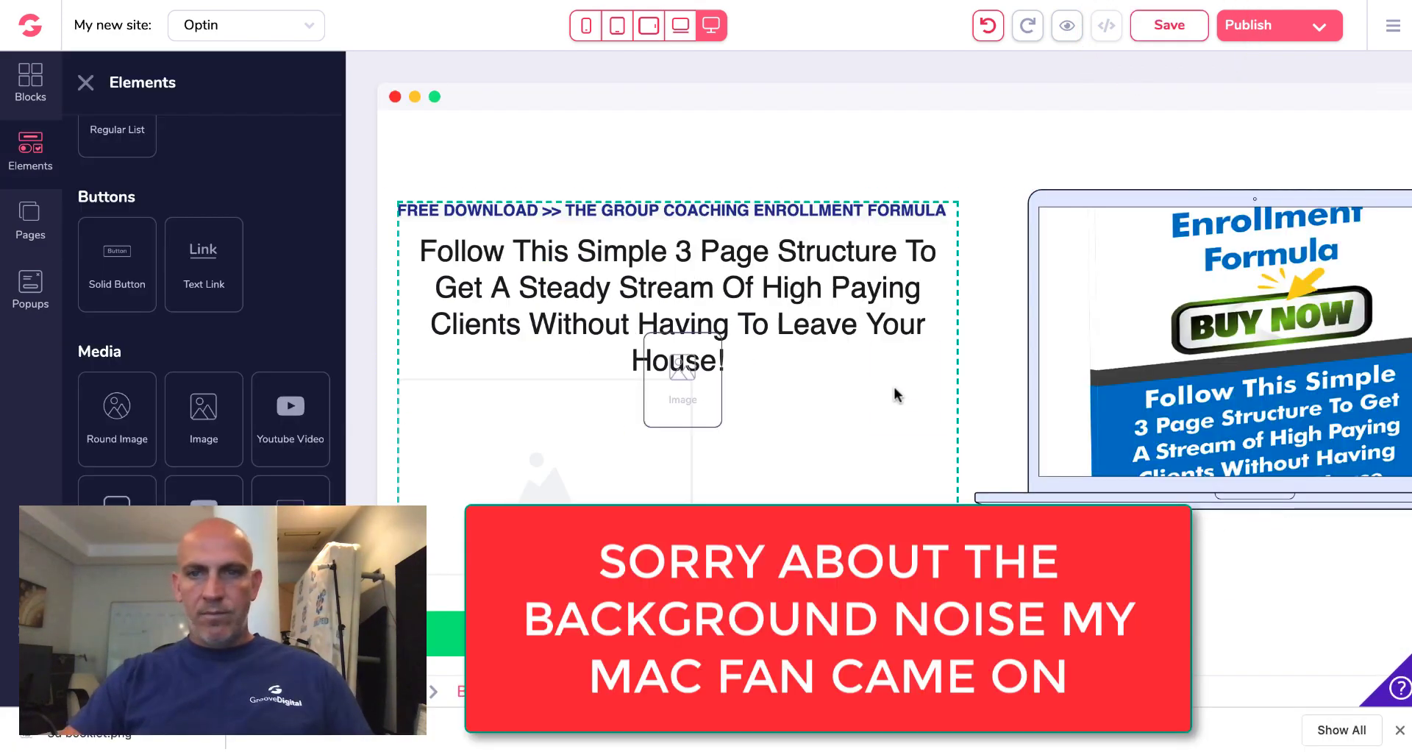
Add an image element to the right column and delete the laptop mockup image
drag(893, 382, 1172, 471)
click(1194, 380)
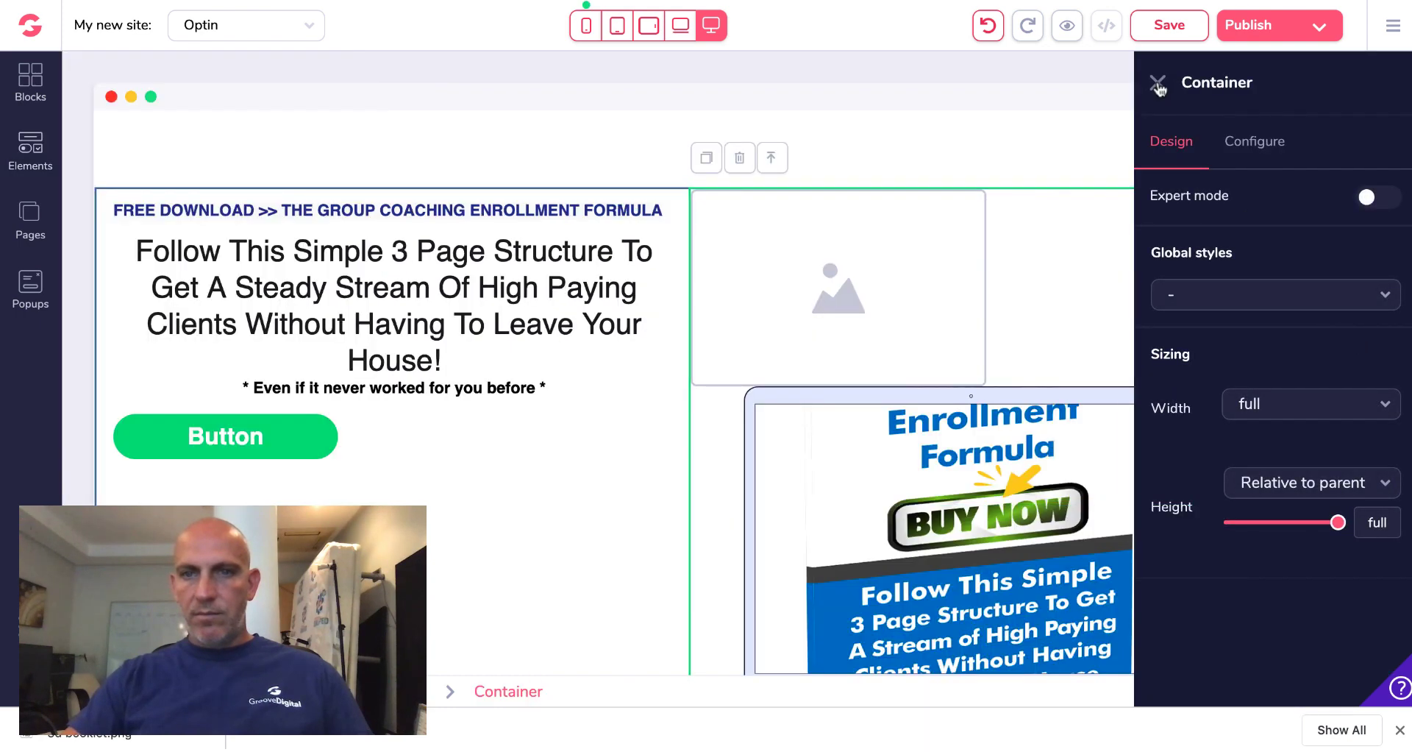
click(1158, 83)
scroll(1105, 303, down, 3)
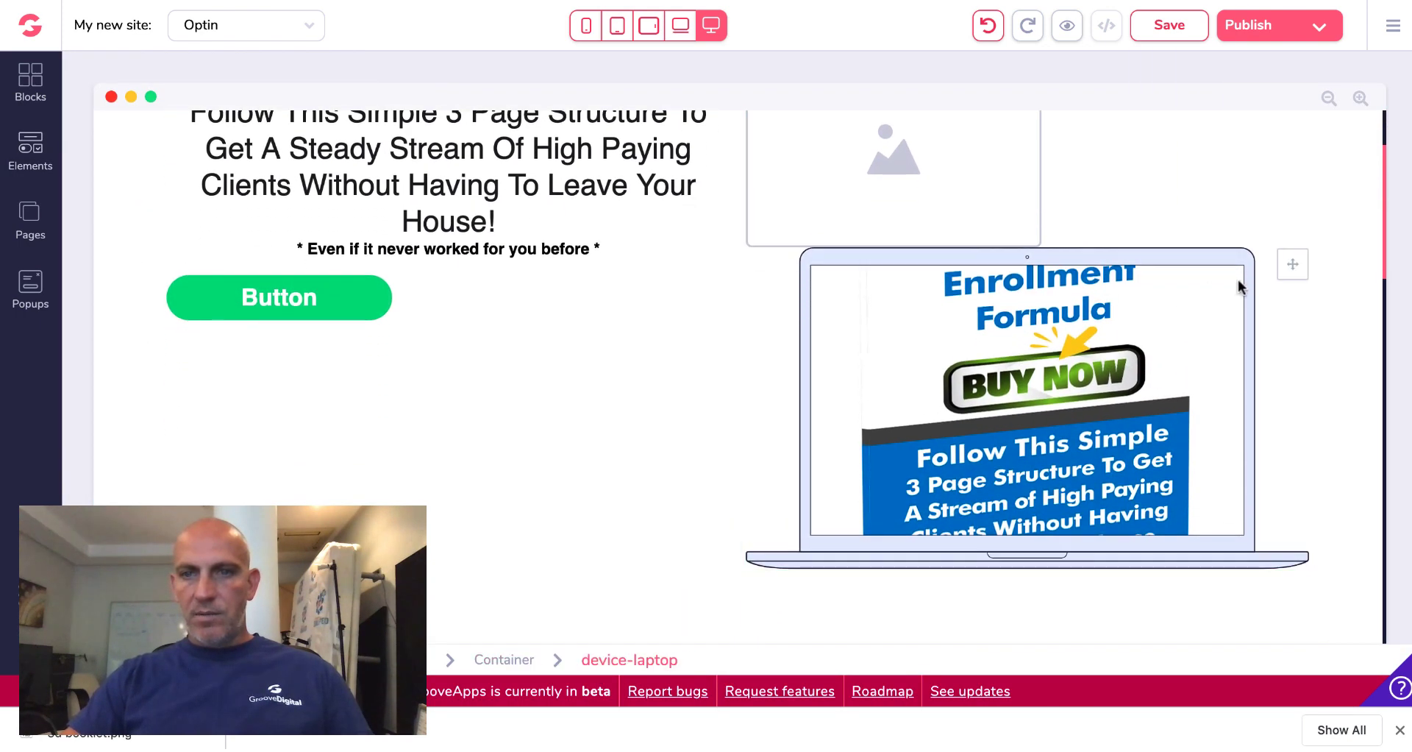
click(1275, 262)
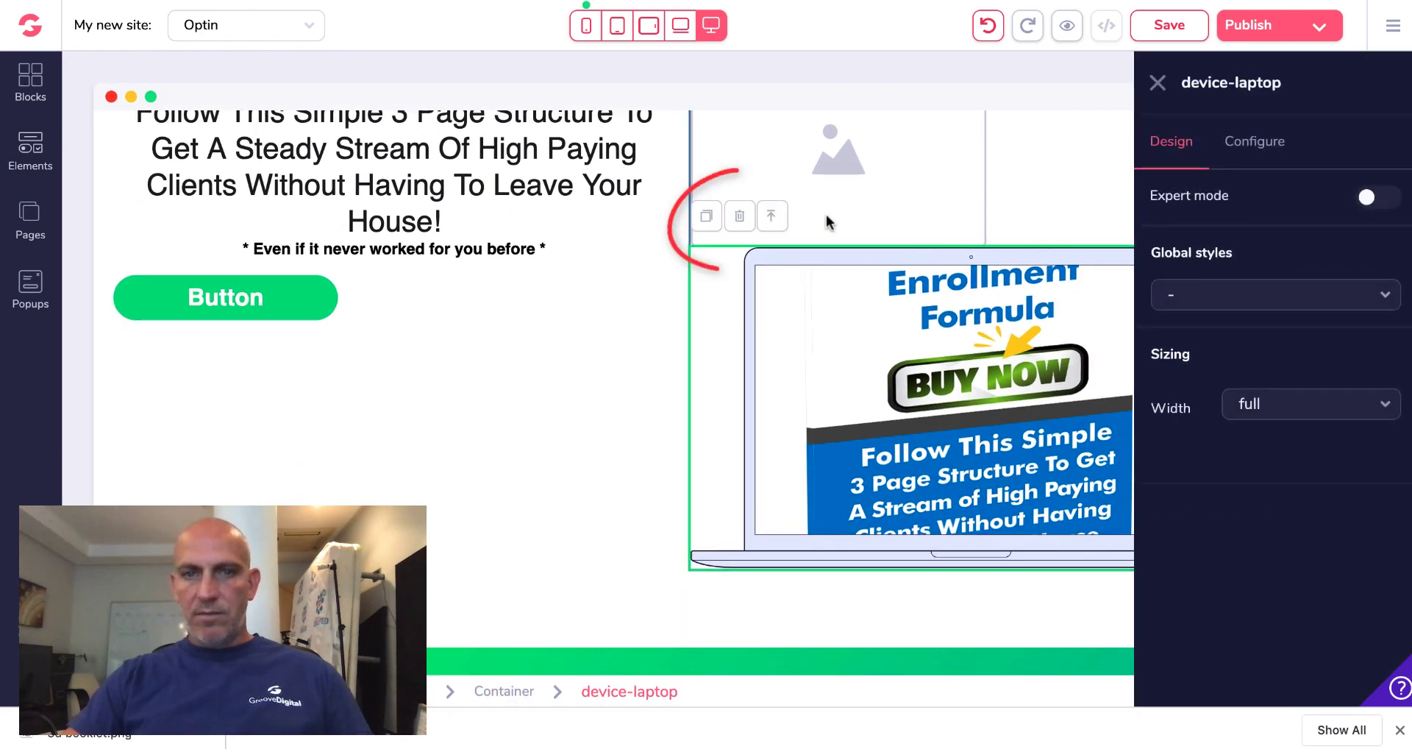
click(739, 218)
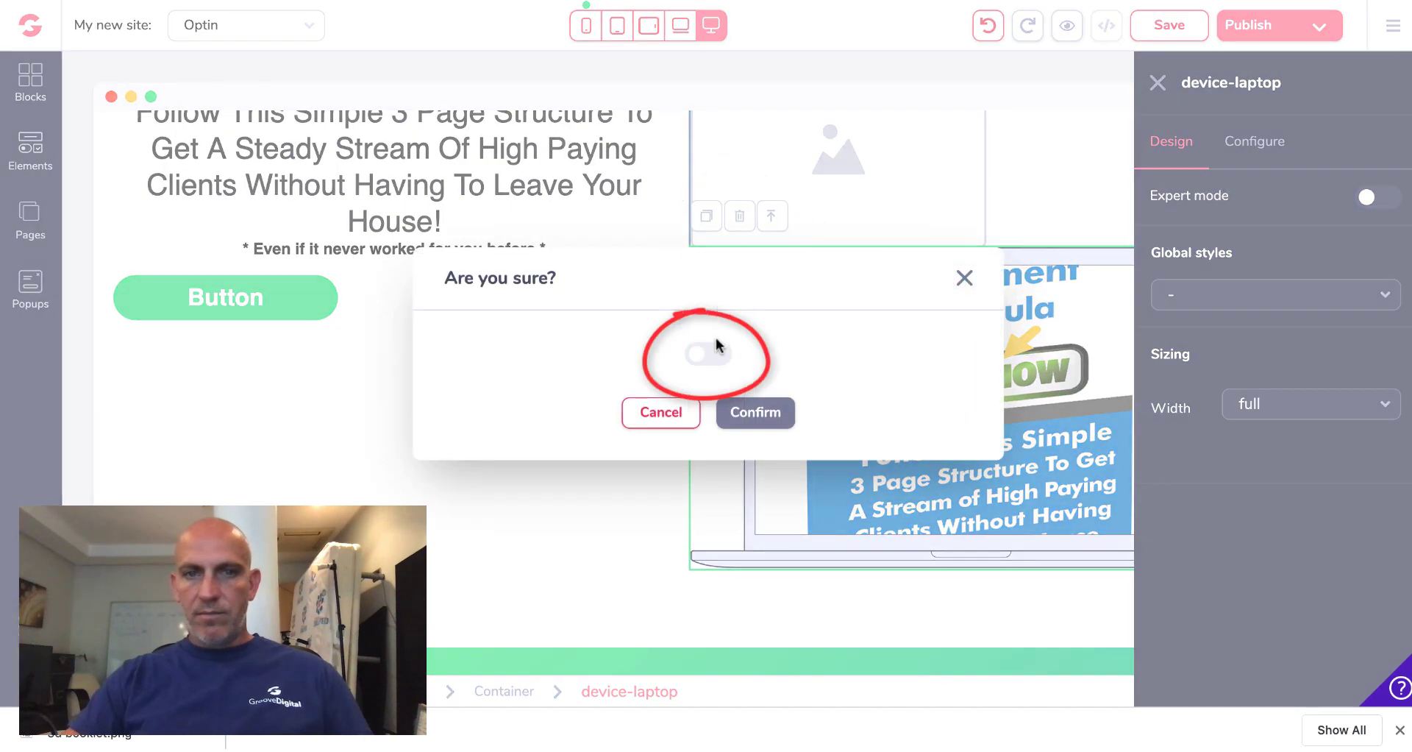
click(753, 411)
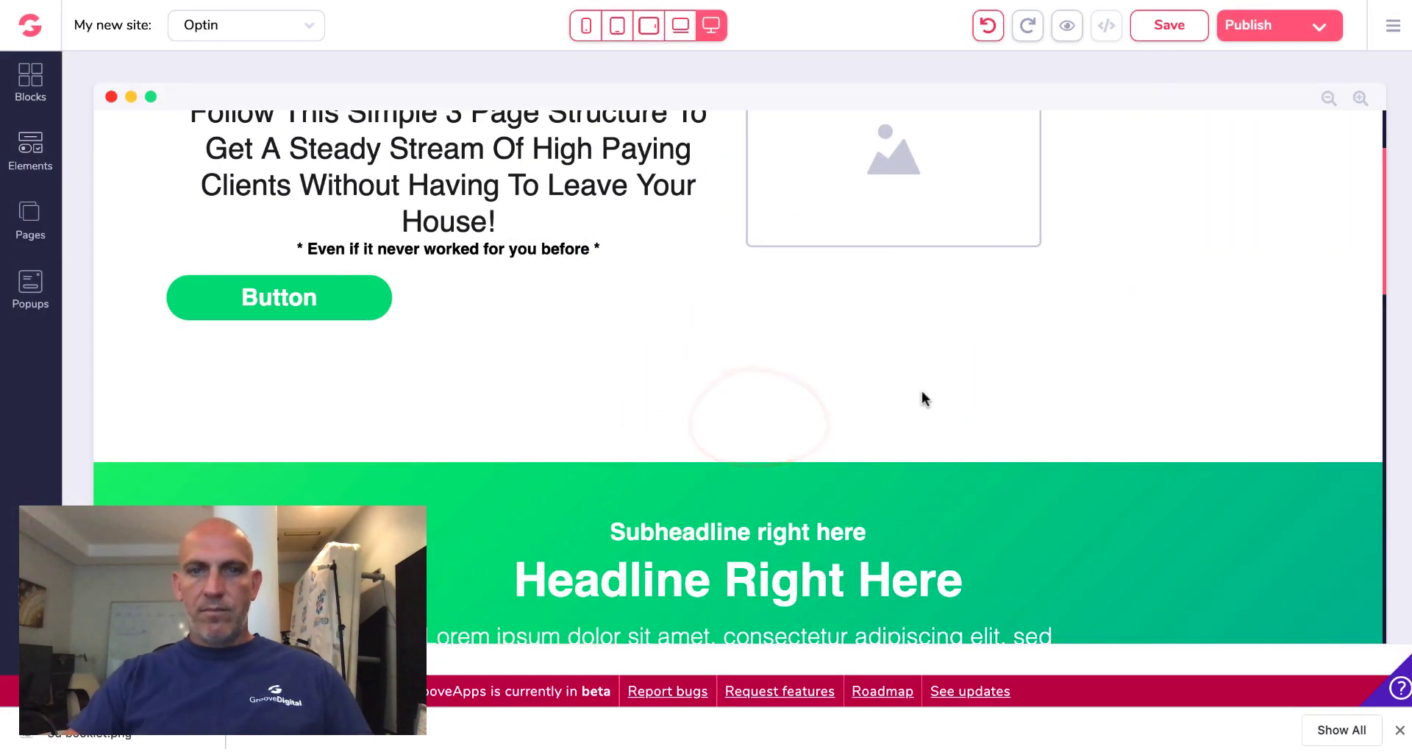
Fill the image placeholder with the Buy Now book cover from the image library
click(950, 313)
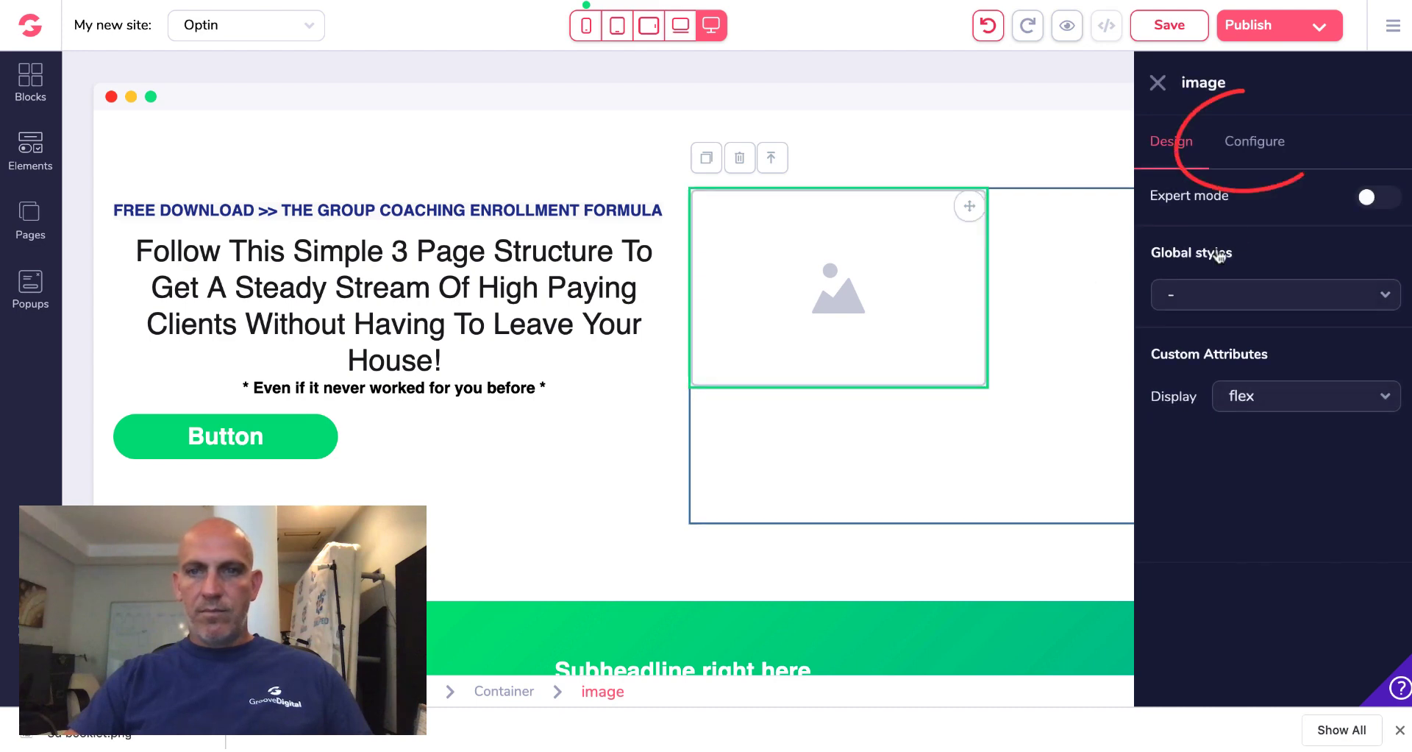
click(1256, 144)
click(1276, 302)
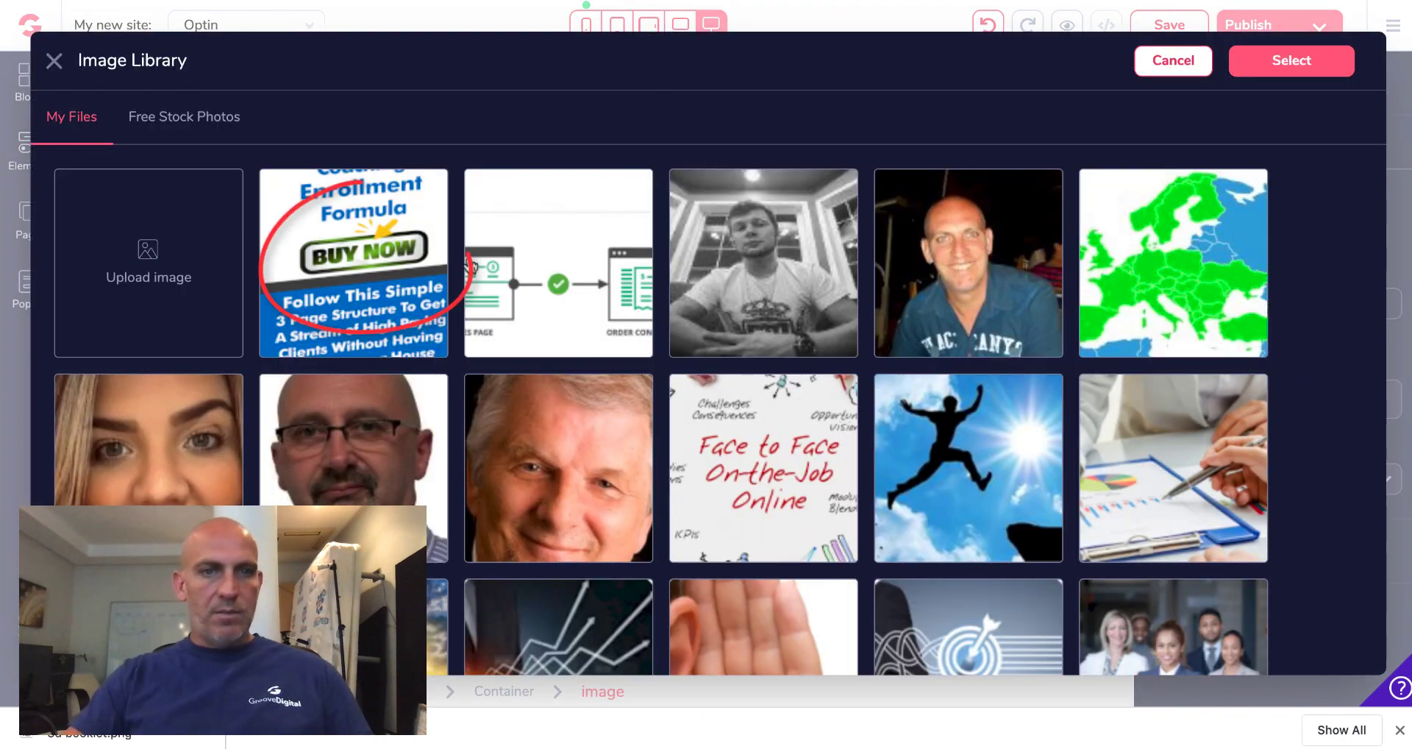
click(375, 256)
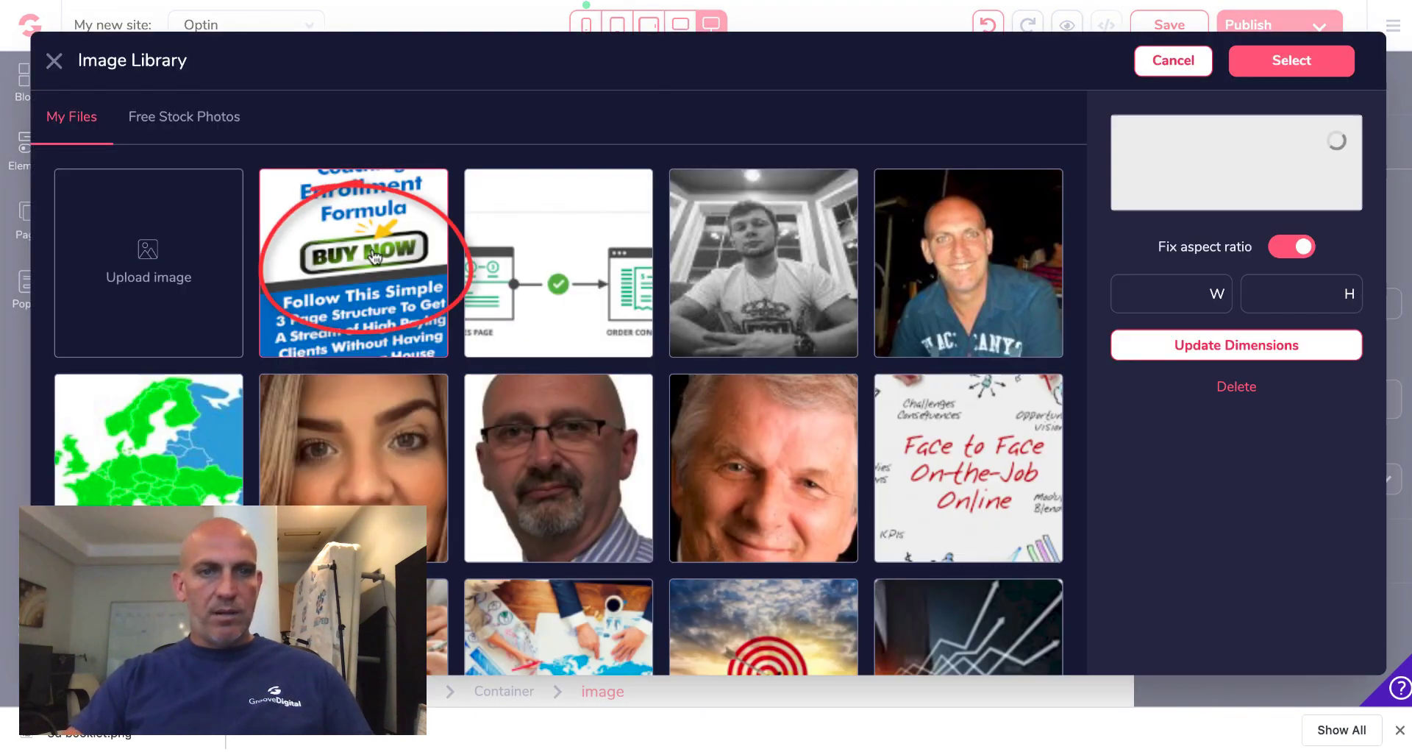
click(1296, 63)
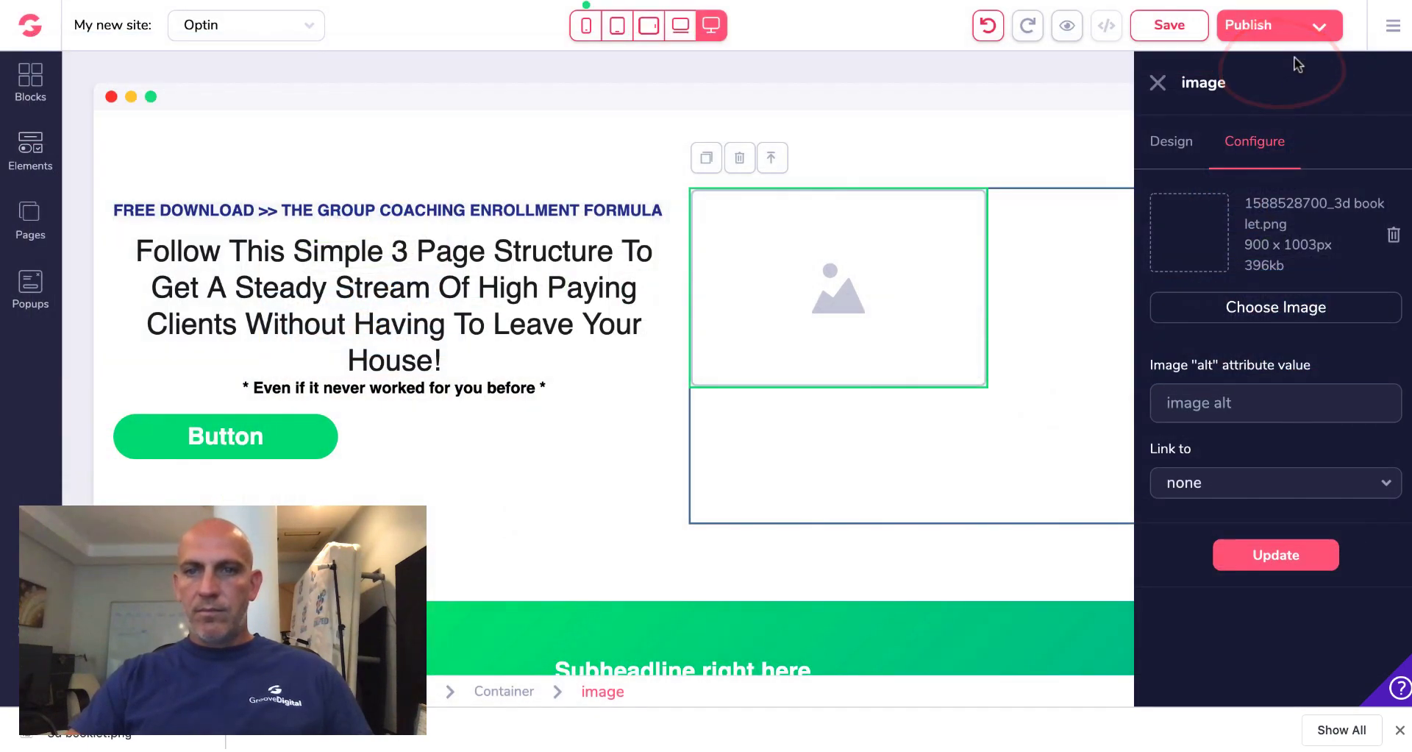
click(1254, 548)
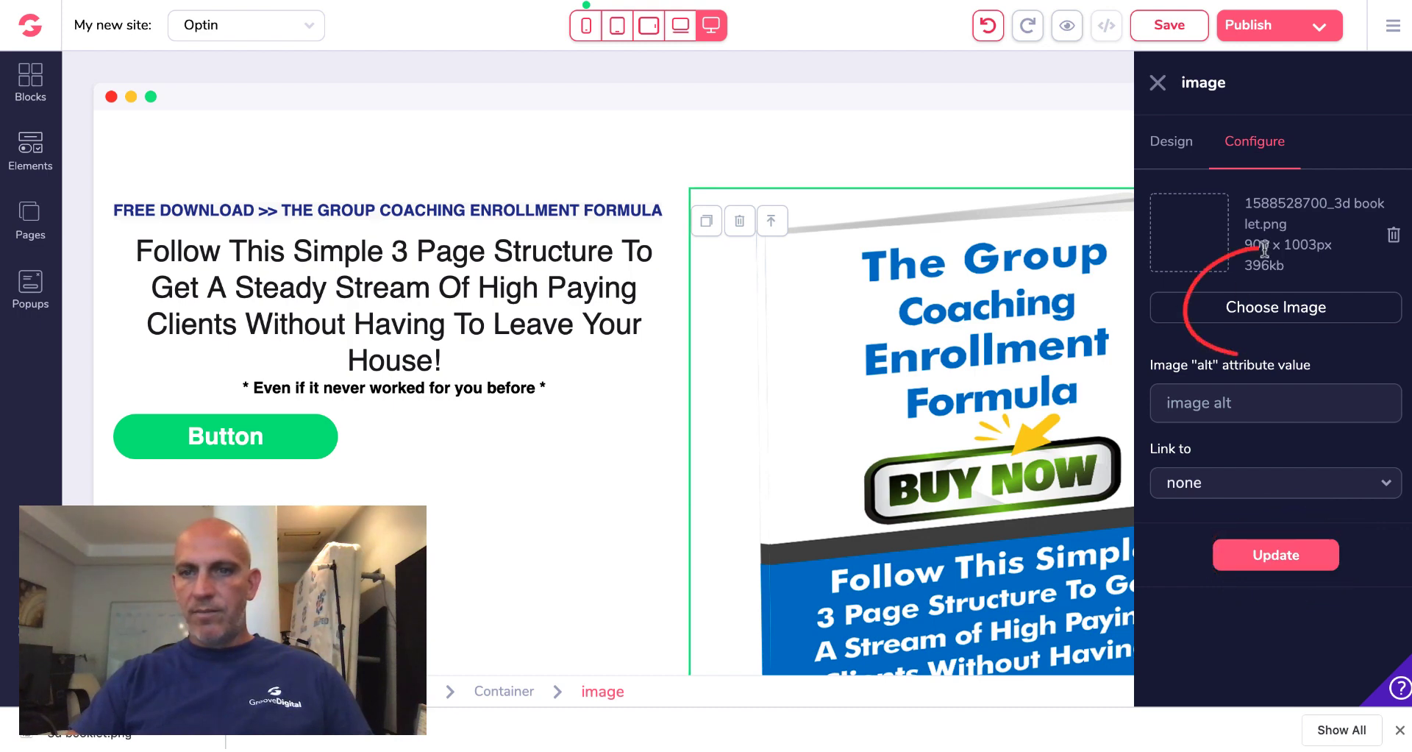
Resize the booklet image to 300 x 334 and save the page
click(1265, 313)
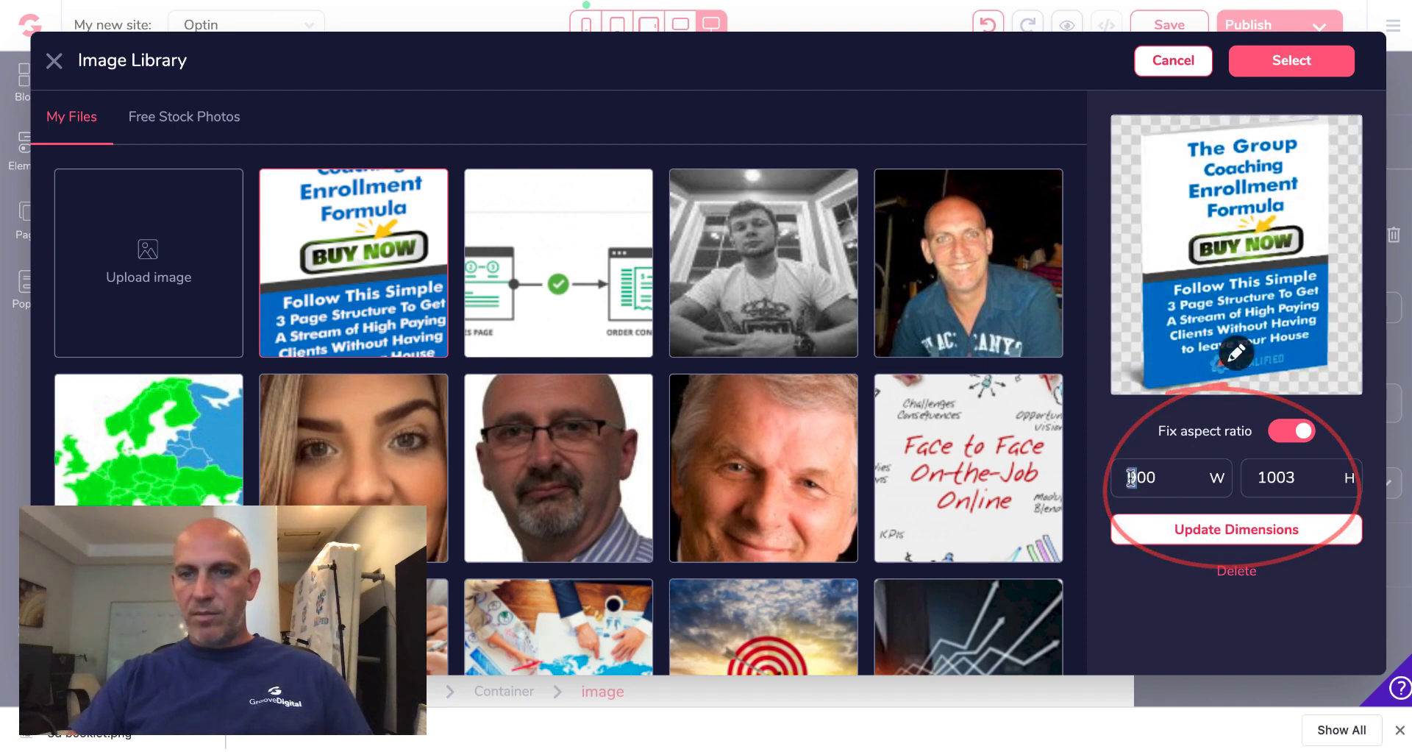
click(1210, 535)
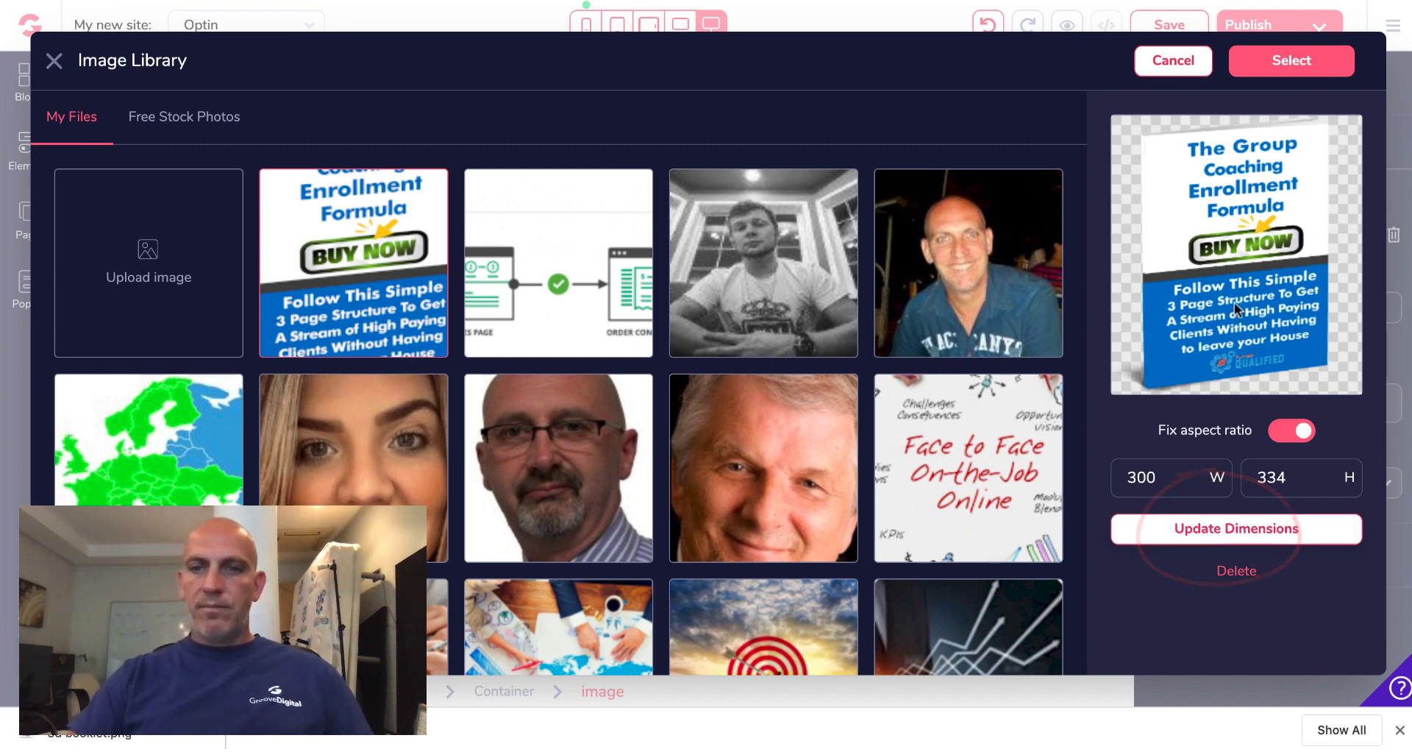
click(1297, 71)
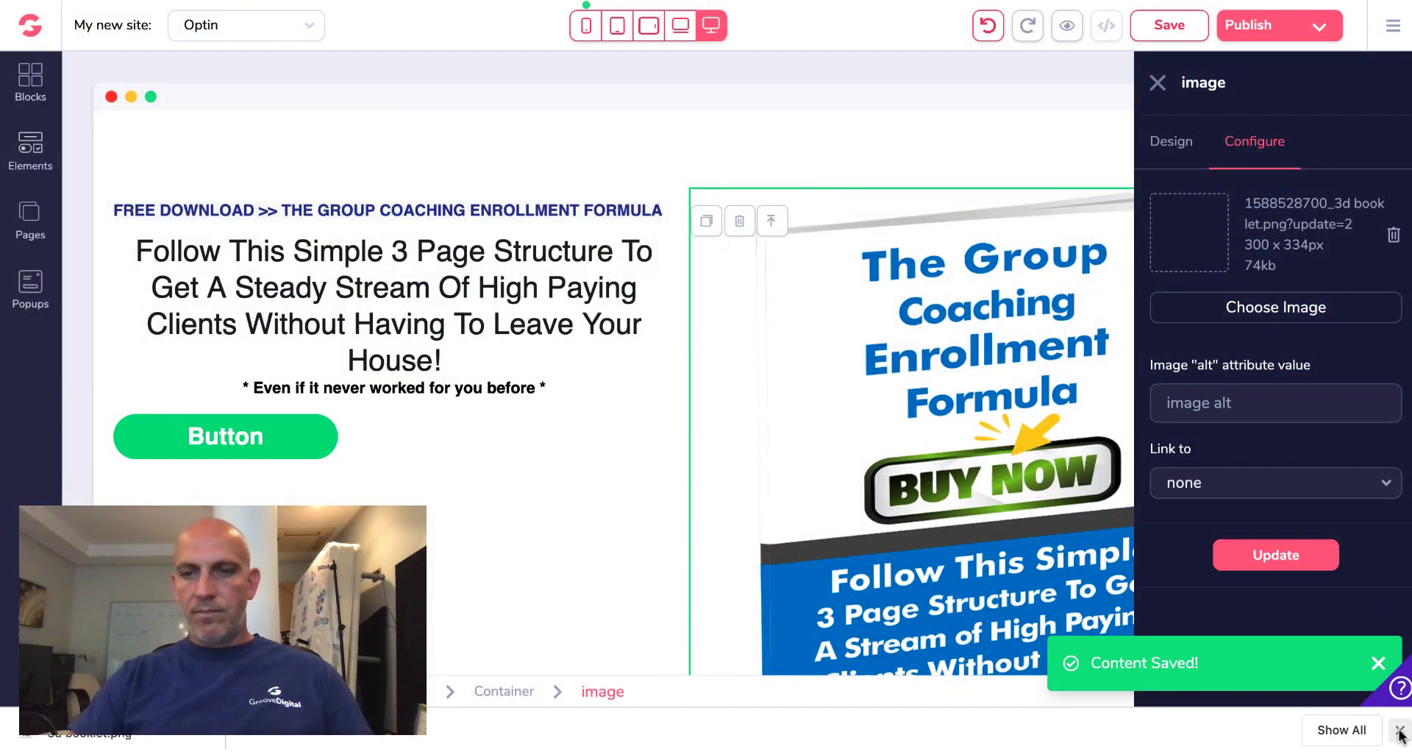
click(1399, 731)
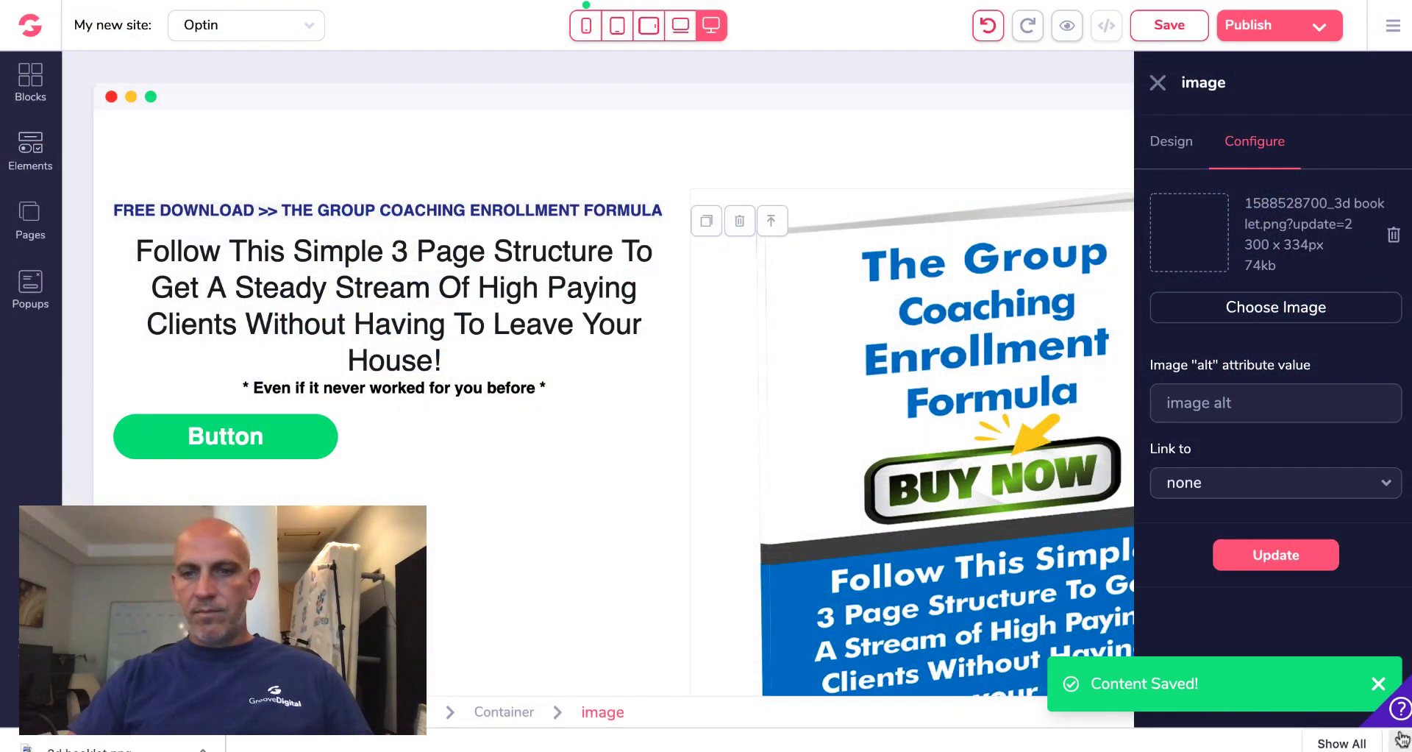
click(1278, 556)
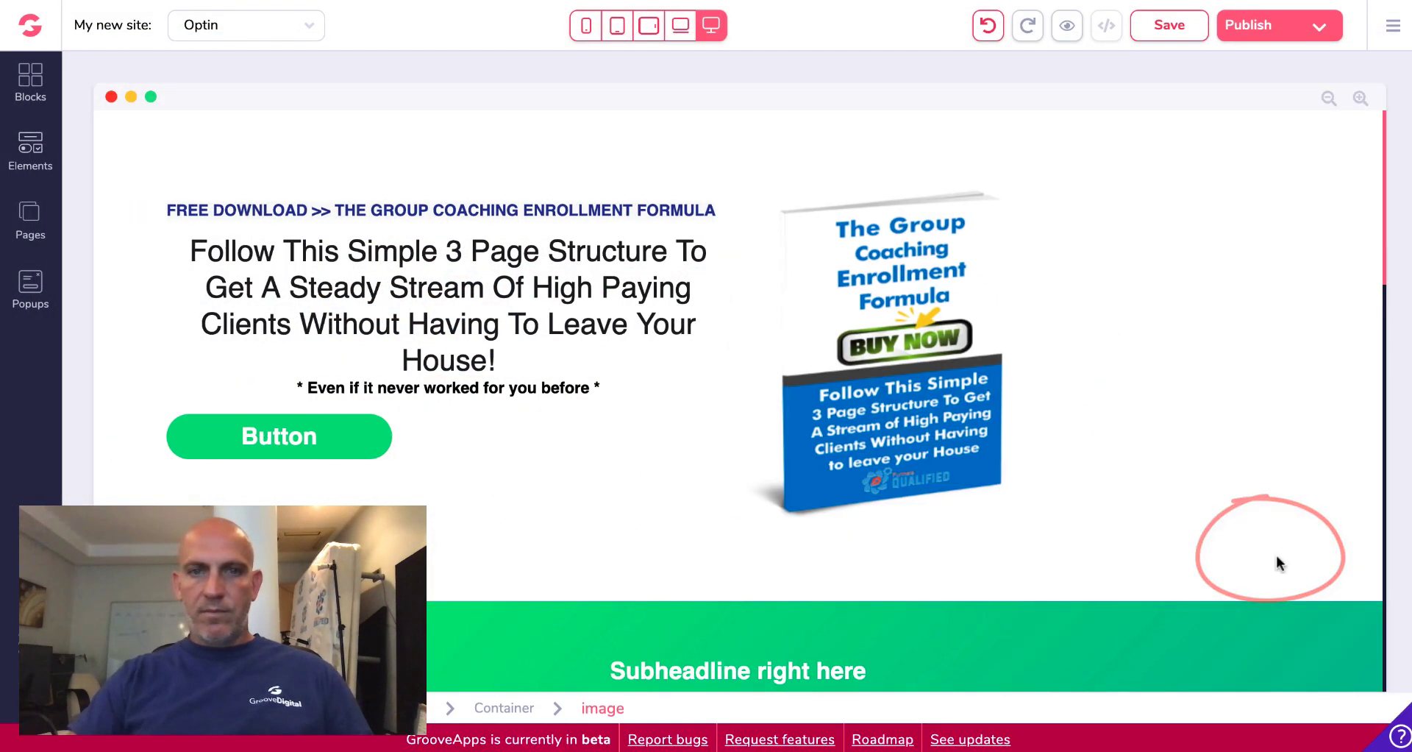
click(1276, 553)
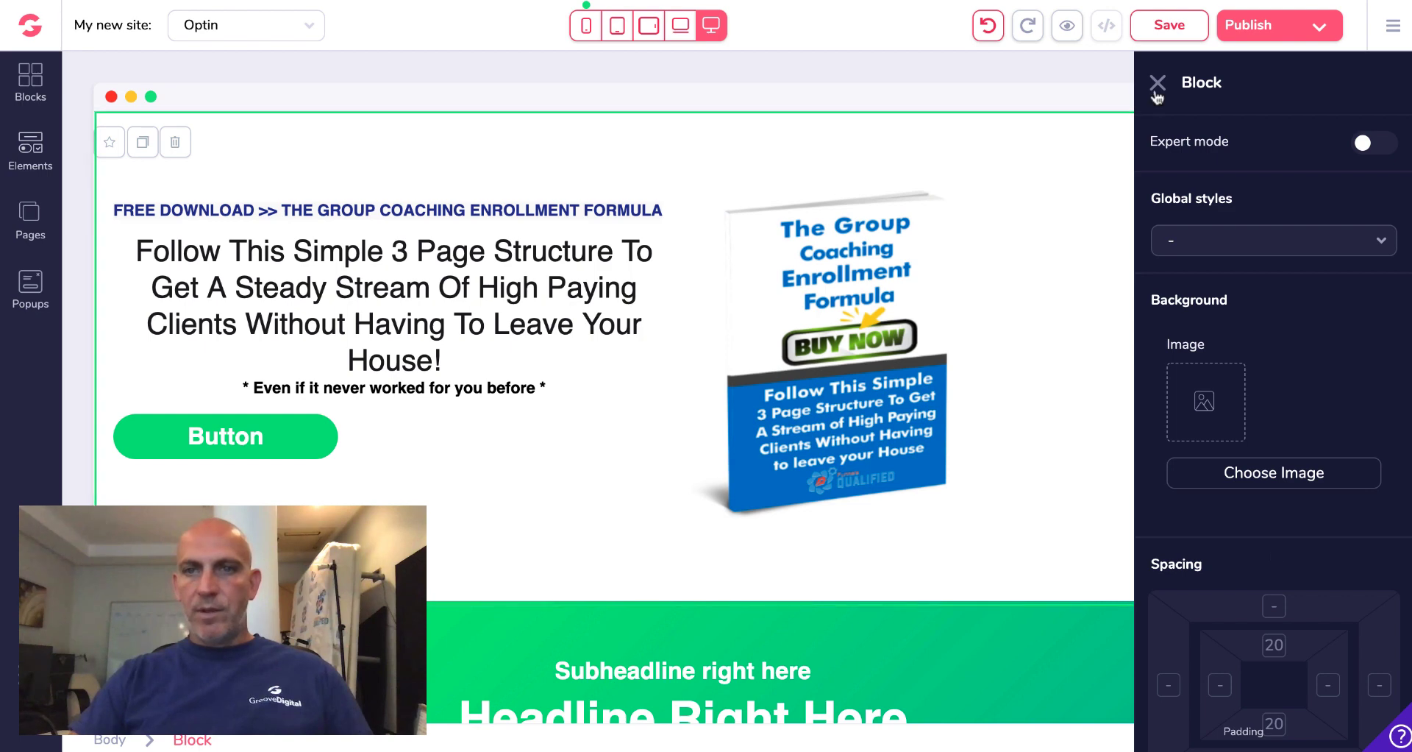
click(1156, 83)
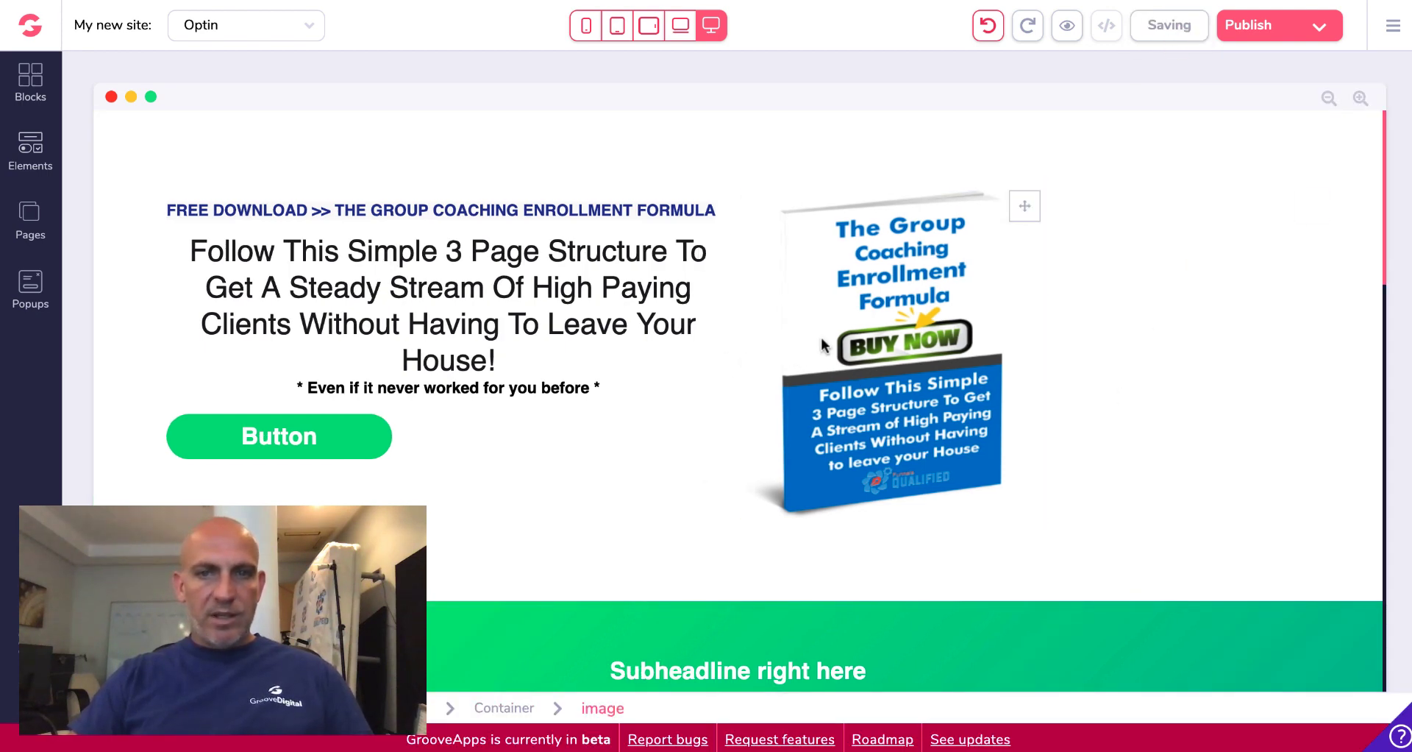
click(1078, 313)
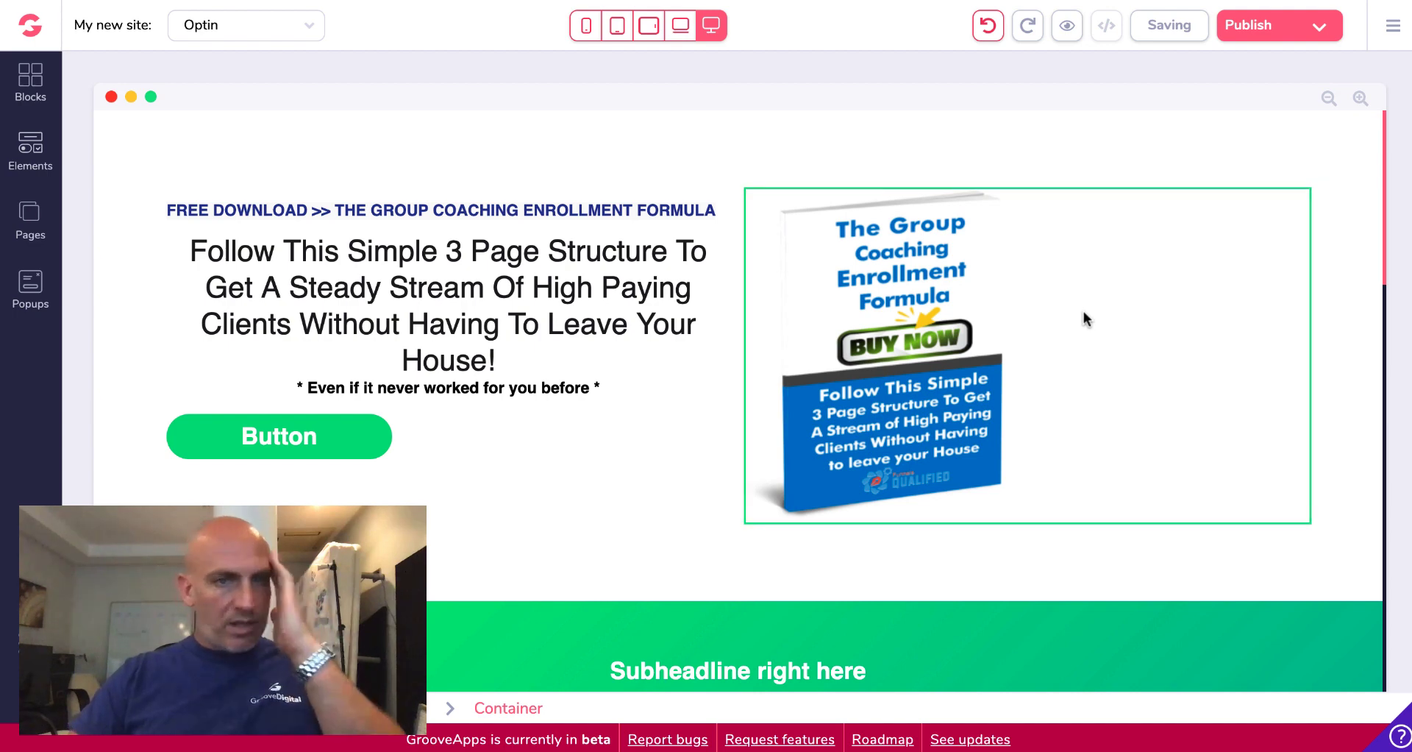
click(1084, 312)
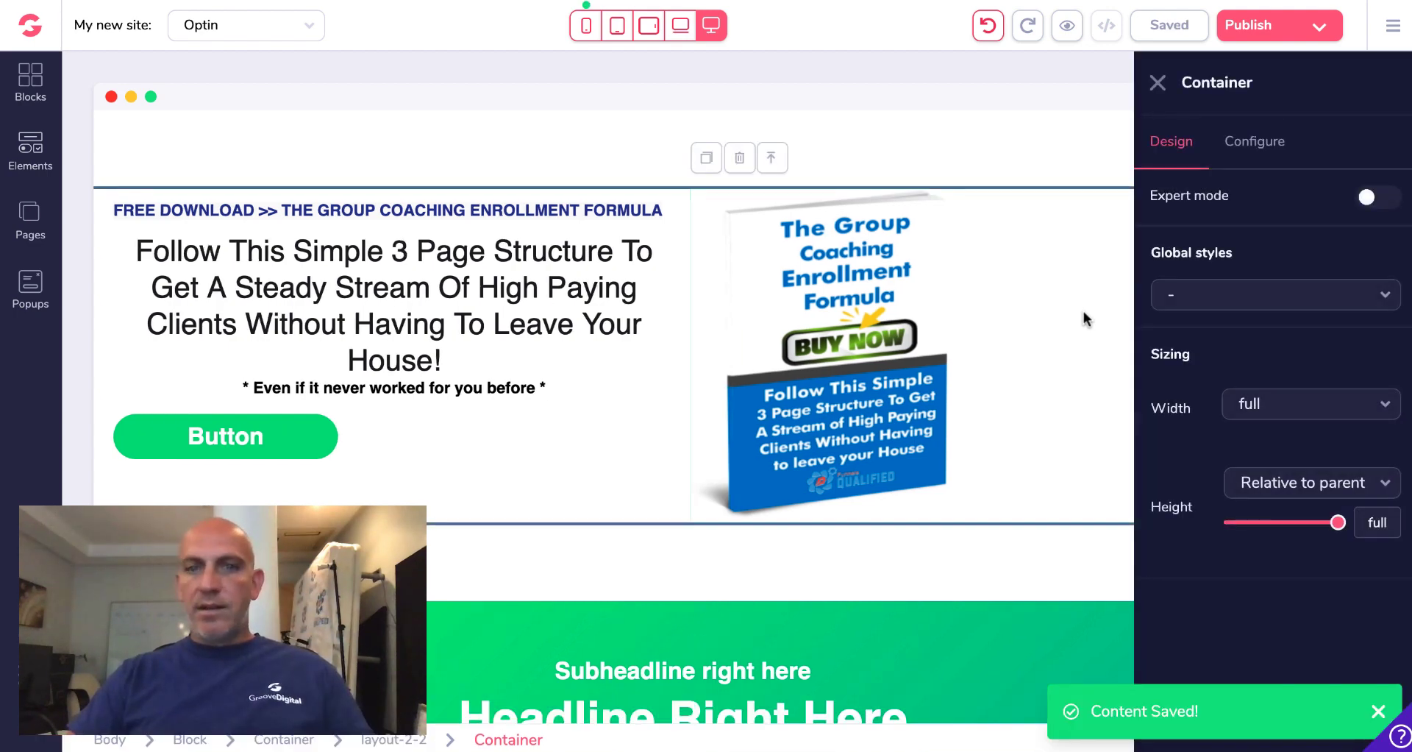
Change the green button's label to DOWNLOAD NOW!
click(314, 448)
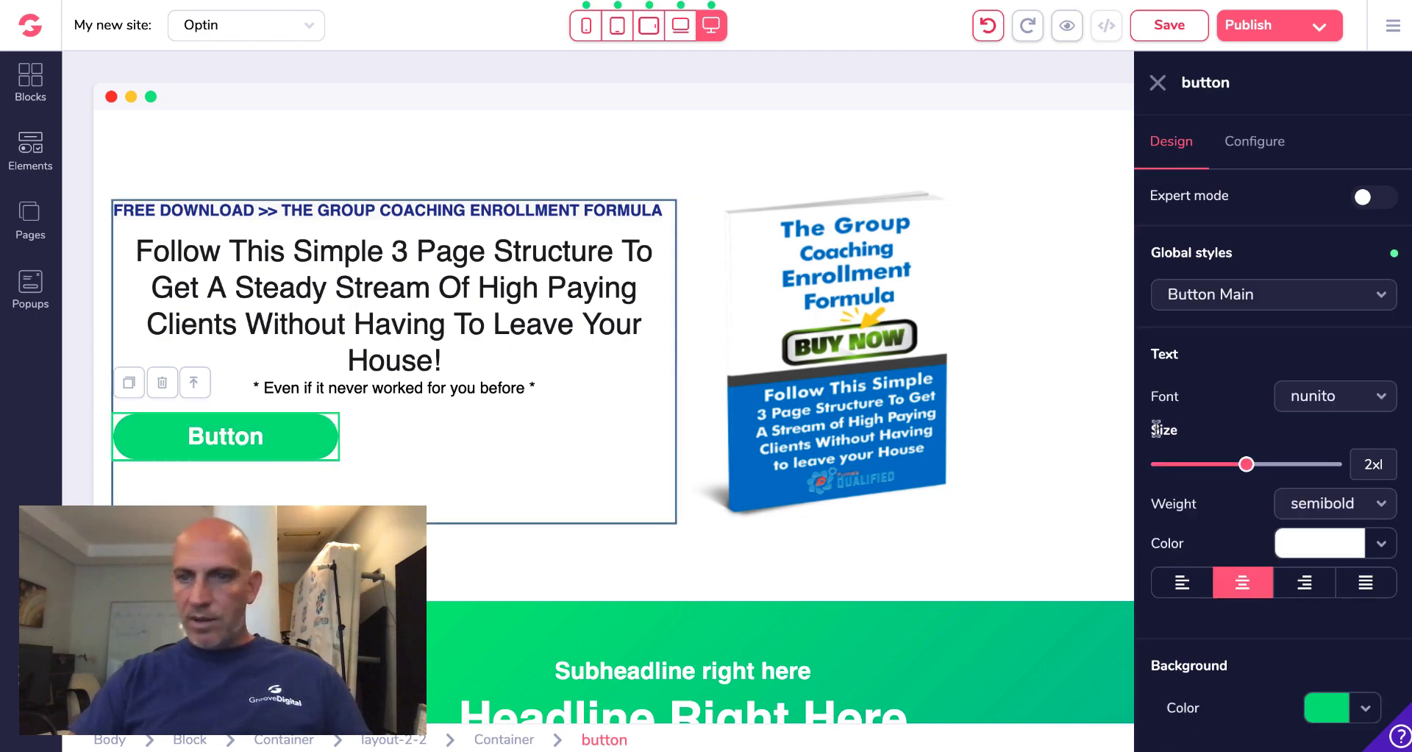
scroll(1230, 392, down, 1)
click(1262, 125)
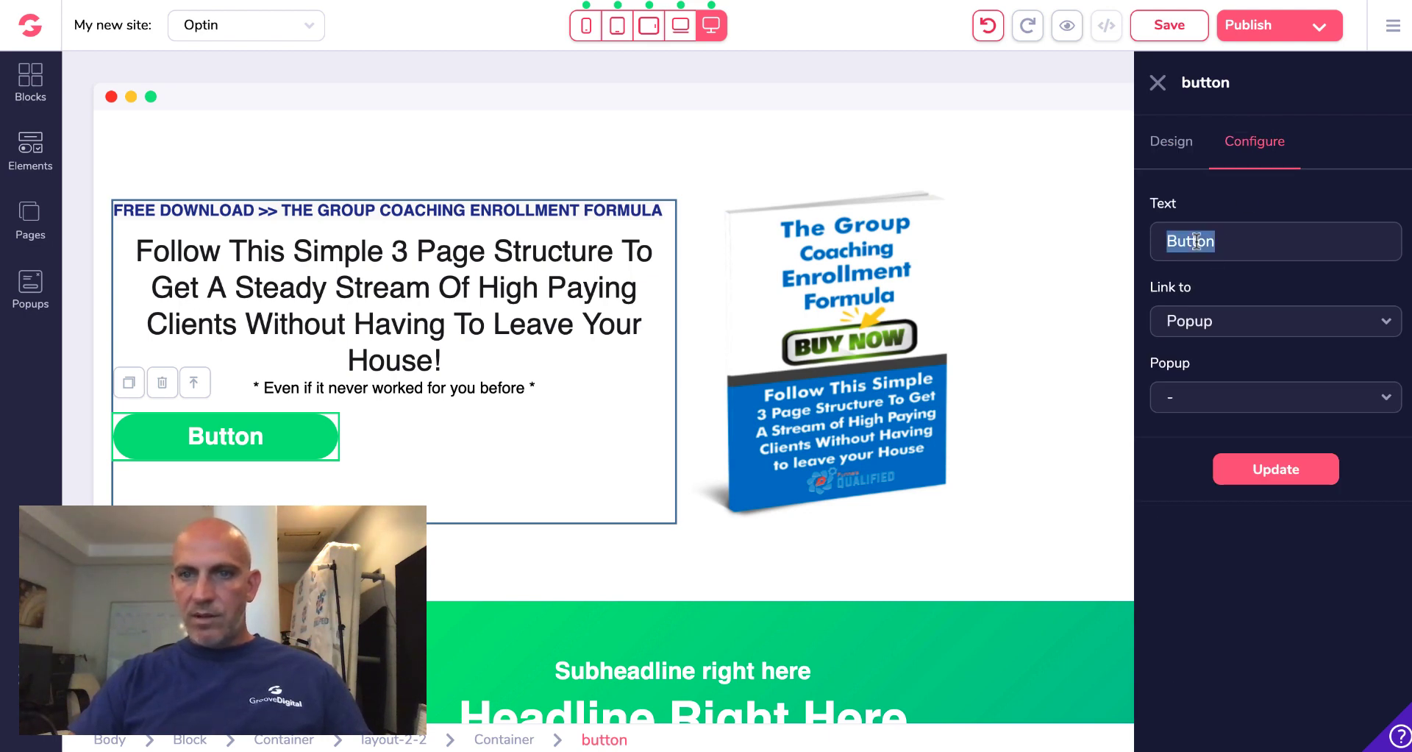
text(DOWNLOAD)
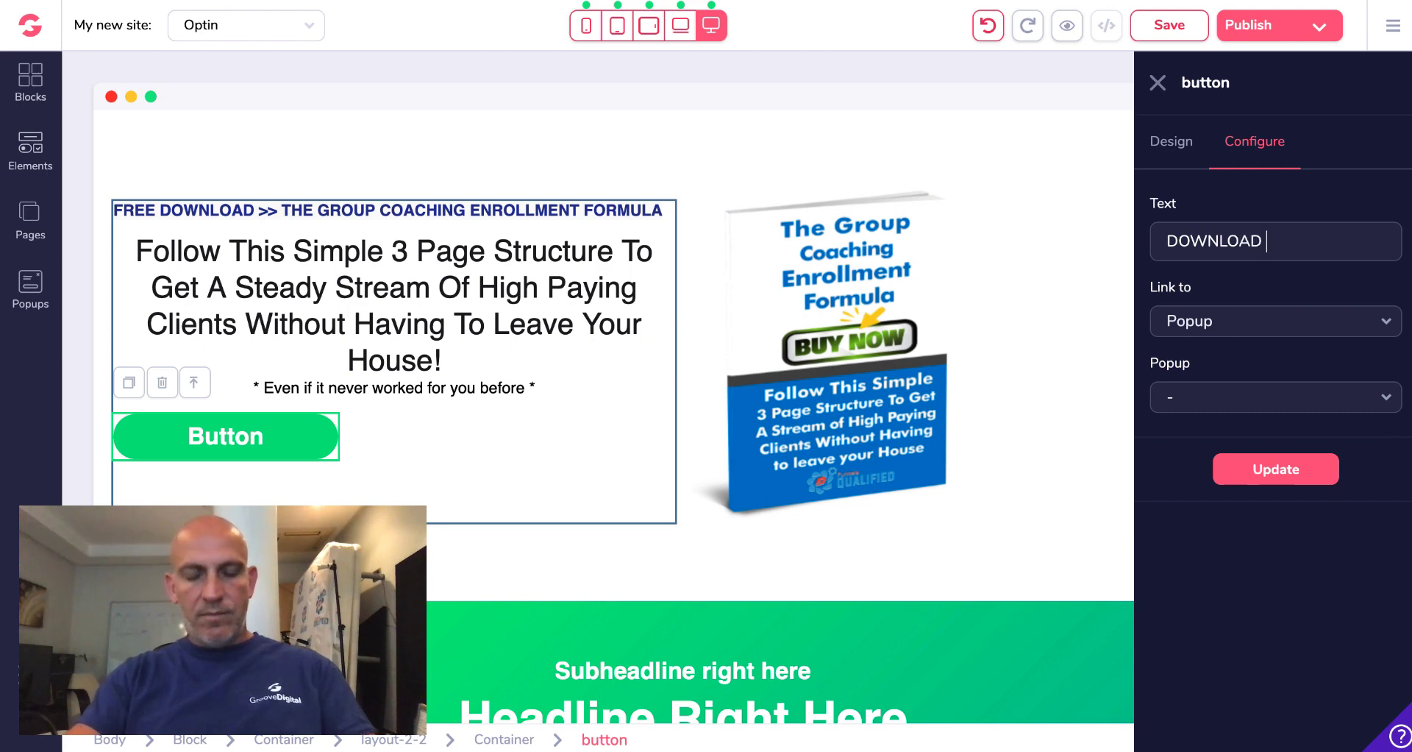
text( NOW!)
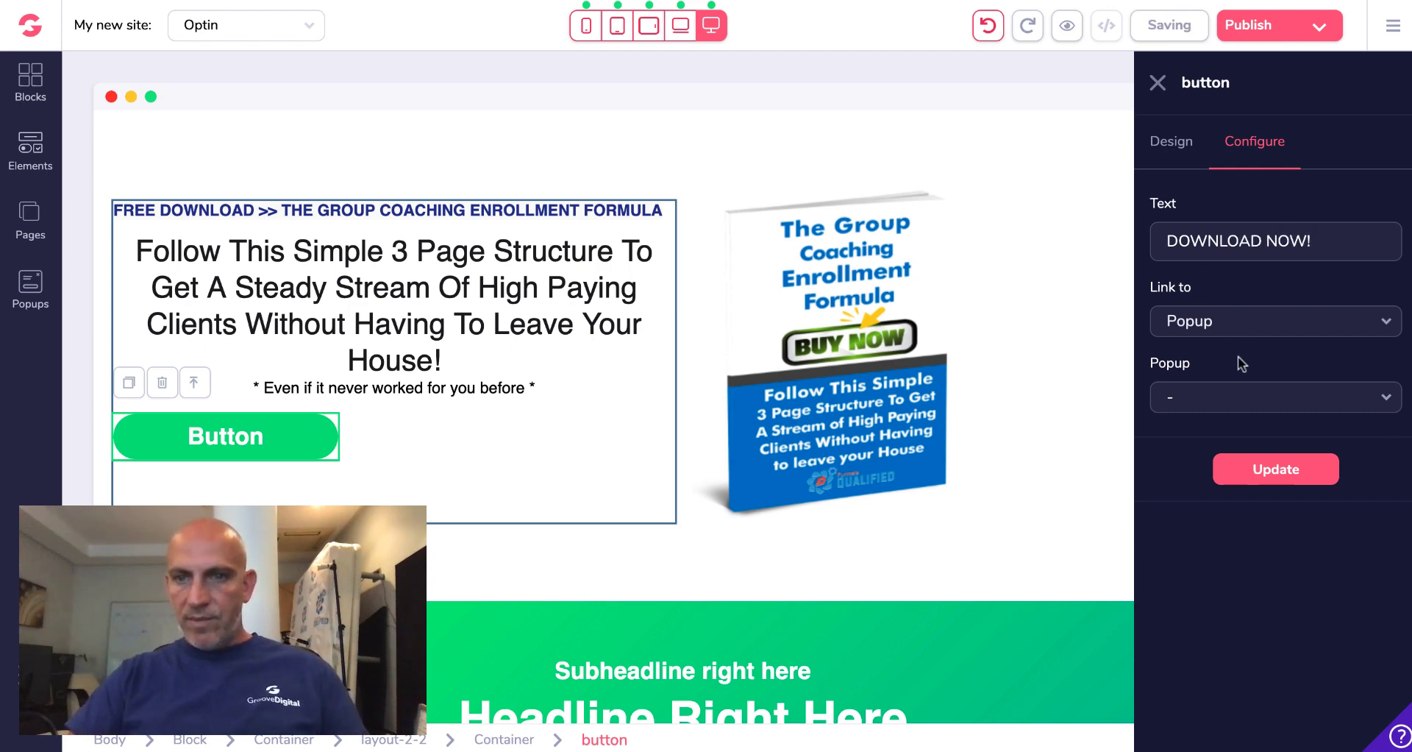
Give the button a red background colour
click(1179, 152)
scroll(1192, 310, down, 3)
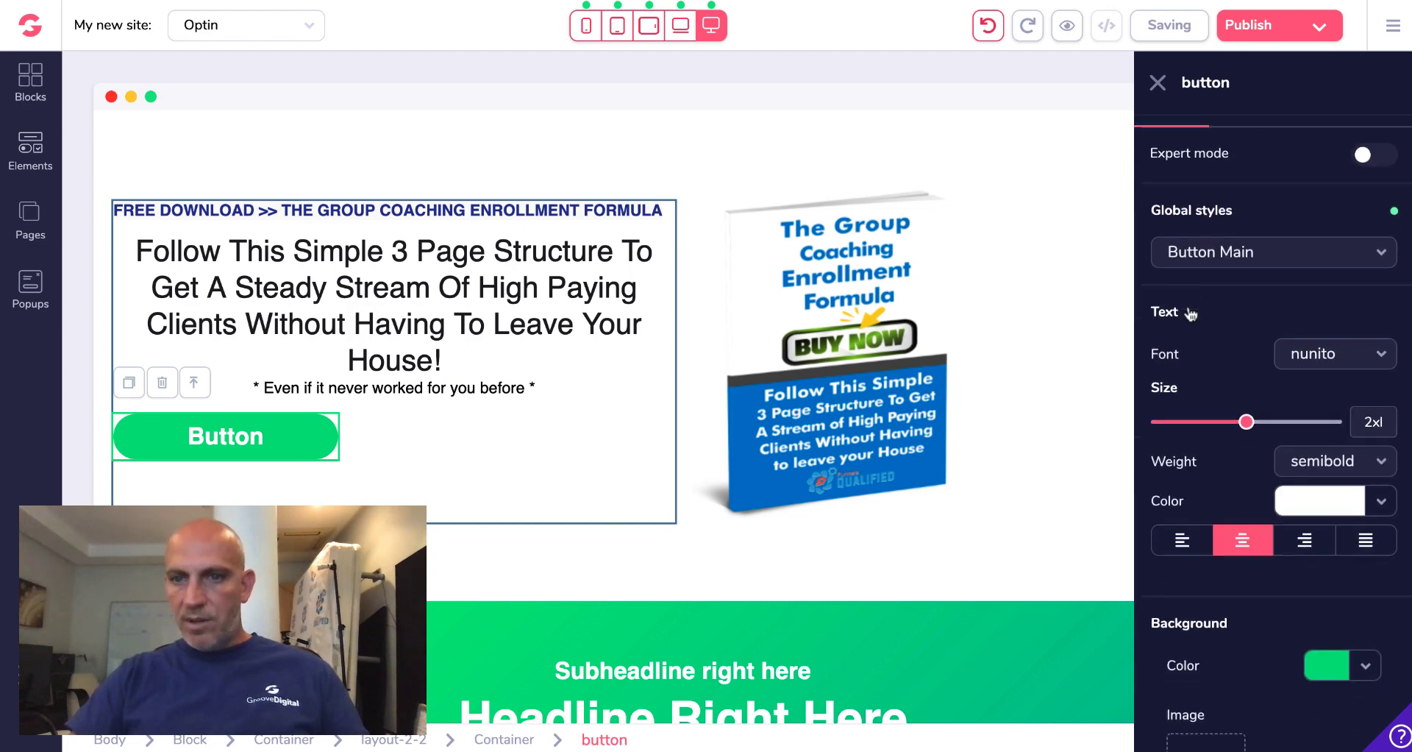
click(1321, 537)
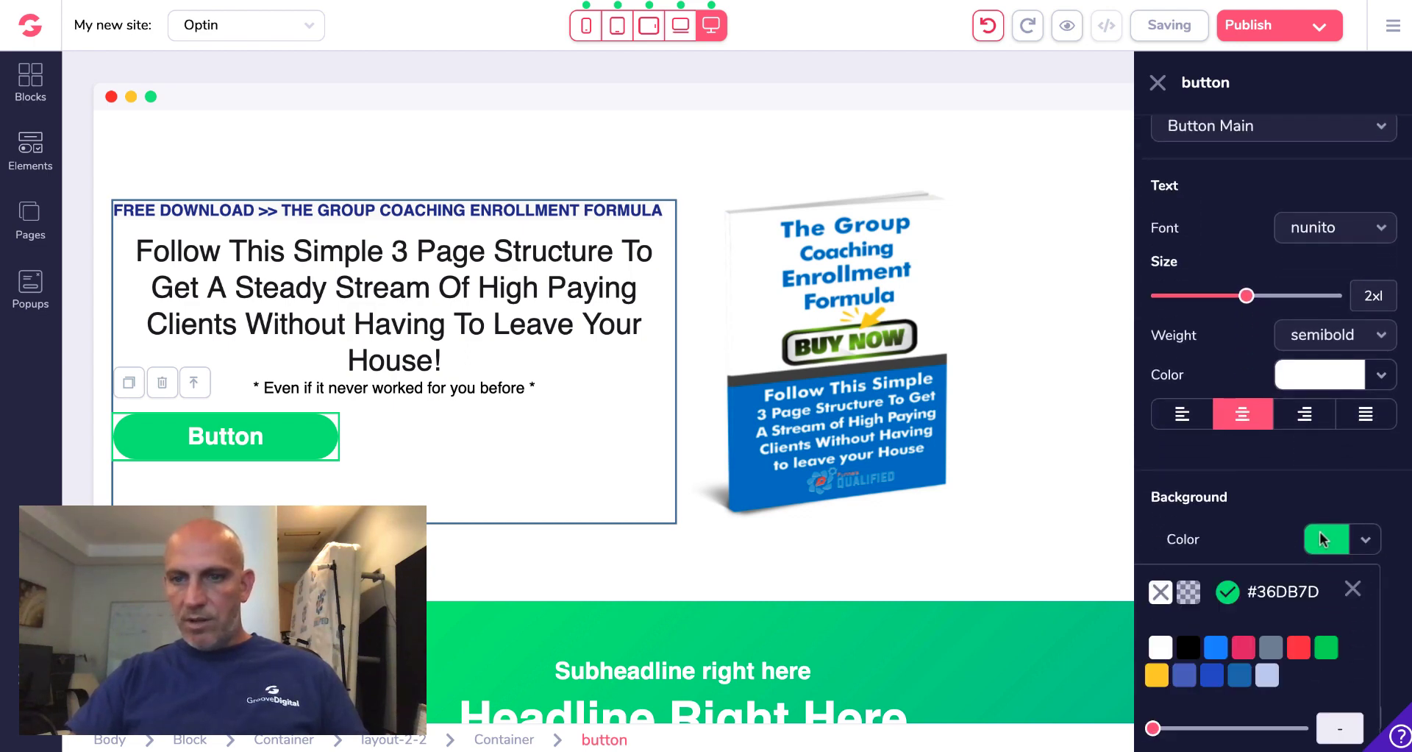
click(1300, 647)
scroll(1300, 632, down, 3)
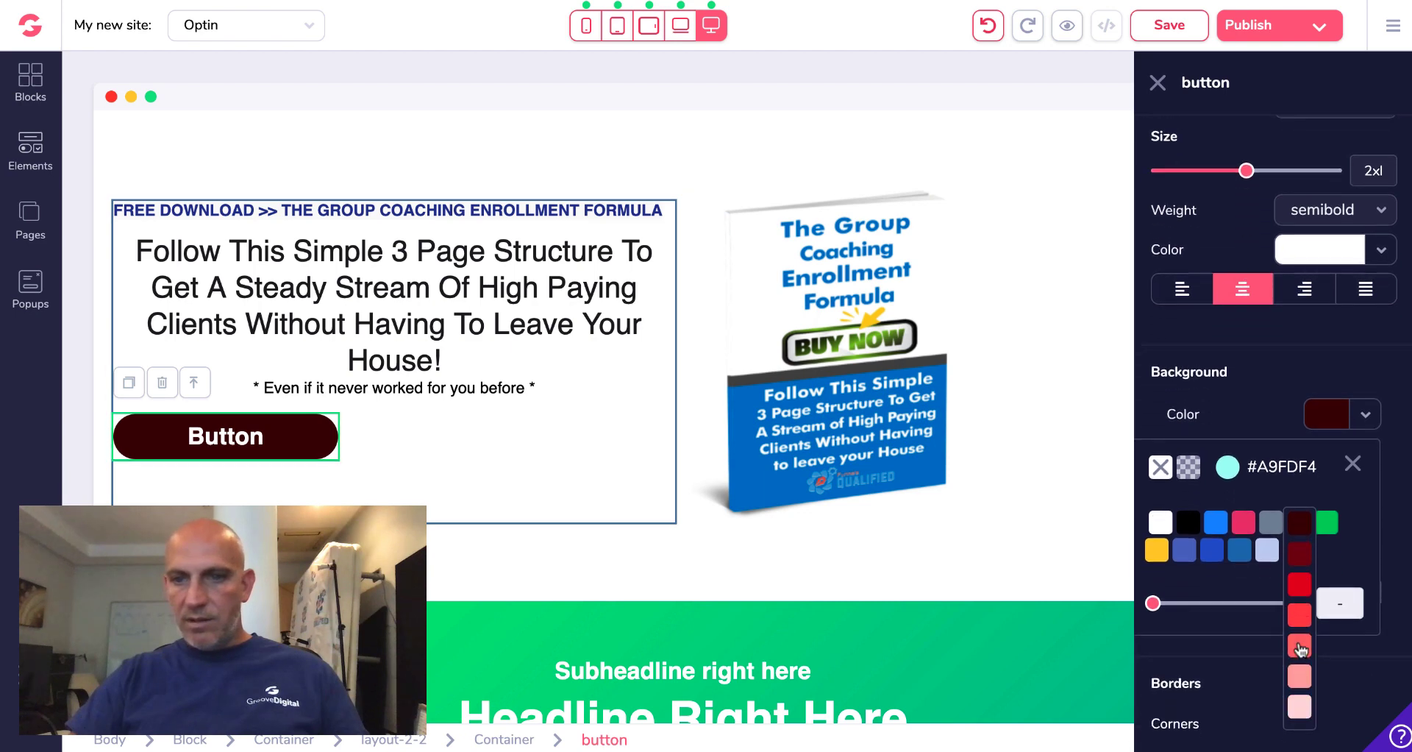
click(1300, 557)
click(1252, 370)
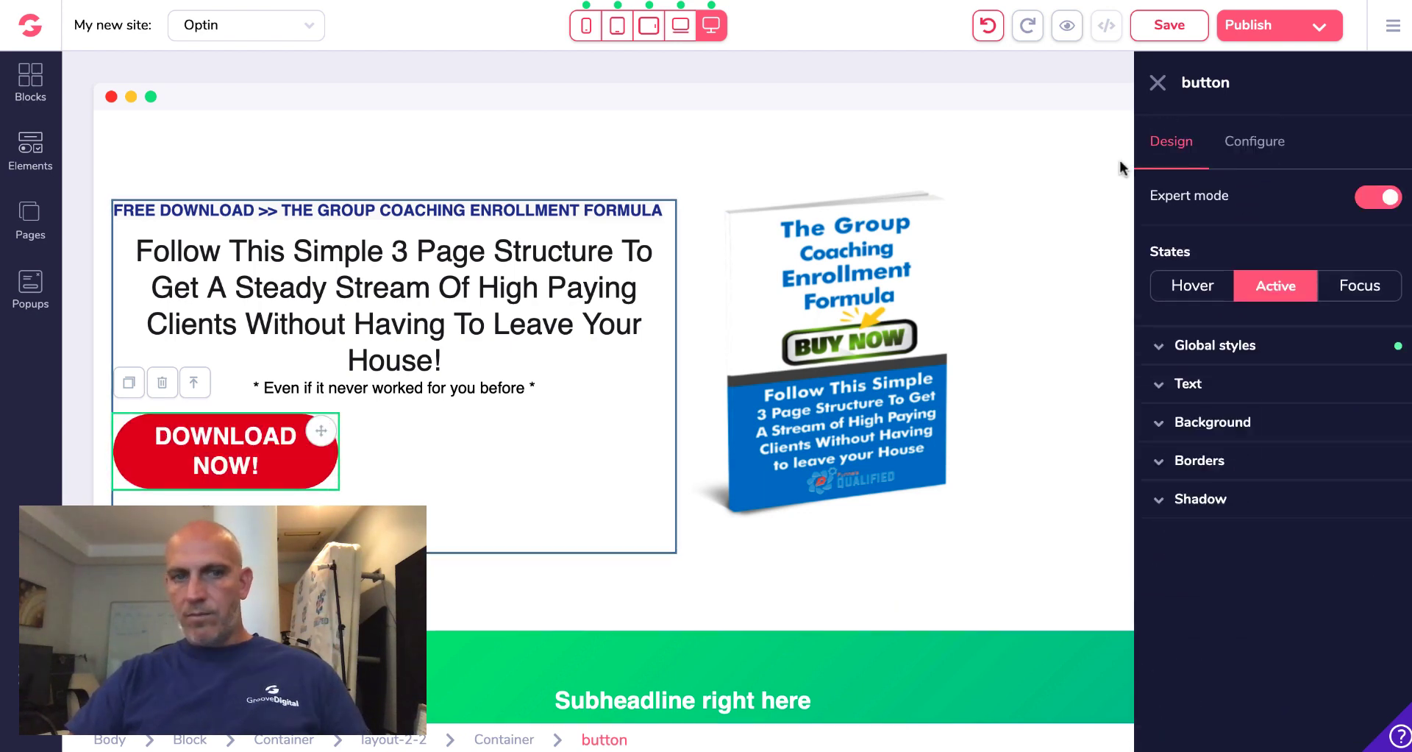
click(1120, 160)
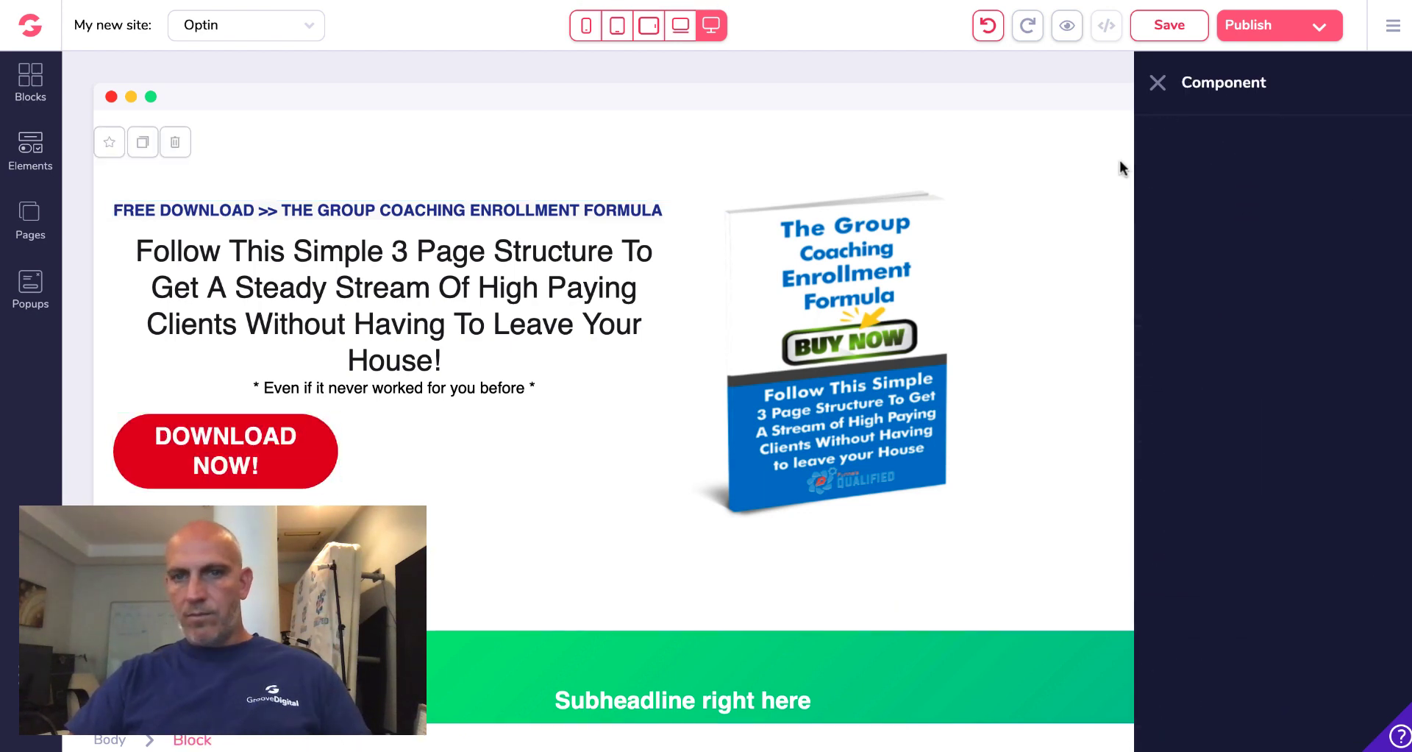
Delete the green headline section below the hero, confirming the prompt
click(1158, 85)
scroll(1214, 235, down, 6)
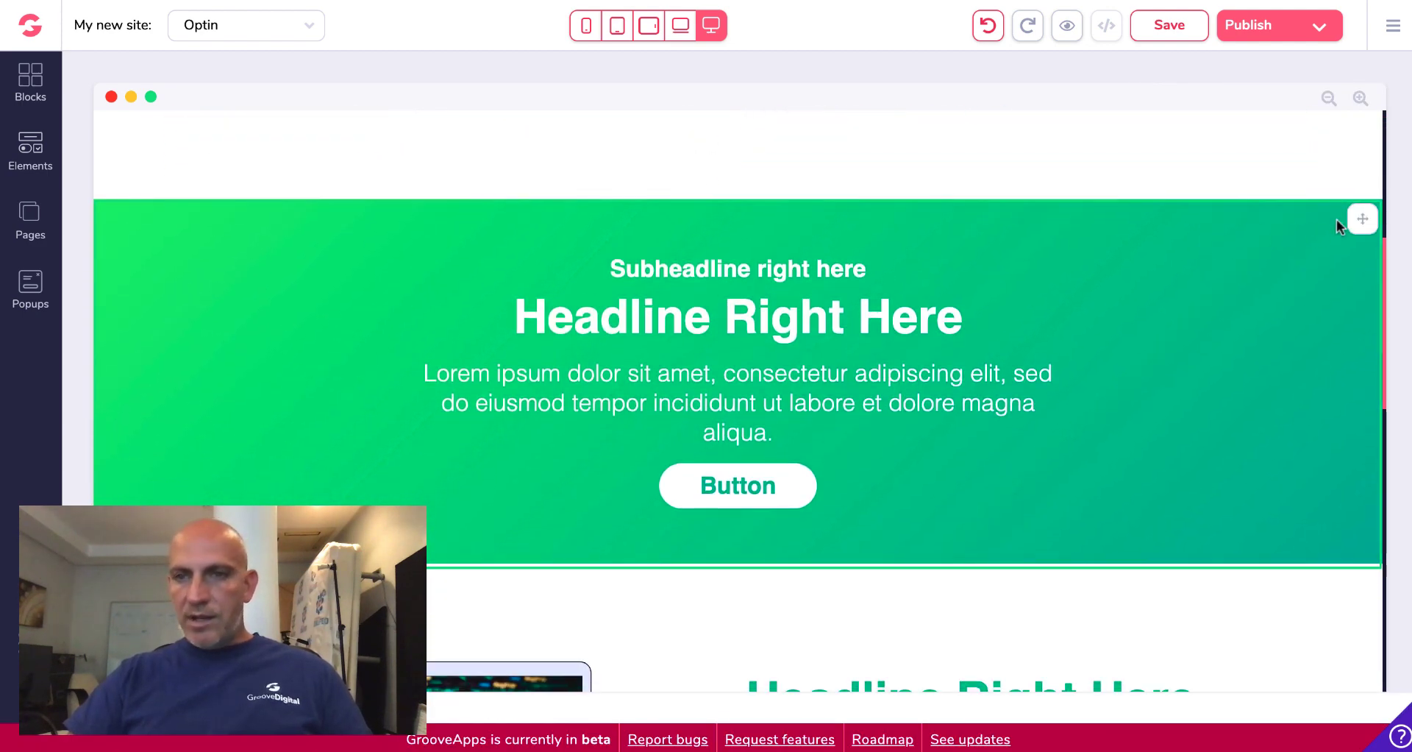
click(1359, 217)
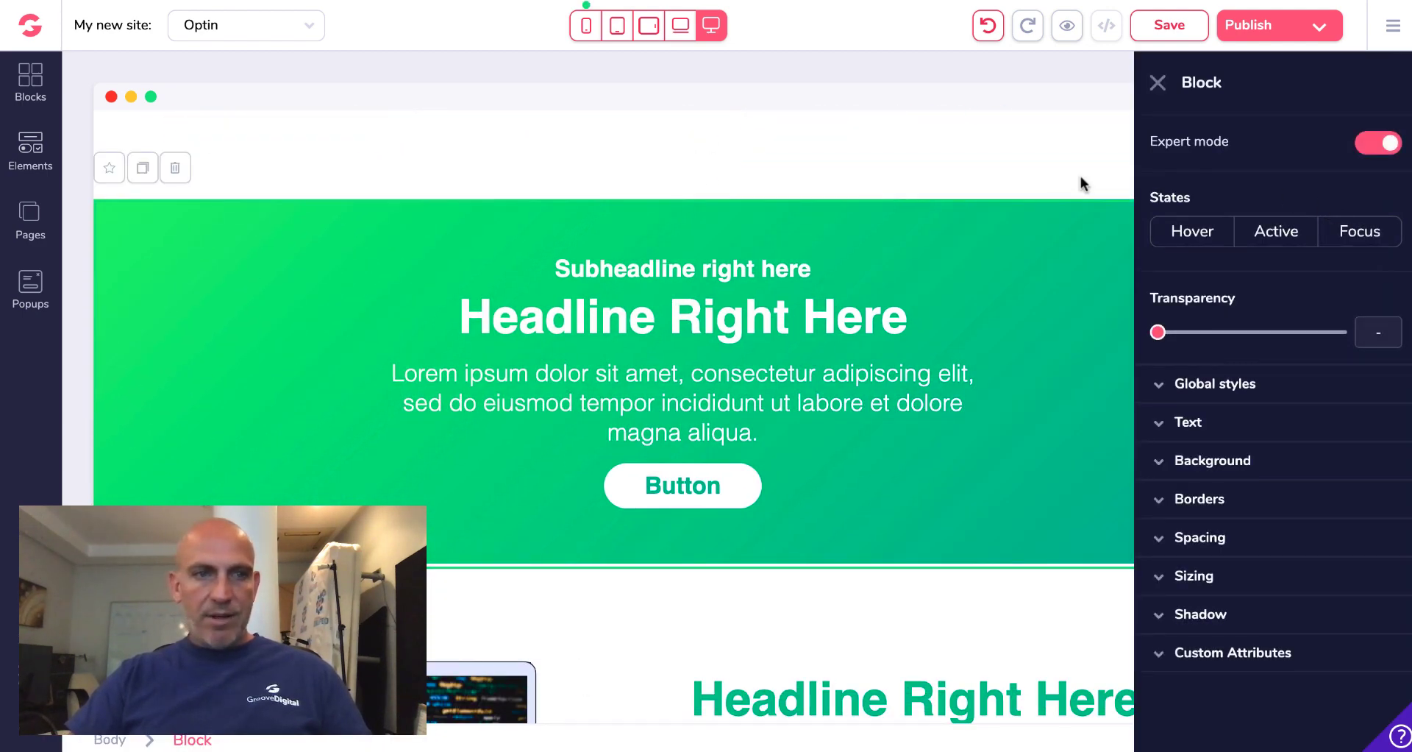
click(176, 169)
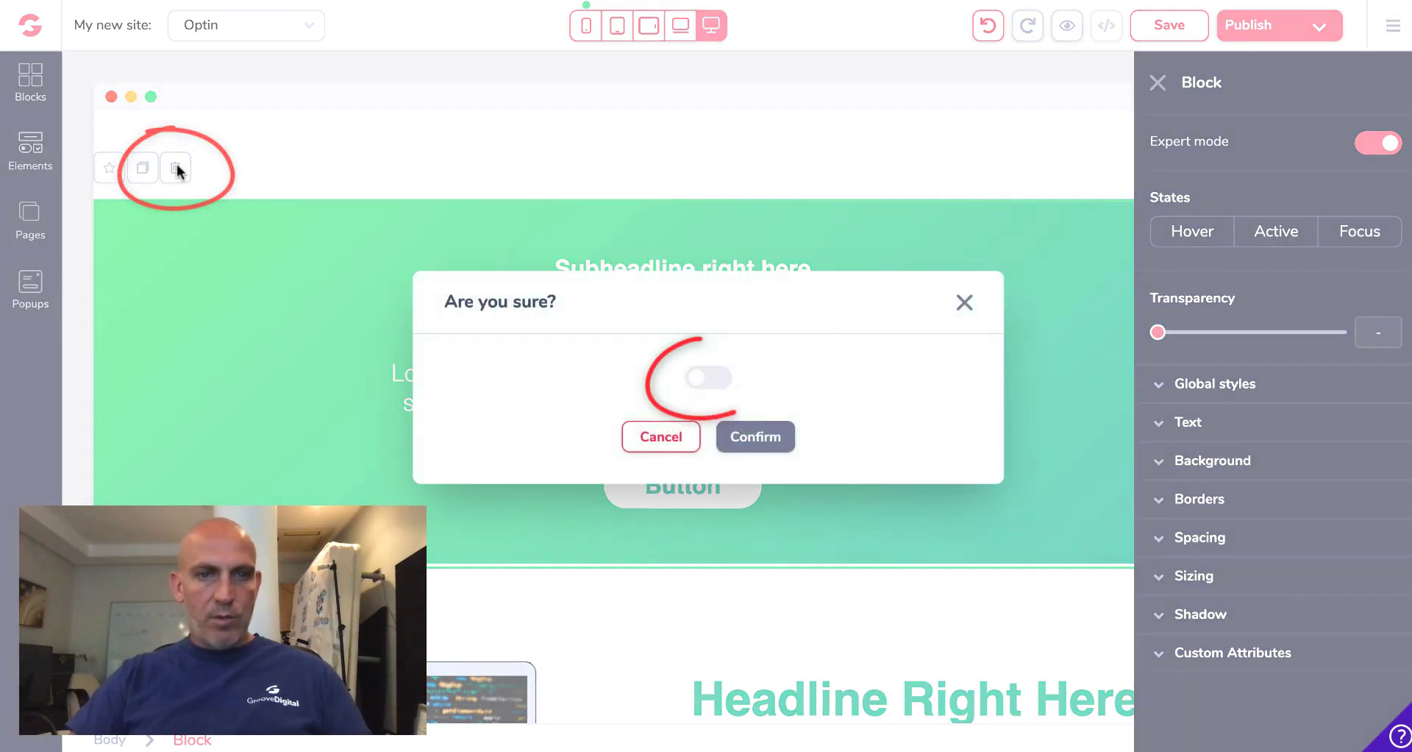
click(710, 379)
click(755, 436)
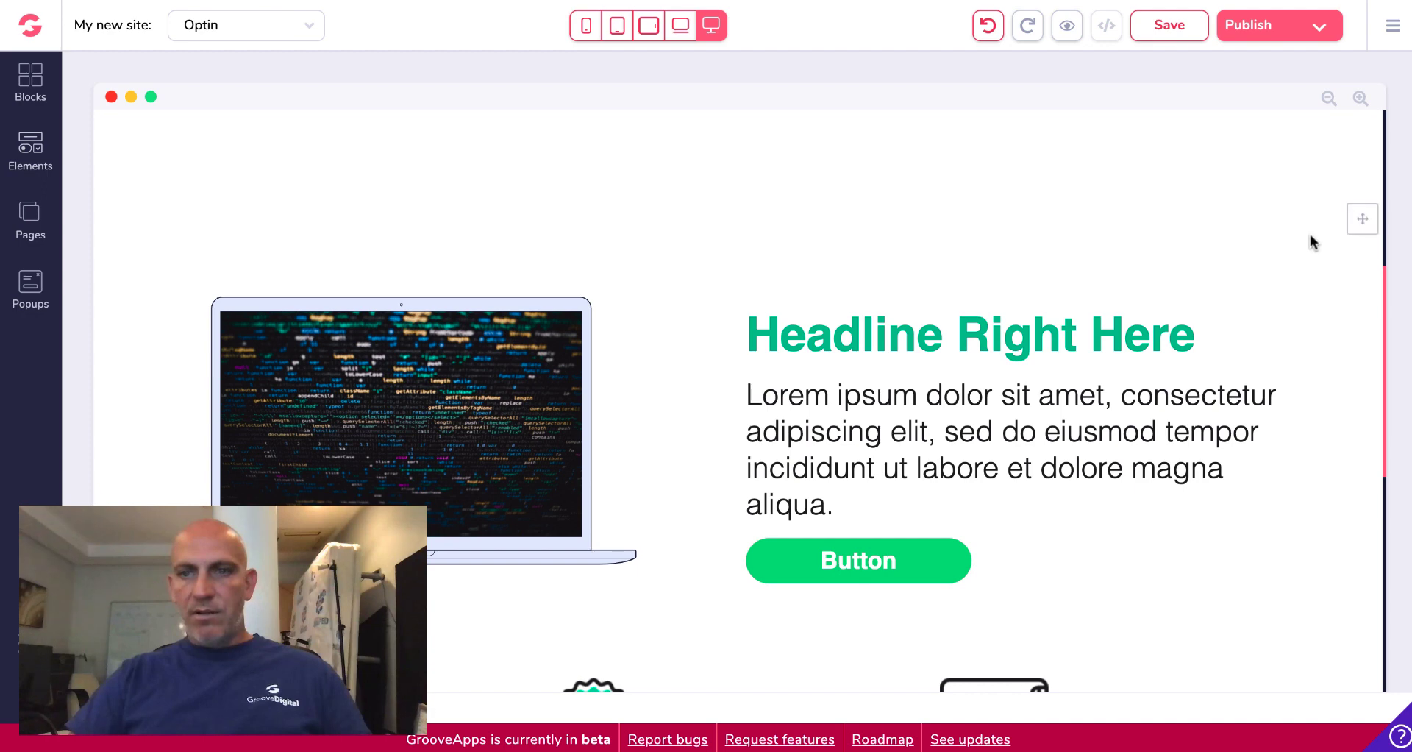
Delete the laptop feature section, confirming the prompt
click(1313, 242)
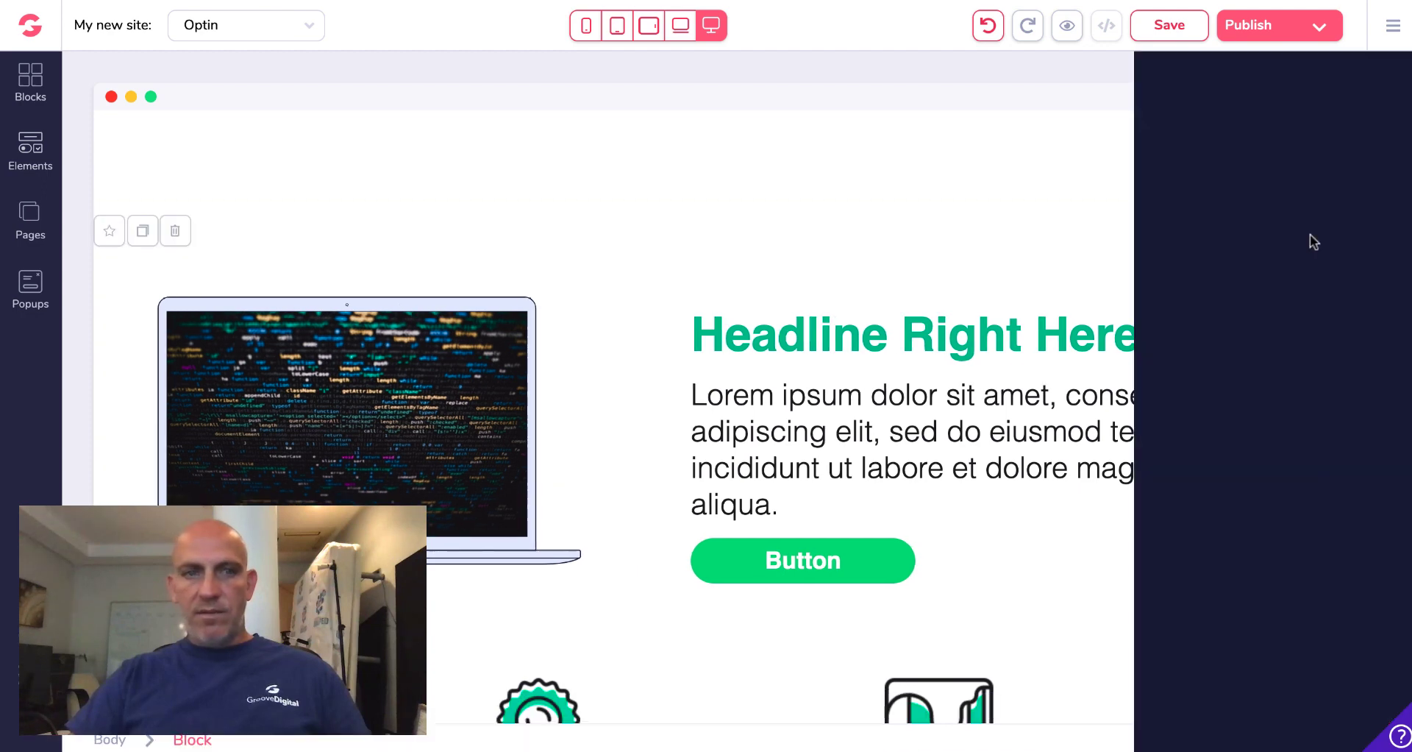
click(175, 231)
click(715, 378)
click(753, 434)
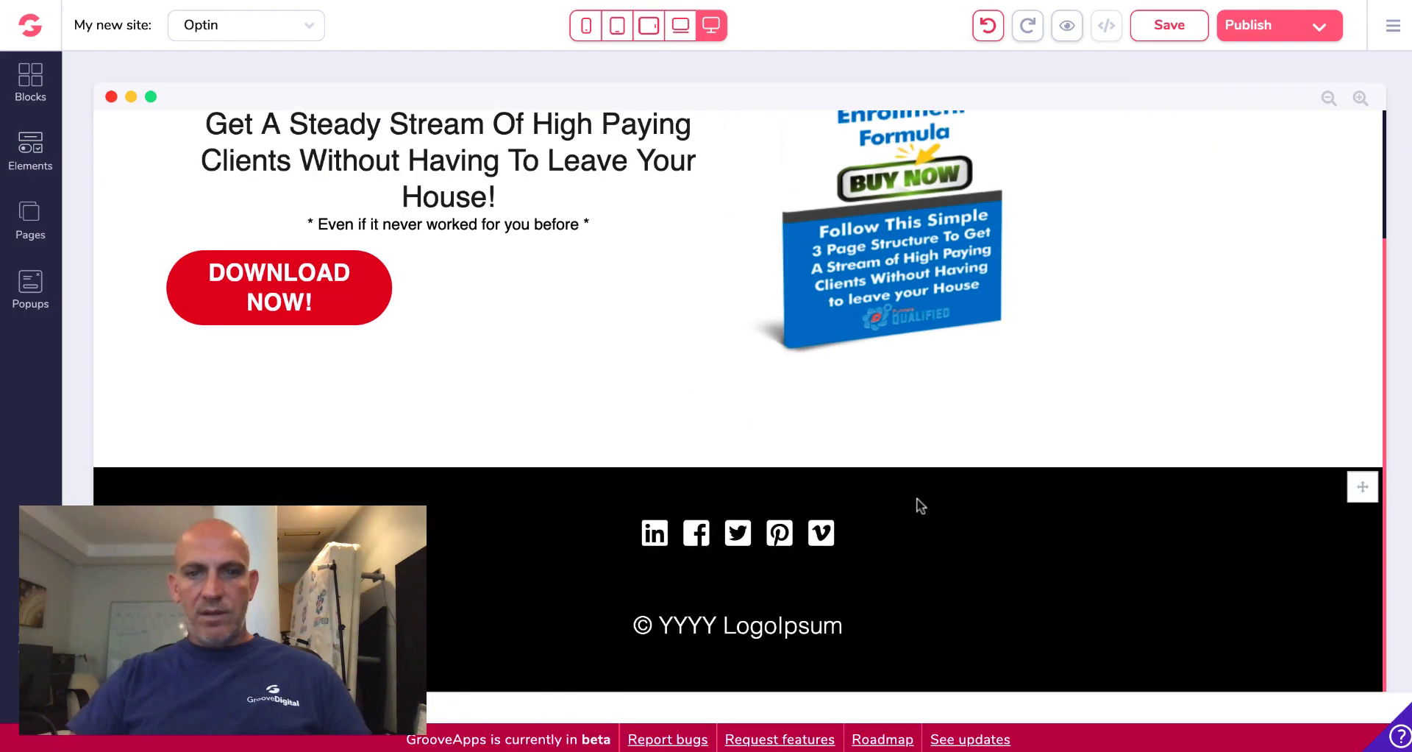
click(735, 471)
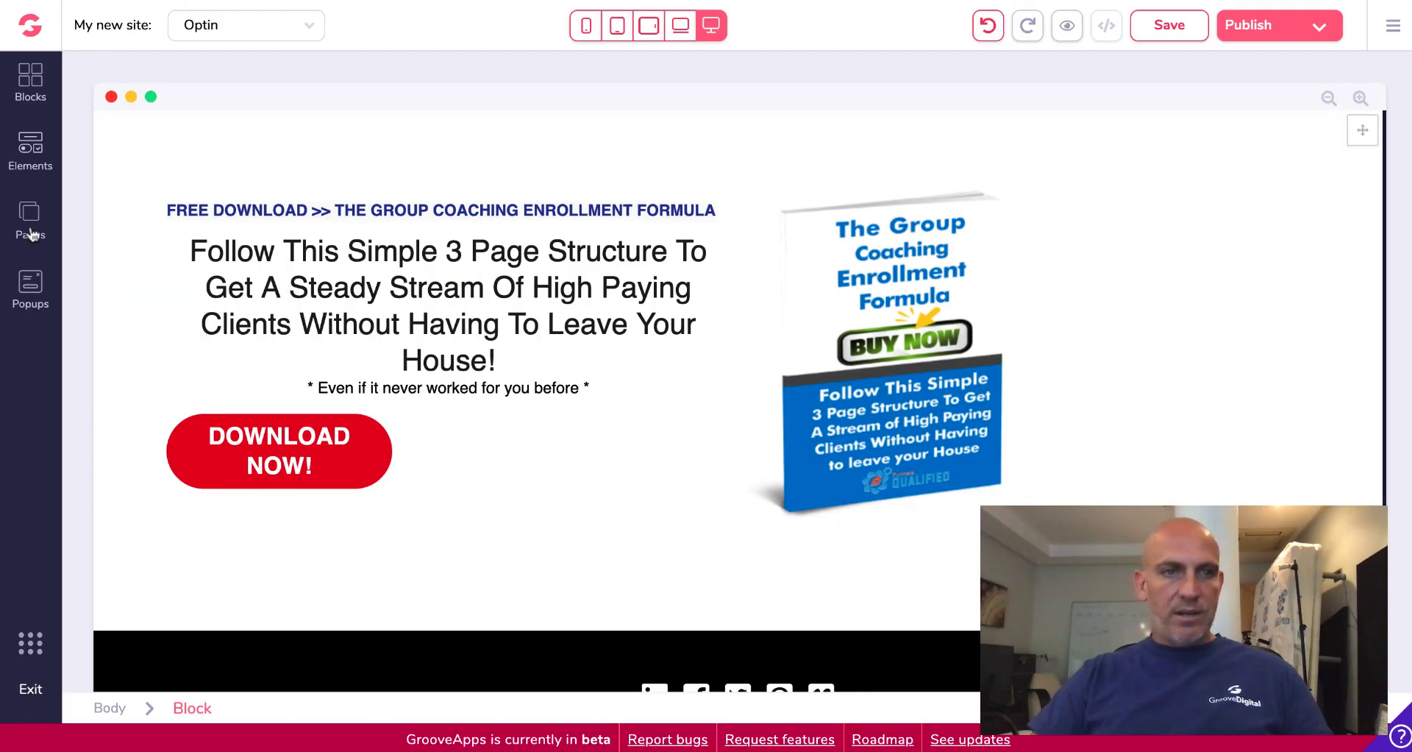
Place an H4 heading below the DOWNLOAD NOW! button
click(30, 147)
scroll(152, 366, down, 2)
scroll(151, 365, down, 1)
drag(126, 532, 475, 524)
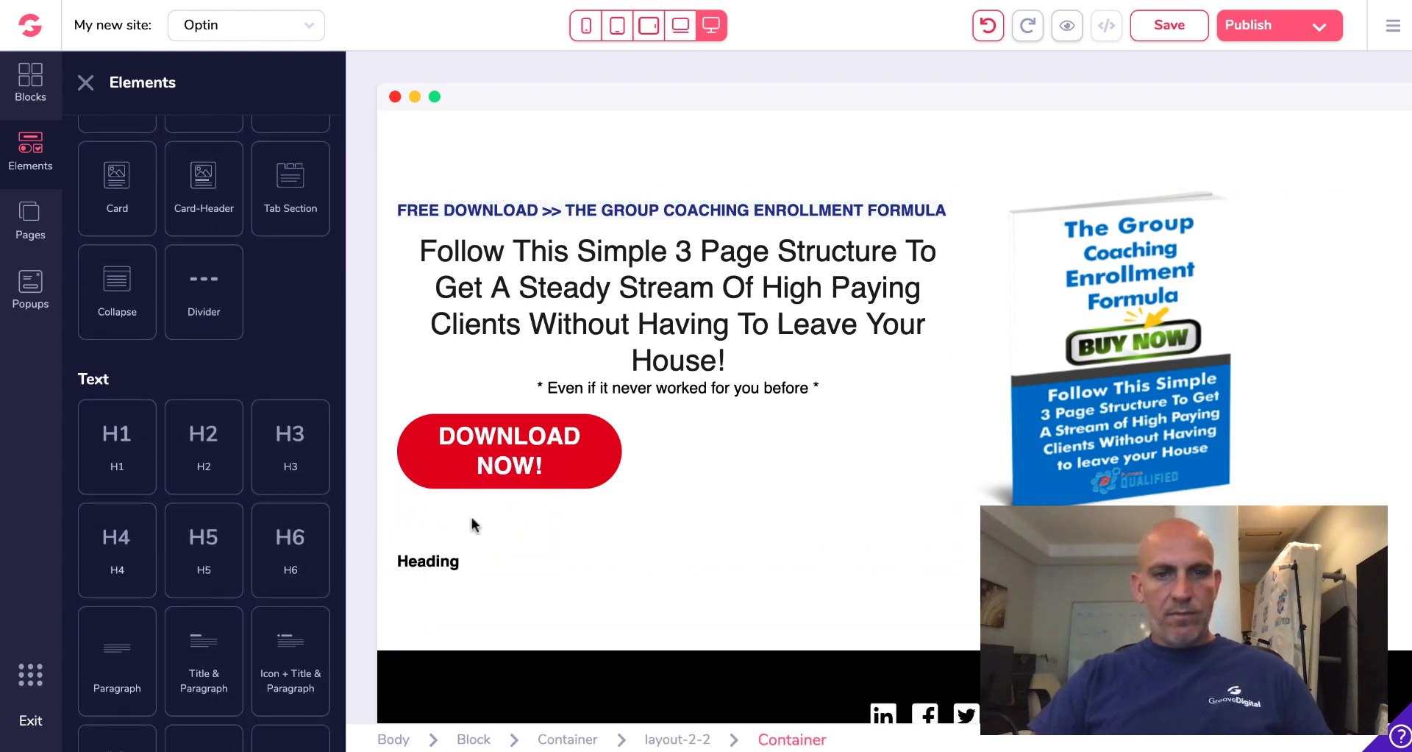
click(440, 560)
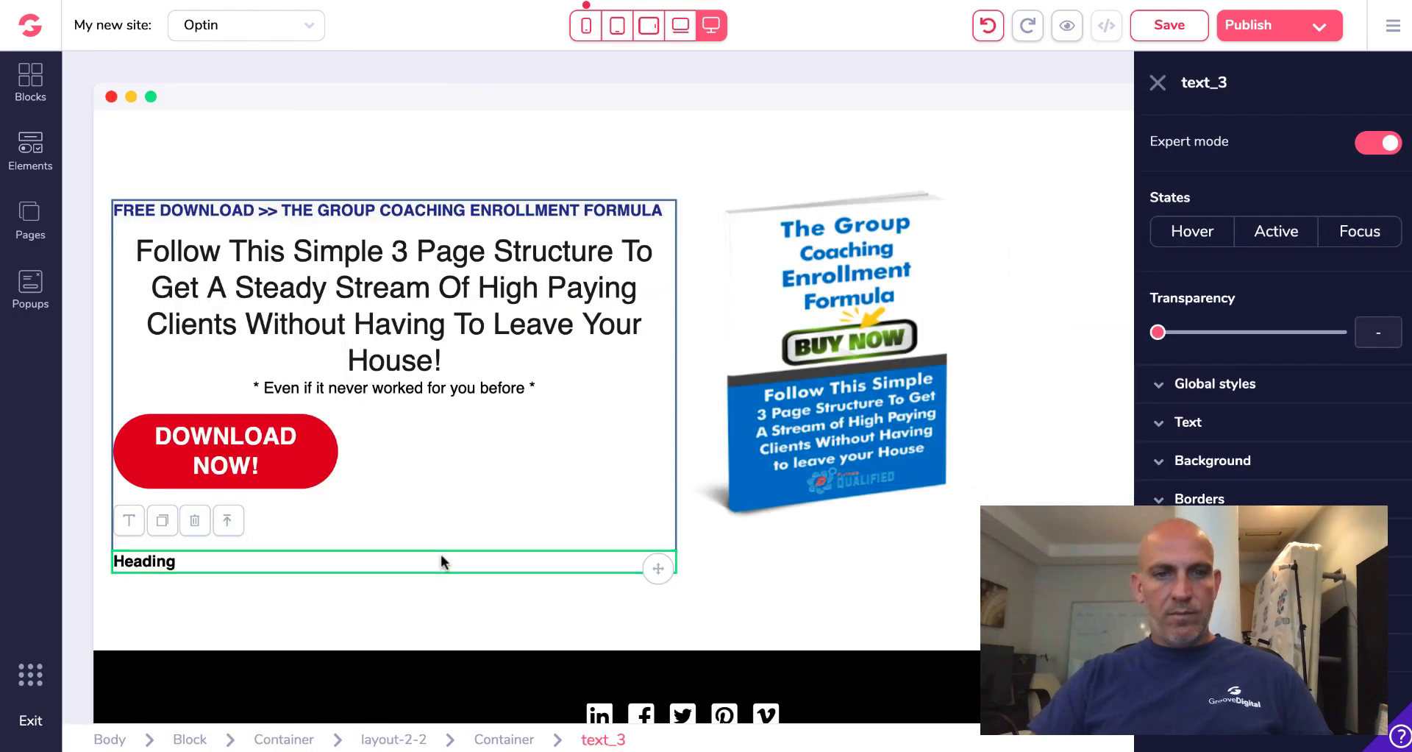
Make the heading read 'Click here to download this pdf', centred
double_click(440, 559)
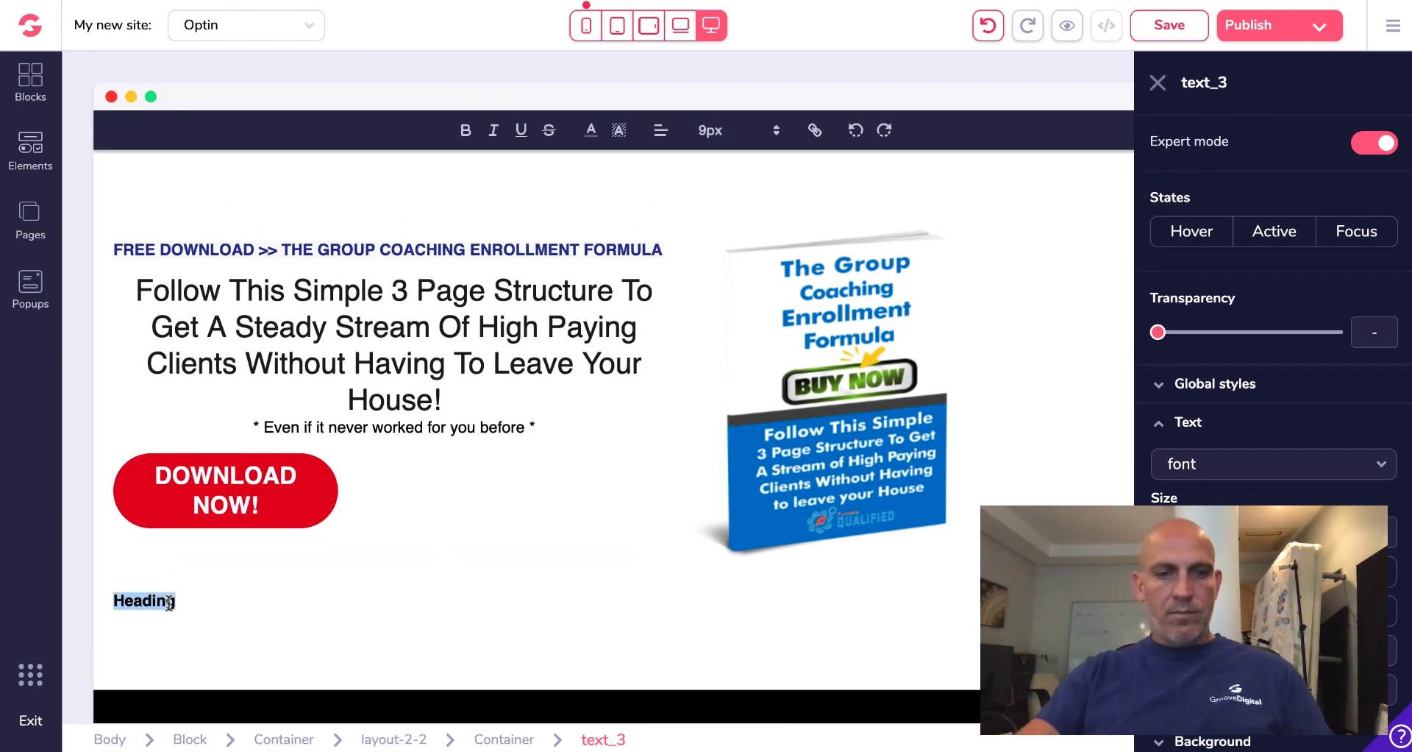
text(Click here to download this pdf)
key(ctrl+a)
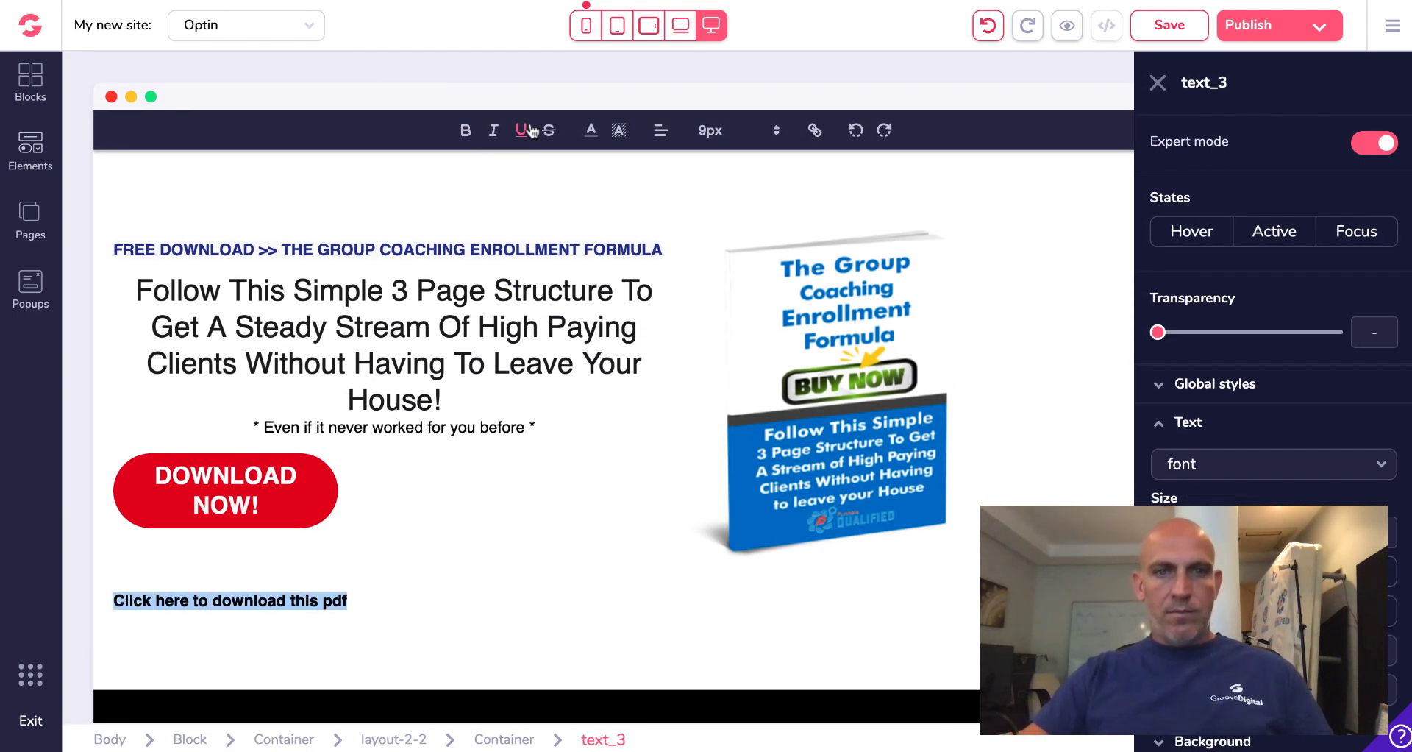
click(661, 131)
click(659, 179)
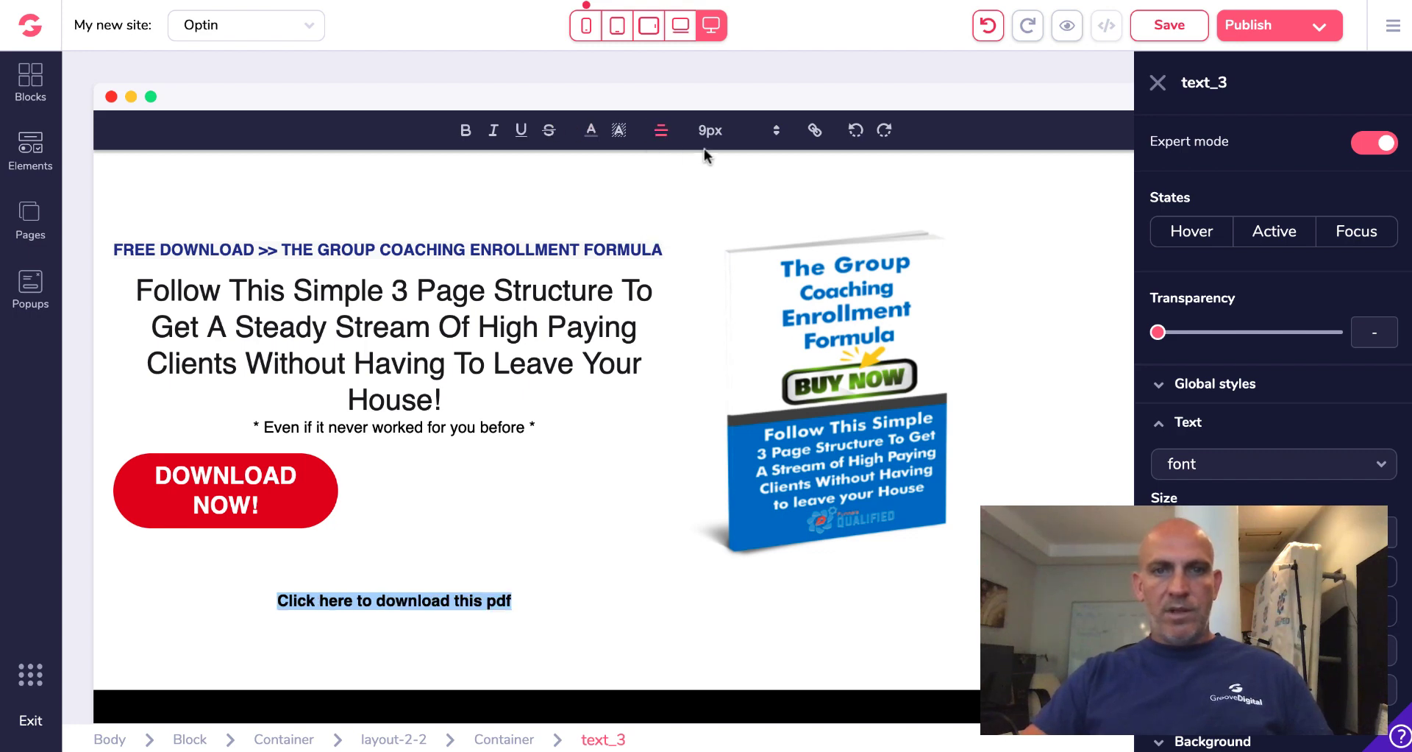
click(769, 135)
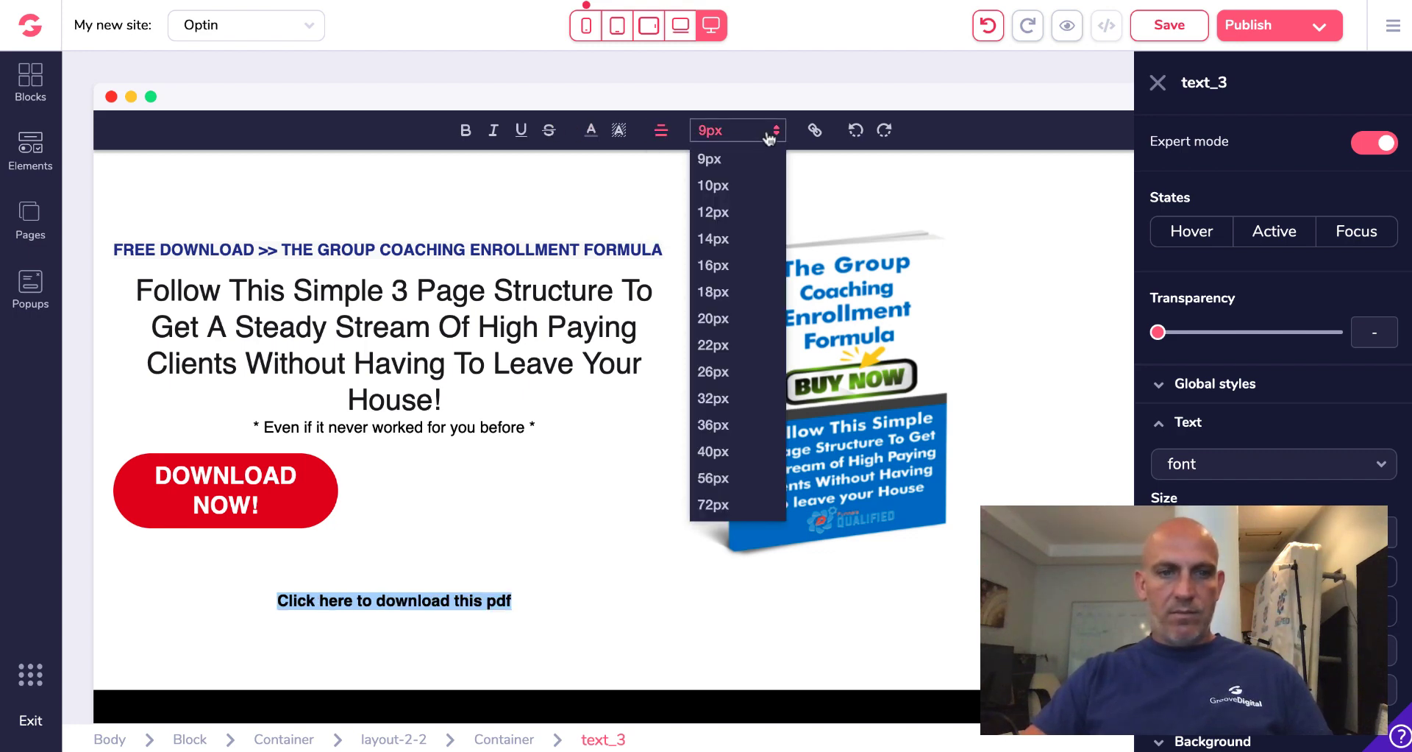
click(650, 190)
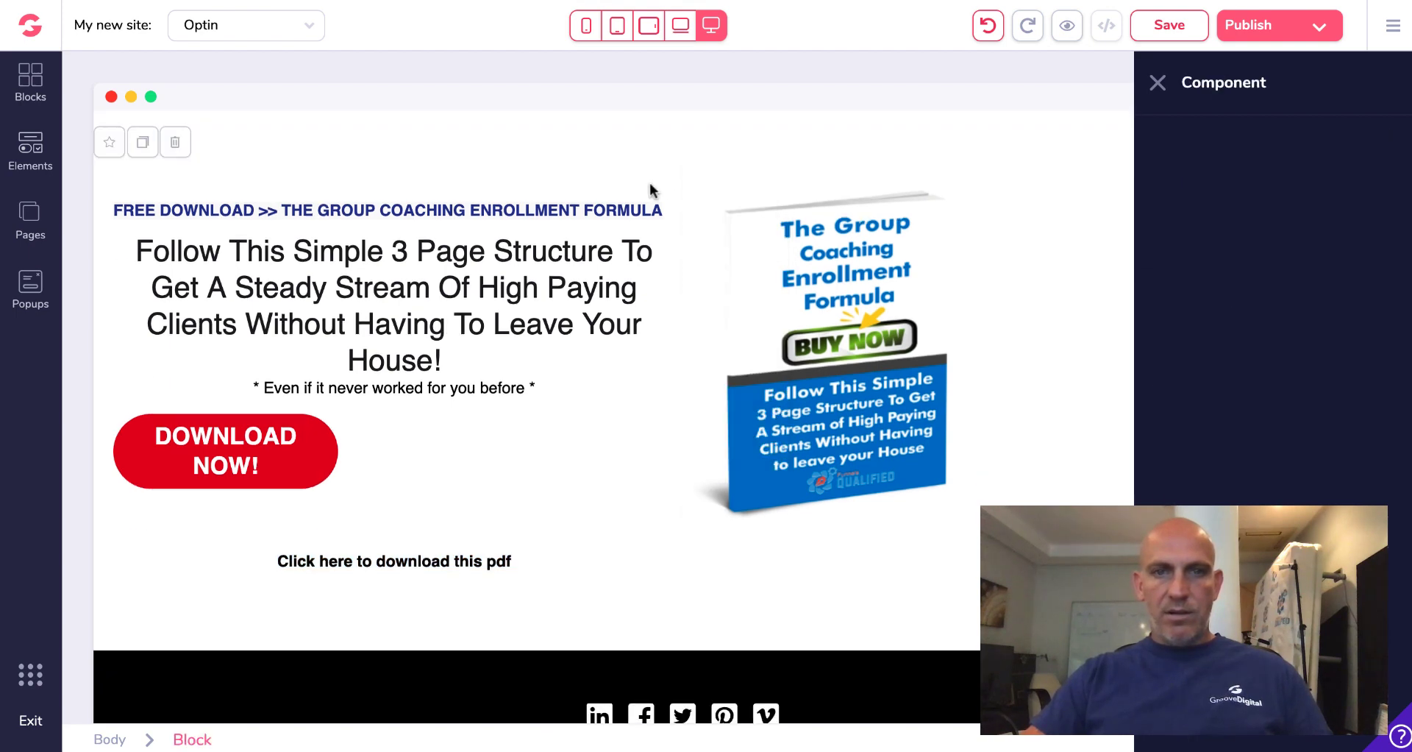
Give the 'Click here to download this pdf' line a -12 top margin
click(537, 563)
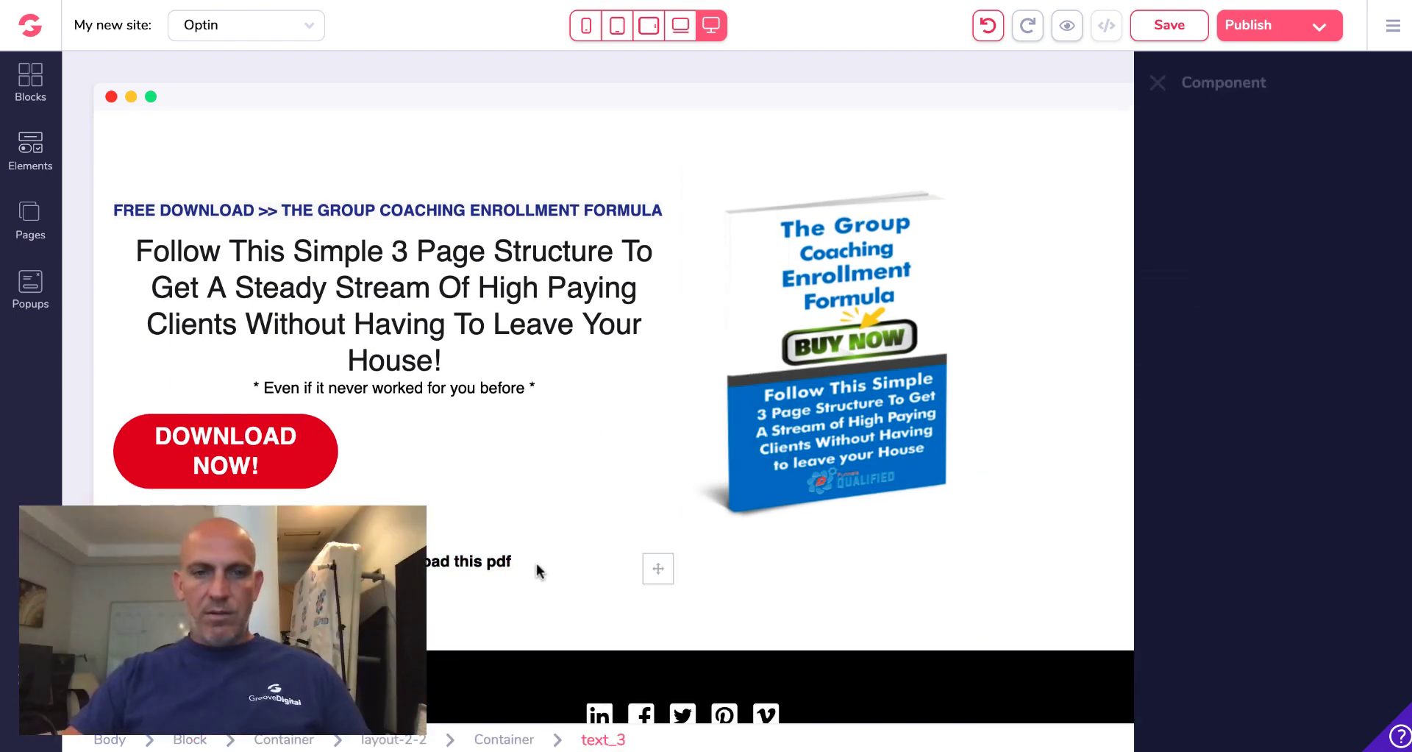
click(567, 557)
scroll(1221, 272, down, 1)
click(1218, 507)
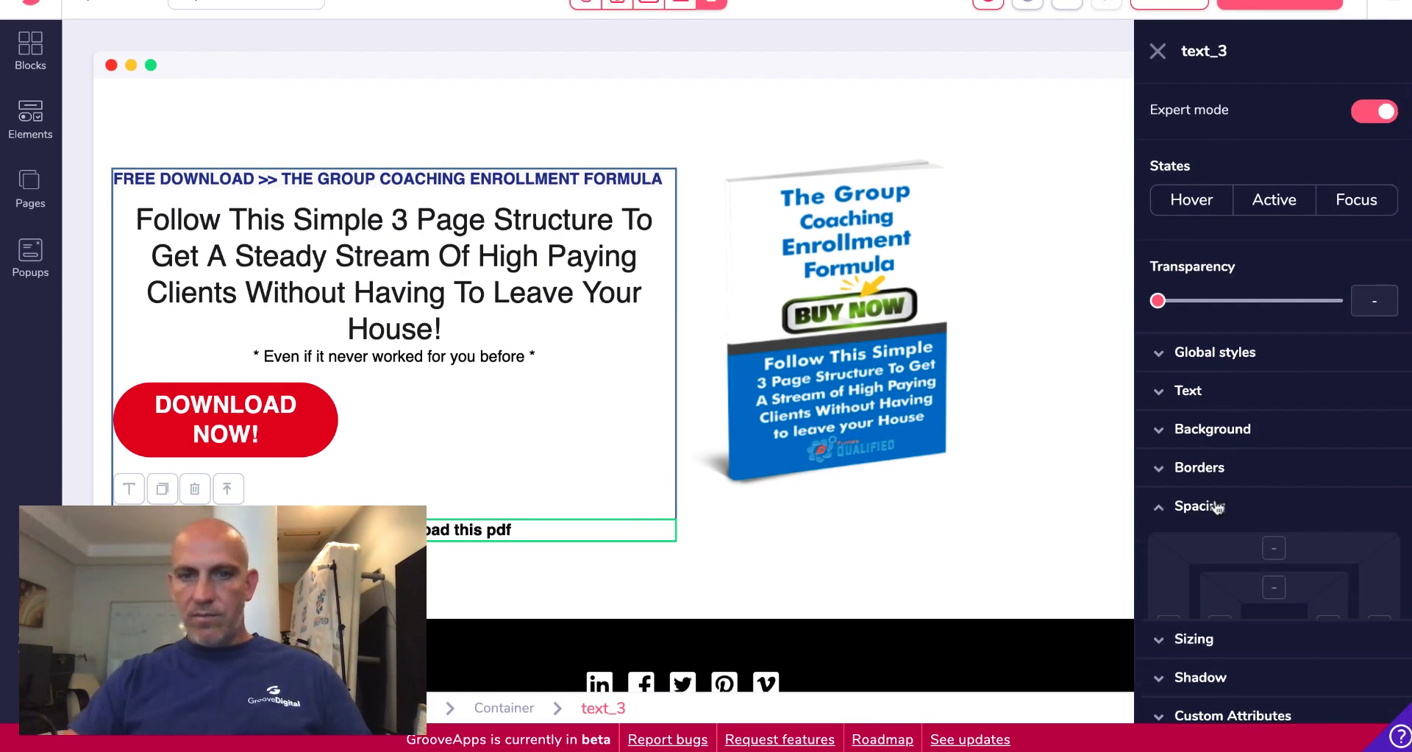
scroll(1223, 496, down, 2)
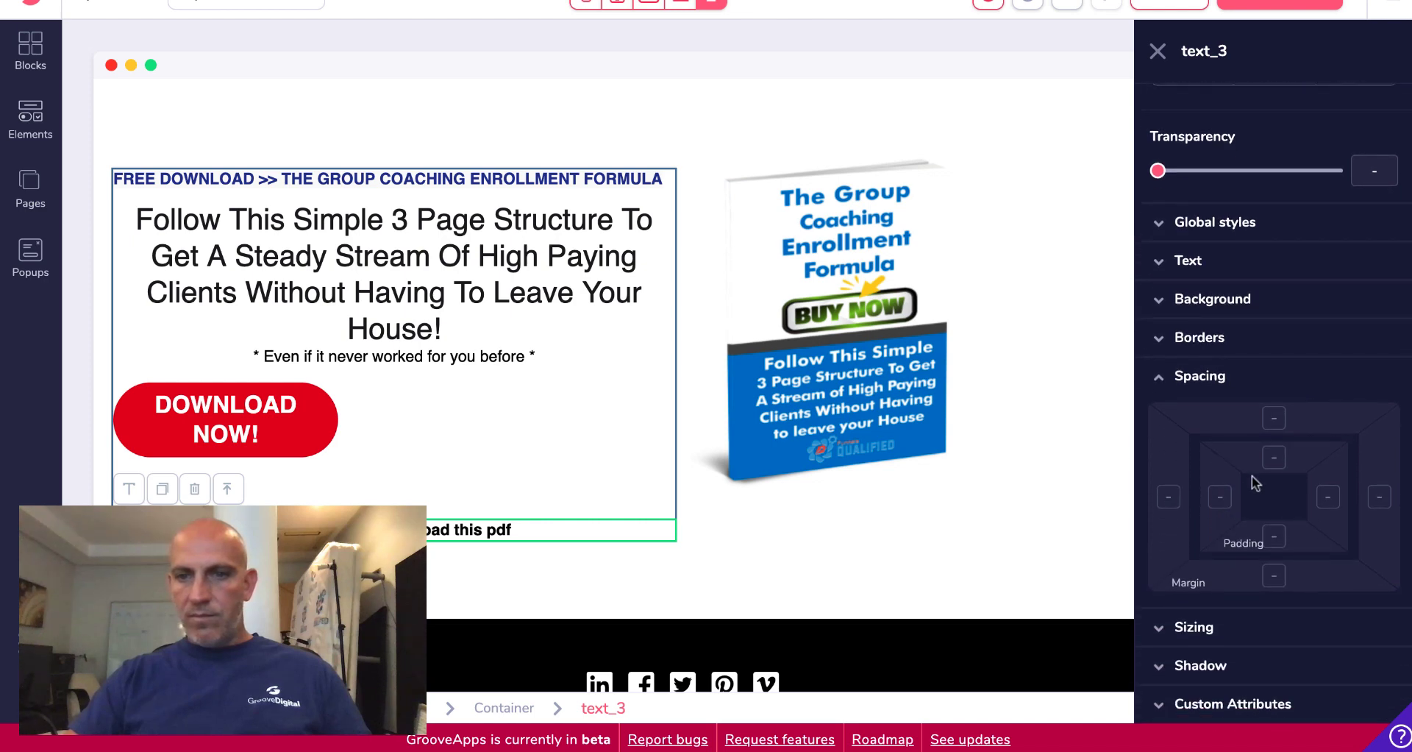
click(1274, 418)
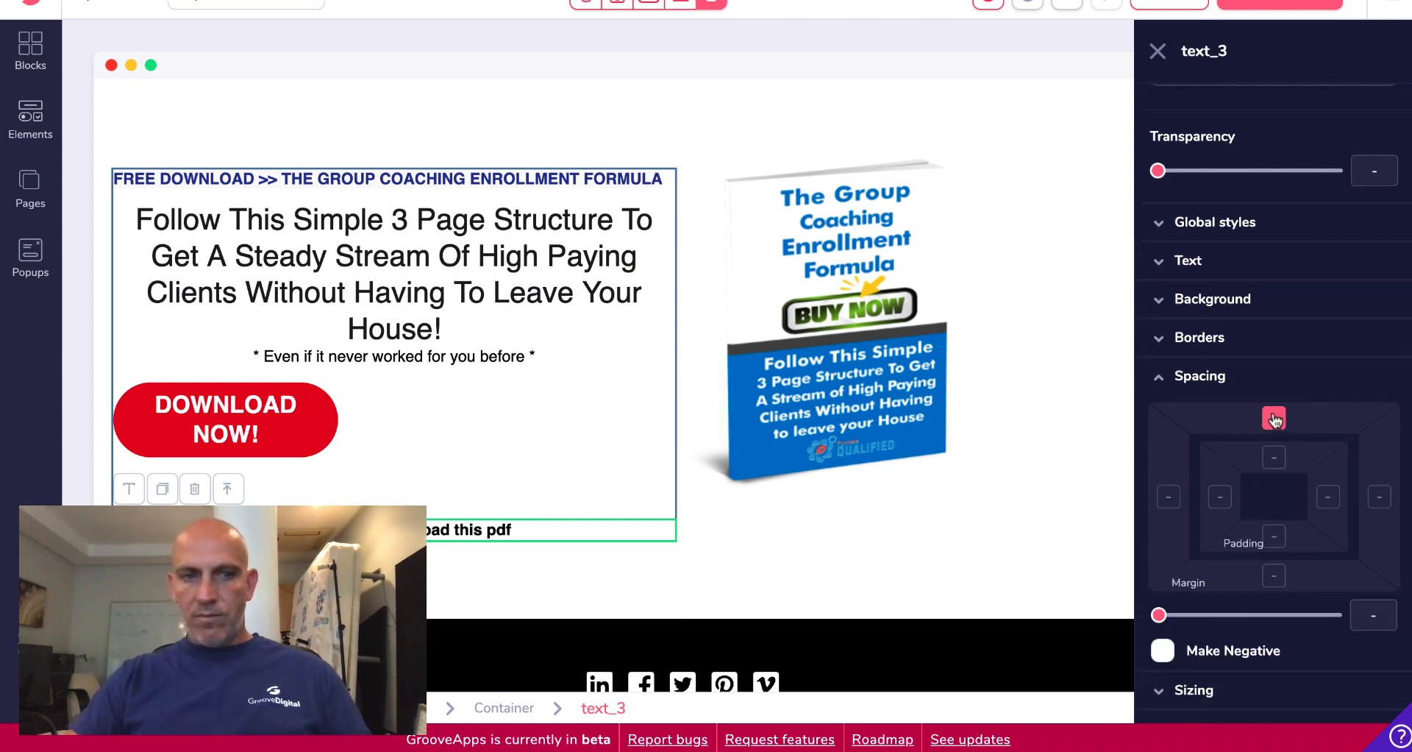
click(1164, 650)
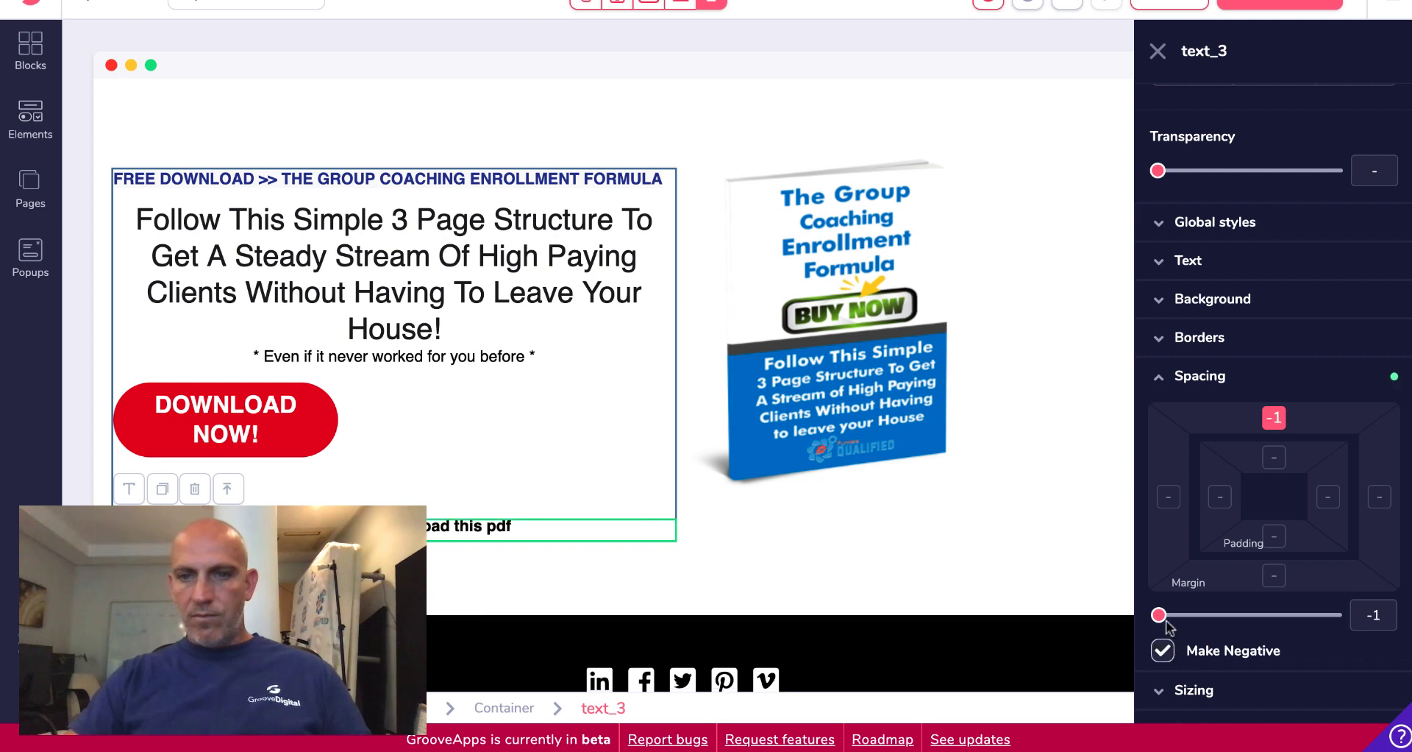
drag(1161, 616, 1291, 617)
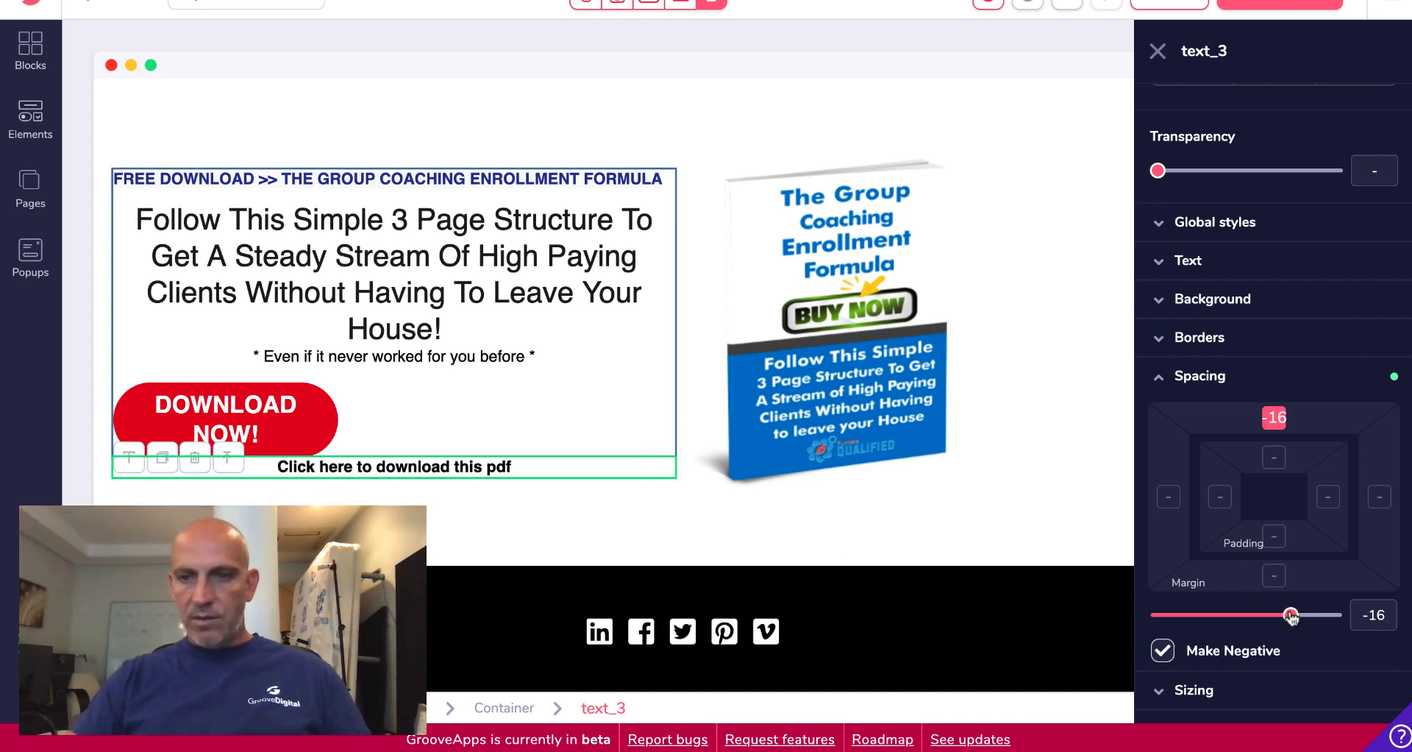
drag(1291, 616, 1276, 614)
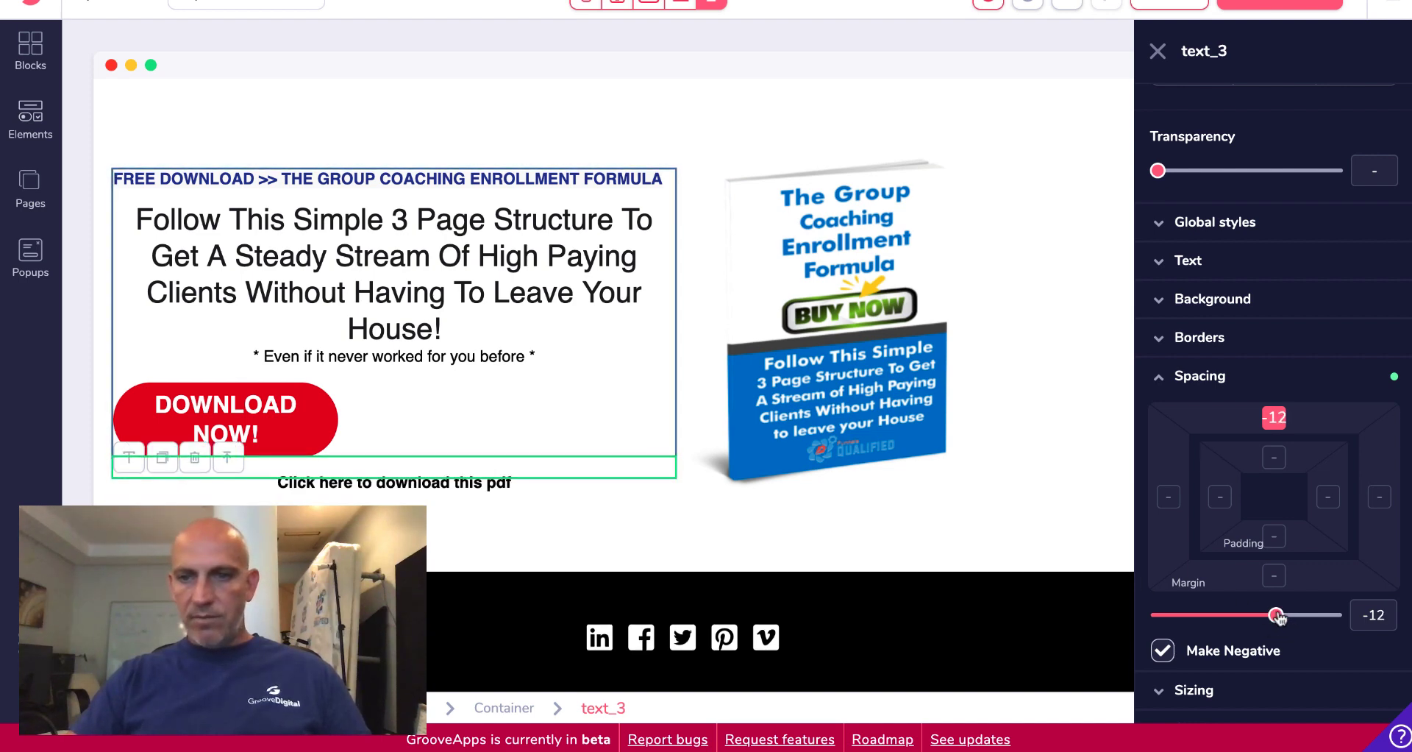
click(965, 516)
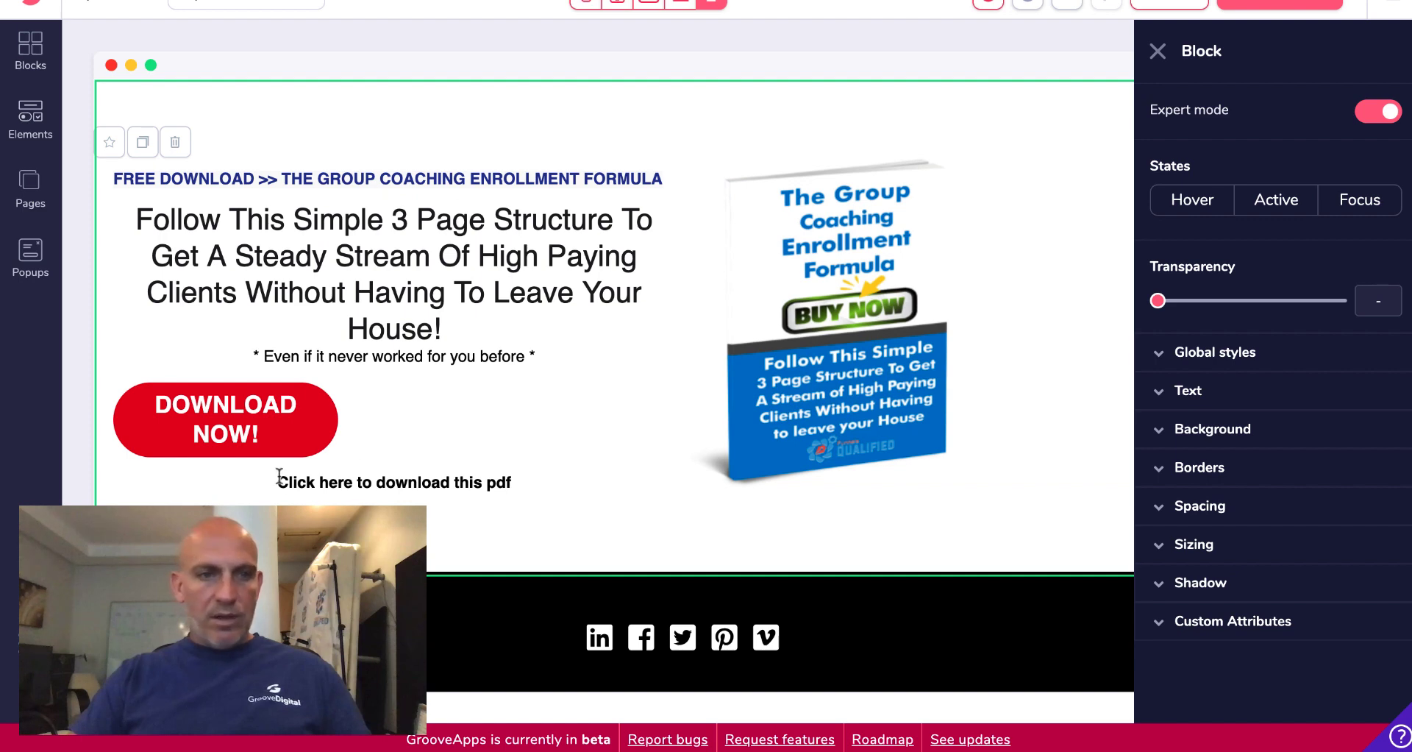
Add an H6 heading below the pdf link and paste in the privacy note text
click(31, 133)
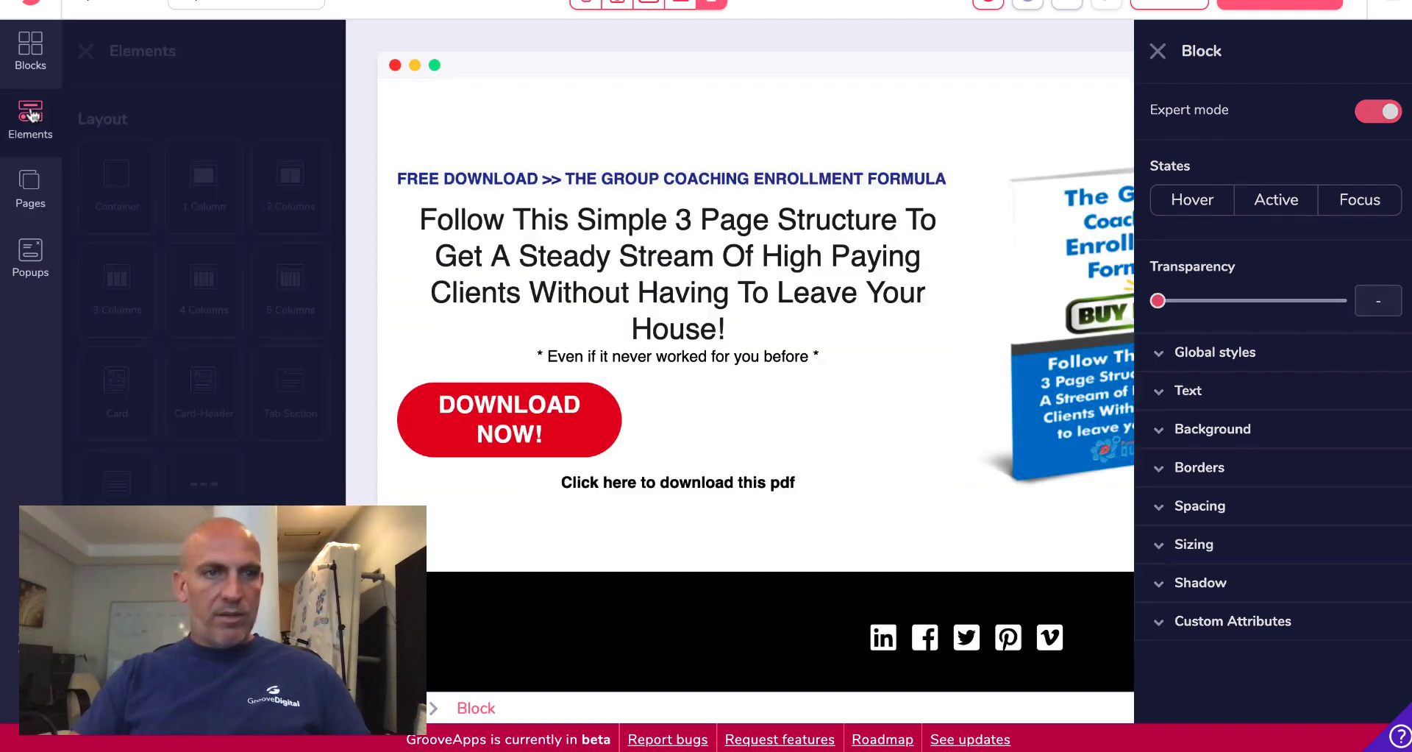
scroll(207, 407, down, 5)
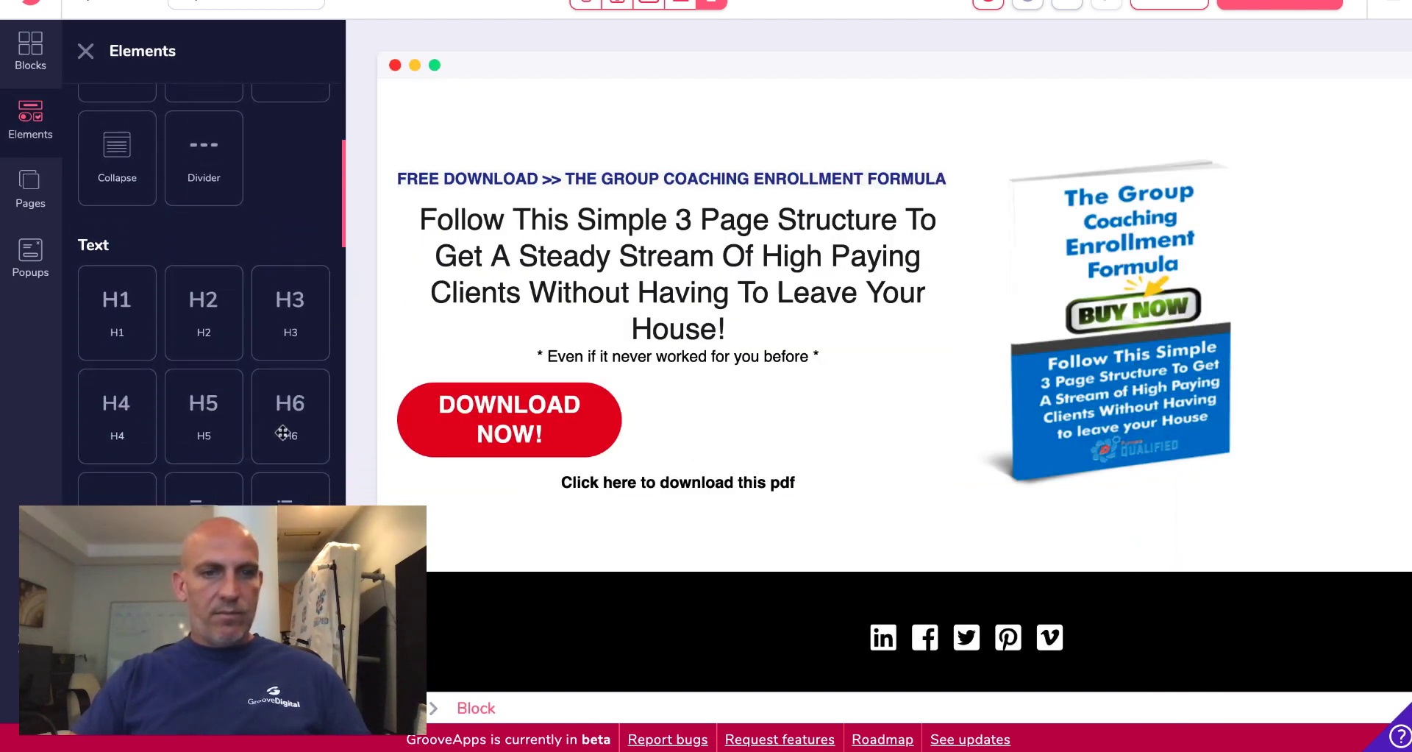
drag(283, 432, 526, 511)
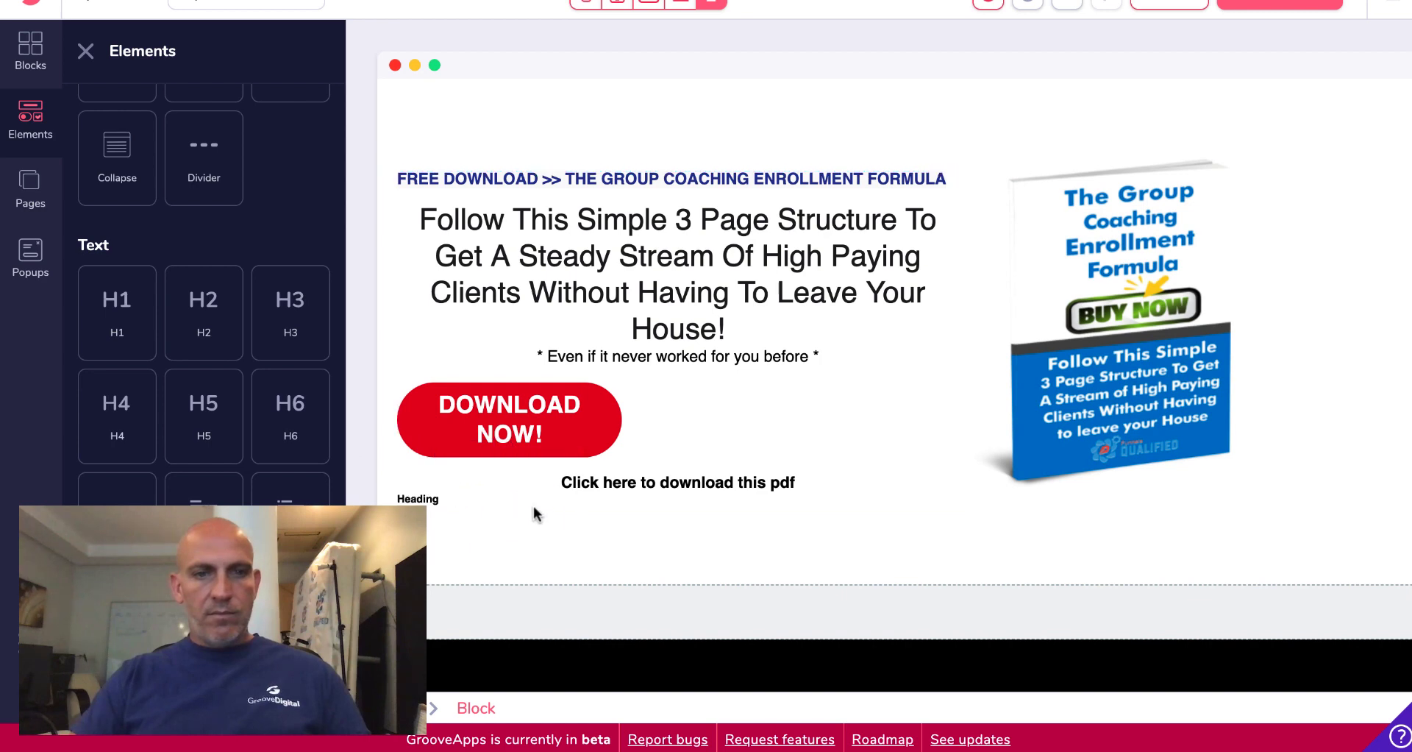
click(429, 506)
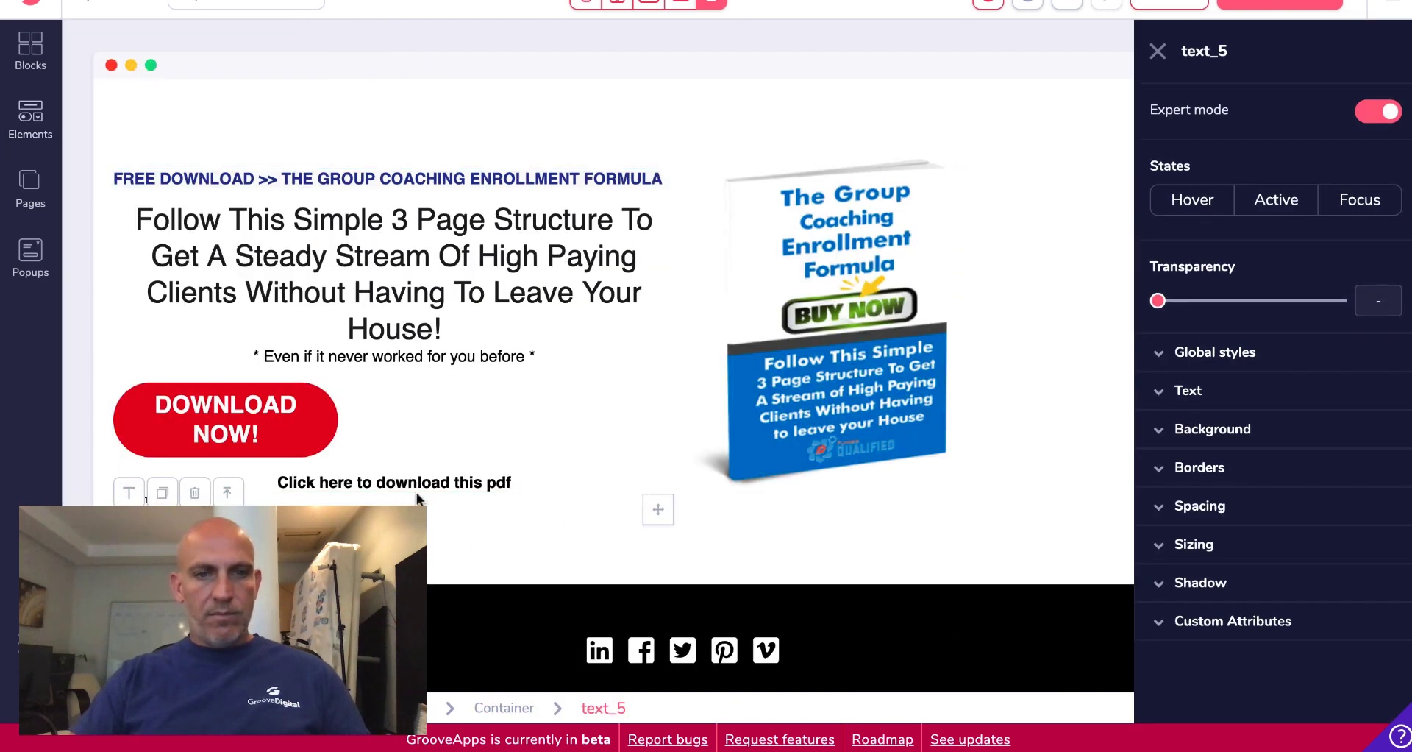
click(418, 500)
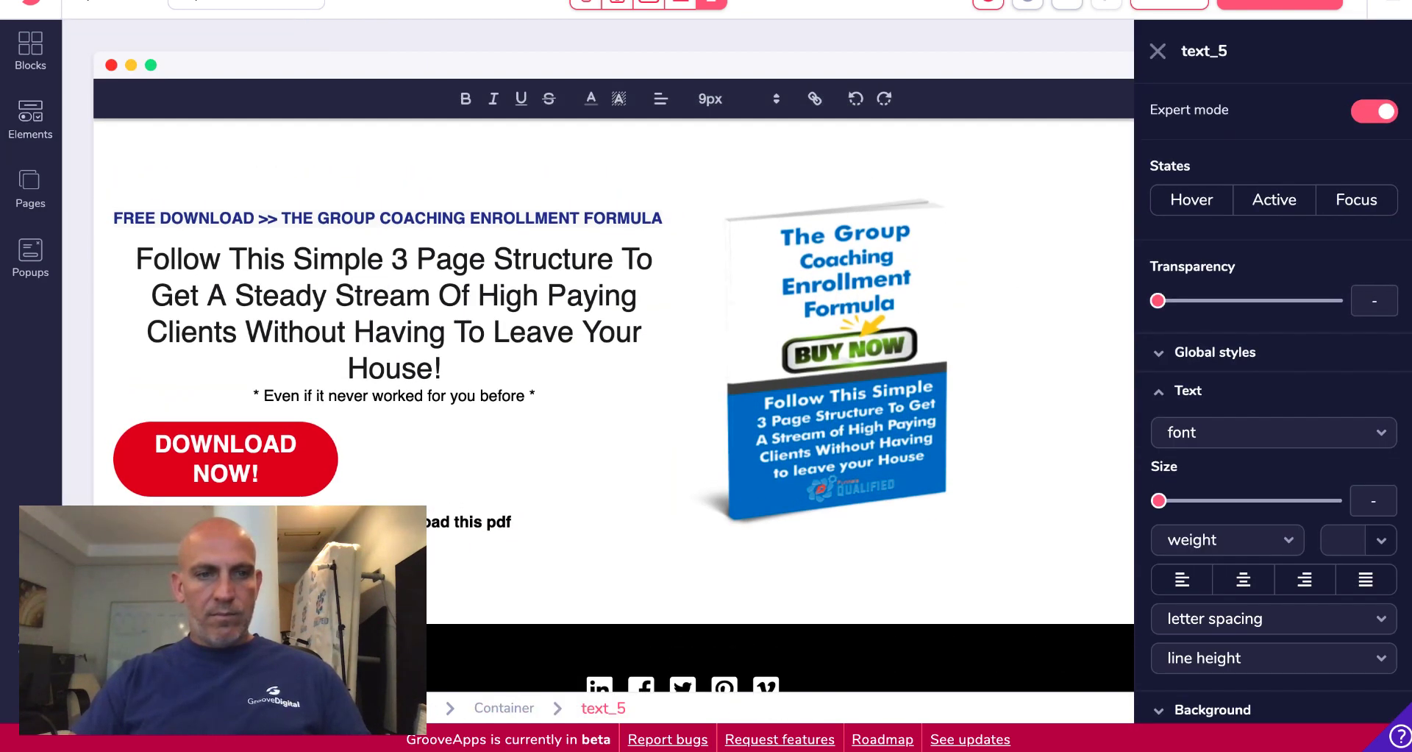
key(ctrl+v)
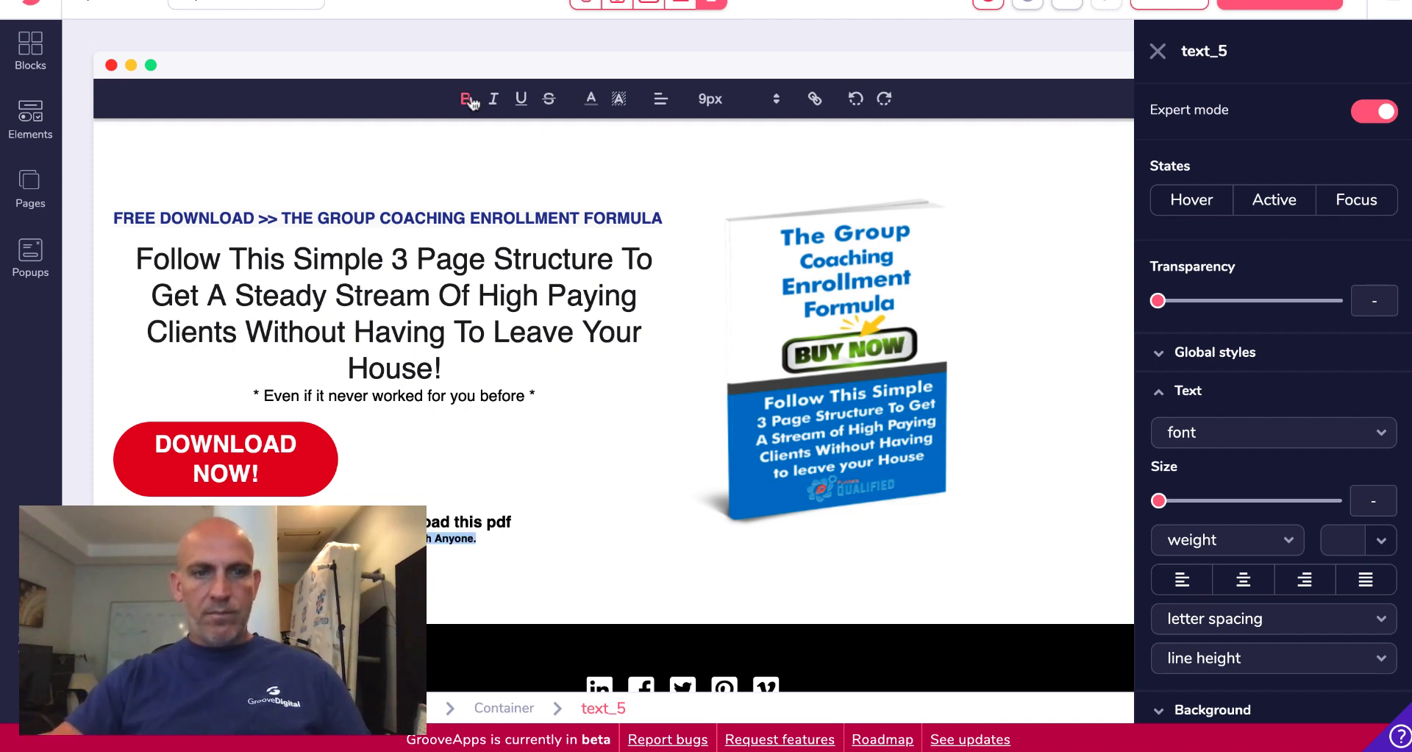
Center the privacy note and set its font size to 10px
click(660, 101)
click(660, 145)
click(755, 103)
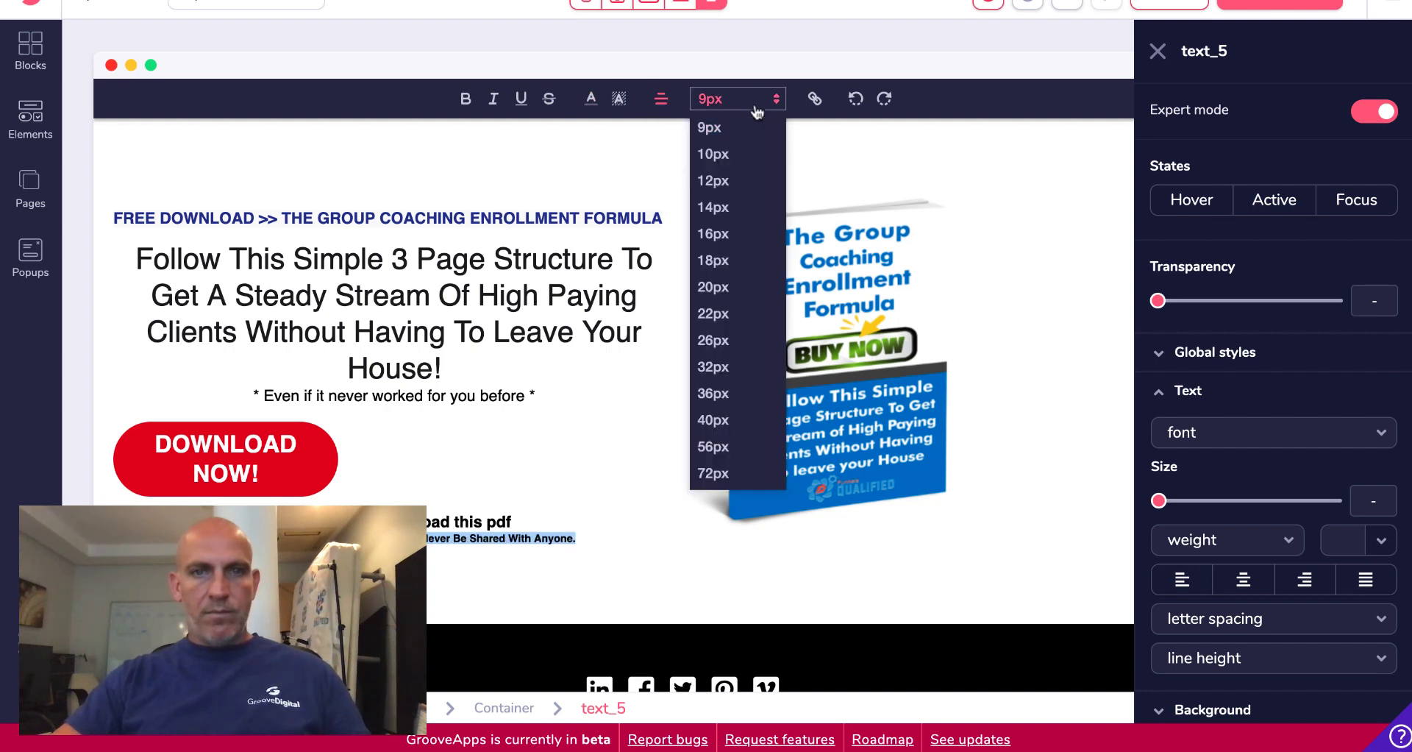
click(751, 161)
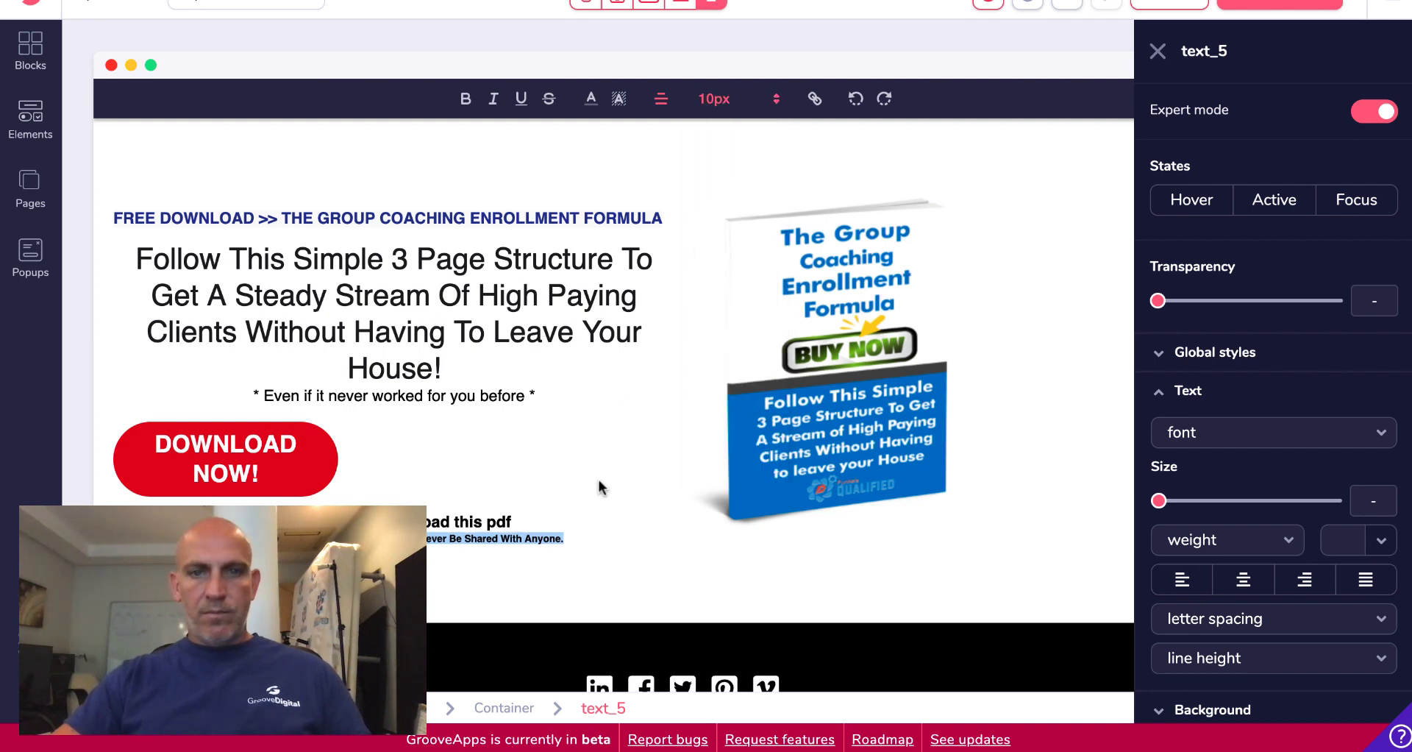
Give the privacy note a 6 px top margin
scroll(1258, 209, down, 1)
scroll(1258, 209, down, 2)
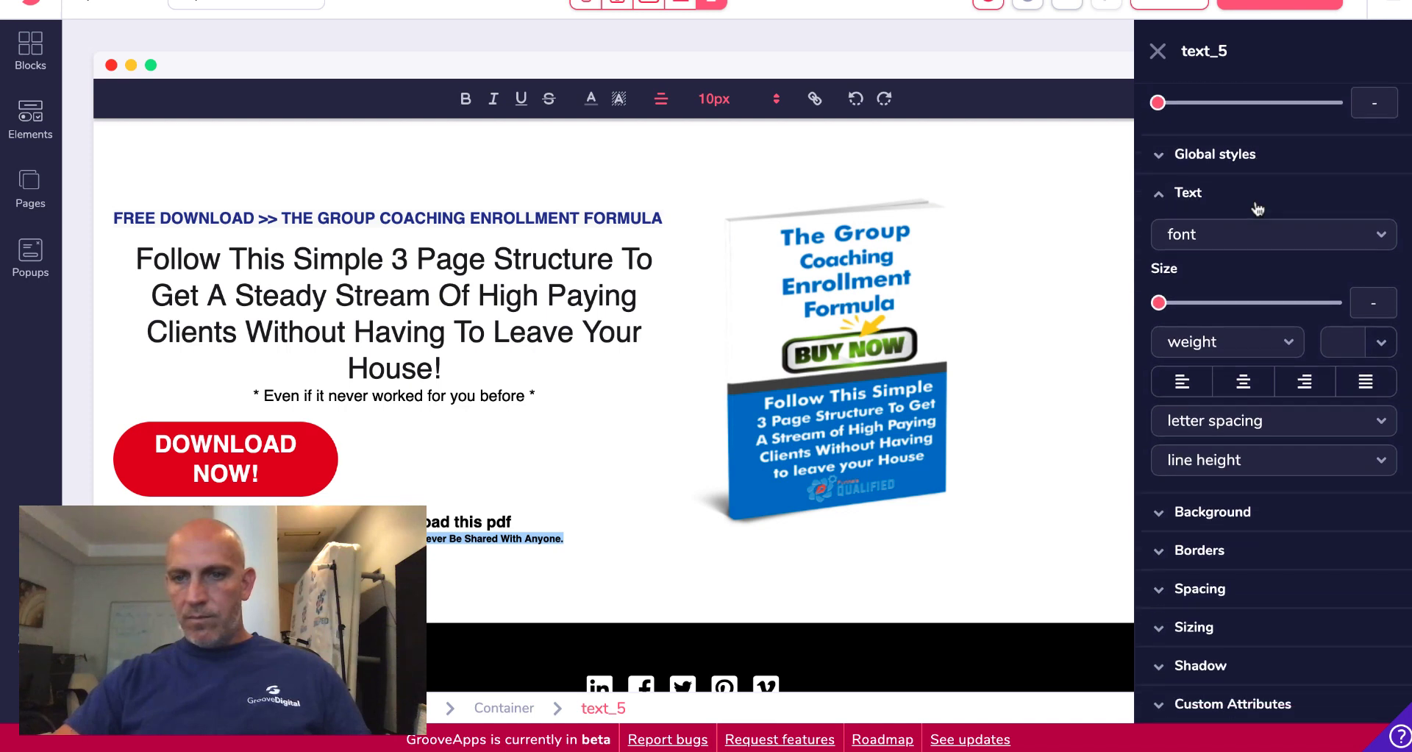
click(1250, 593)
click(1273, 633)
scroll(1250, 573, down, 4)
drag(1161, 554, 1218, 557)
click(1074, 565)
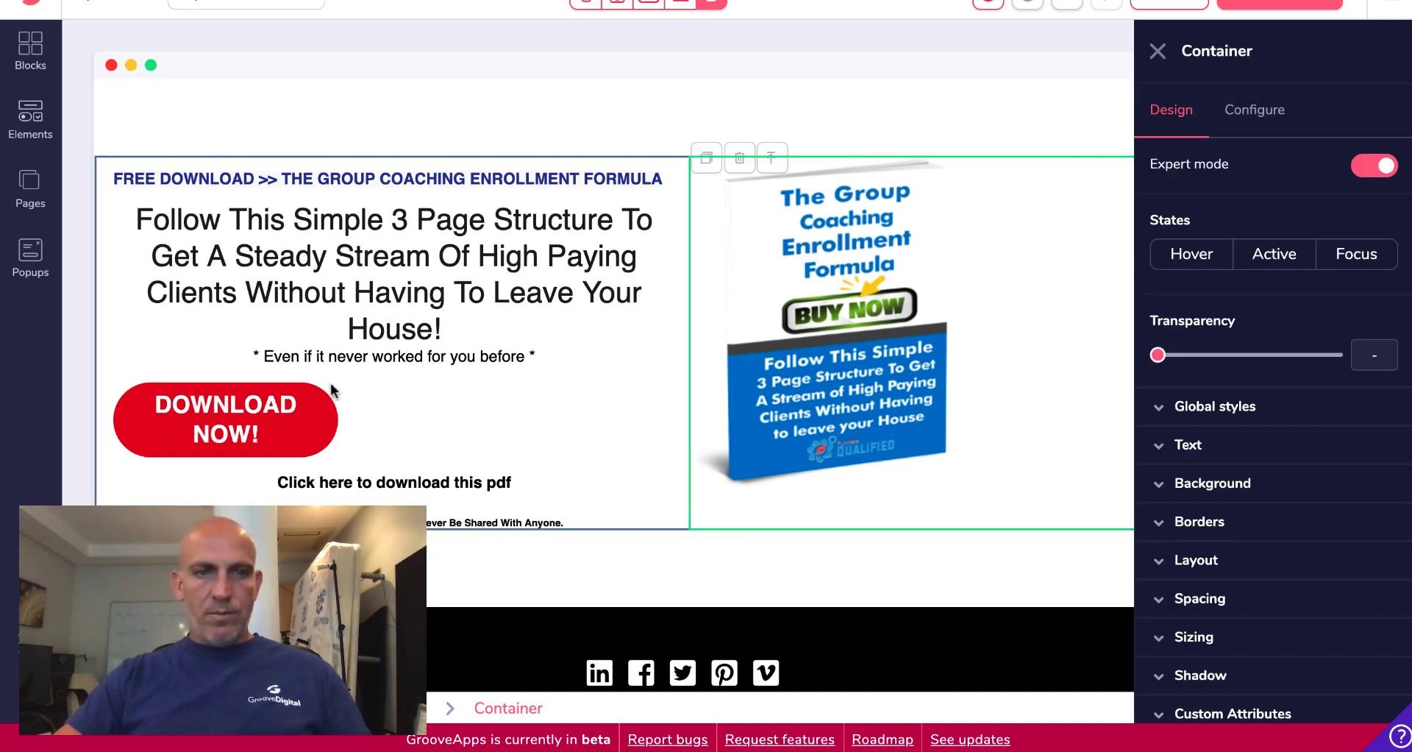
Close the page block's settings and save the page
scroll(331, 383, down, 2)
scroll(331, 383, up, 2)
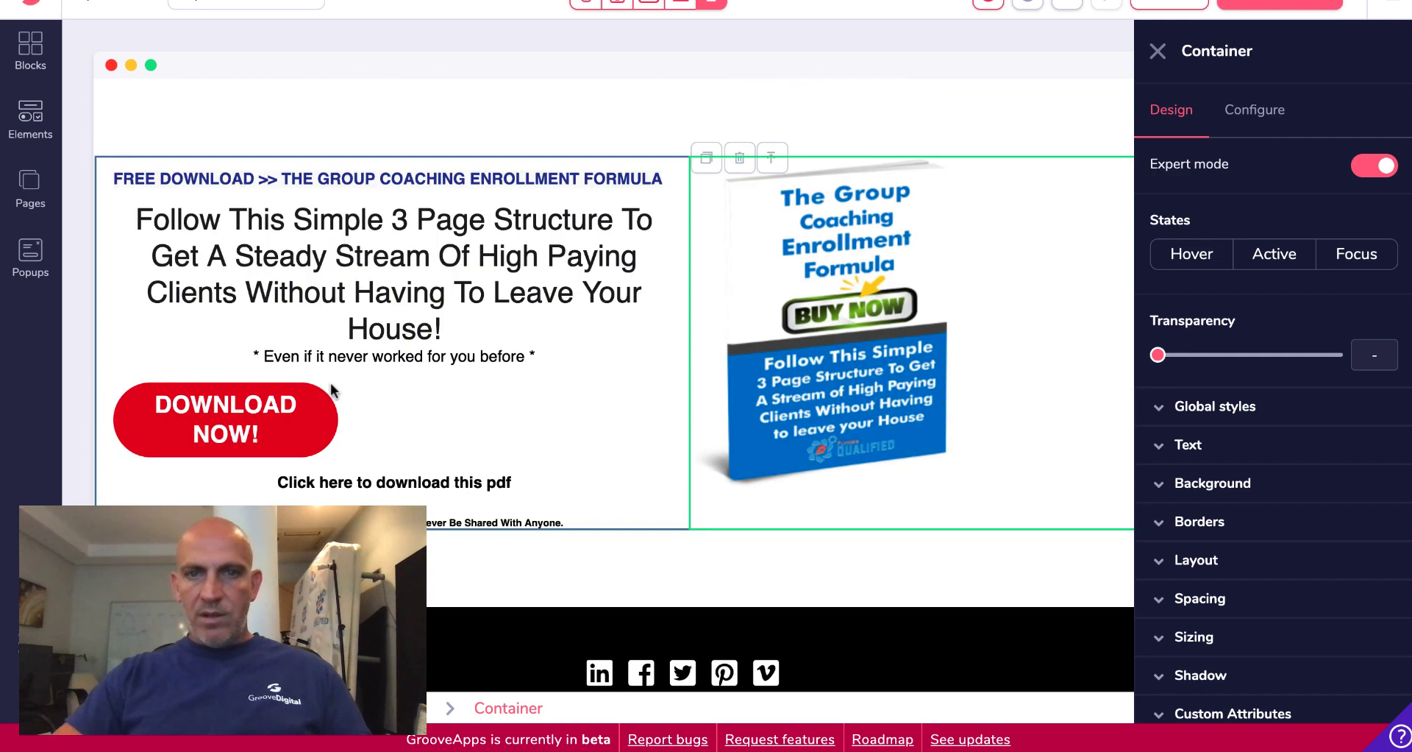
click(1015, 103)
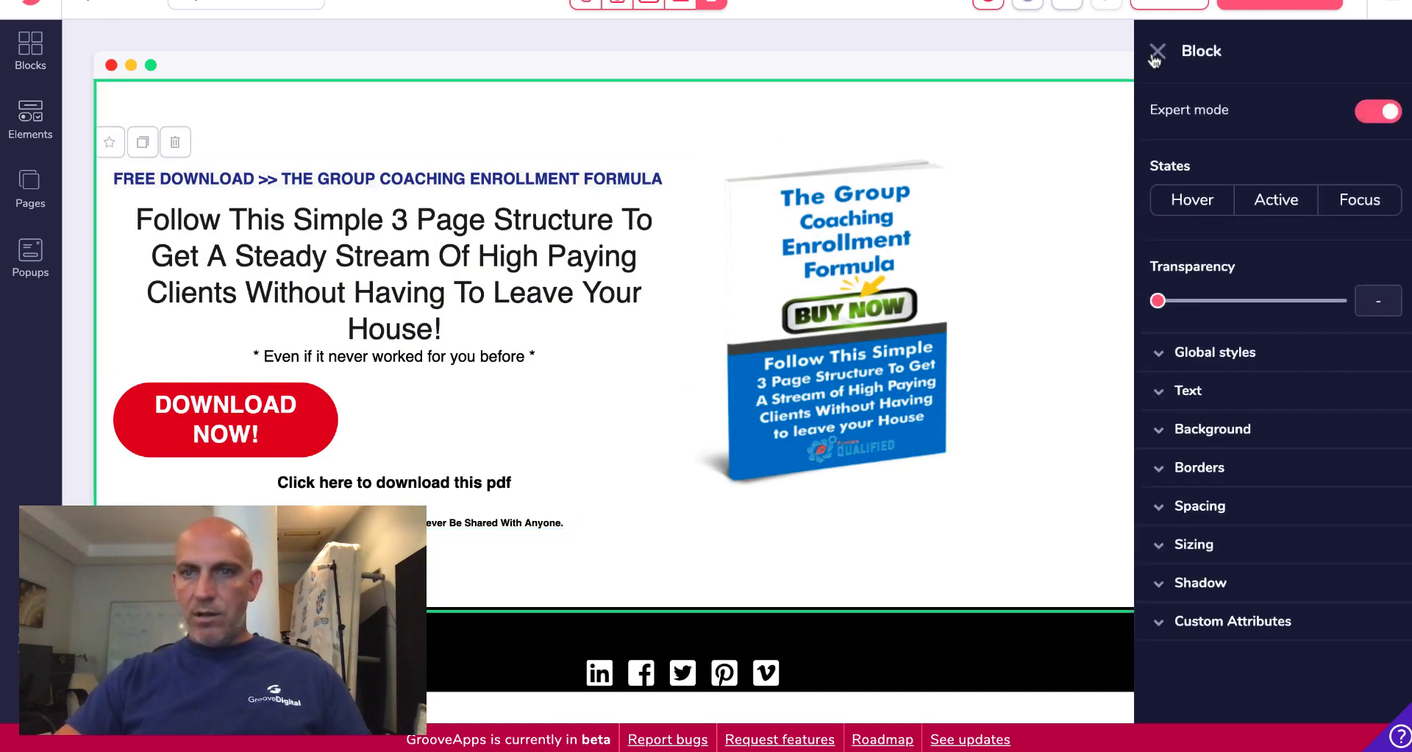
click(1157, 51)
click(1163, 25)
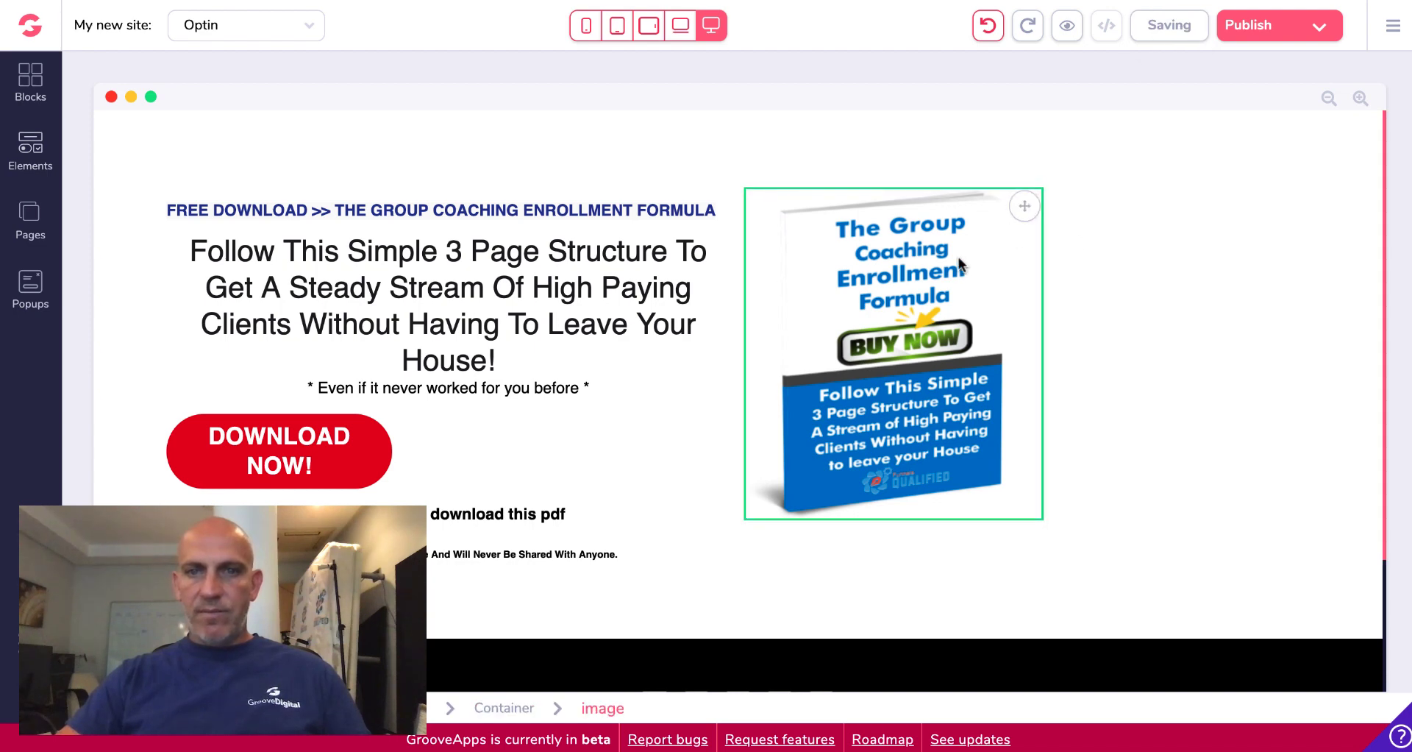
Shift the book image column 20 px right with a left margin
click(1107, 240)
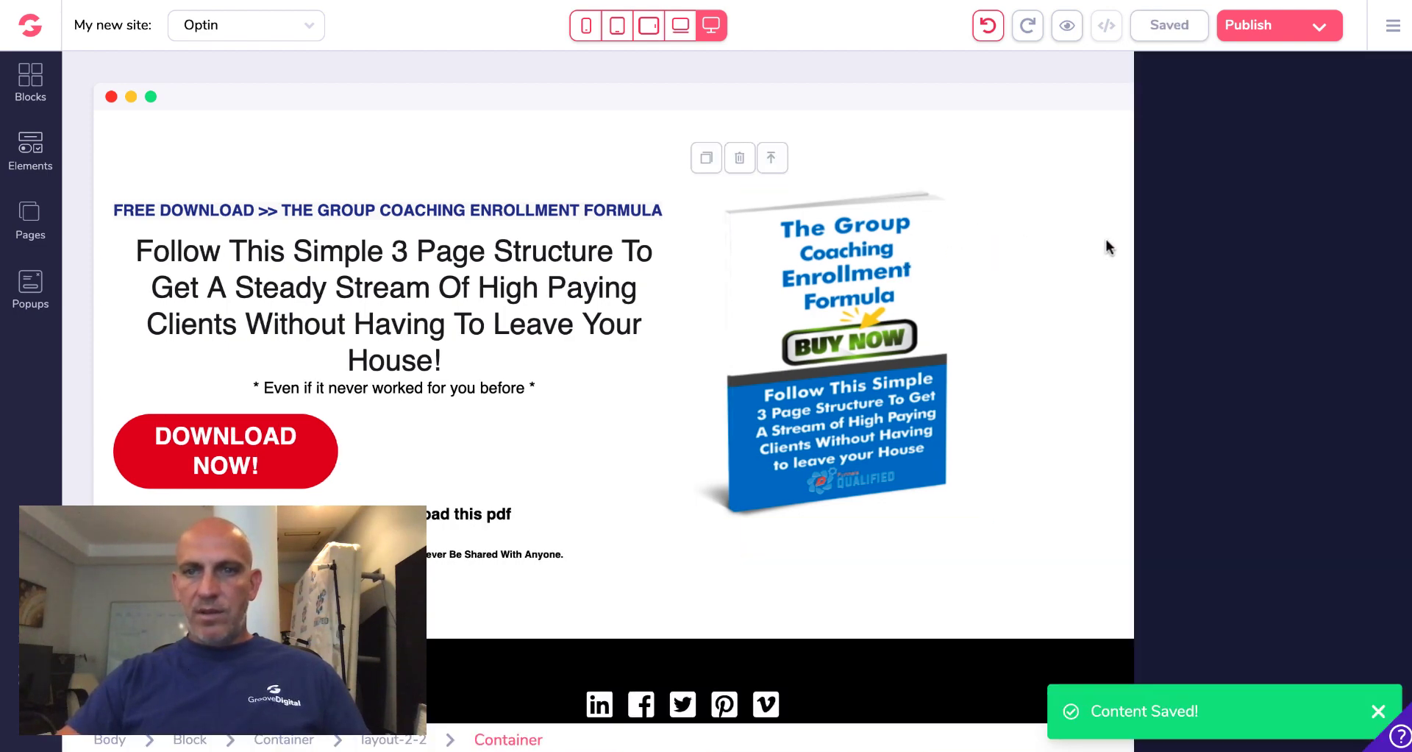
scroll(1188, 414, down, 1)
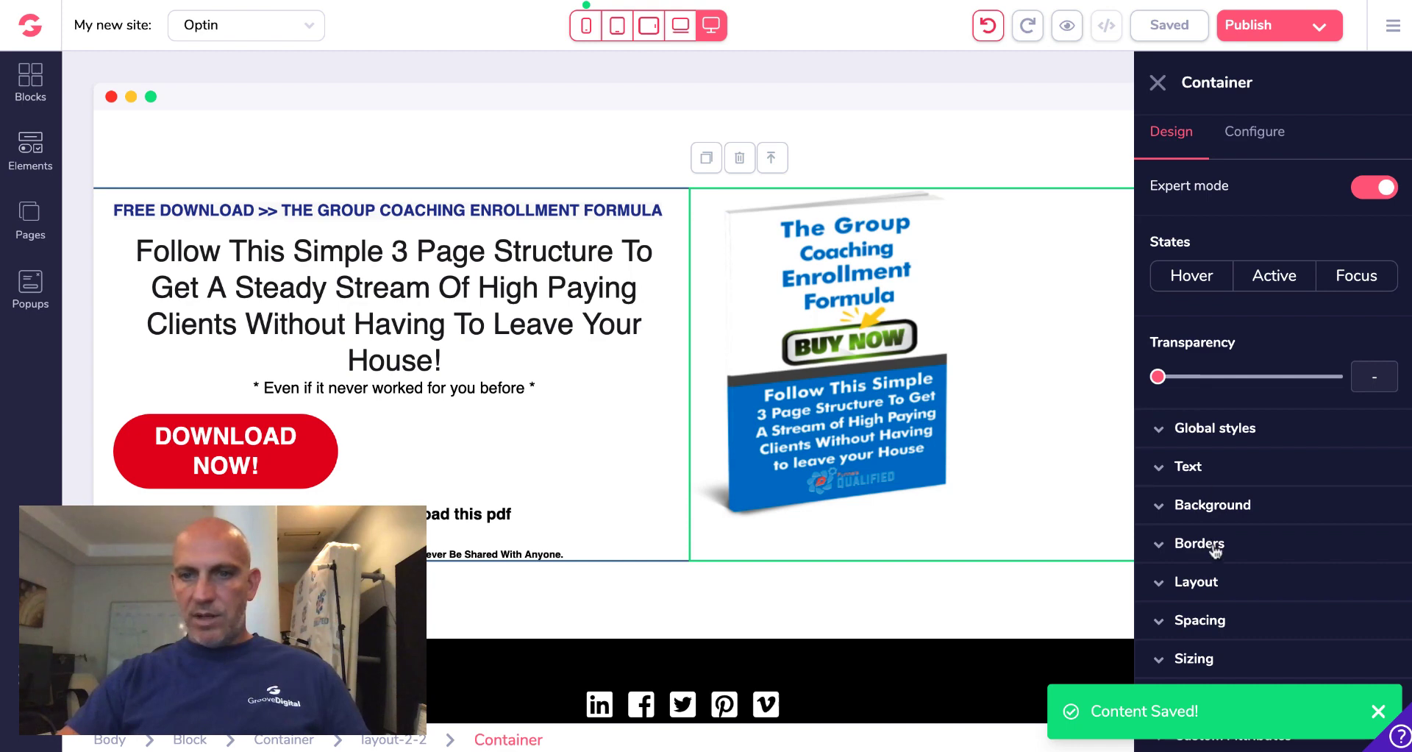
click(1206, 622)
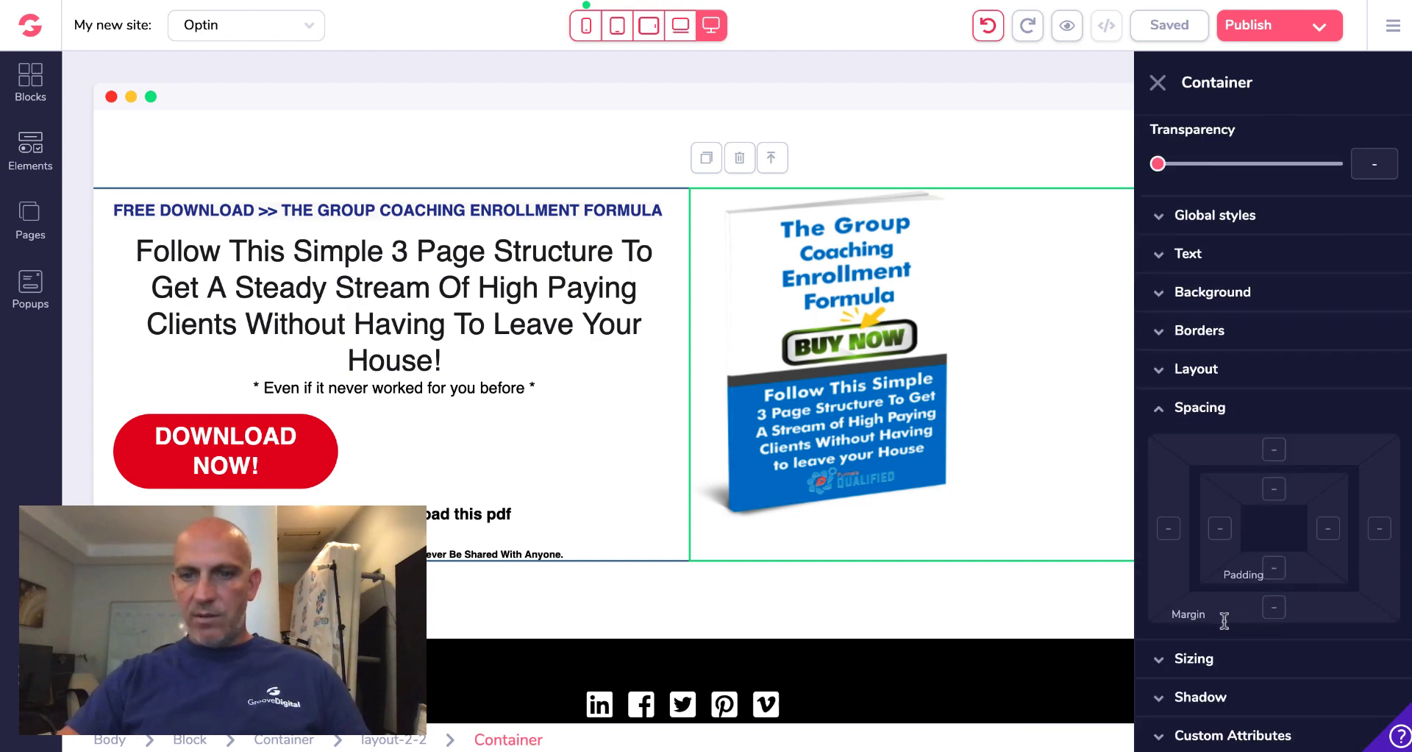
click(1170, 529)
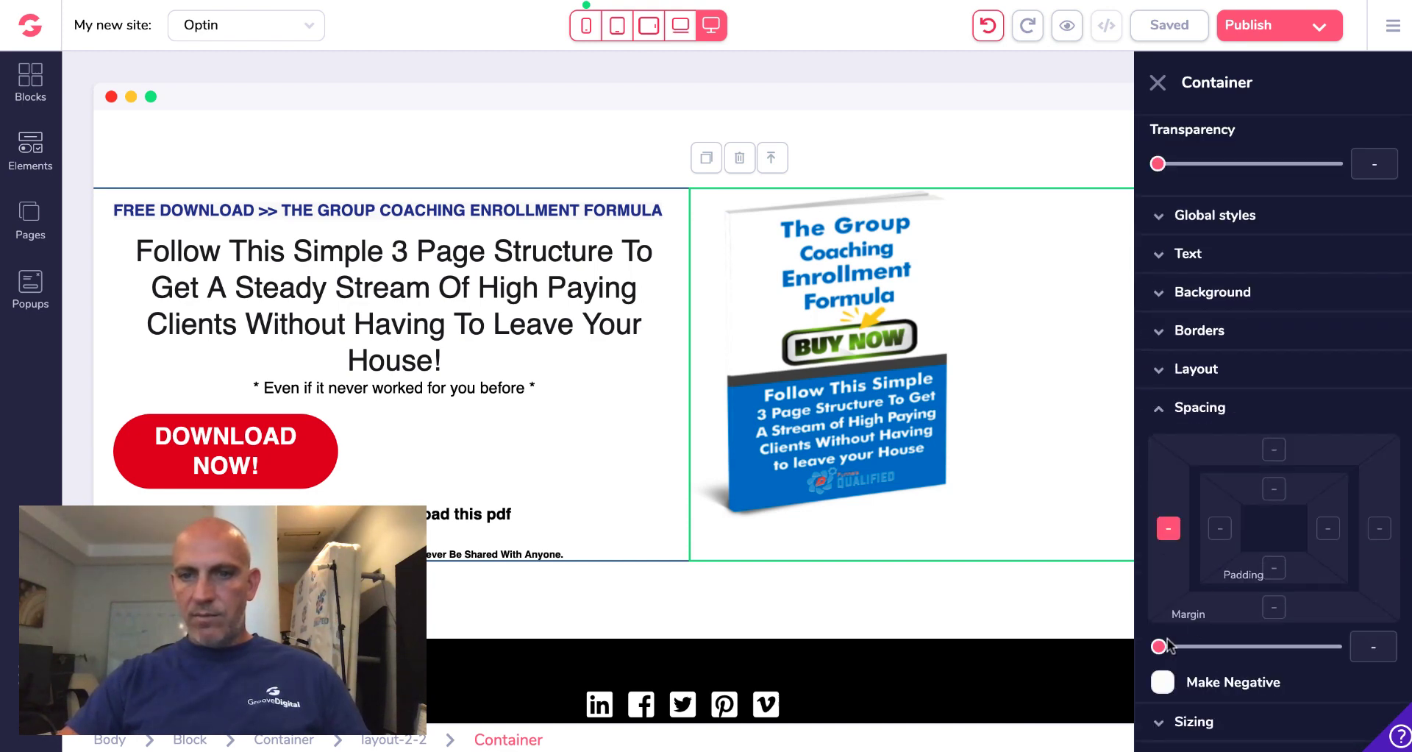
drag(1161, 646, 1292, 647)
Set the left text column's left margin to 4, then deselect it
click(1064, 176)
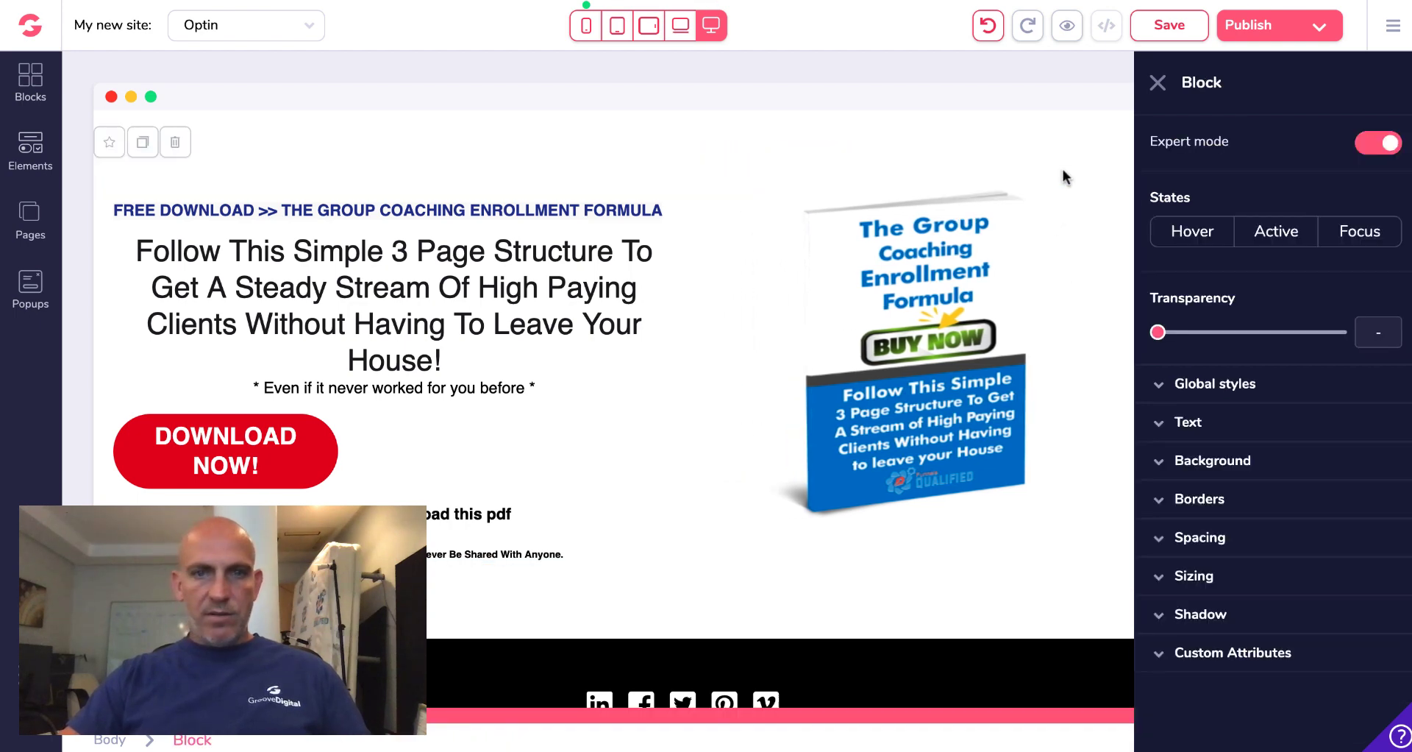
click(691, 211)
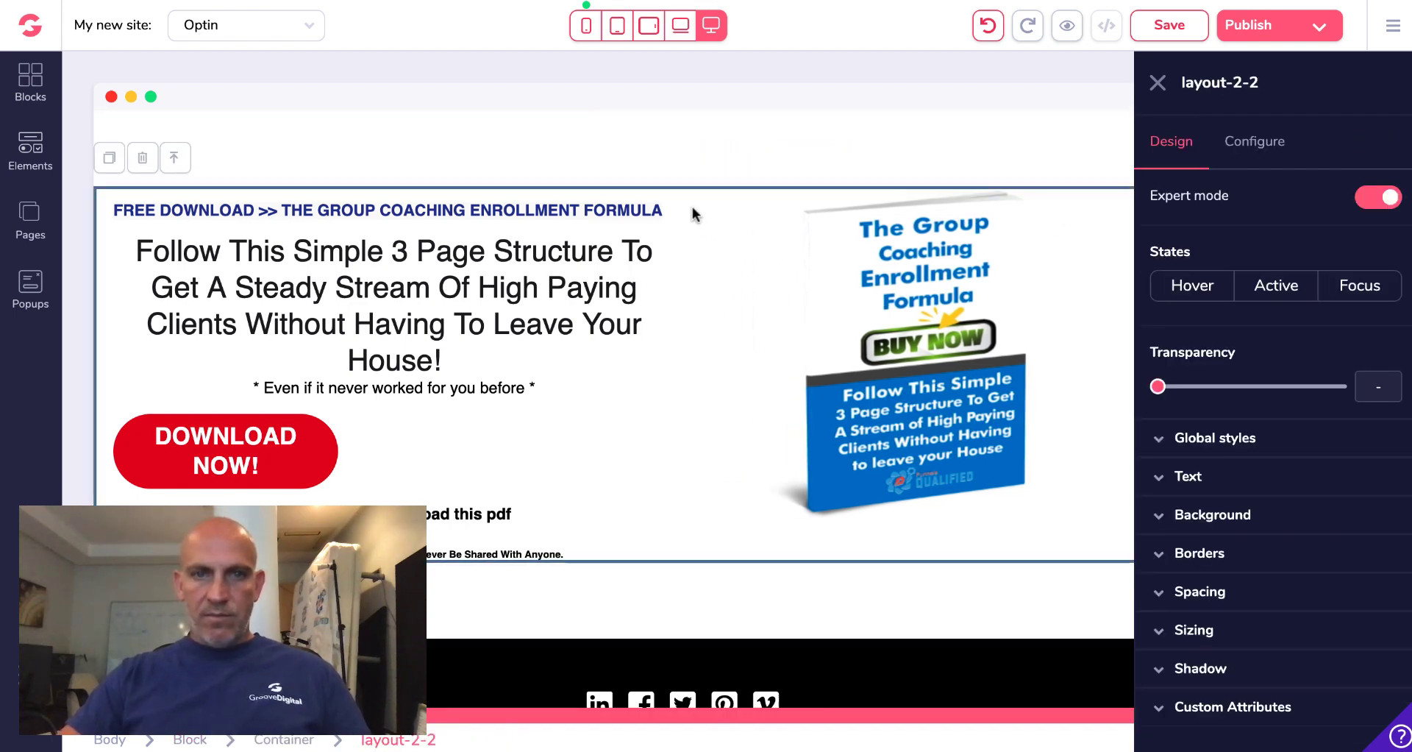
scroll(692, 211, down, 3)
scroll(692, 211, up, 3)
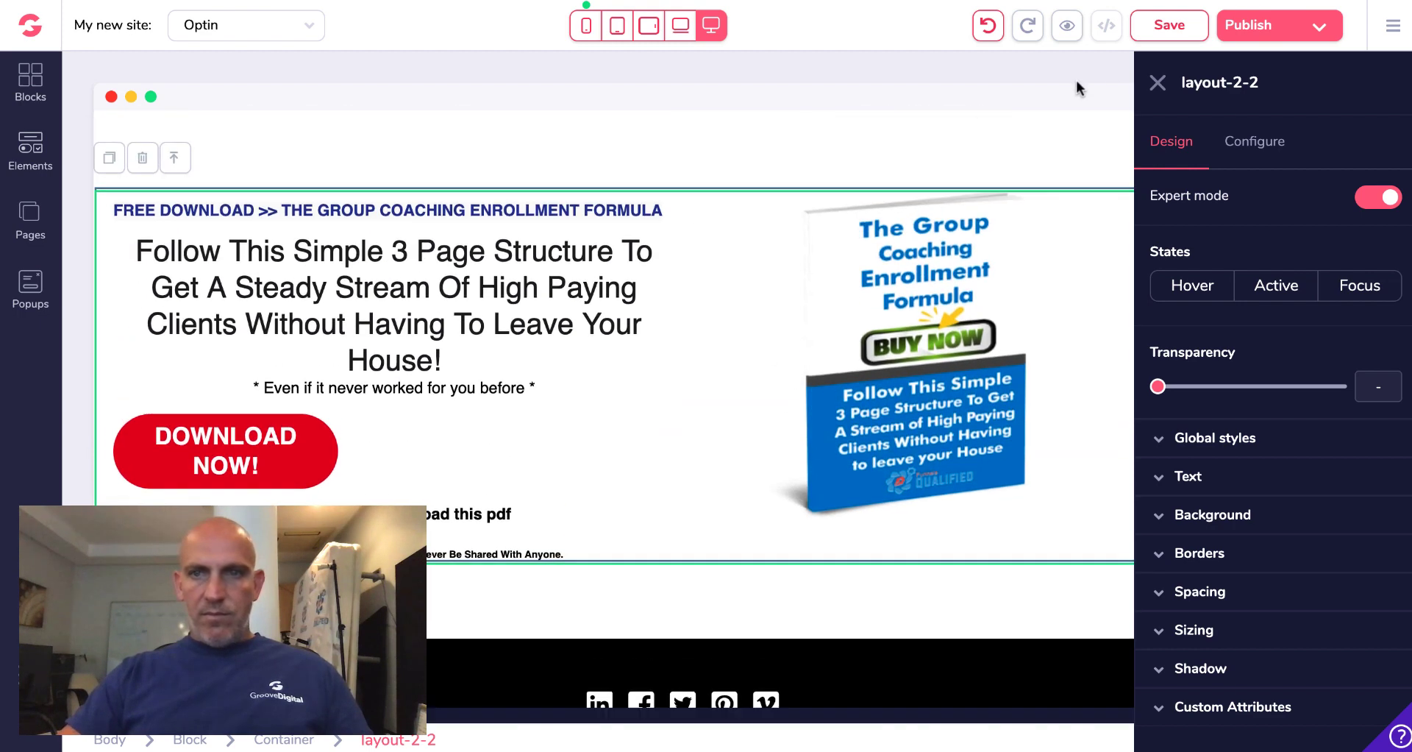
click(1160, 82)
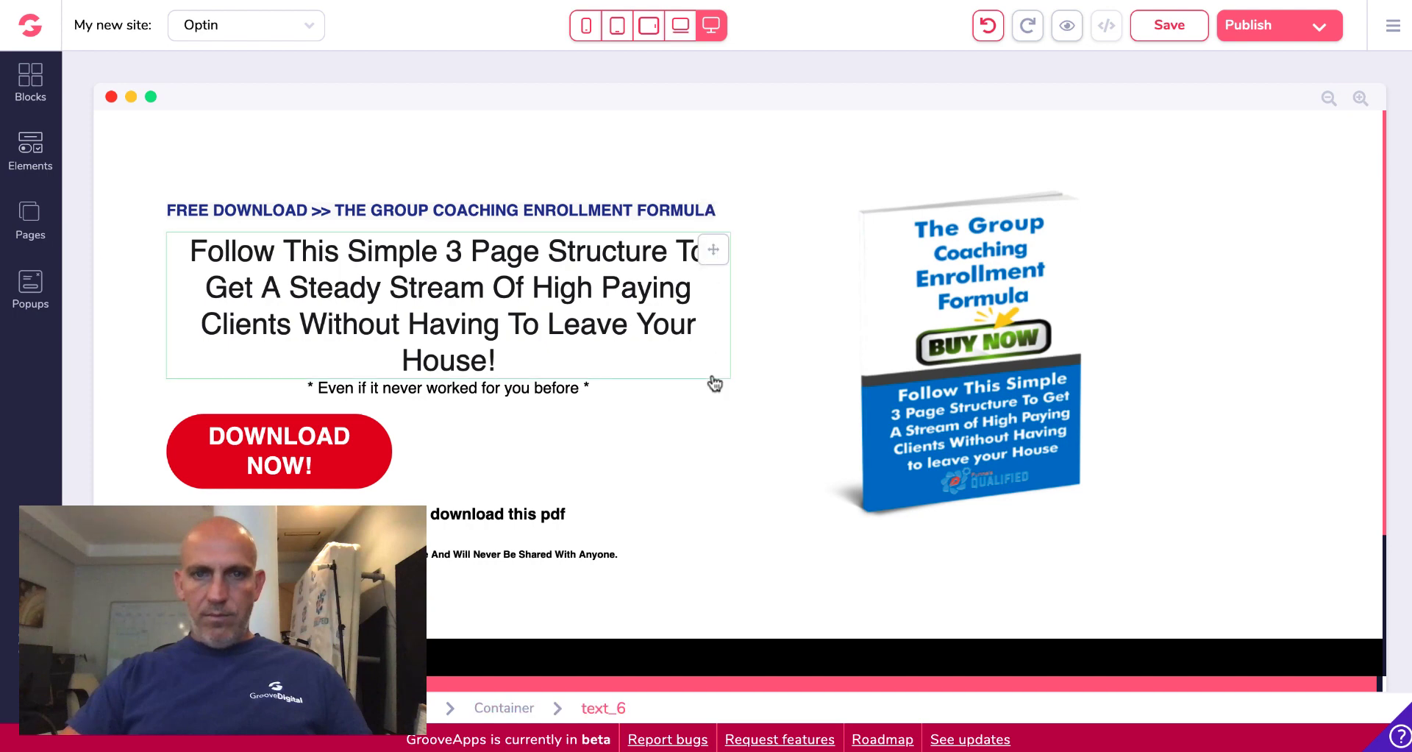
click(709, 457)
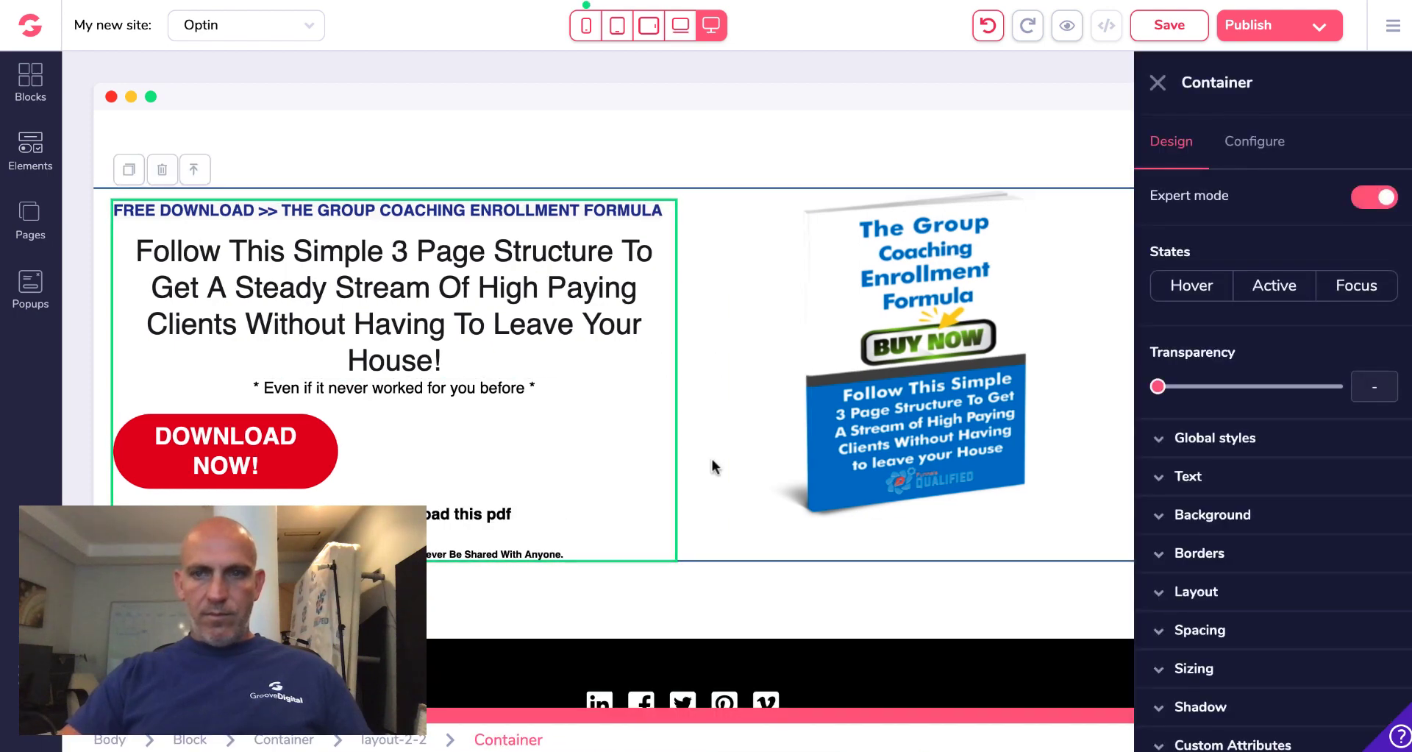
click(1214, 632)
click(1169, 550)
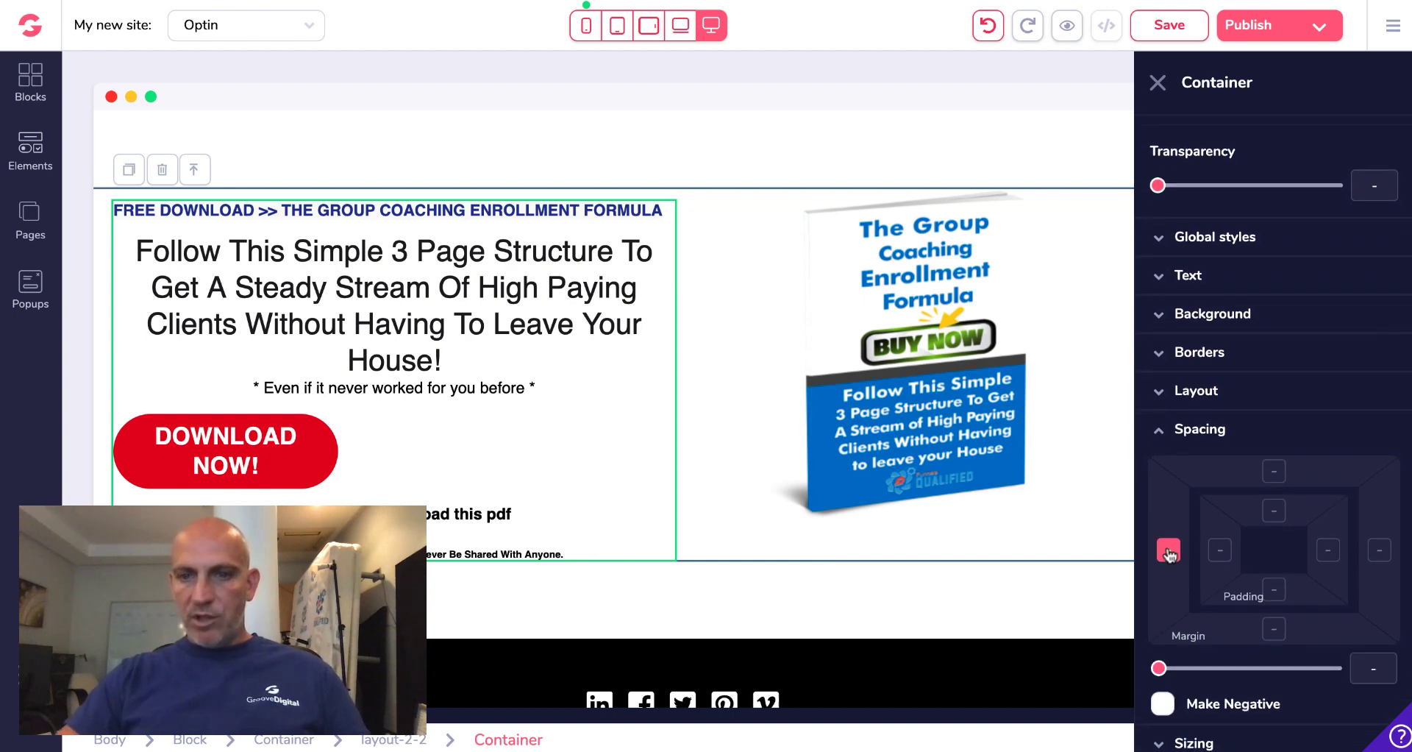
drag(1159, 668, 1203, 670)
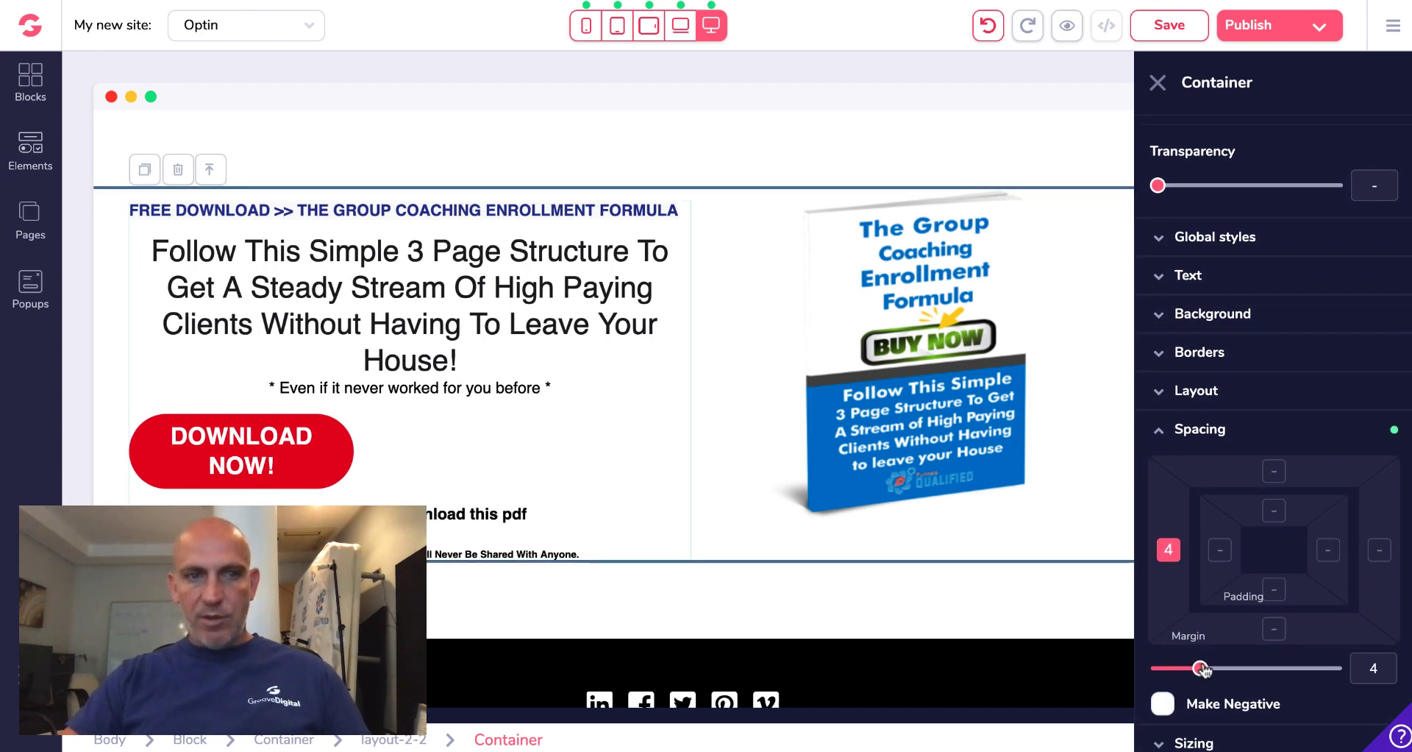
click(490, 455)
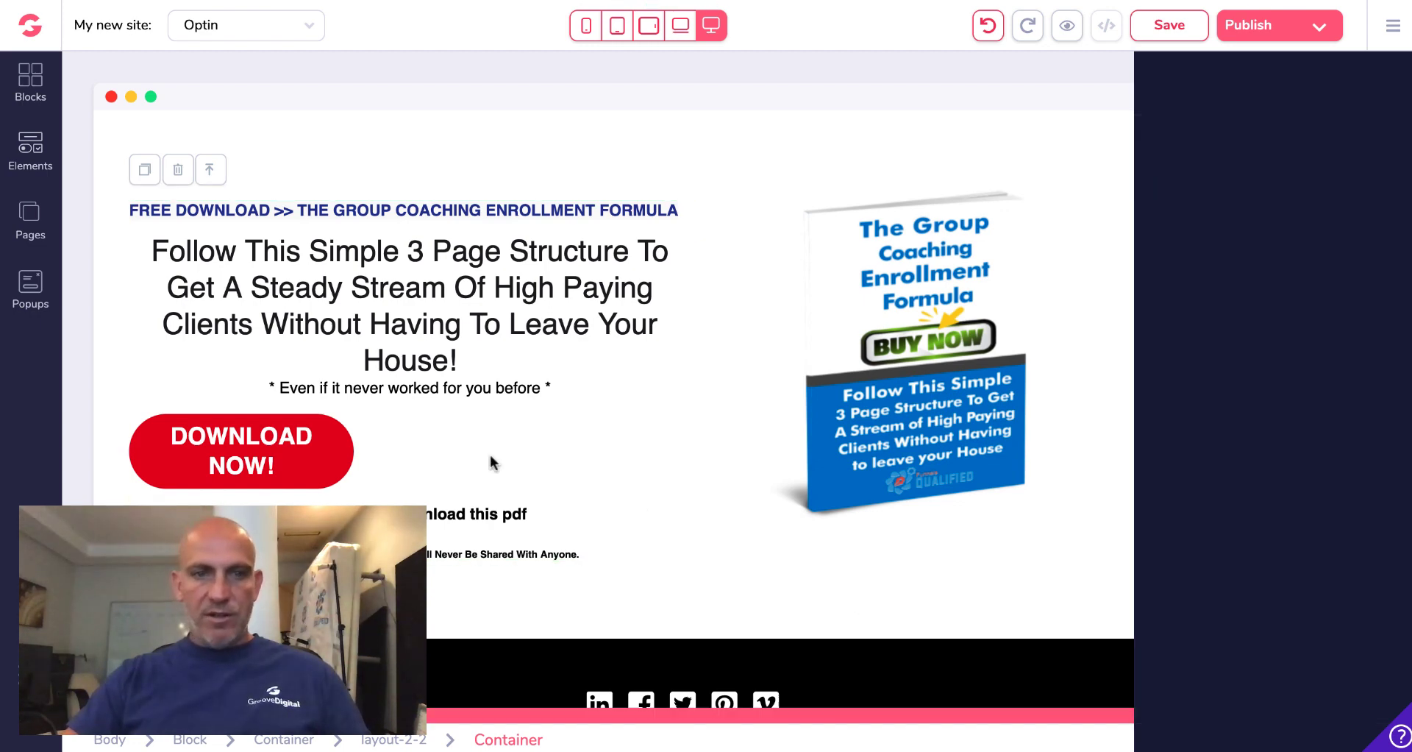
click(397, 424)
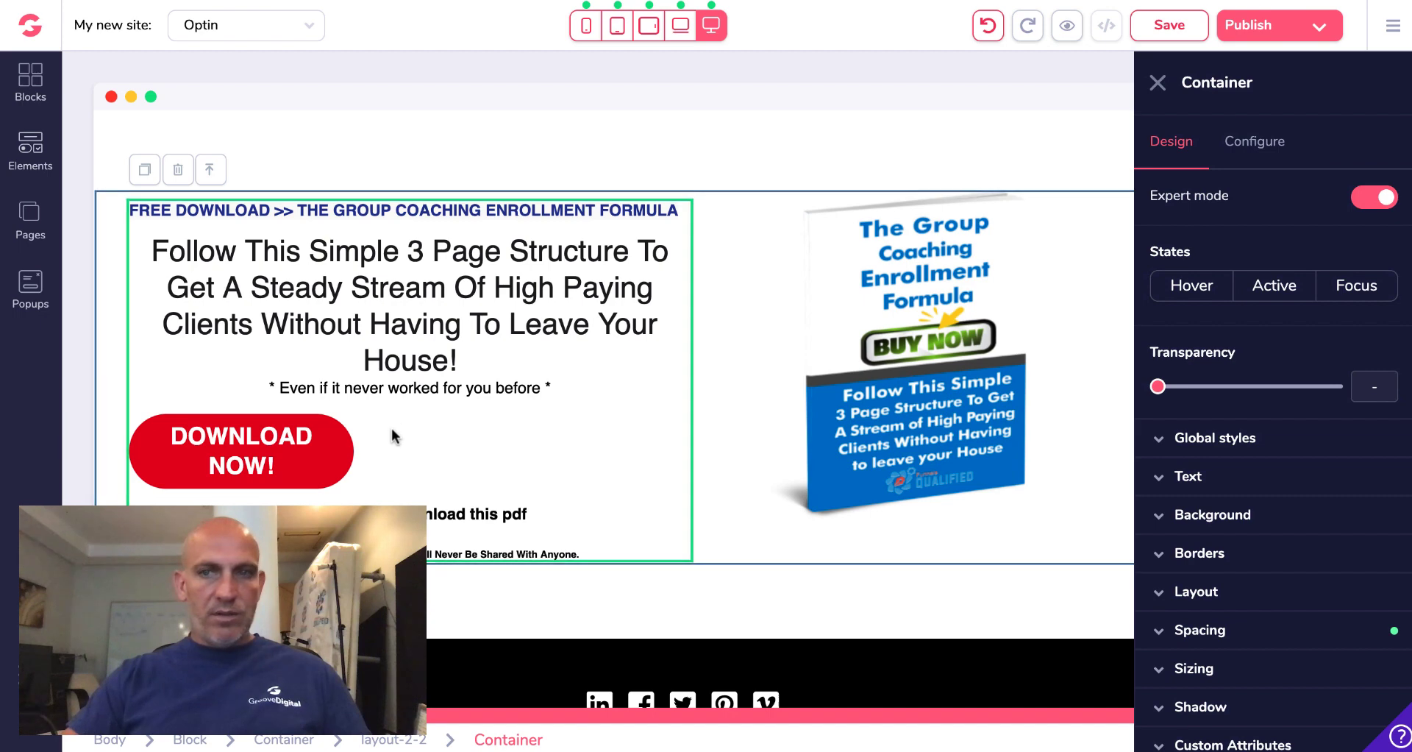
key(Escape)
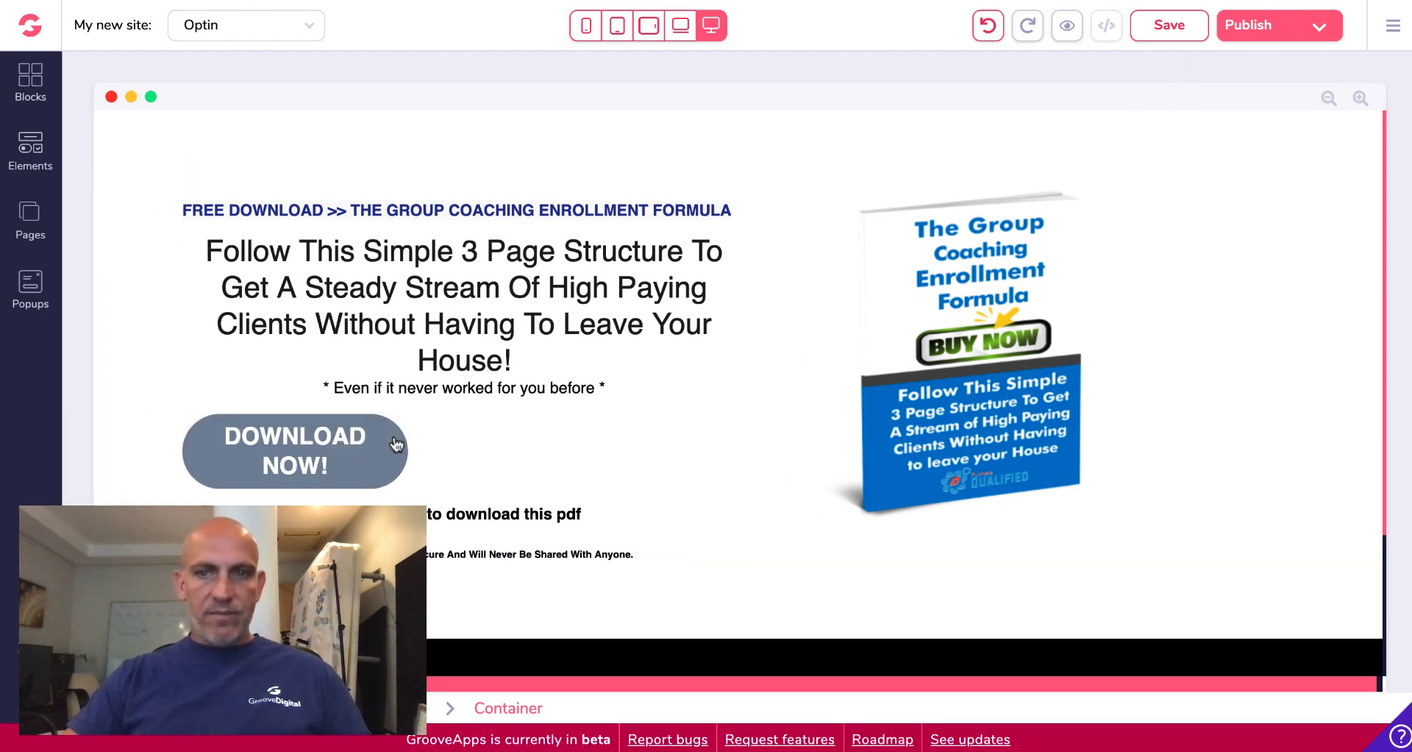
Set the DOWNLOAD NOW! button's left margin to 32, after briefly trying 64
click(394, 438)
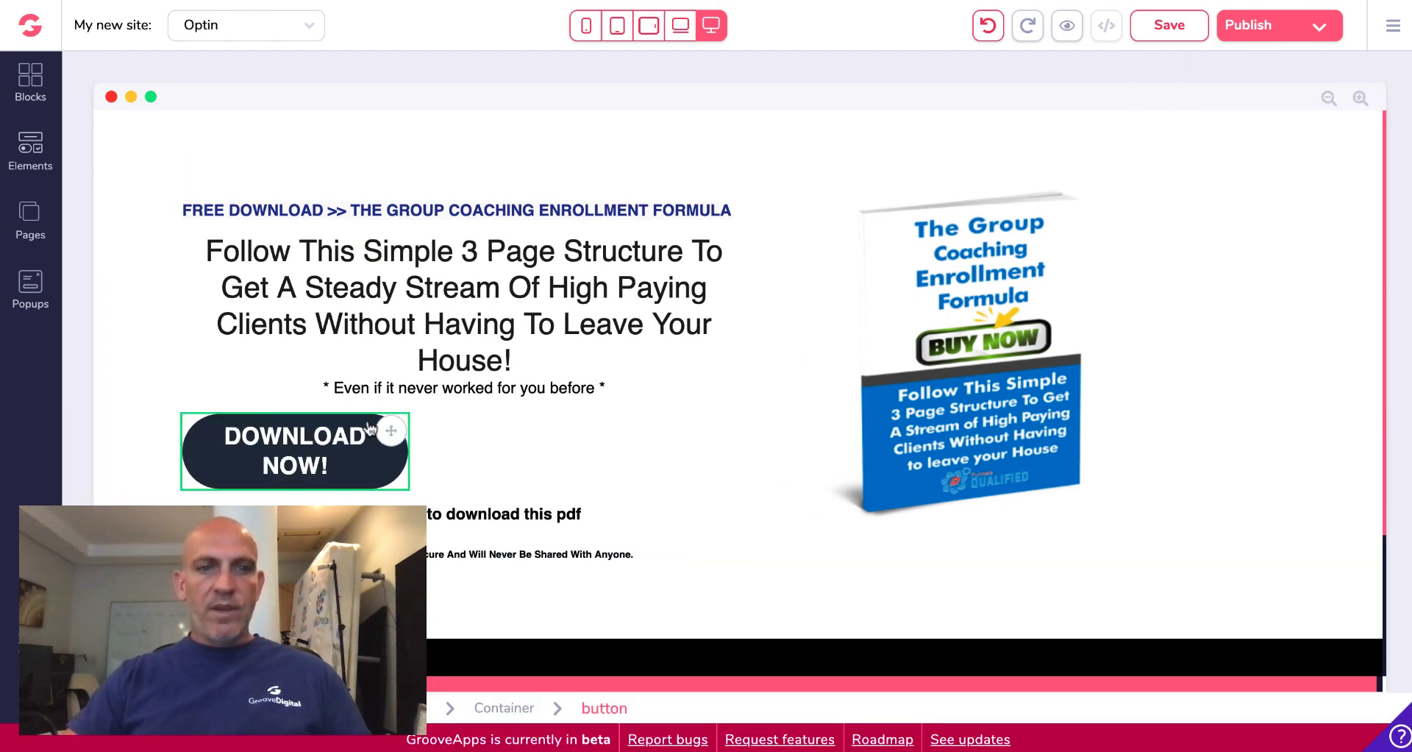
scroll(1254, 526, down, 1)
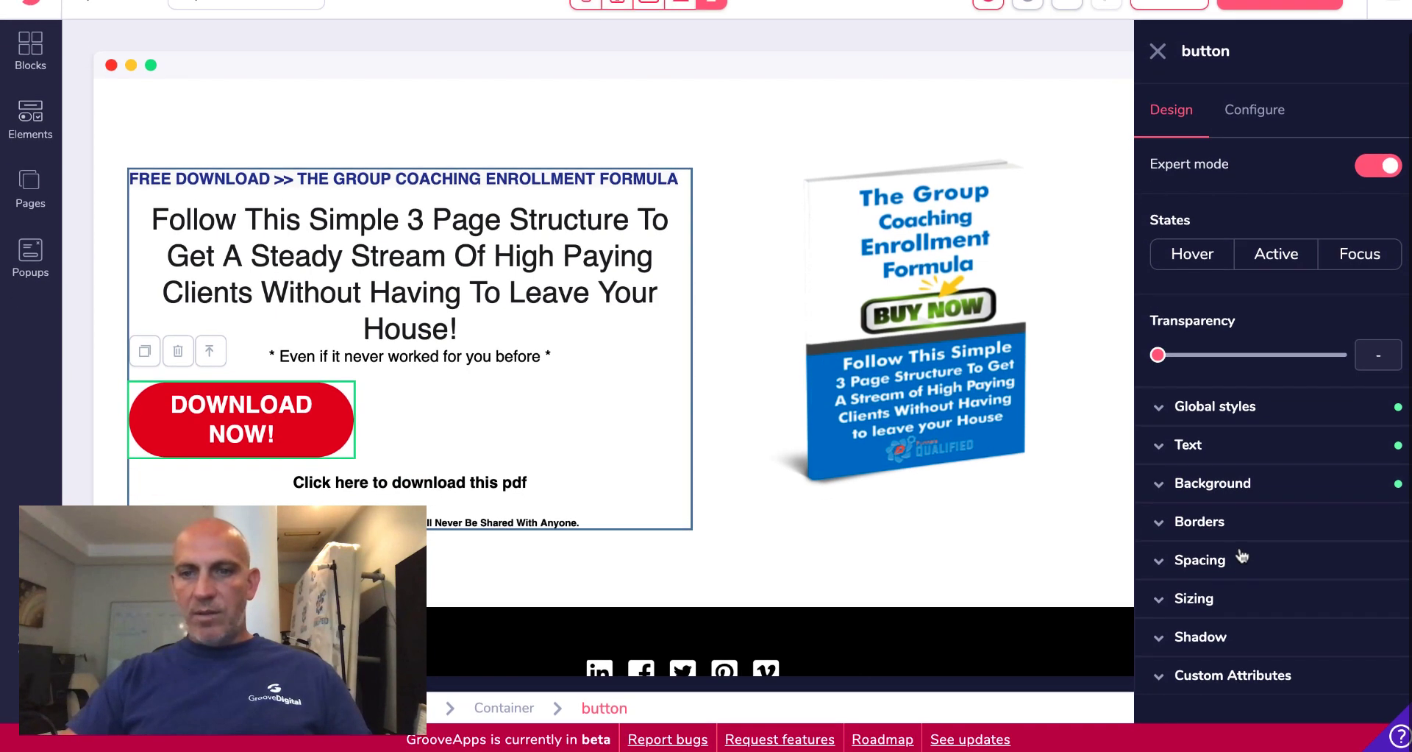
click(1242, 558)
scroll(1242, 559, down, 3)
click(1169, 498)
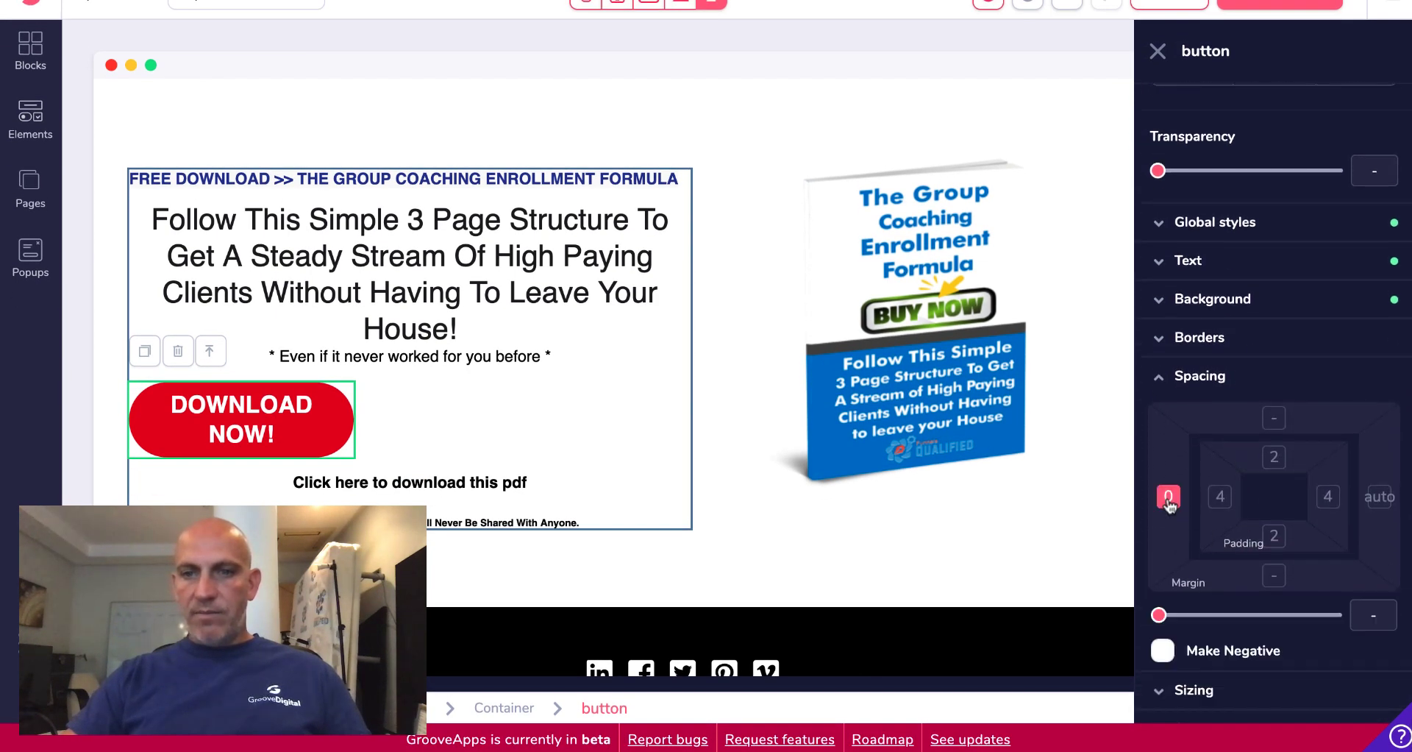
drag(1159, 618, 1230, 620)
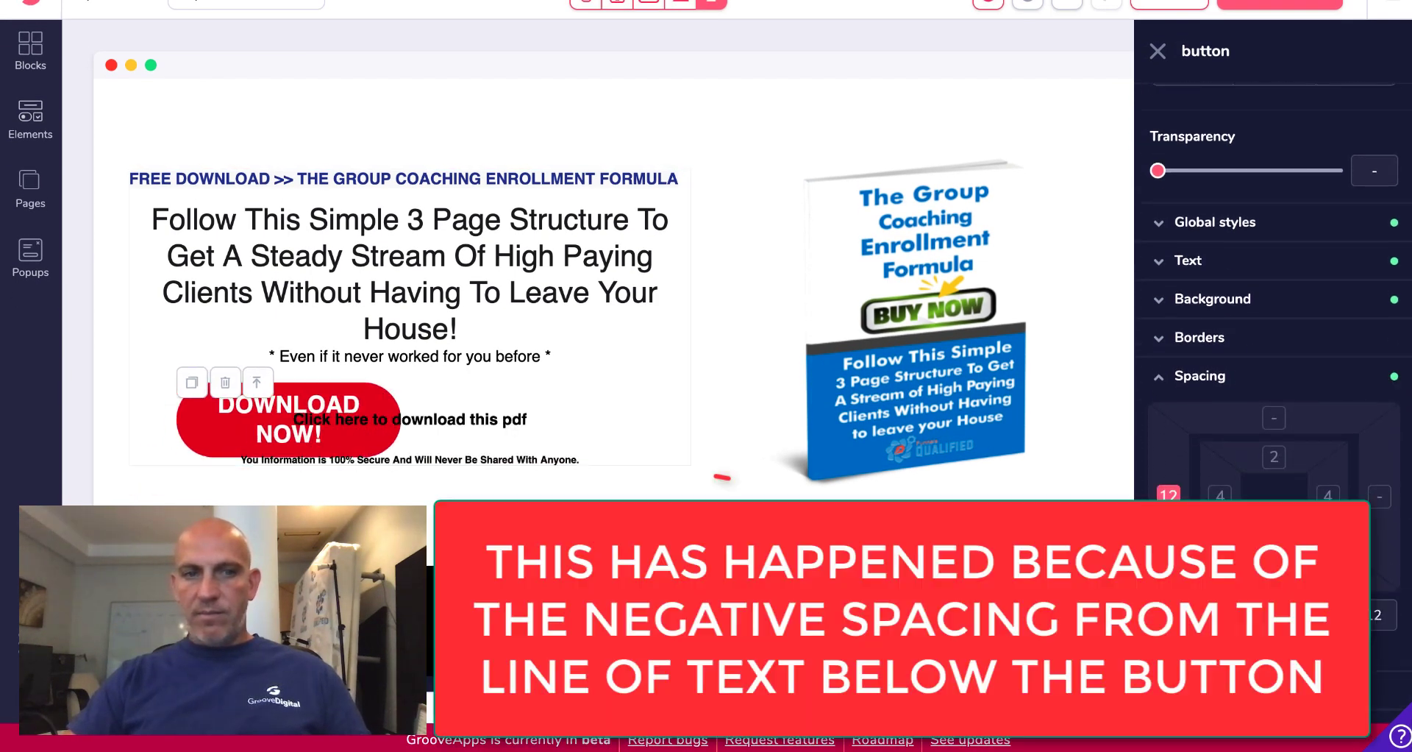
text(32)
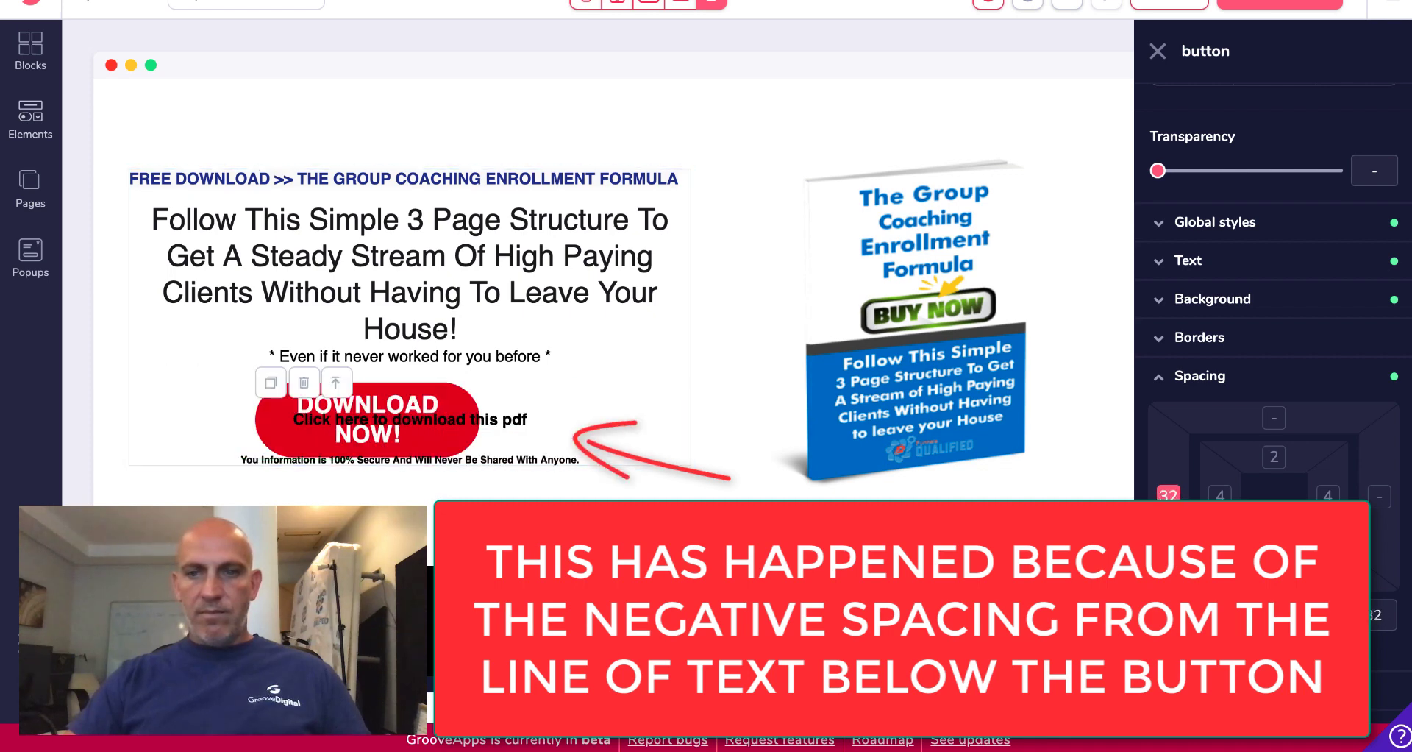
key(BackSpace)
key(BackSpace)
text(64)
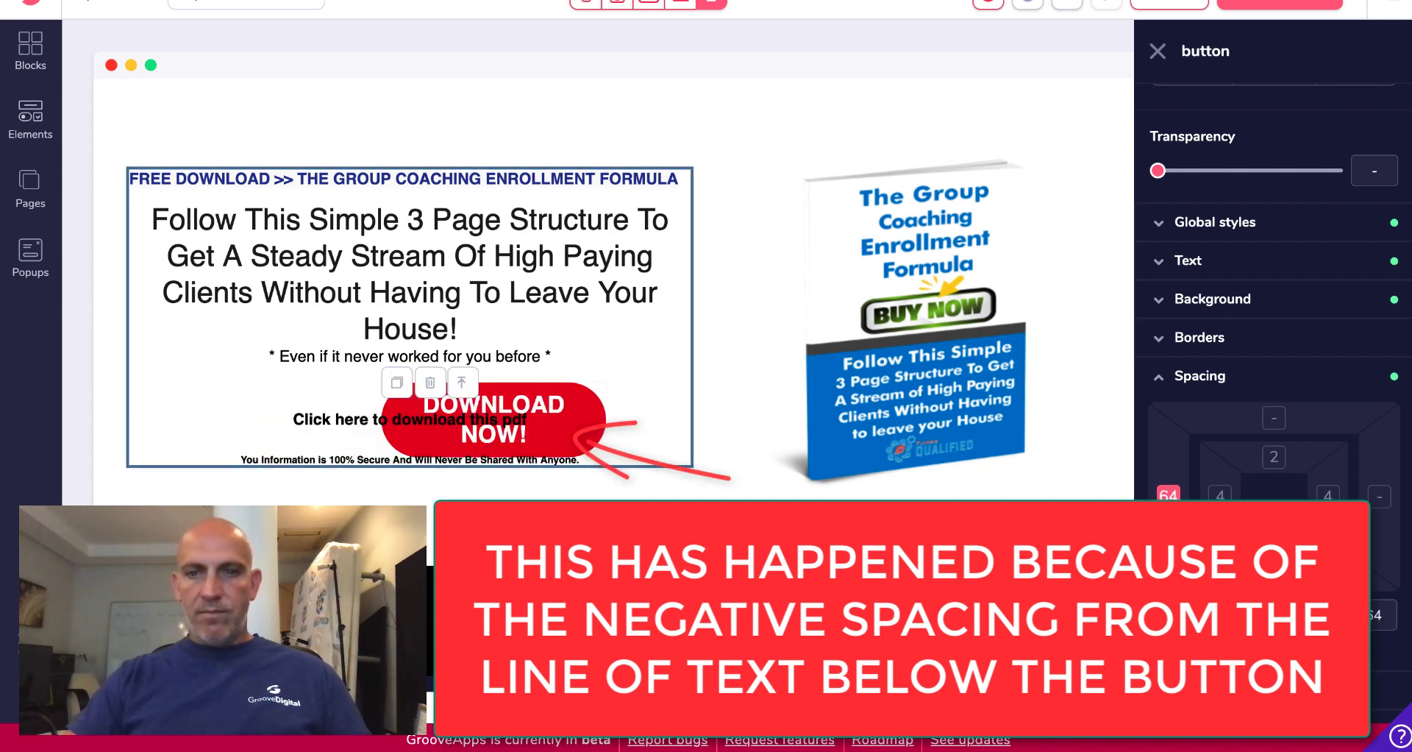
key(BackSpace)
key(BackSpace)
text(32)
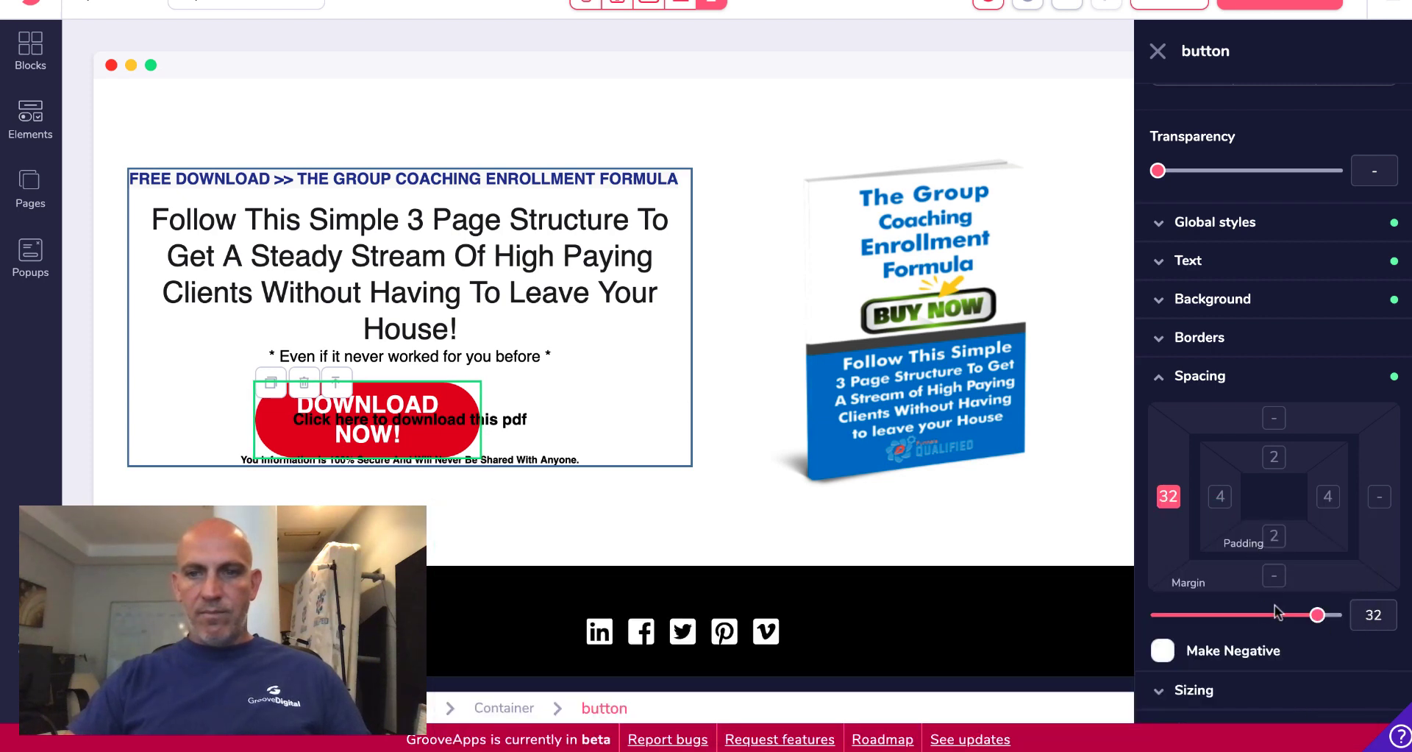
Select the download-link text and undo five of the button's margin changes
click(485, 432)
click(486, 433)
scroll(989, 44, up, 1)
click(990, 28)
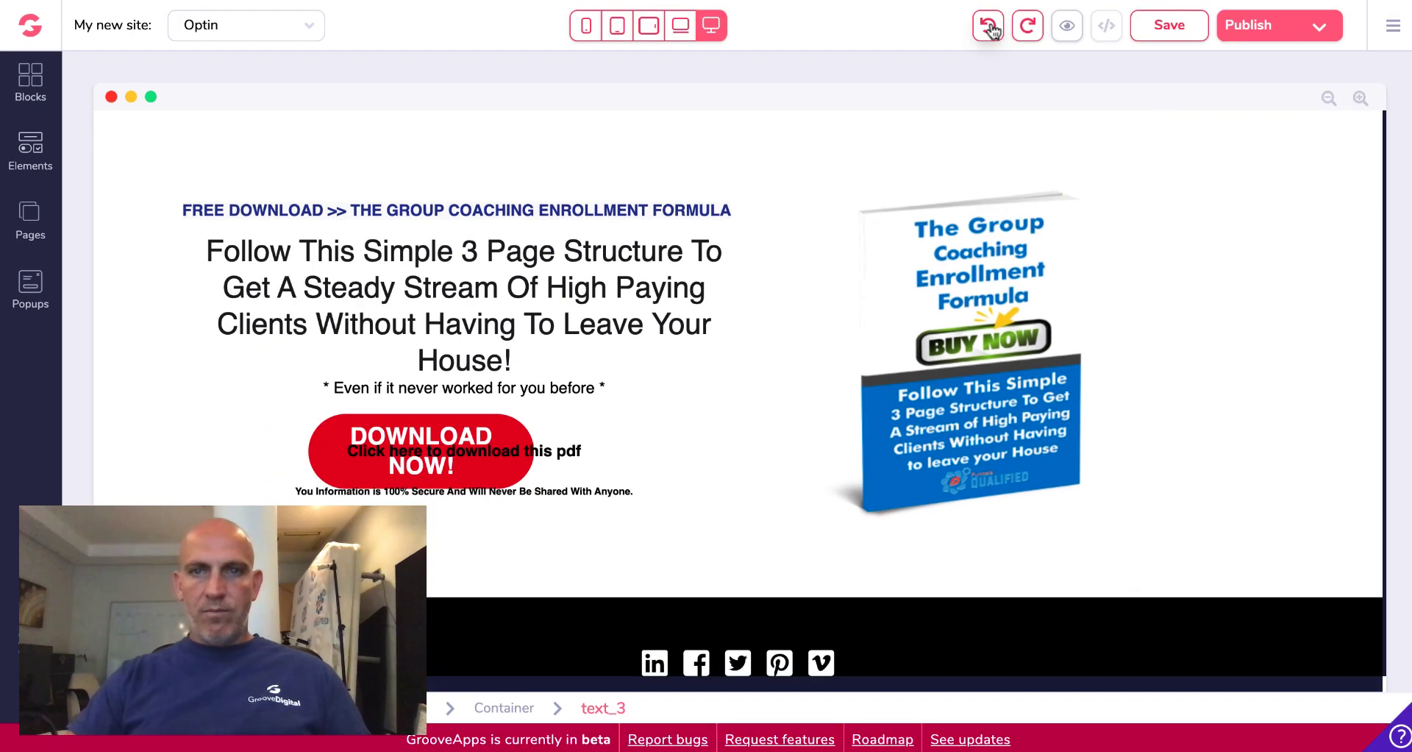
click(990, 28)
click(990, 28)
click(990, 28)
click(990, 28)
Undo six more of the button's margin edits
click(990, 28)
click(989, 28)
click(990, 28)
click(989, 28)
click(990, 28)
click(989, 28)
Reduce the negative top margin on the 'Click here to download this pdf' line
click(531, 512)
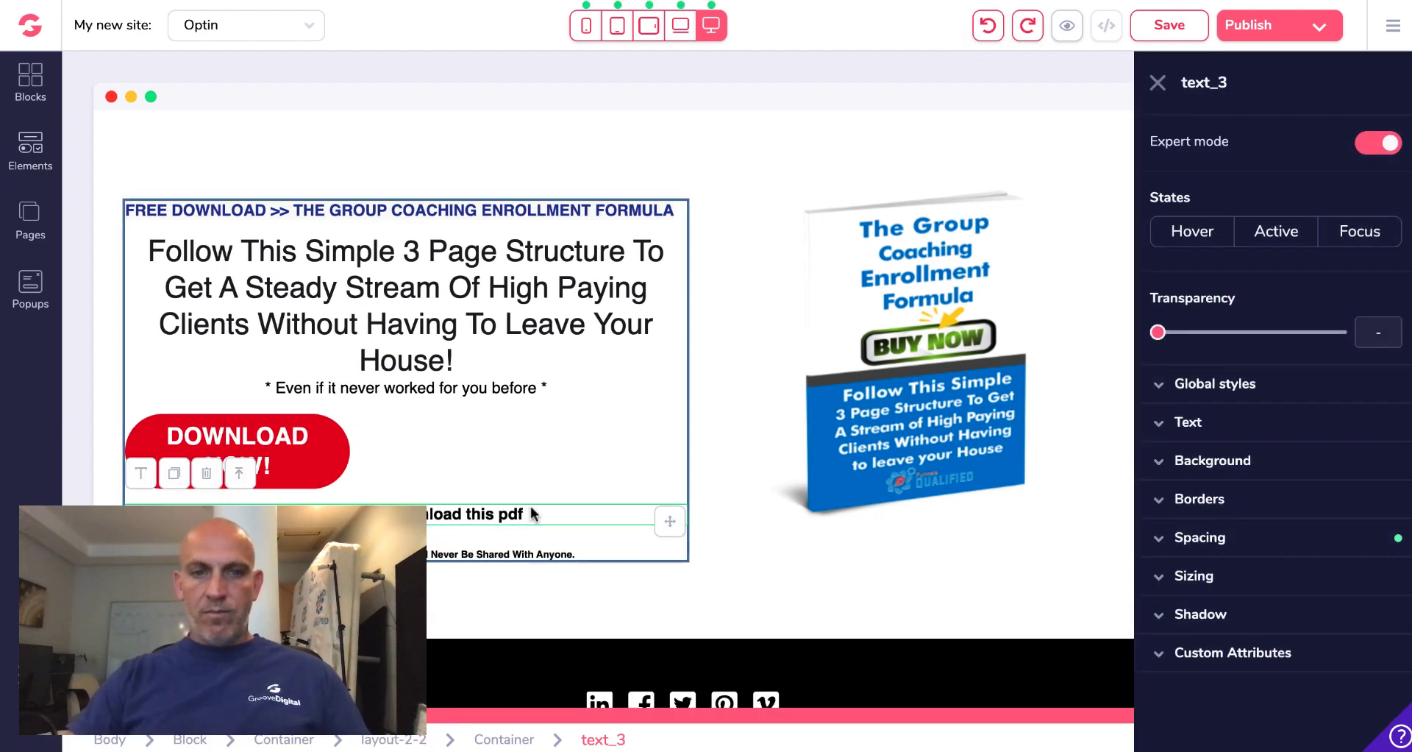
click(1206, 422)
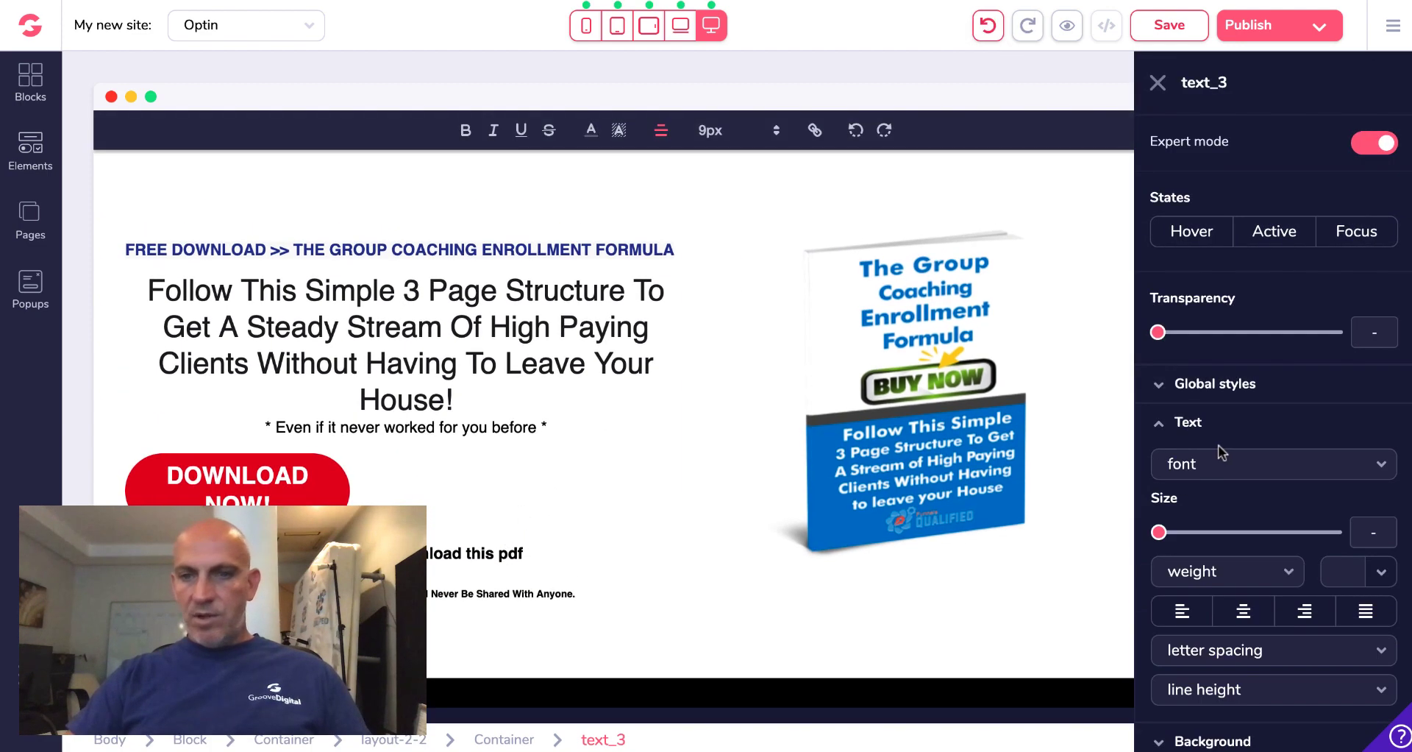
scroll(1219, 451, down, 3)
click(1182, 623)
scroll(1179, 621, down, 3)
click(1275, 448)
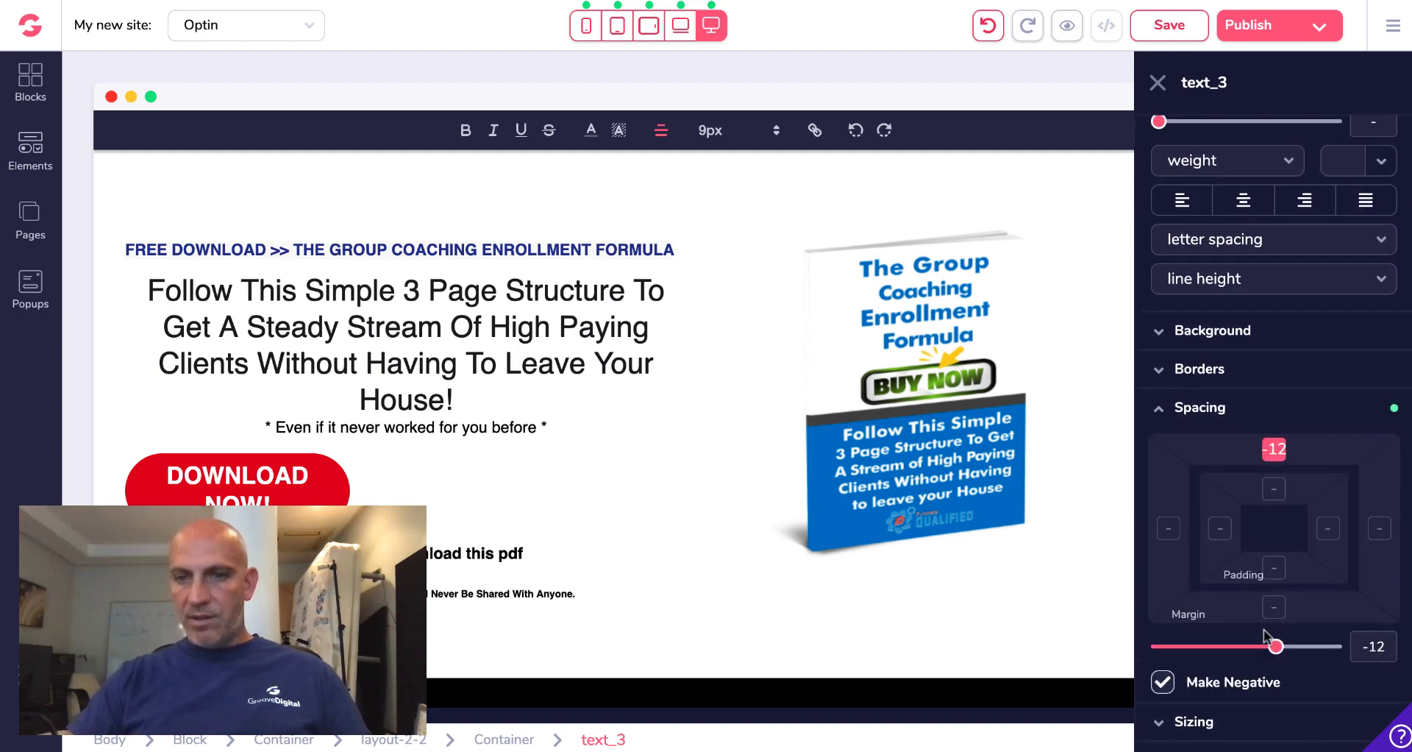
drag(1268, 640, 1154, 645)
Increase the DOWNLOAD NOW! button's left margin to shift it right above the download text
click(522, 536)
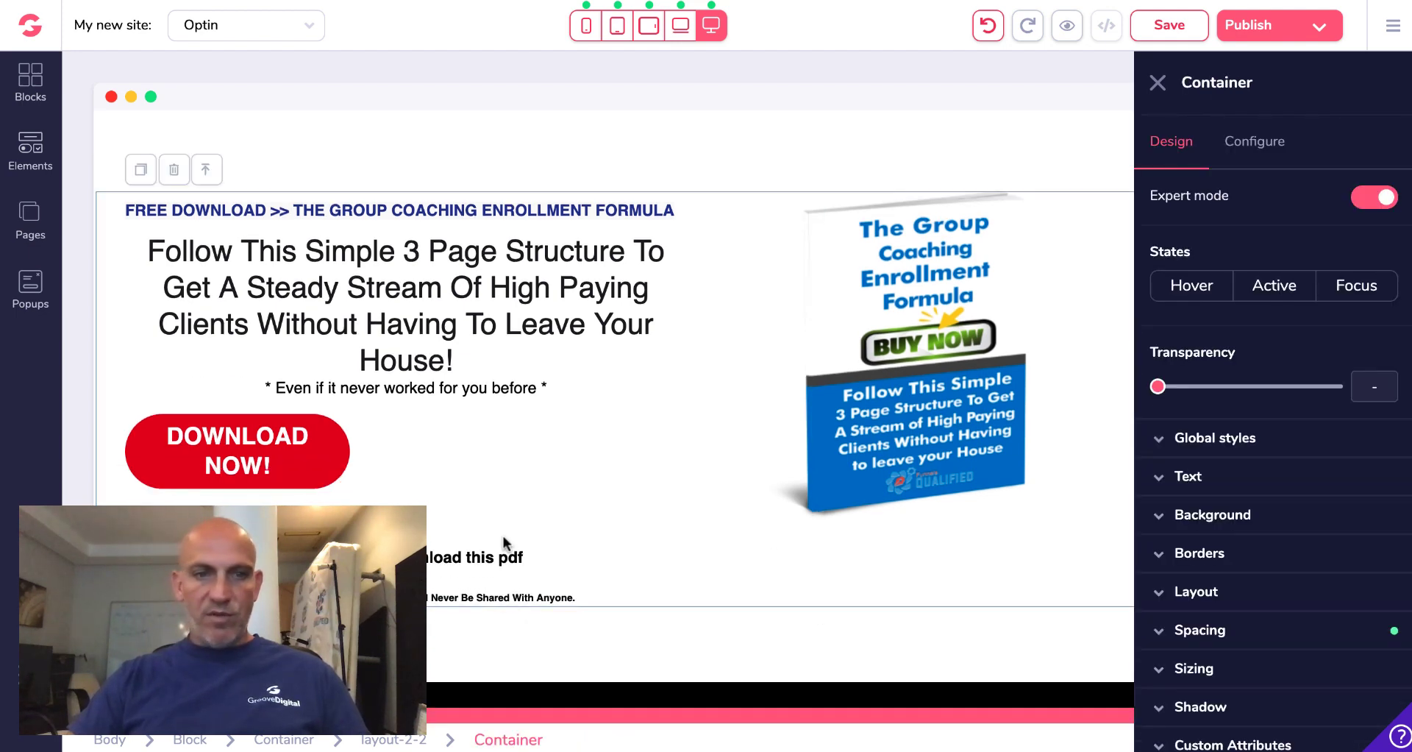
click(288, 456)
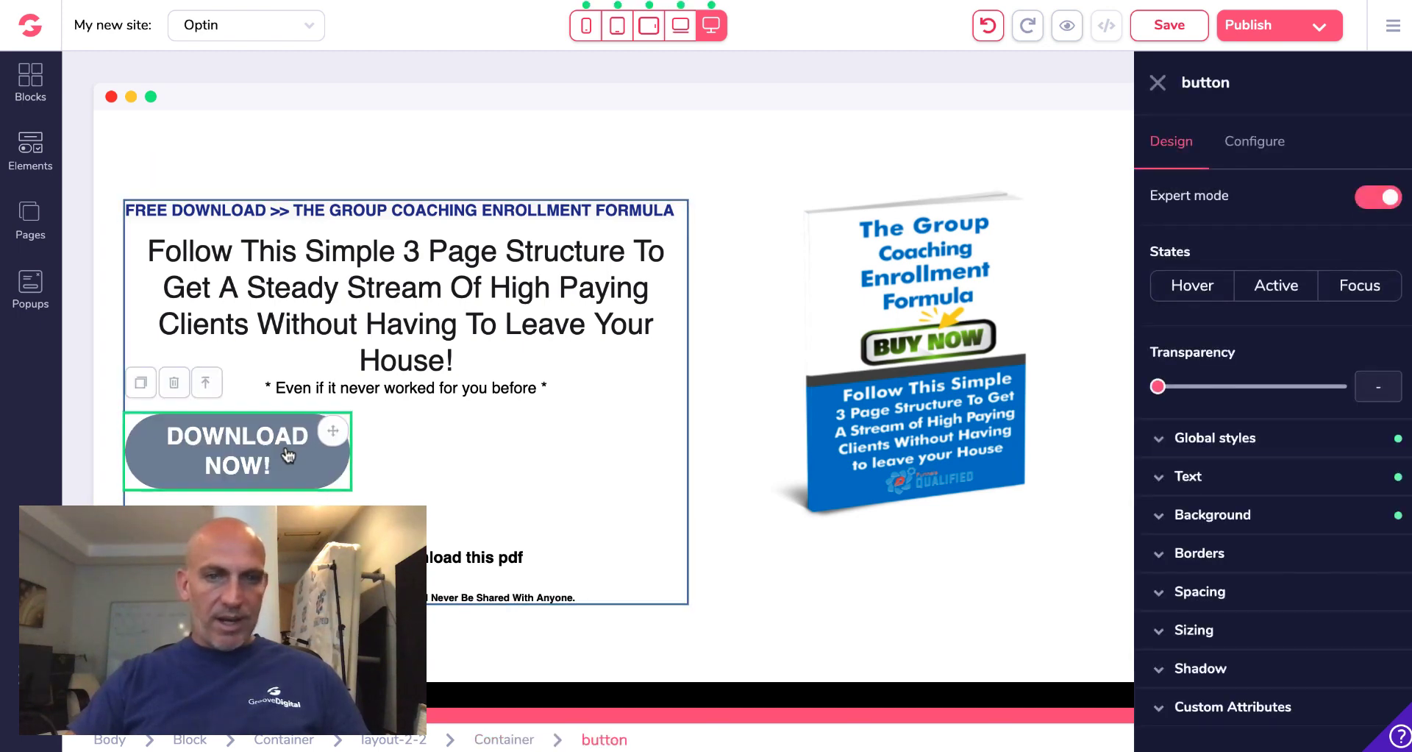
click(1223, 591)
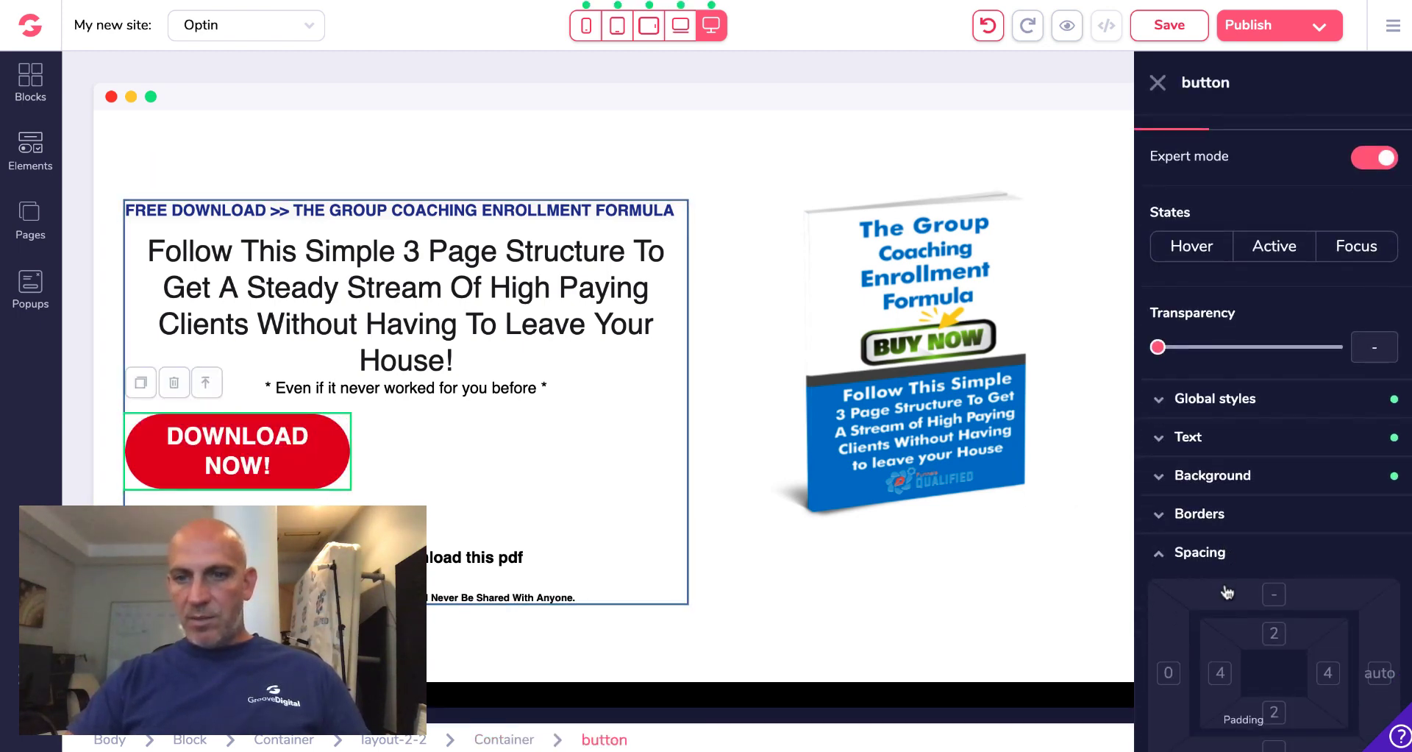
scroll(1226, 591, down, 2)
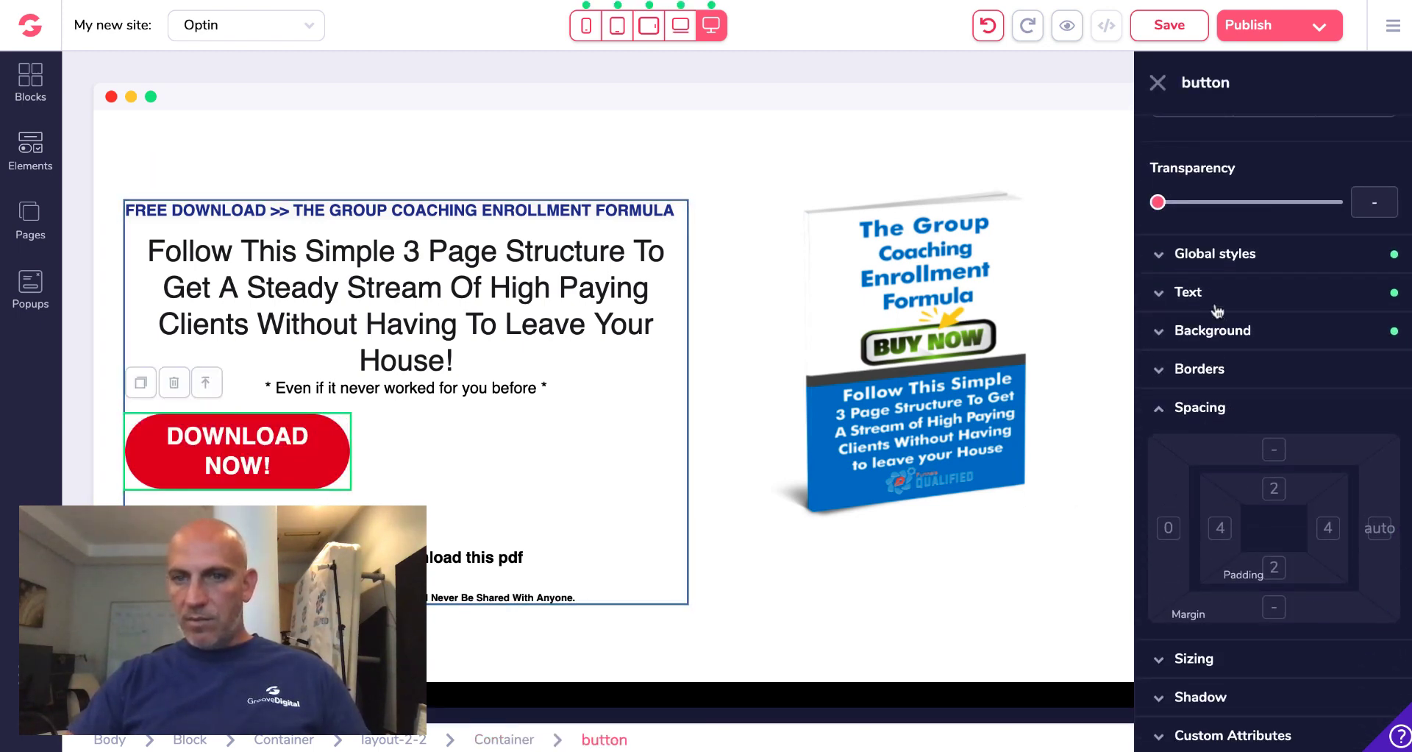
scroll(1214, 308, down, 1)
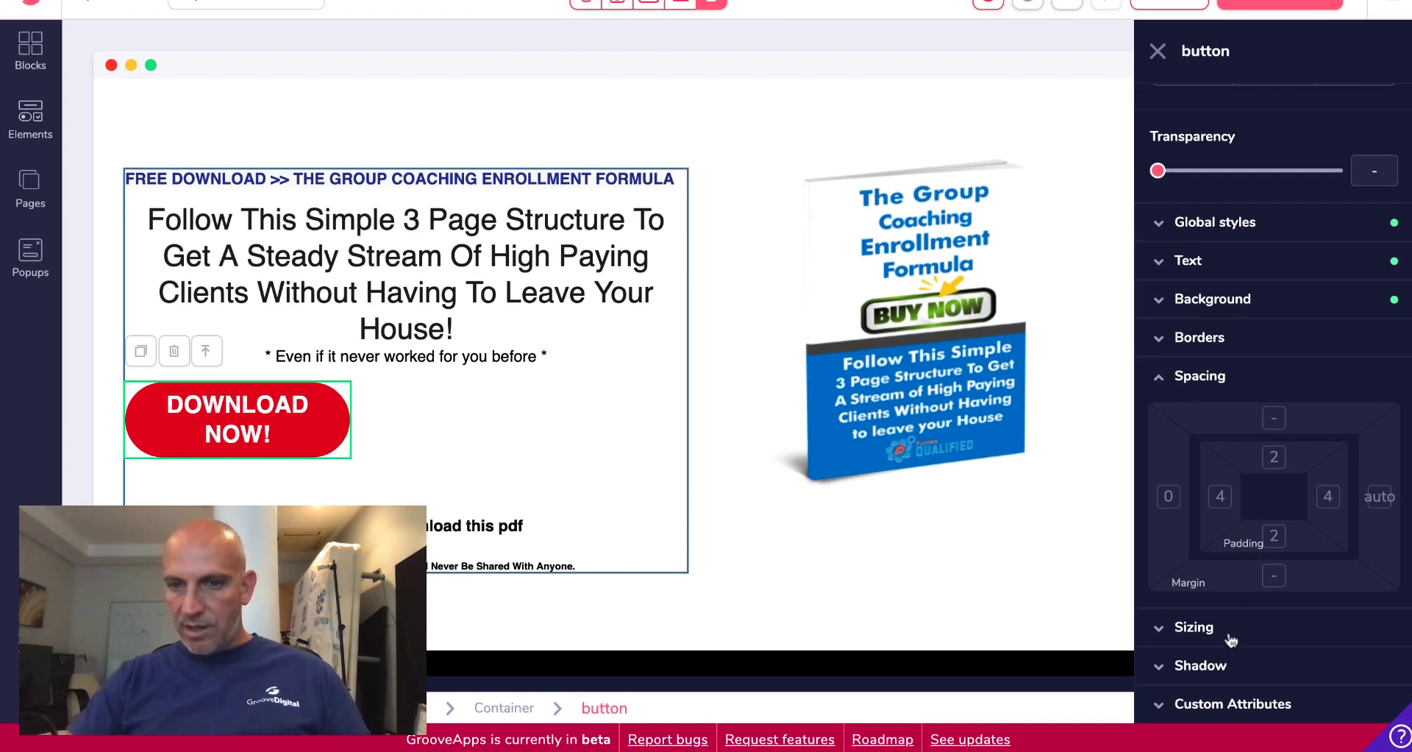
scroll(1242, 559, down, 3)
scroll(1243, 568, up, 5)
scroll(1243, 568, up, 1)
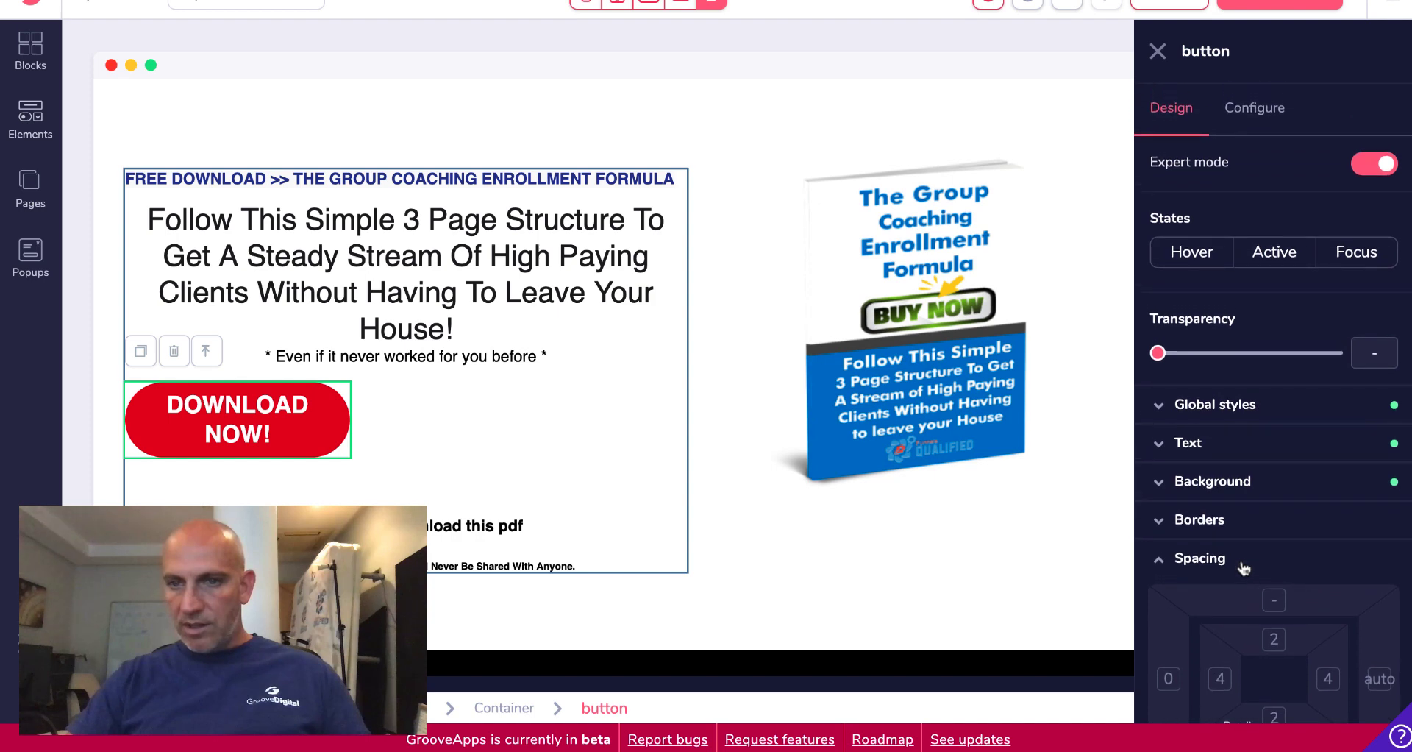
click(1236, 525)
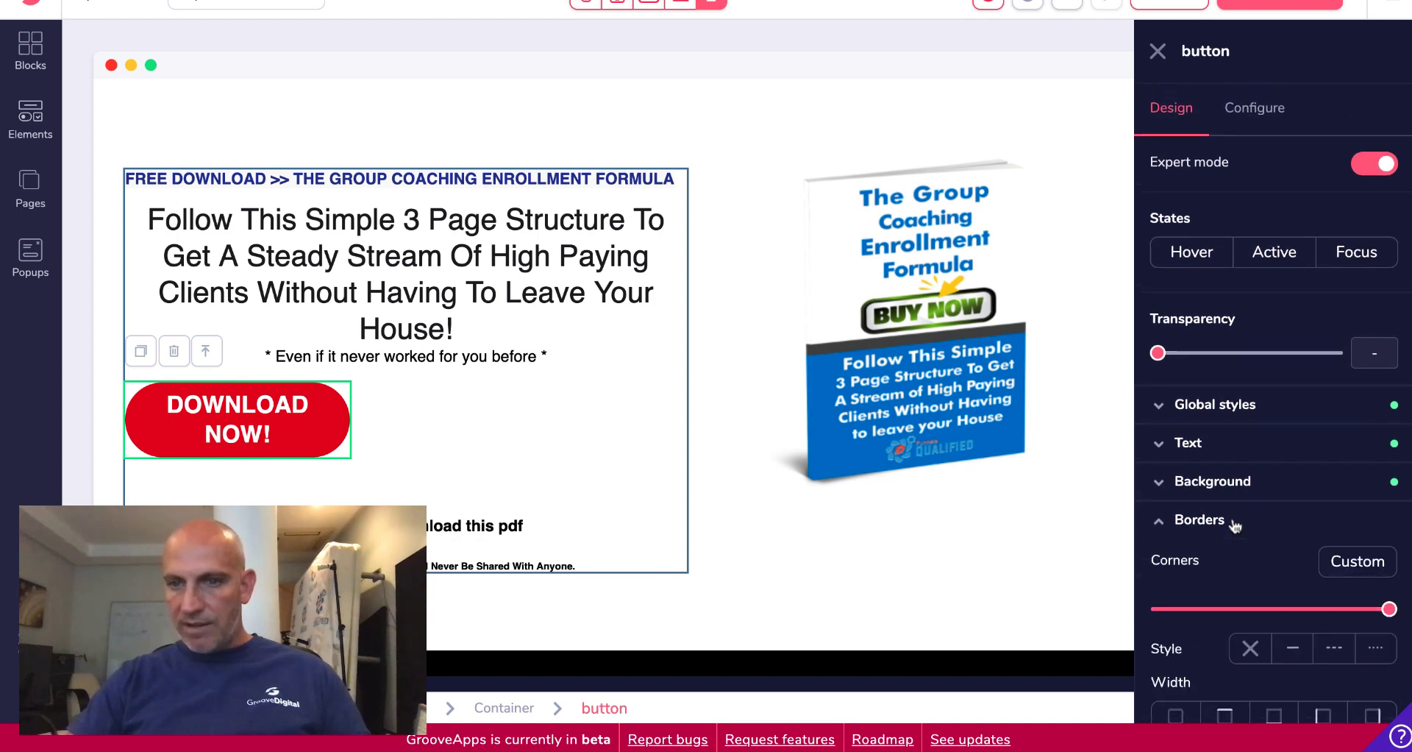
click(1236, 523)
scroll(1236, 525, down, 3)
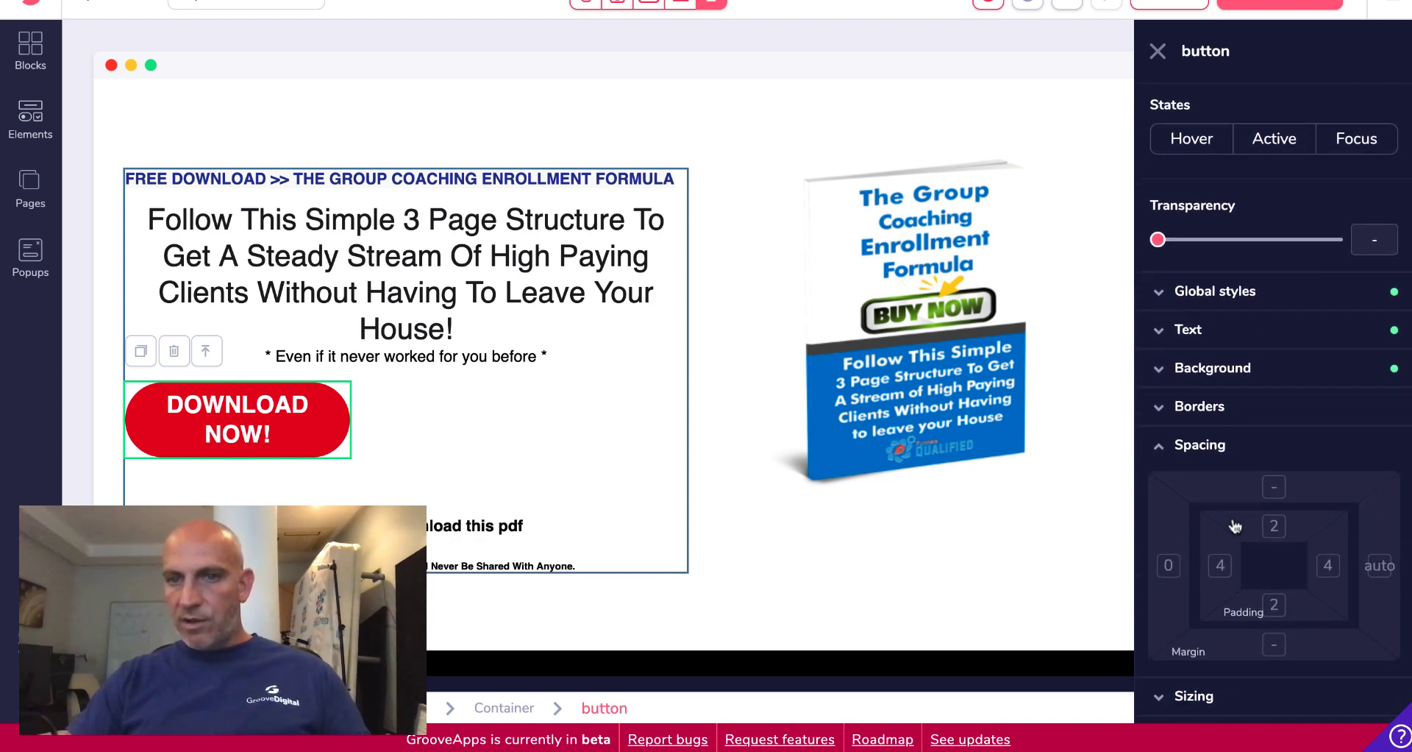
click(1170, 566)
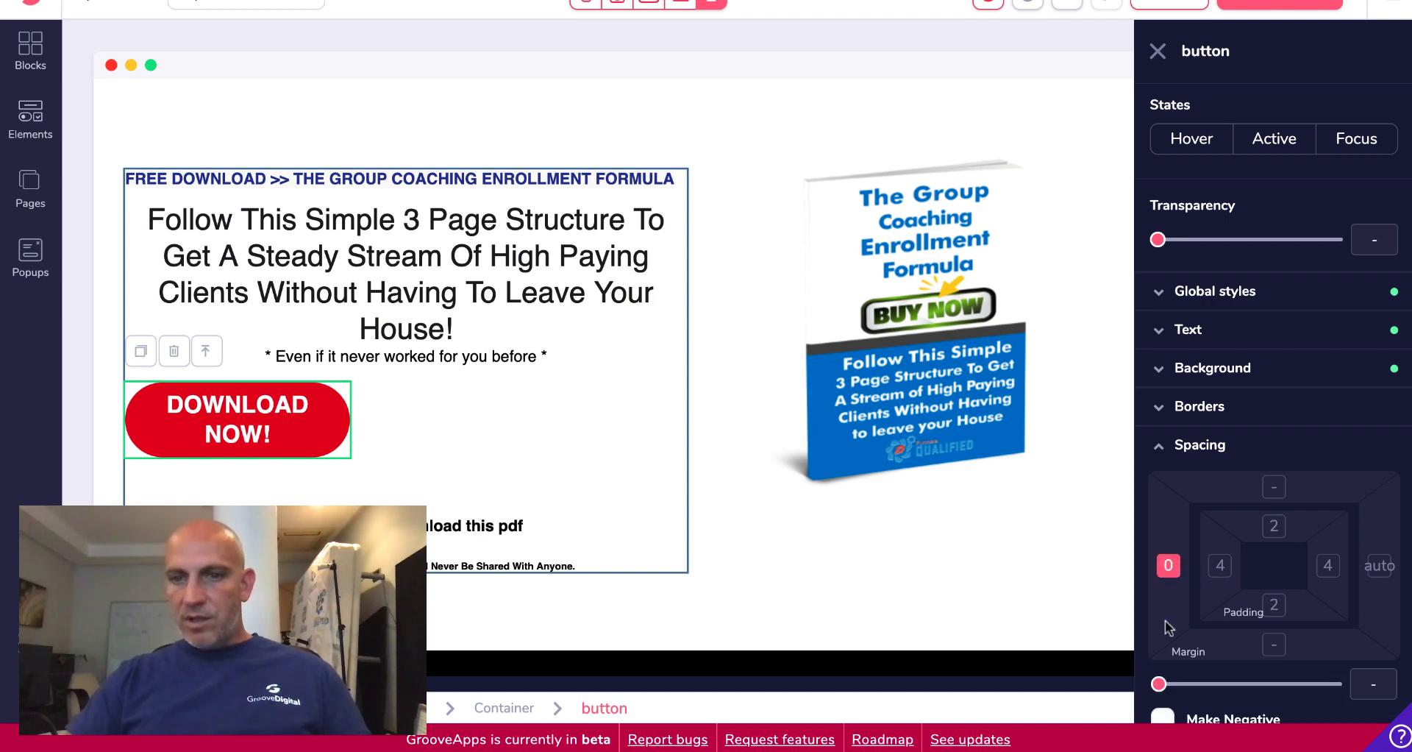
drag(1160, 686, 1322, 689)
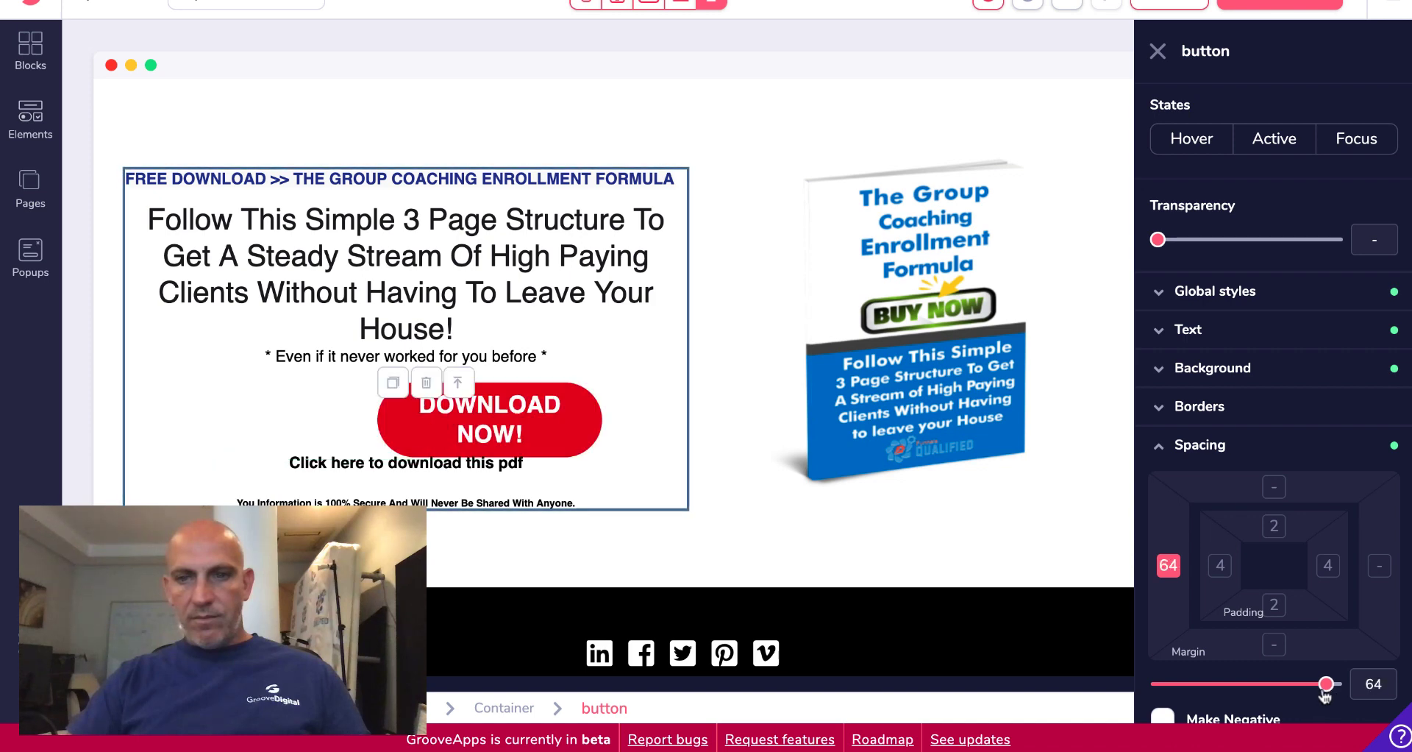
Set the button's width to 1/2 of its parent so its label fits one line
click(1067, 571)
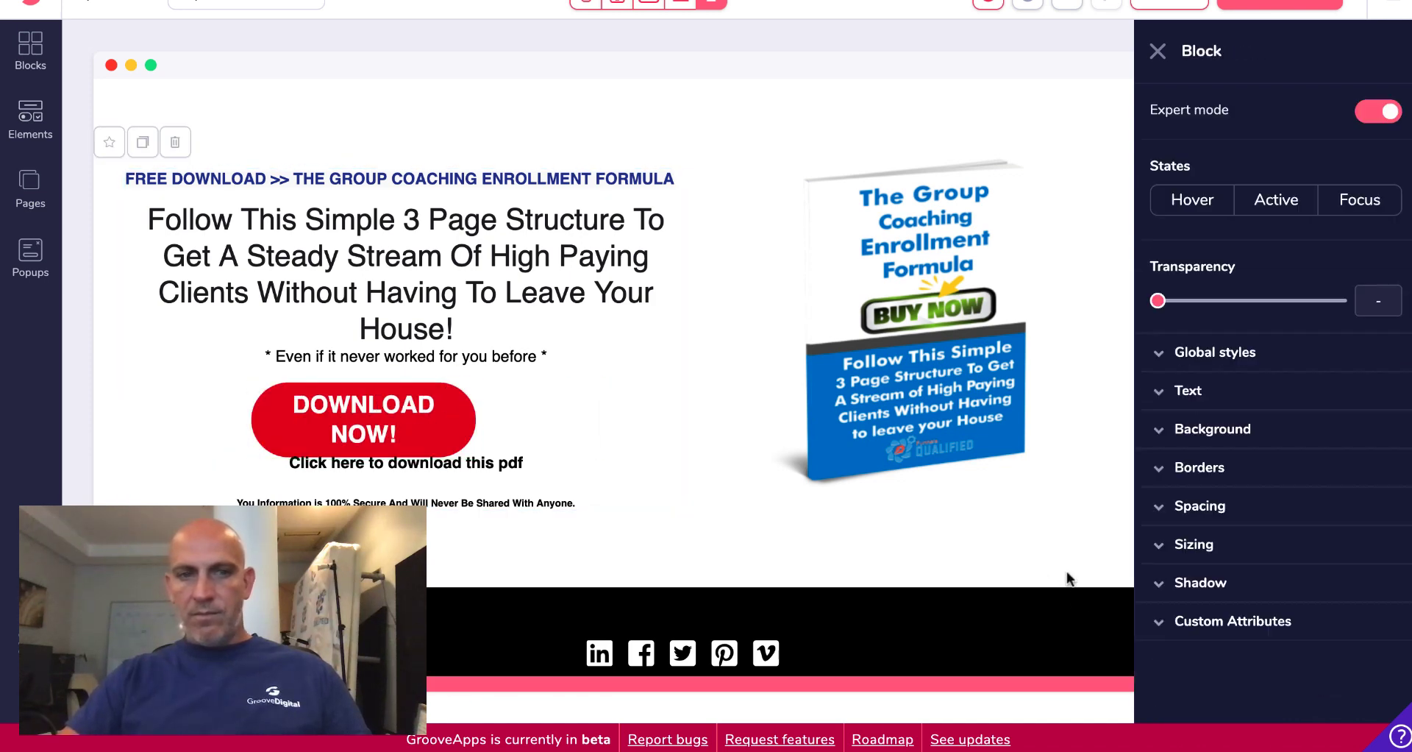
click(480, 396)
click(446, 403)
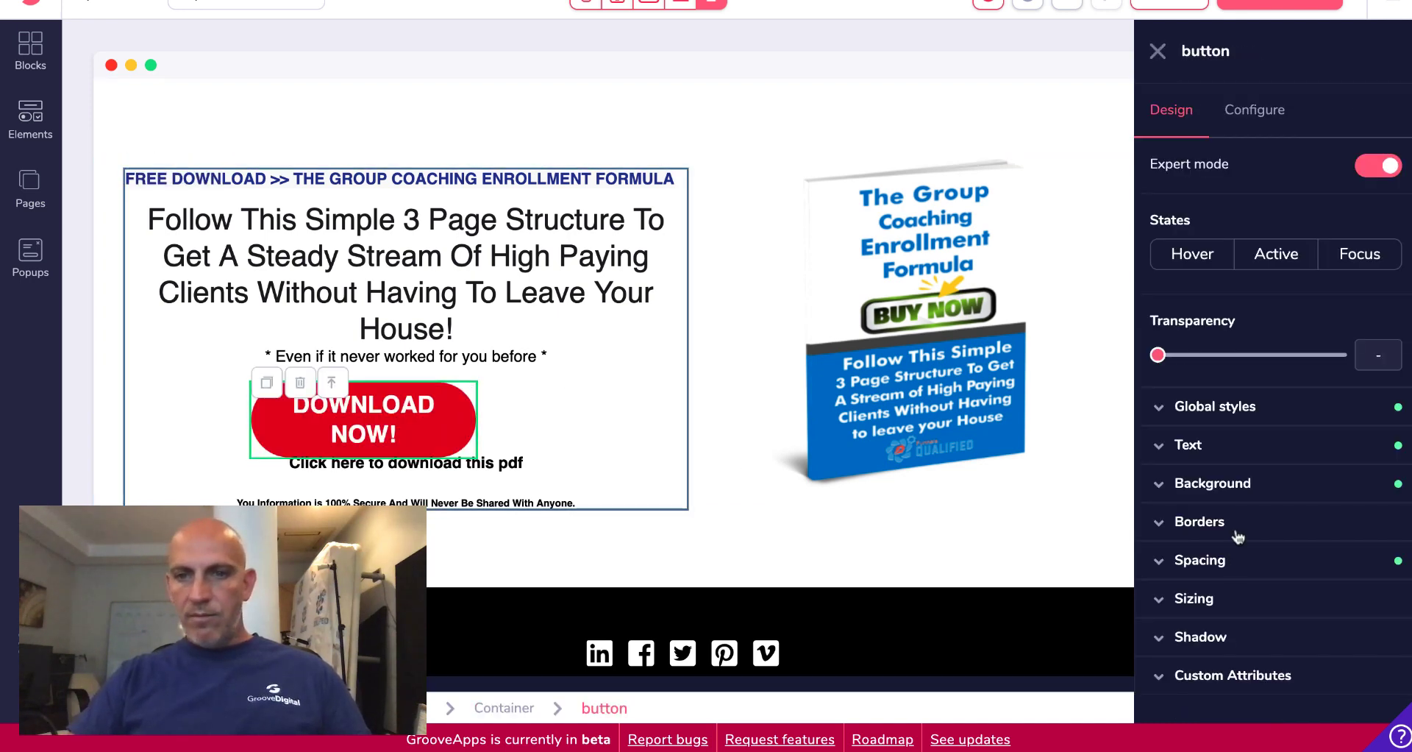
click(1234, 596)
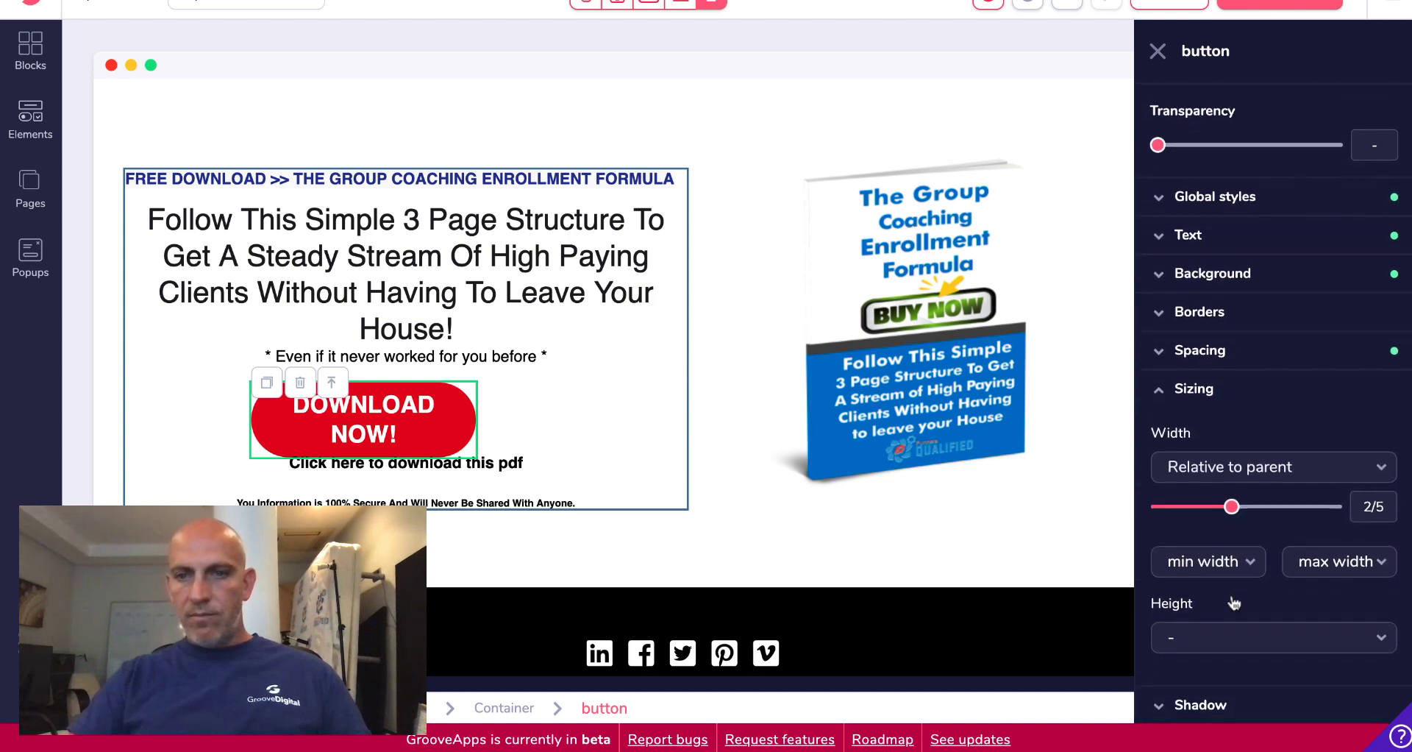
drag(1232, 503, 1245, 502)
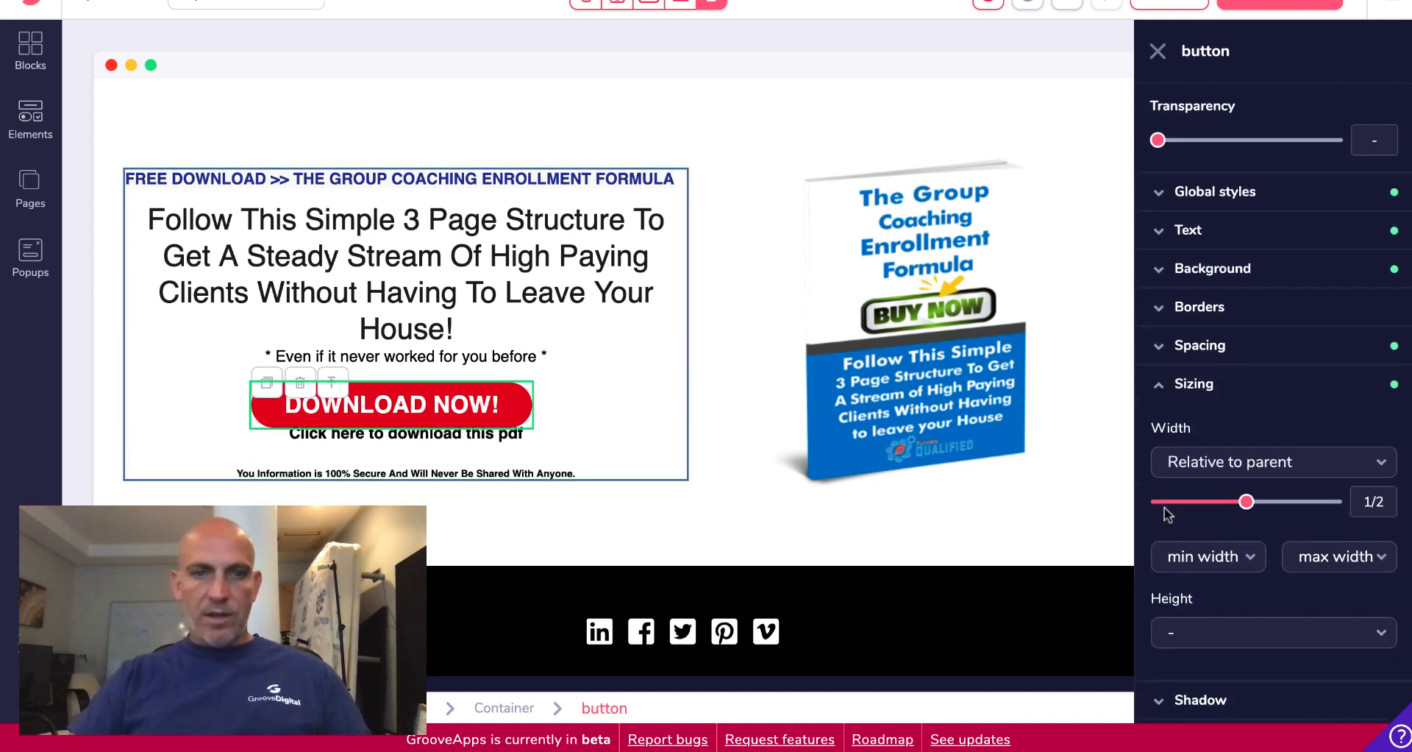
click(773, 499)
Uncheck Make Negative and set the download-pdf text's top margin to 0, then close settings
click(507, 435)
click(1188, 390)
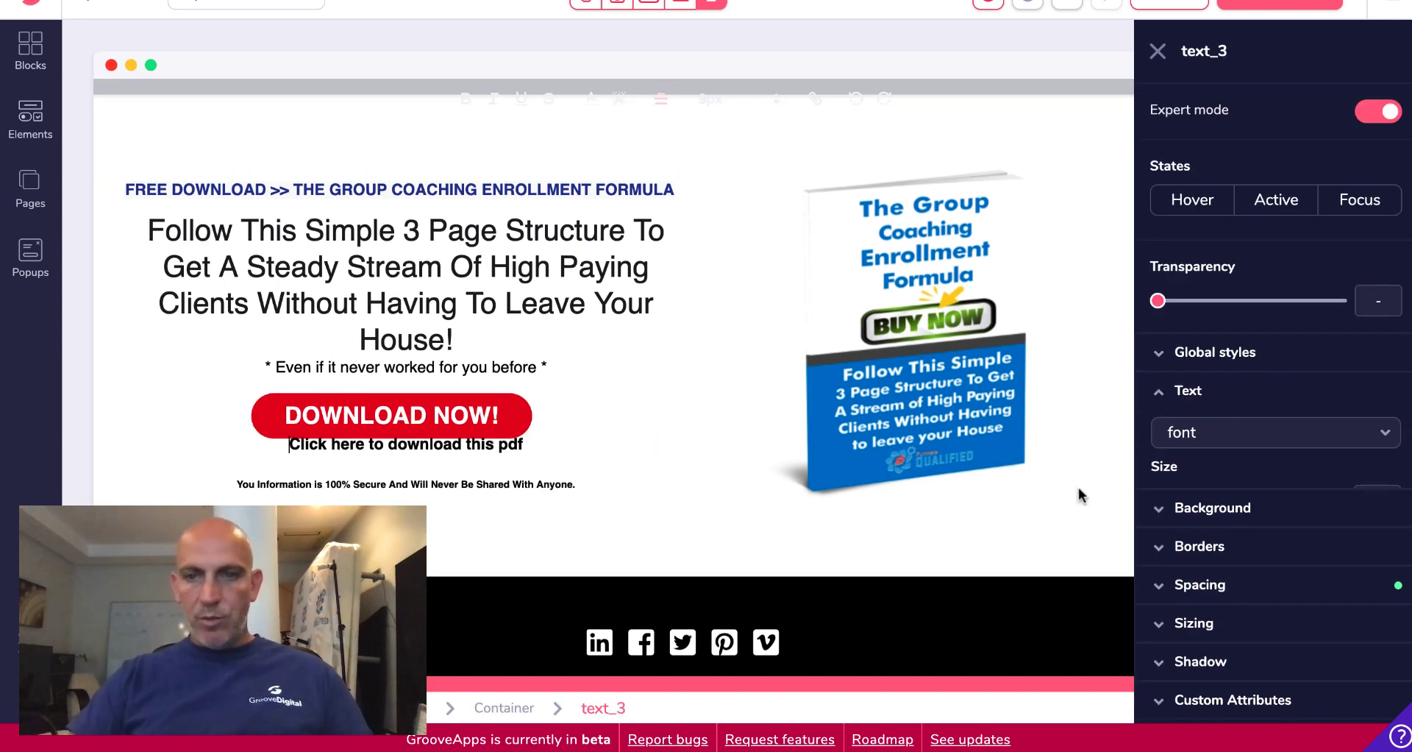
scroll(1214, 545, down, 3)
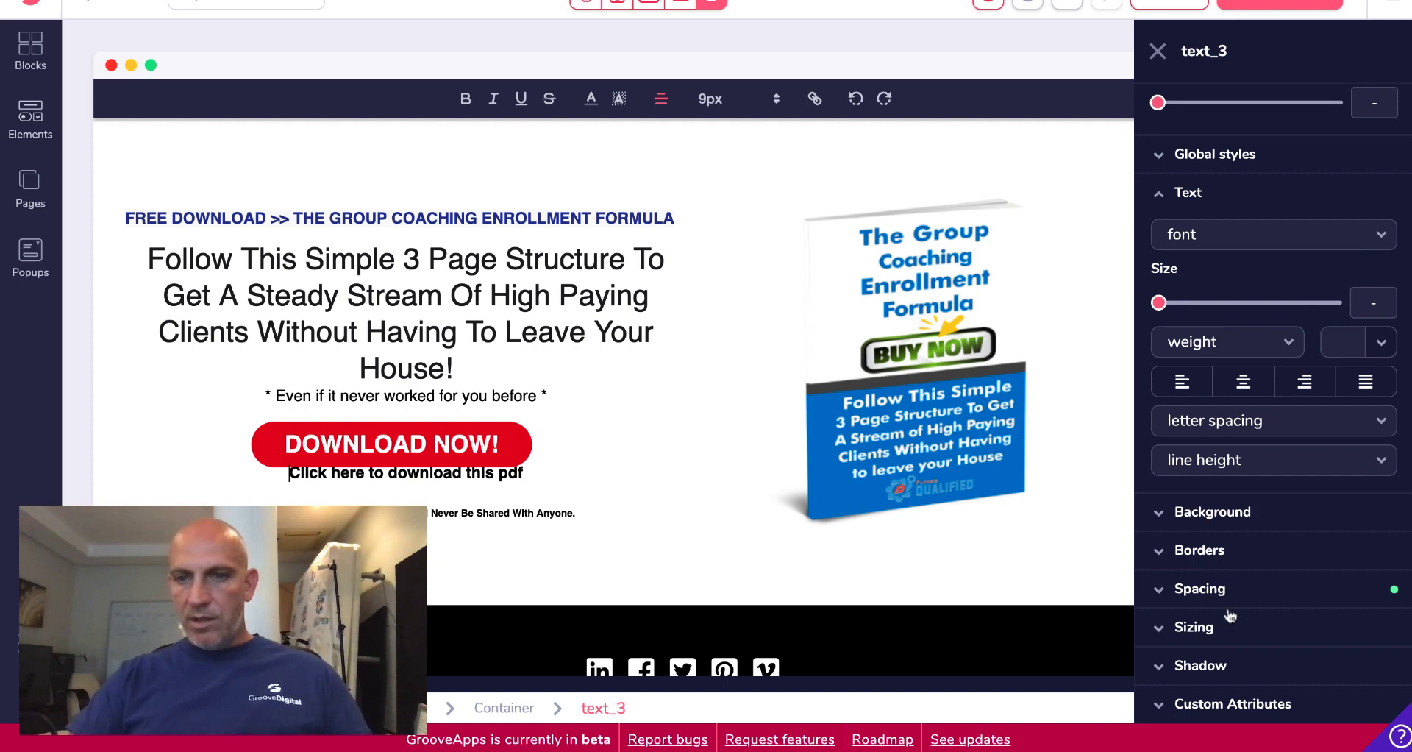
click(1230, 593)
scroll(1241, 591, down, 1)
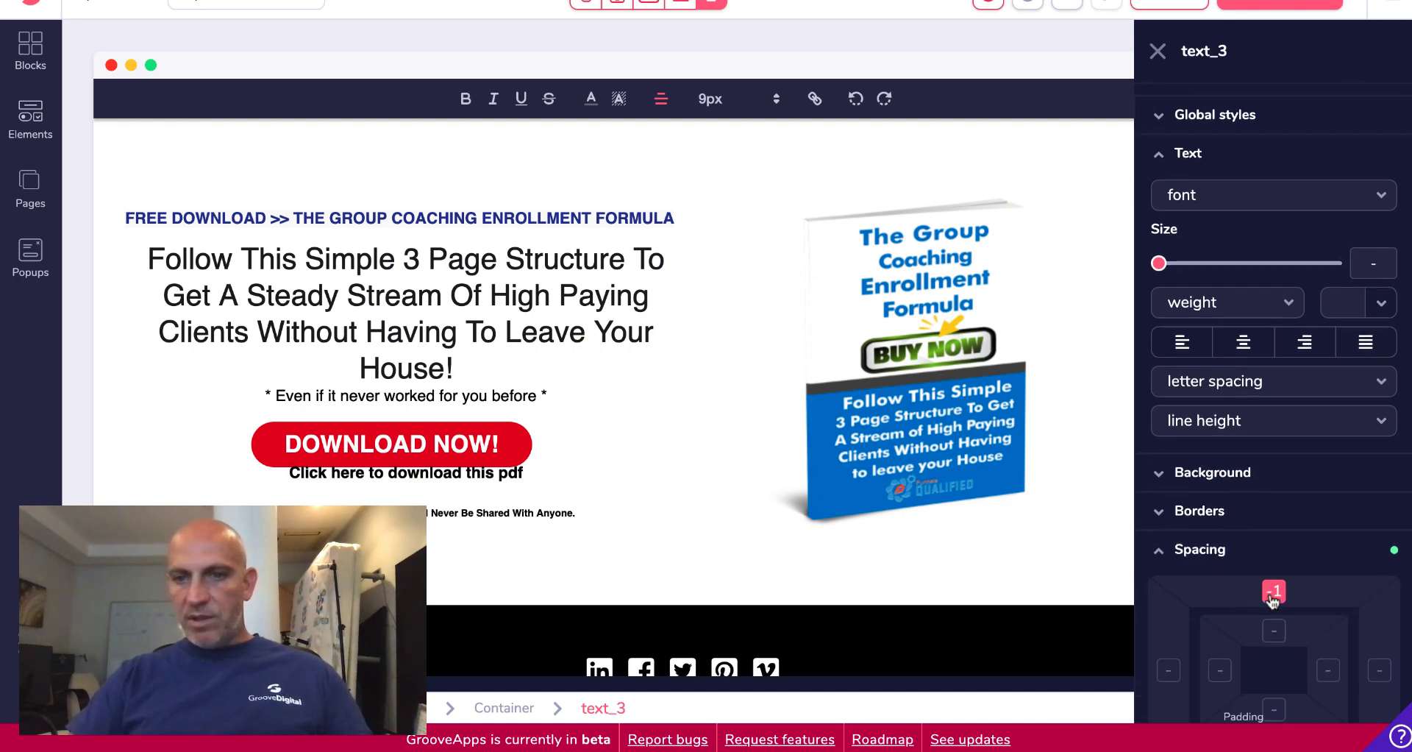
click(1273, 592)
scroll(1221, 603, down, 5)
click(1164, 589)
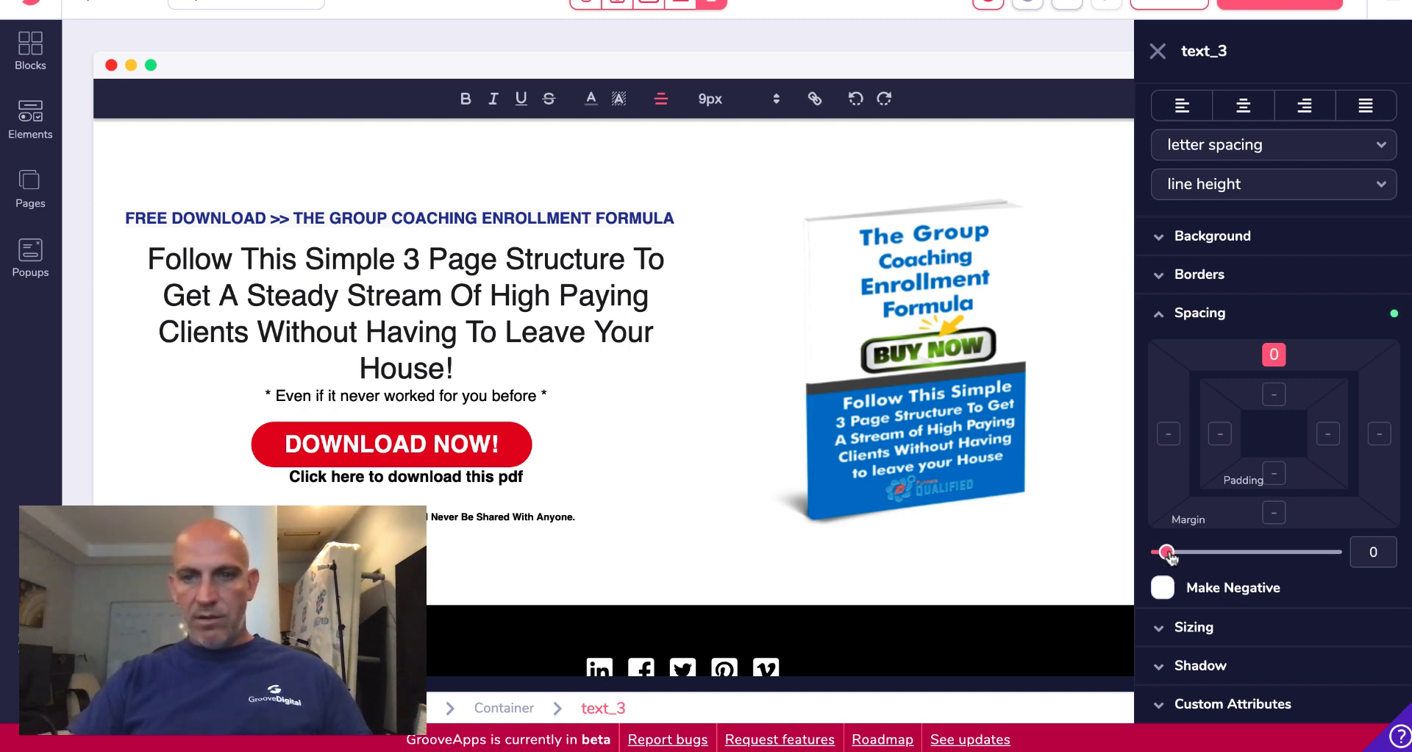
drag(1170, 555, 1177, 558)
click(794, 540)
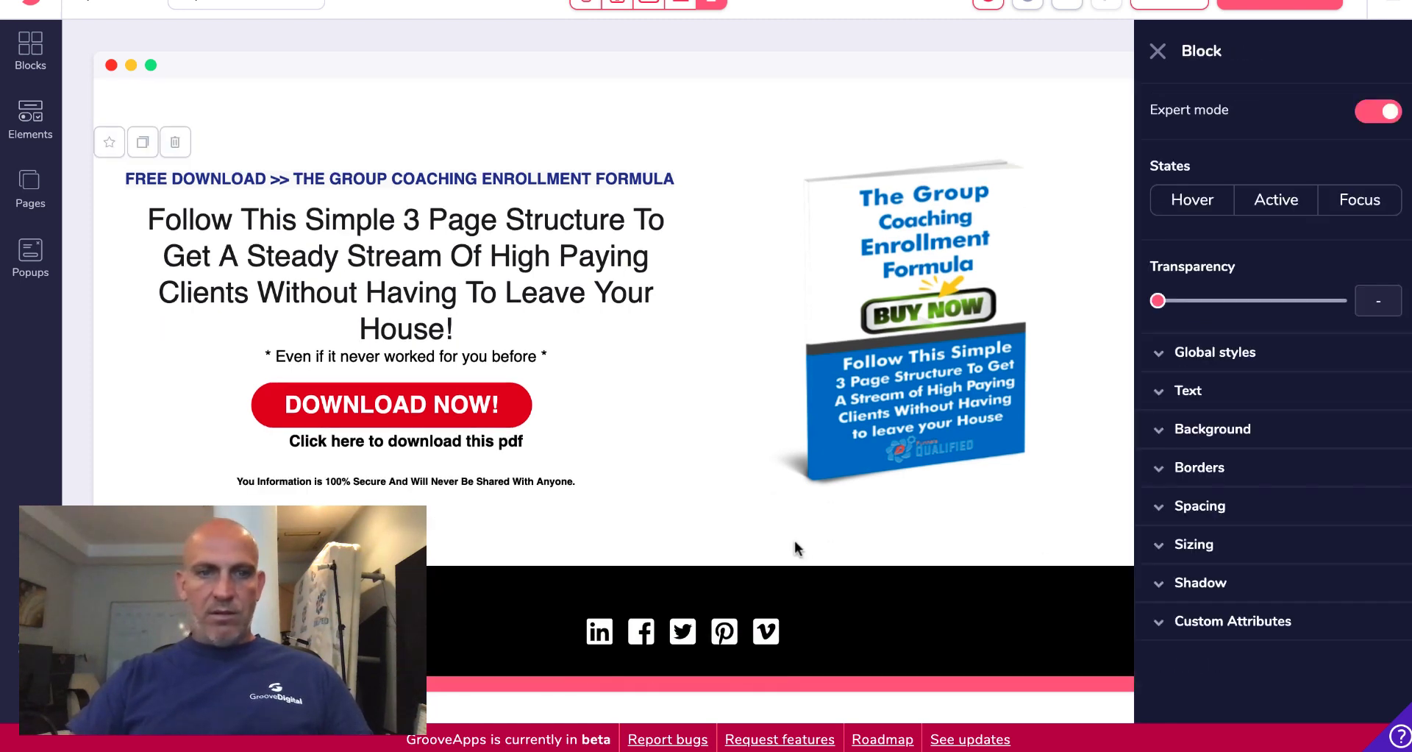
click(1158, 50)
Save the page, create Popup 1 for the Optin page, and copy the example popup's headline
click(1171, 30)
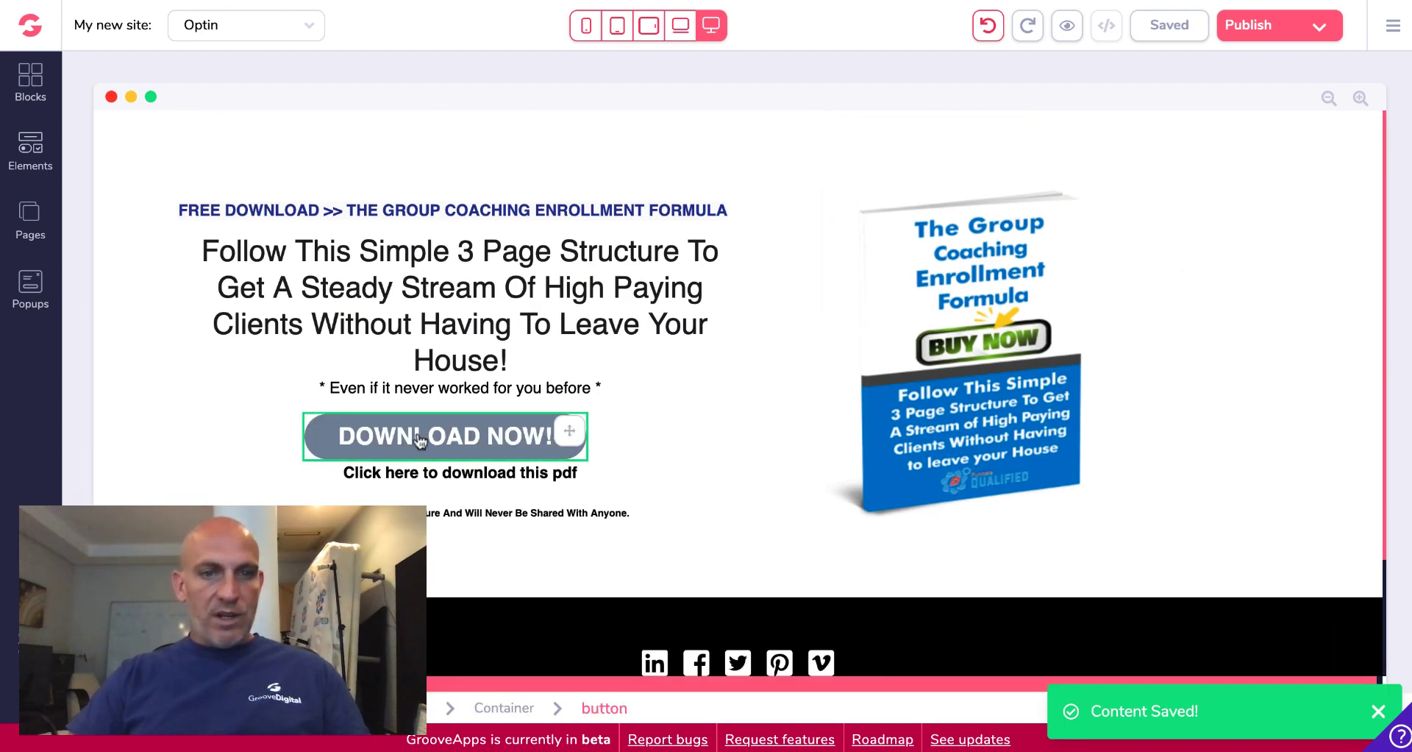
click(32, 289)
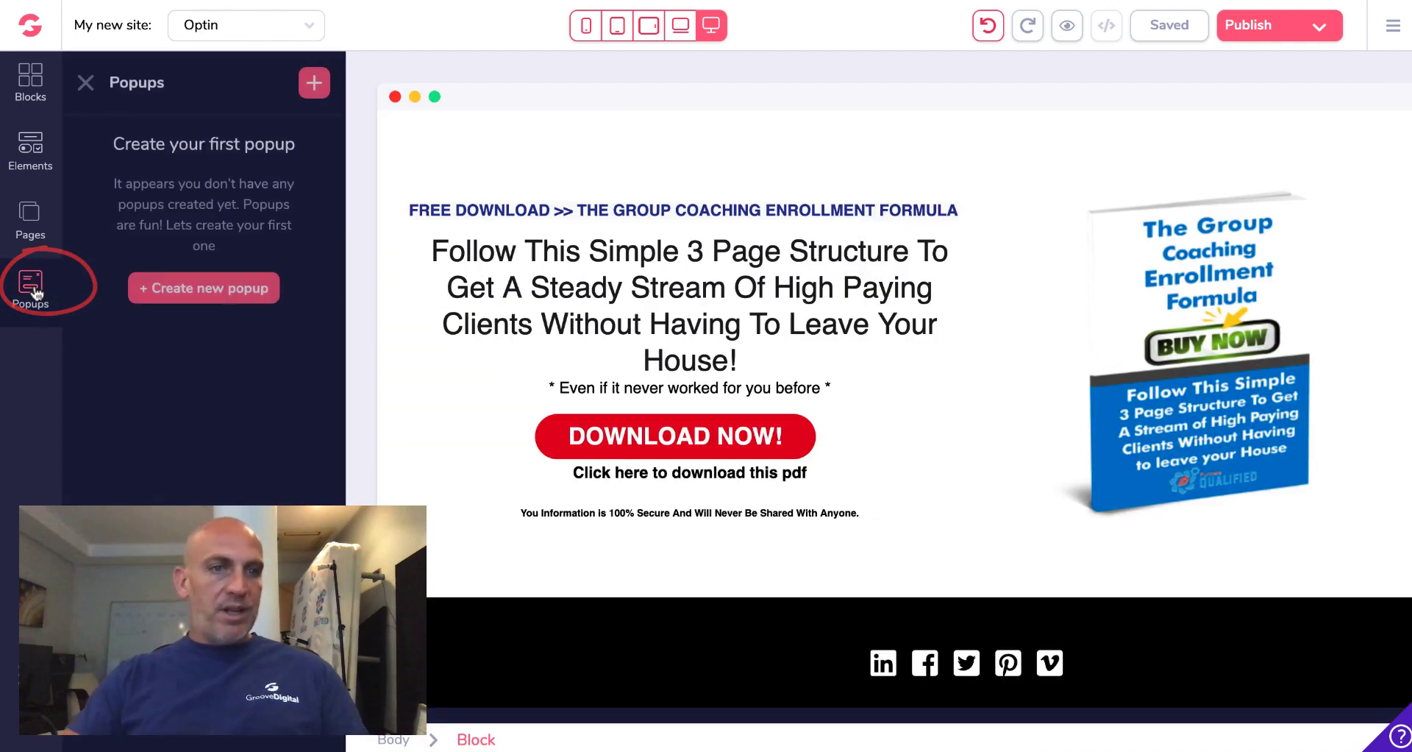
click(177, 290)
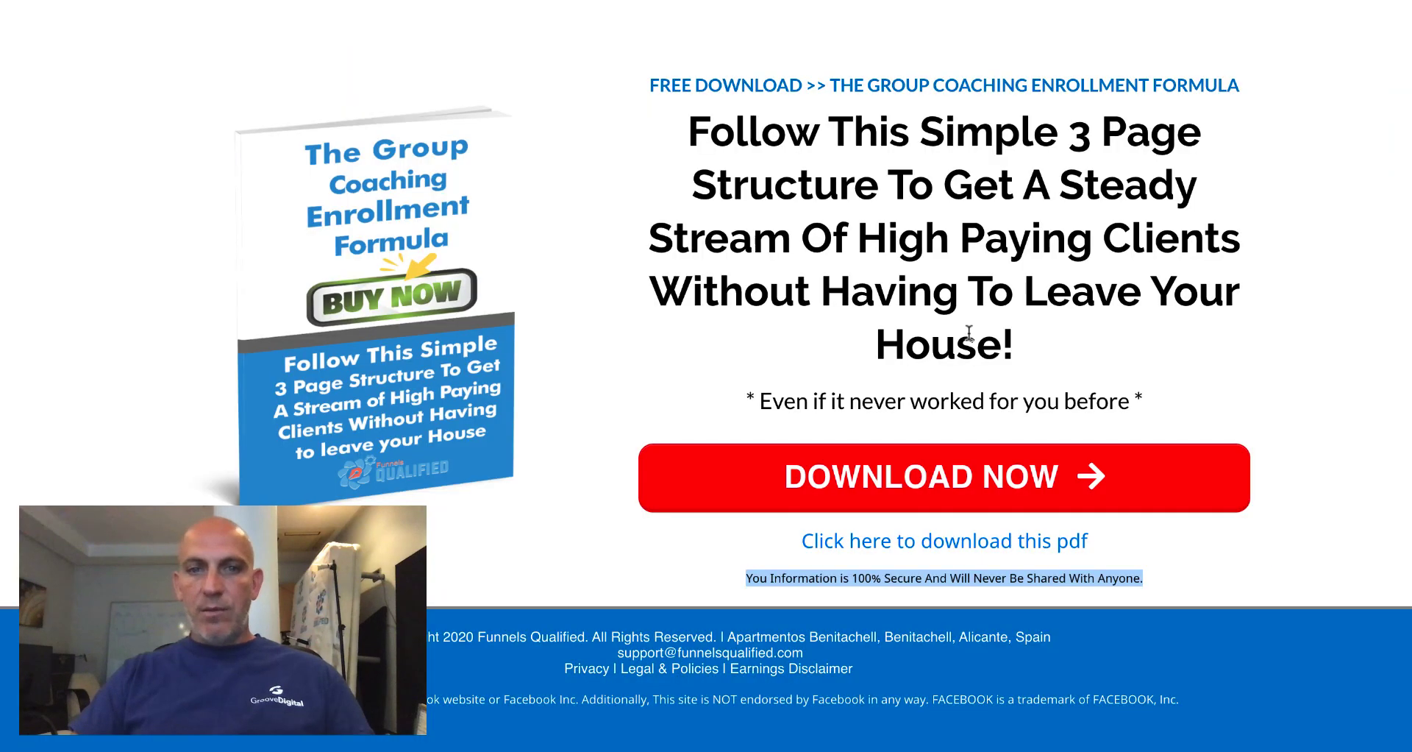
click(925, 466)
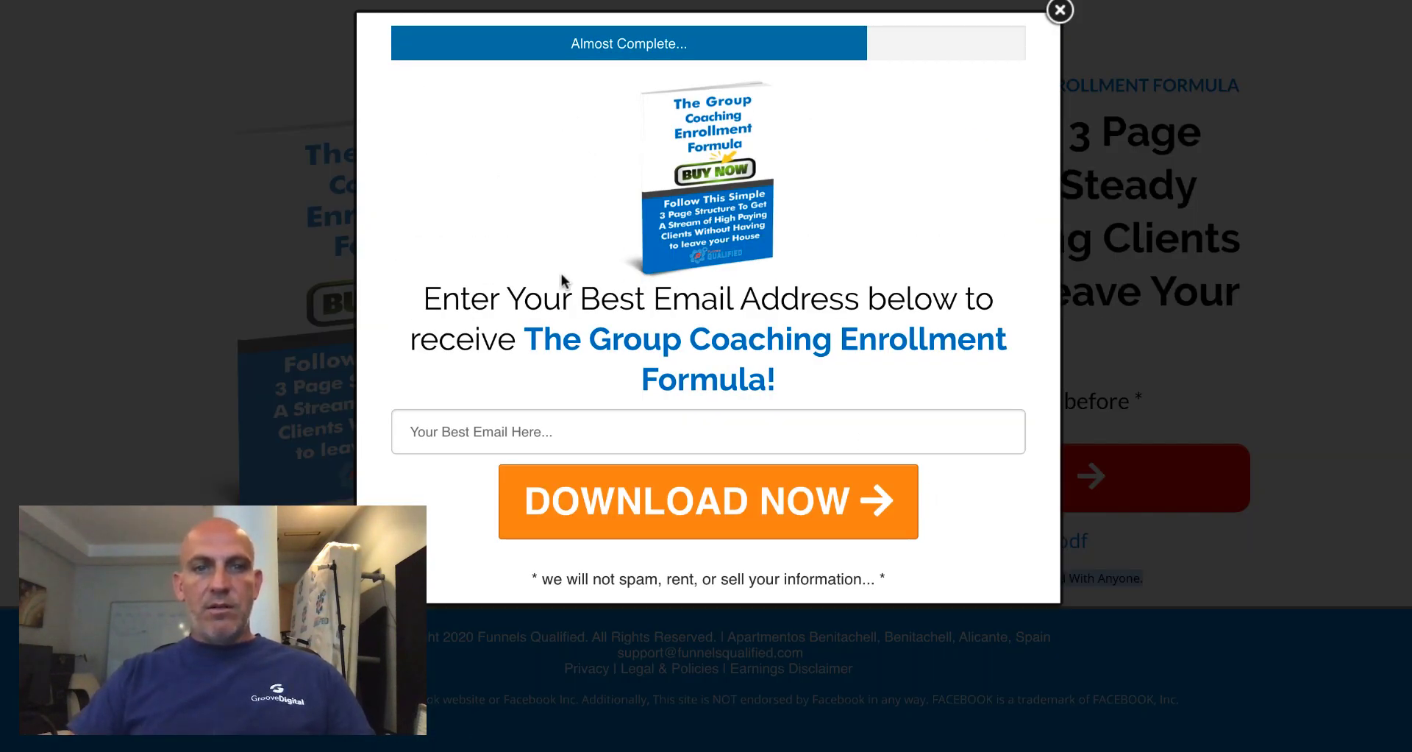
drag(425, 299, 853, 365)
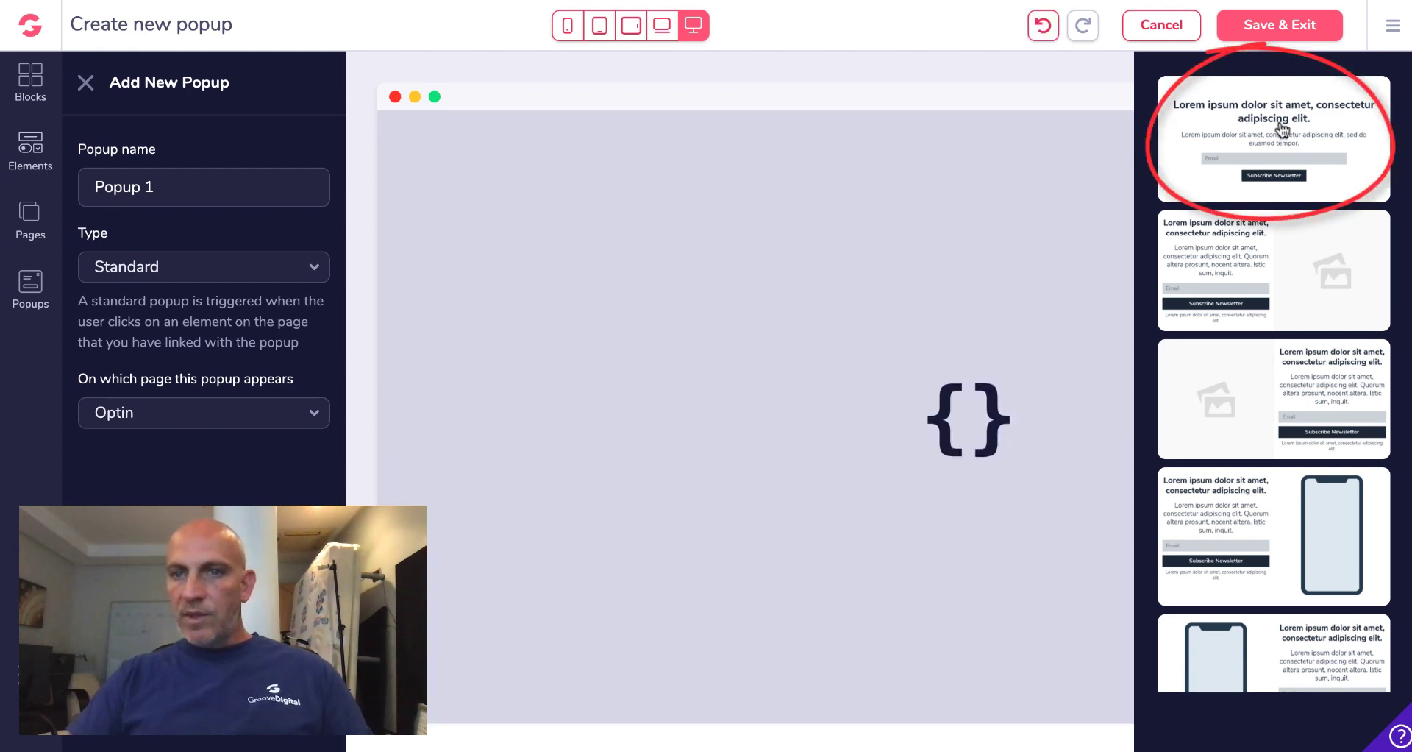
Apply the newsletter template and paste the copied email-request headline into its heading
click(1283, 130)
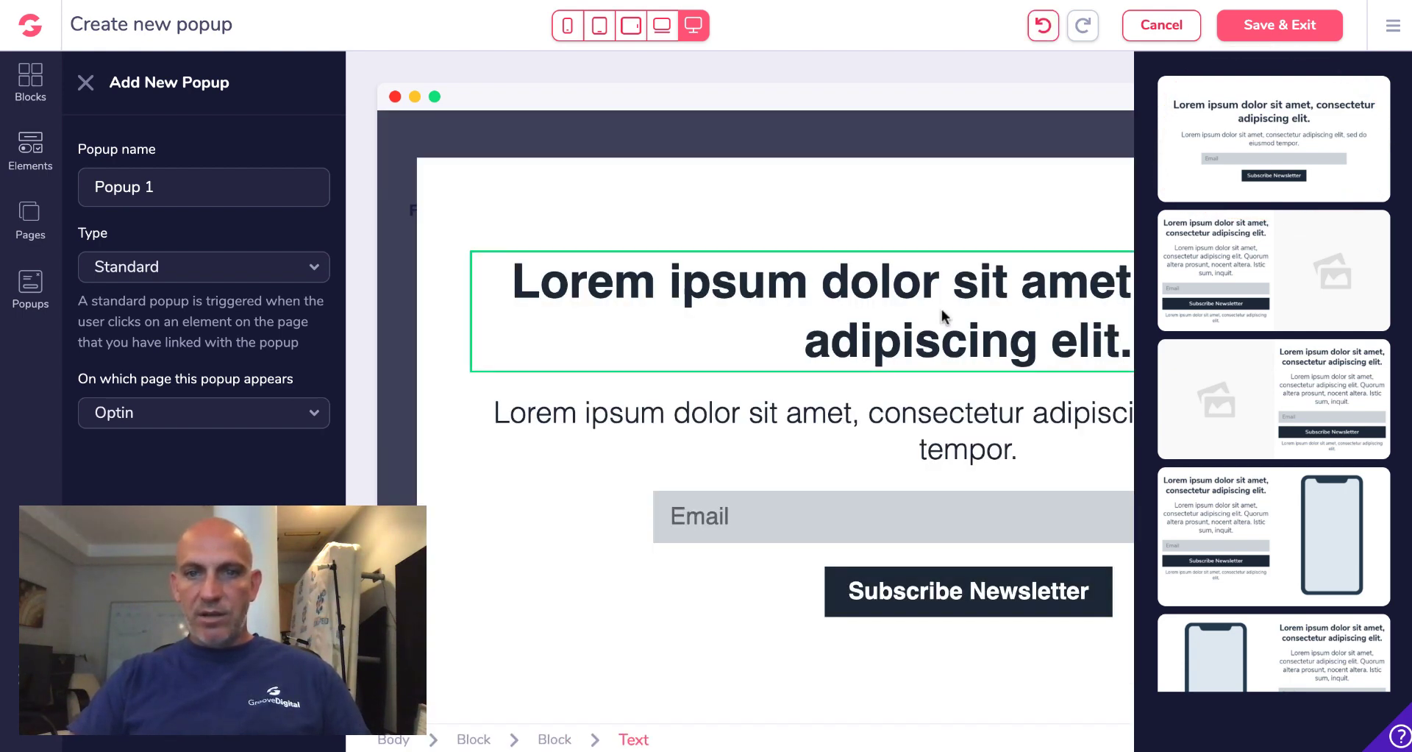
click(944, 316)
triple_click(935, 293)
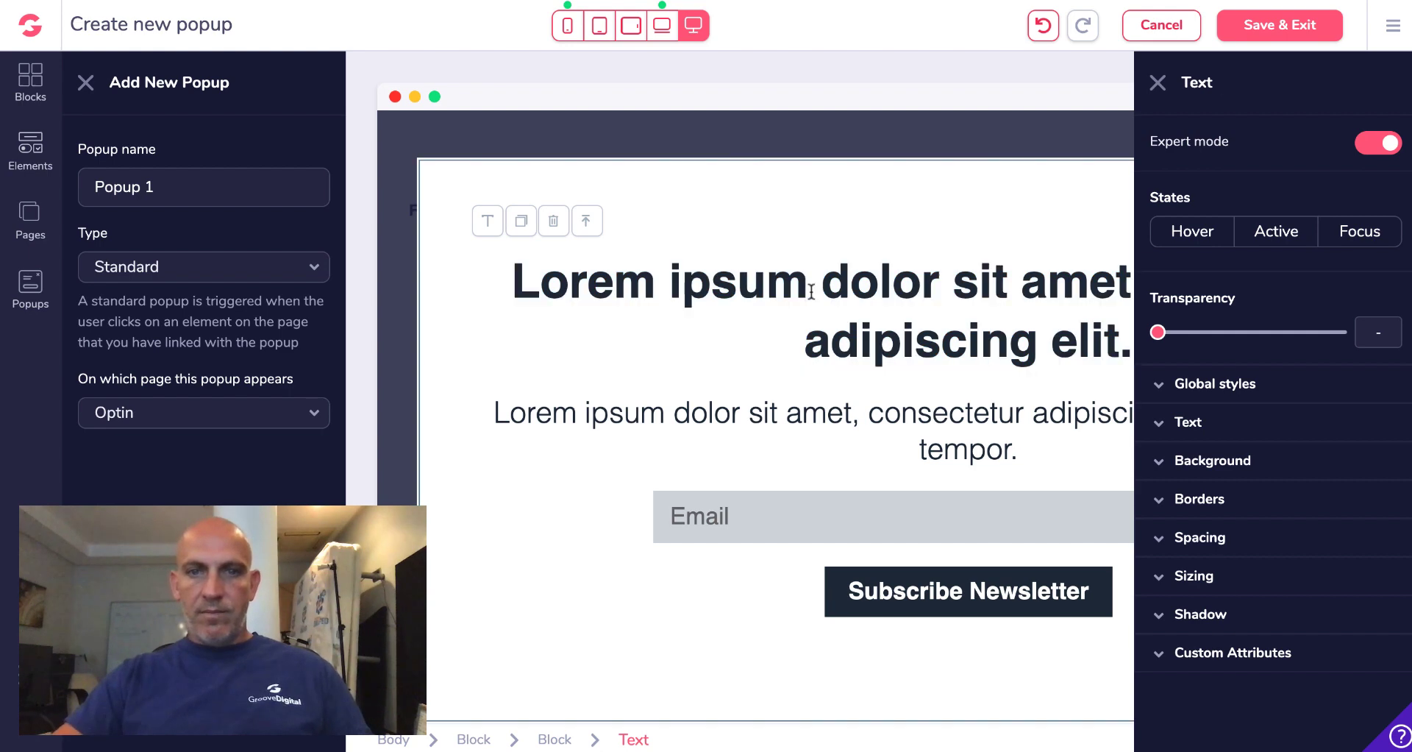
click(811, 292)
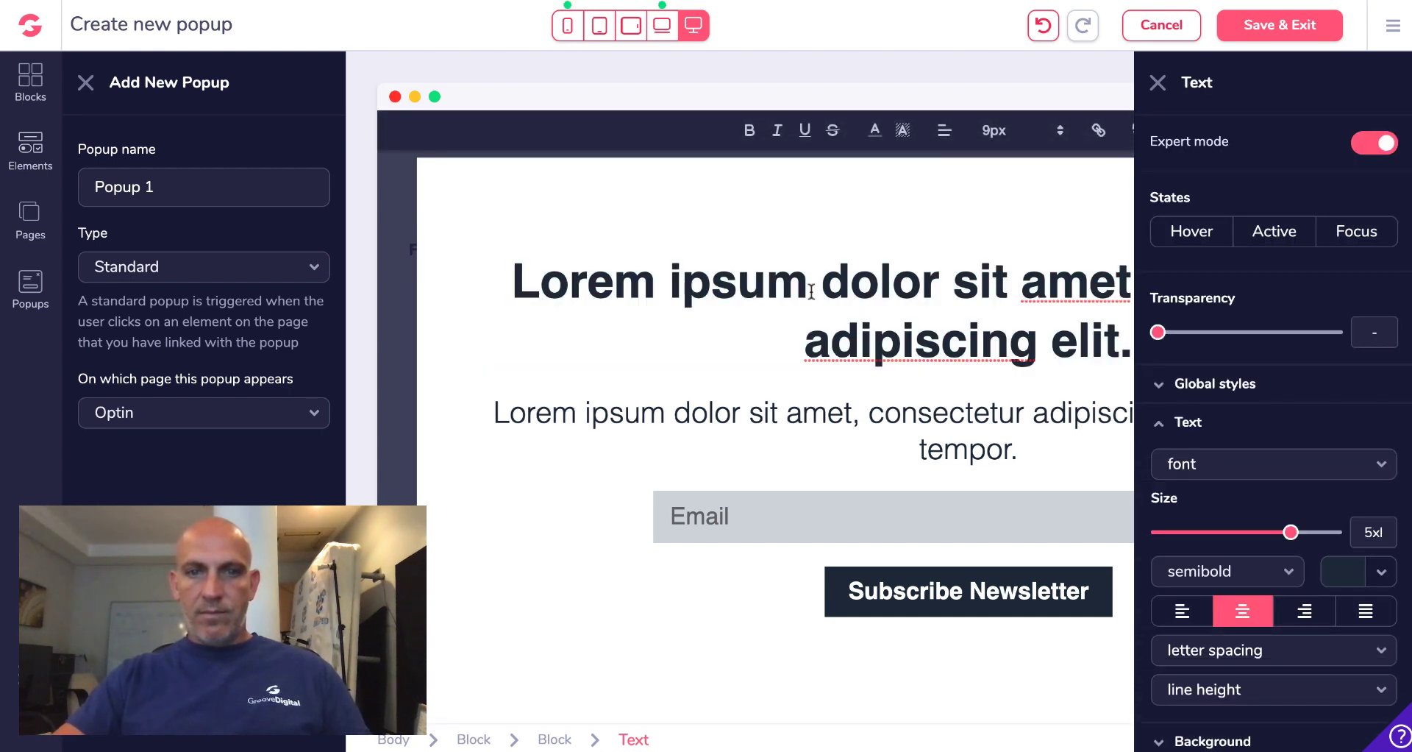
text(Enter Your Best Email Address to receive The Group Coaching Formula!)
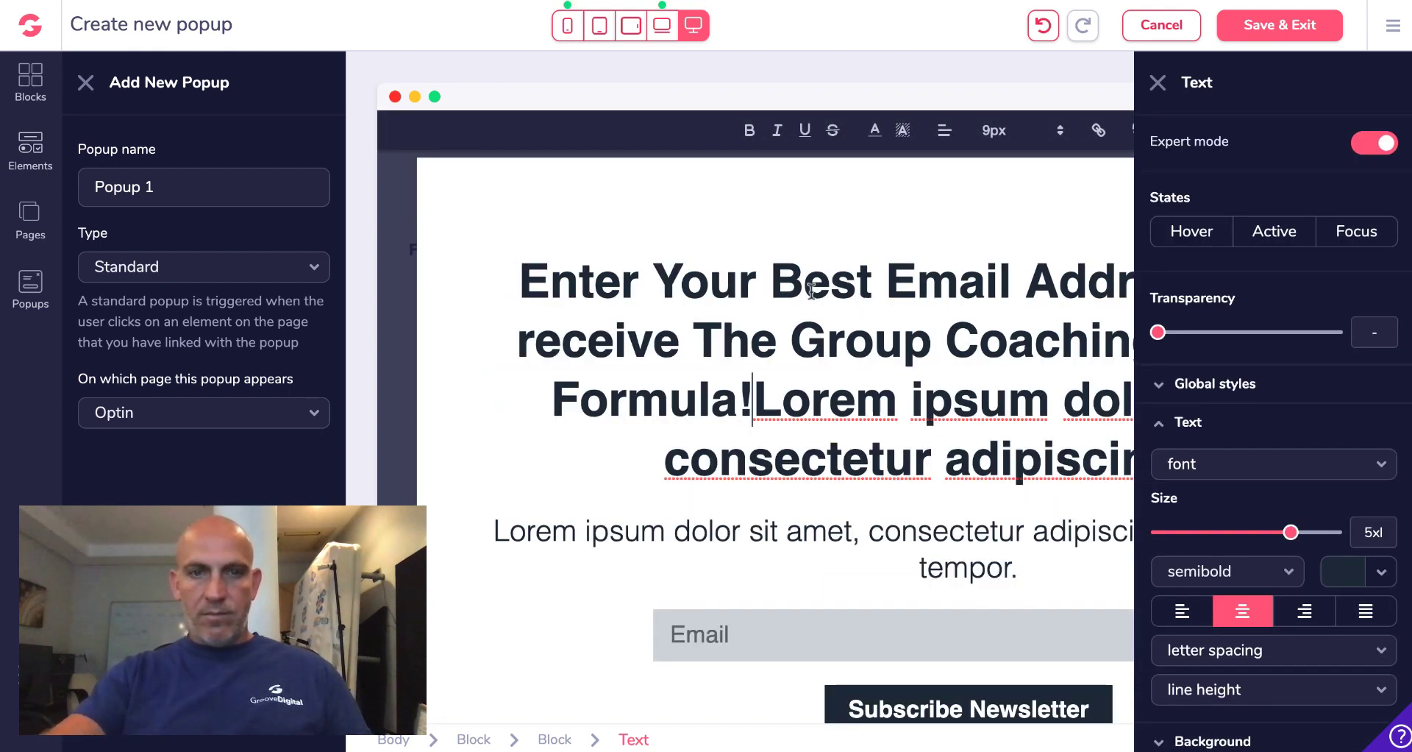
Delete the leftover Lorem ipsum words, including 'piscing' and 'elit.', from the headline
drag(758, 392, 991, 460)
key(BackSpace)
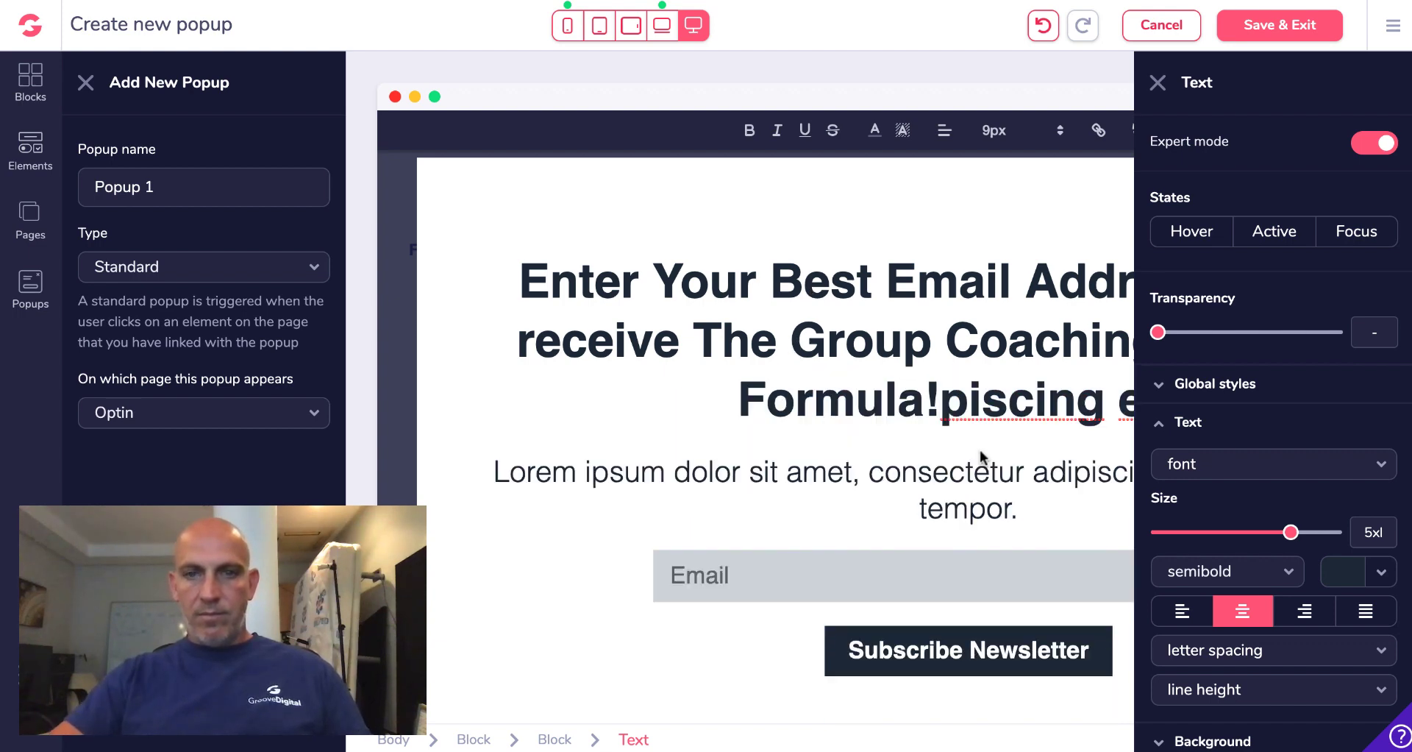
drag(942, 401, 1099, 401)
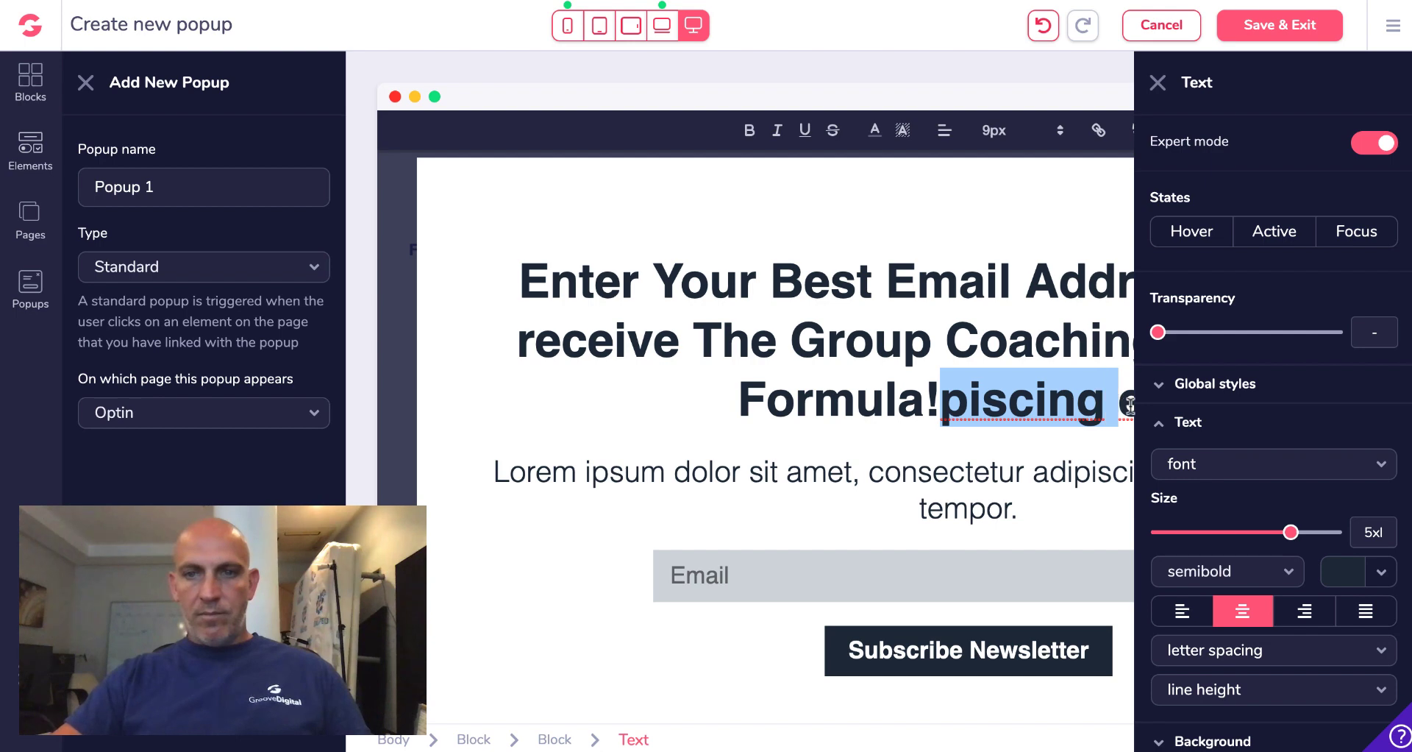
key(BackSpace)
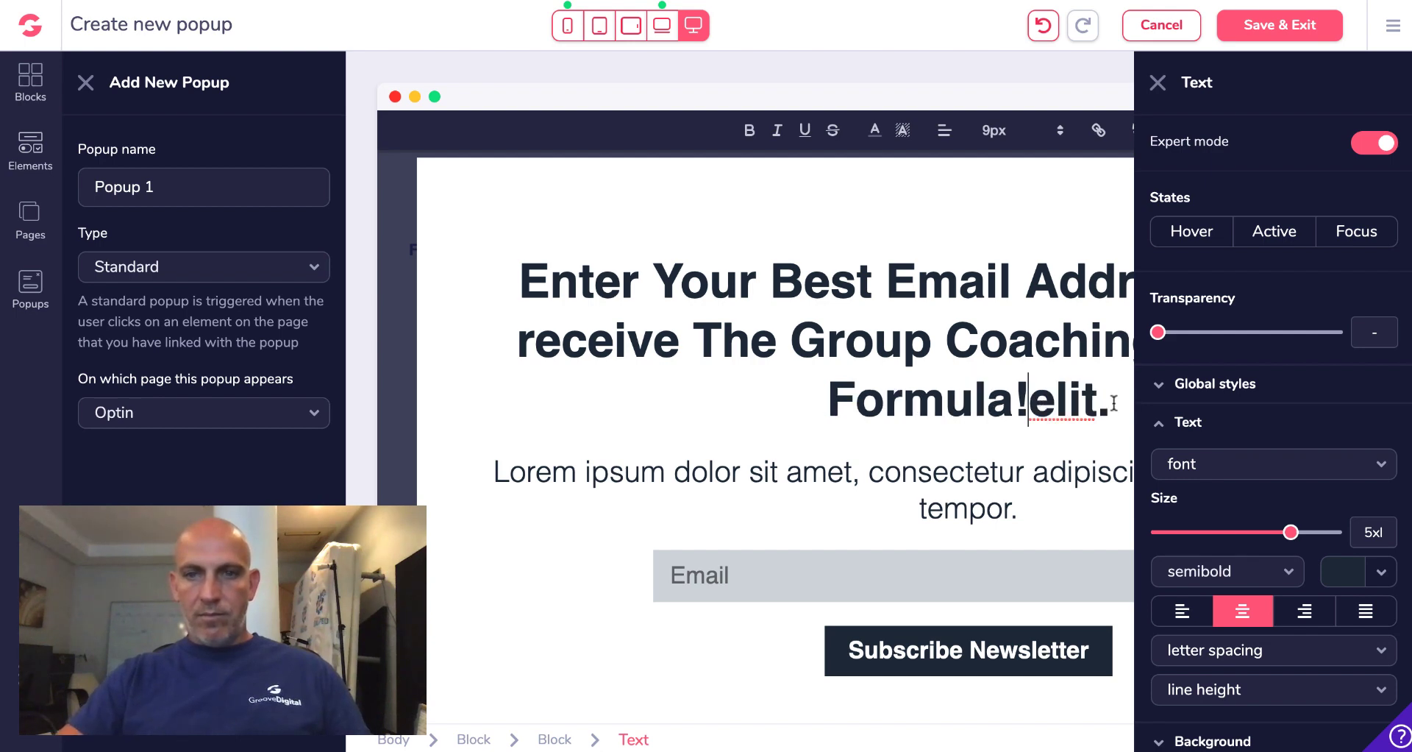
drag(1033, 401, 1111, 401)
key(BackSpace)
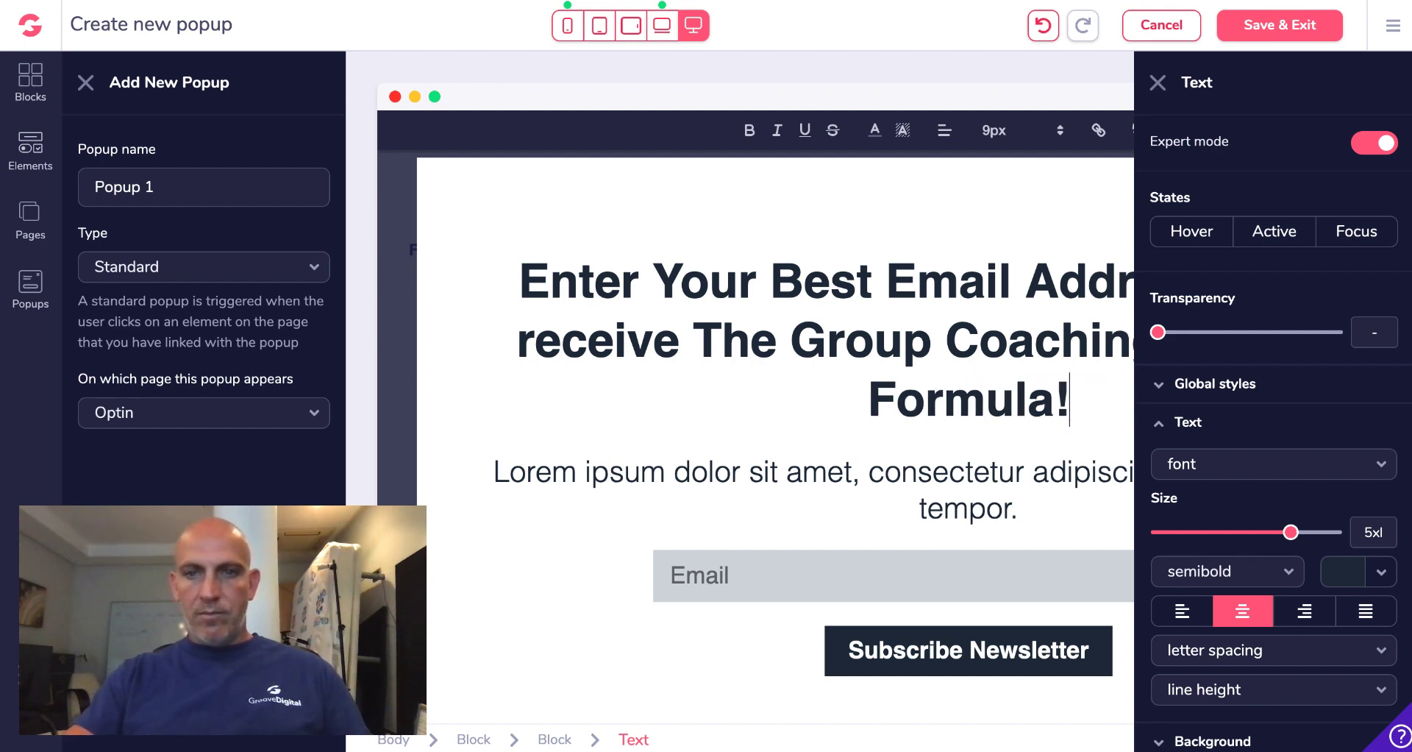
click(962, 395)
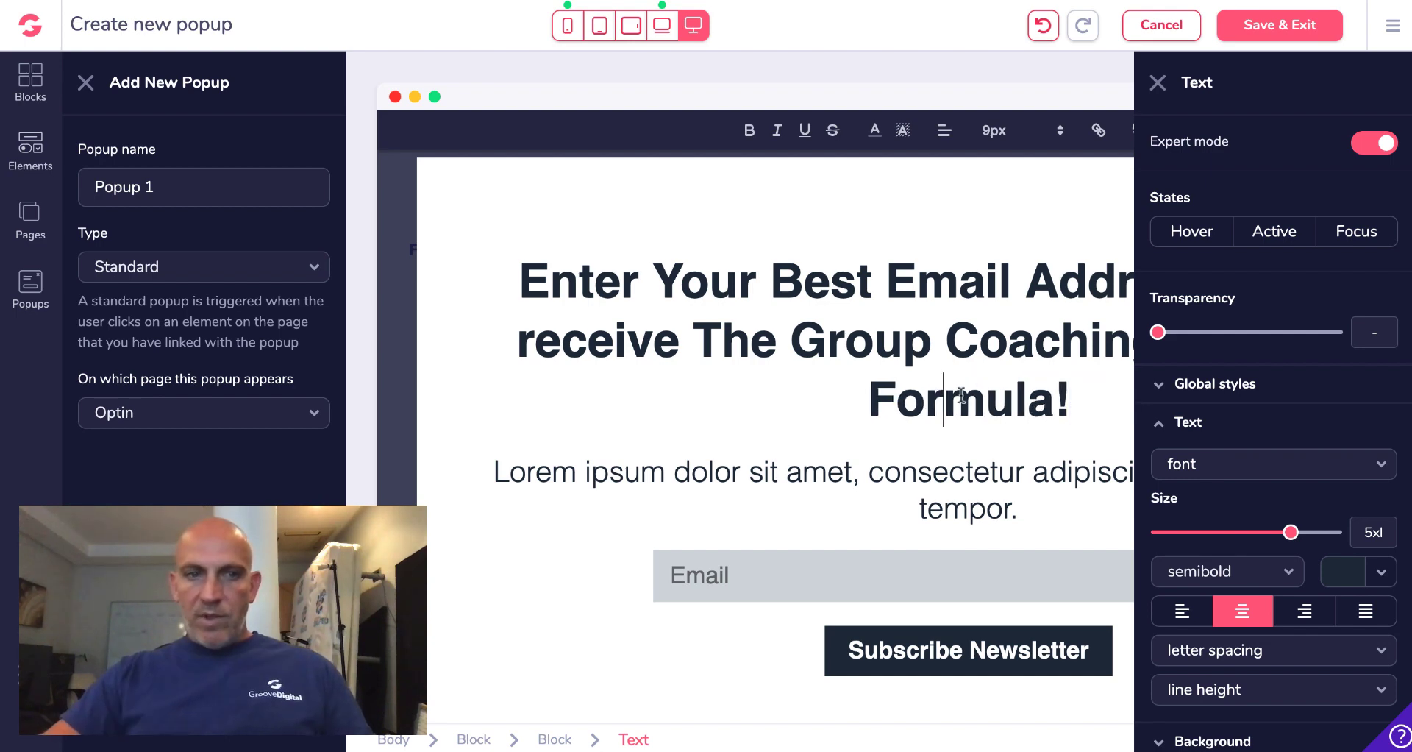
Add an image element below the popup headline and fill it with the Enrollment Formula book cover
click(15, 153)
scroll(140, 342, down, 15)
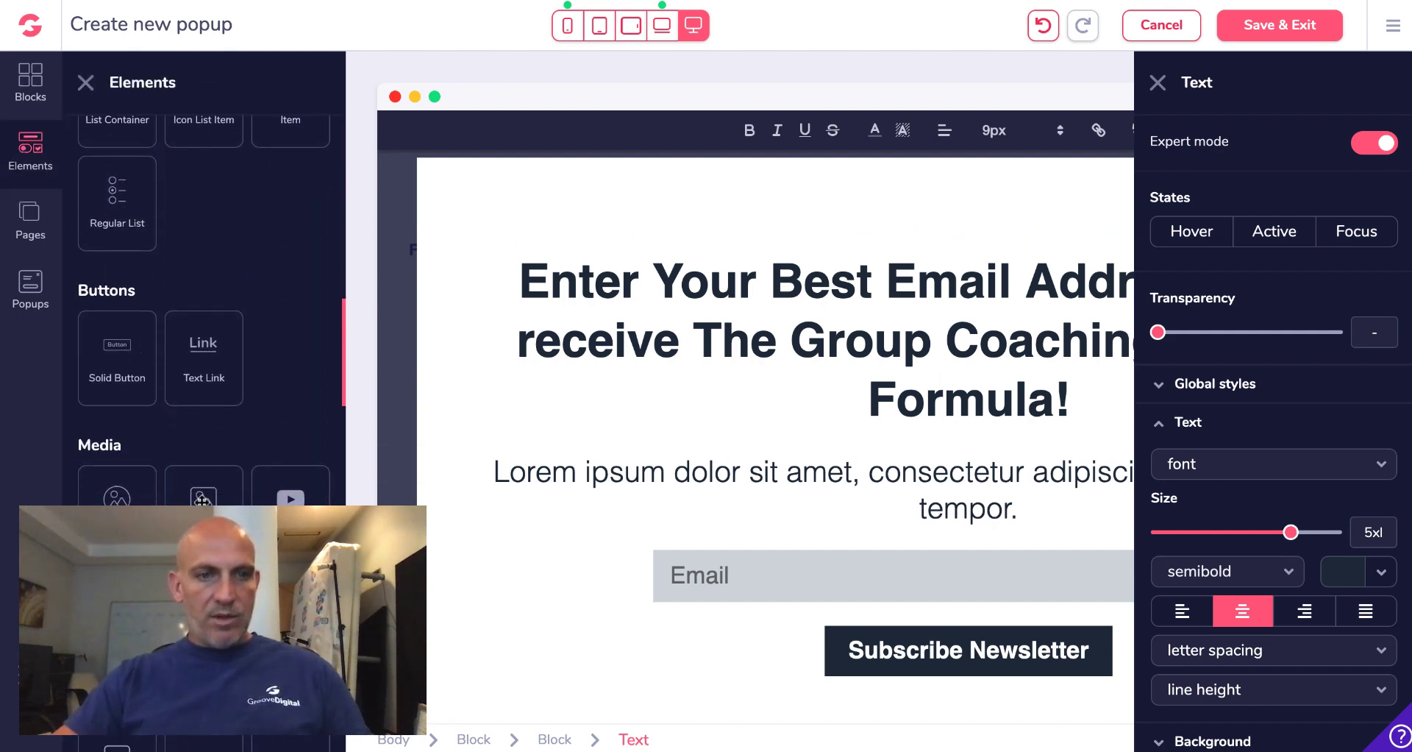
drag(203, 500, 974, 513)
click(627, 516)
click(1266, 147)
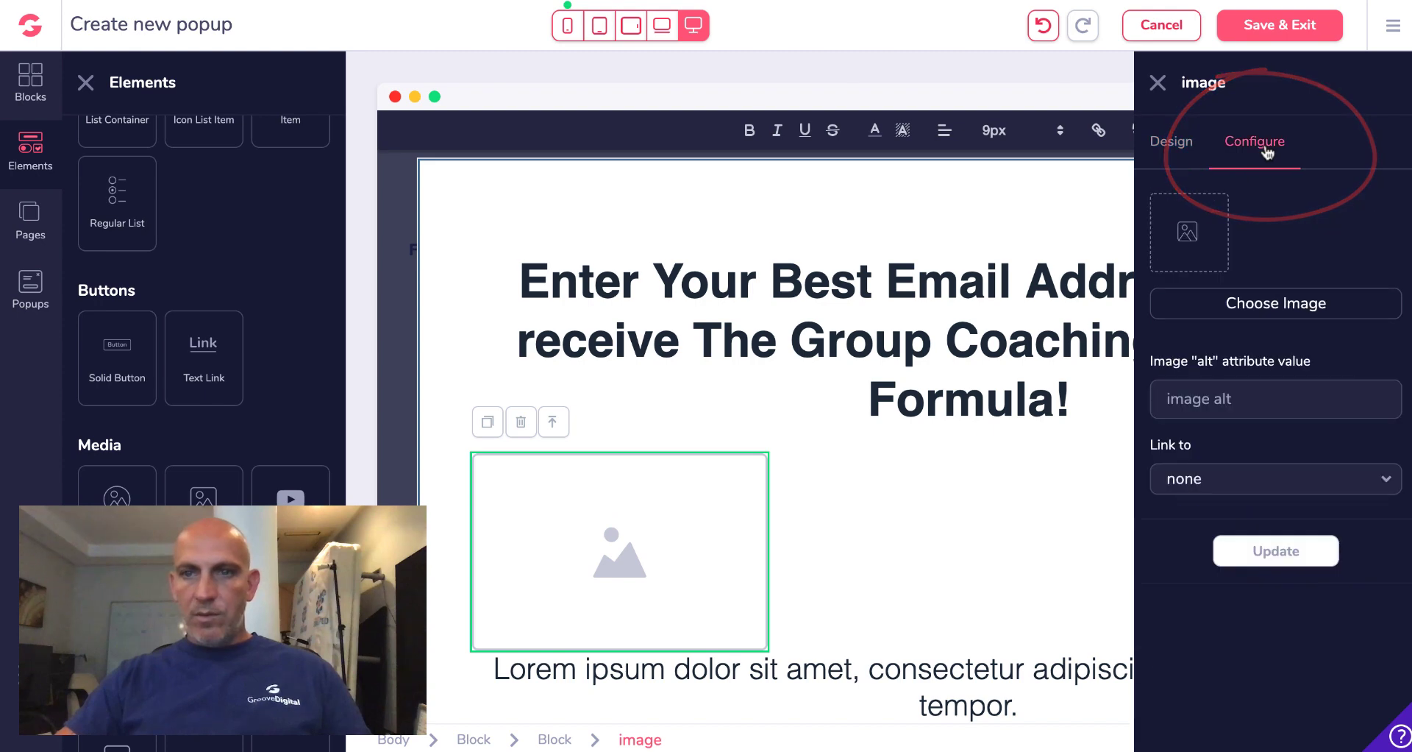
click(1255, 302)
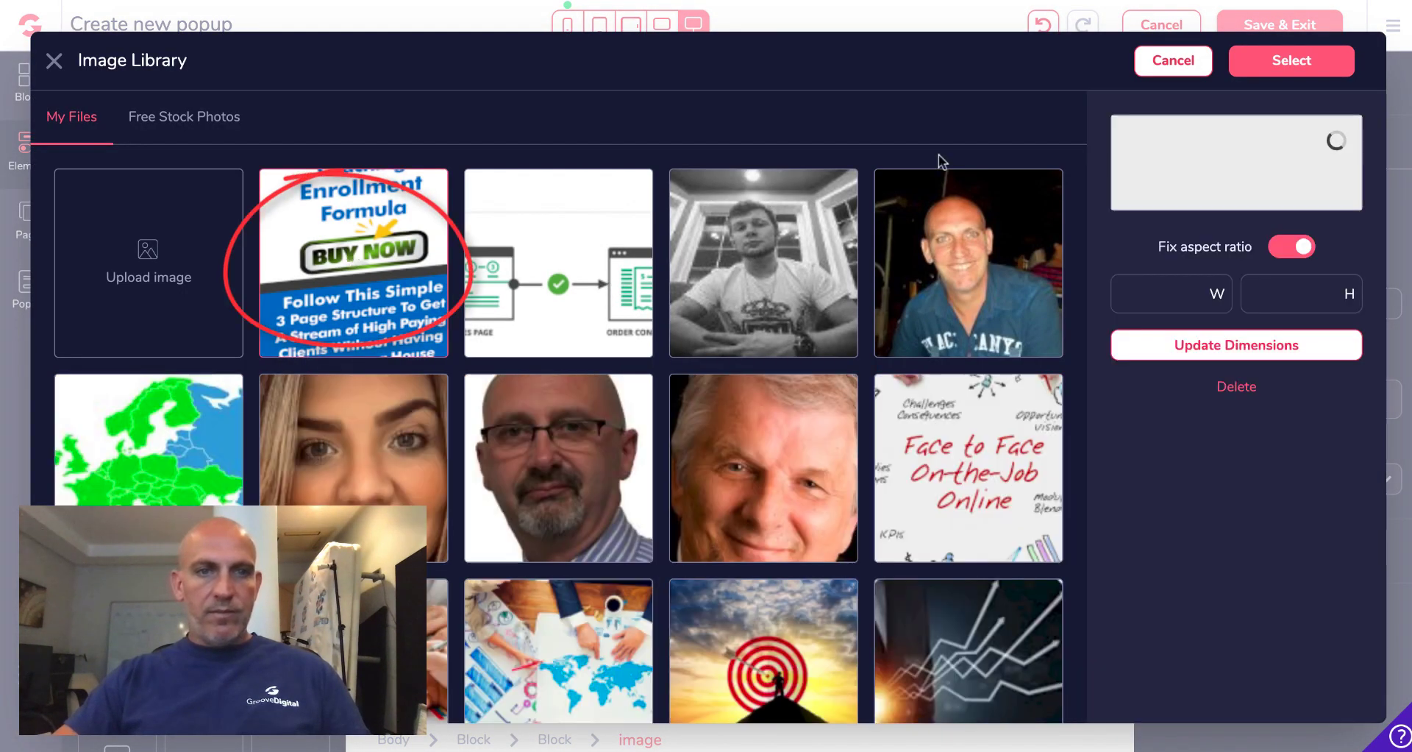
click(1298, 61)
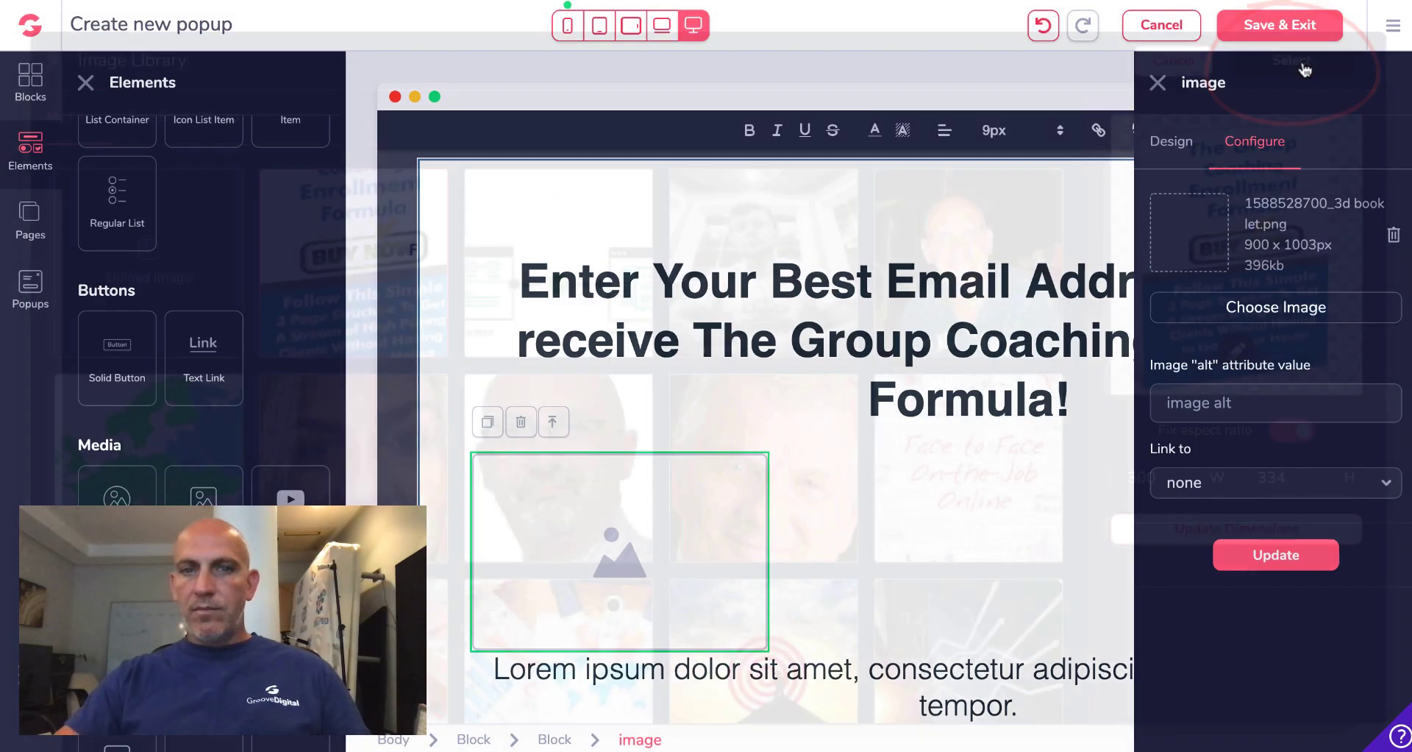
click(1284, 556)
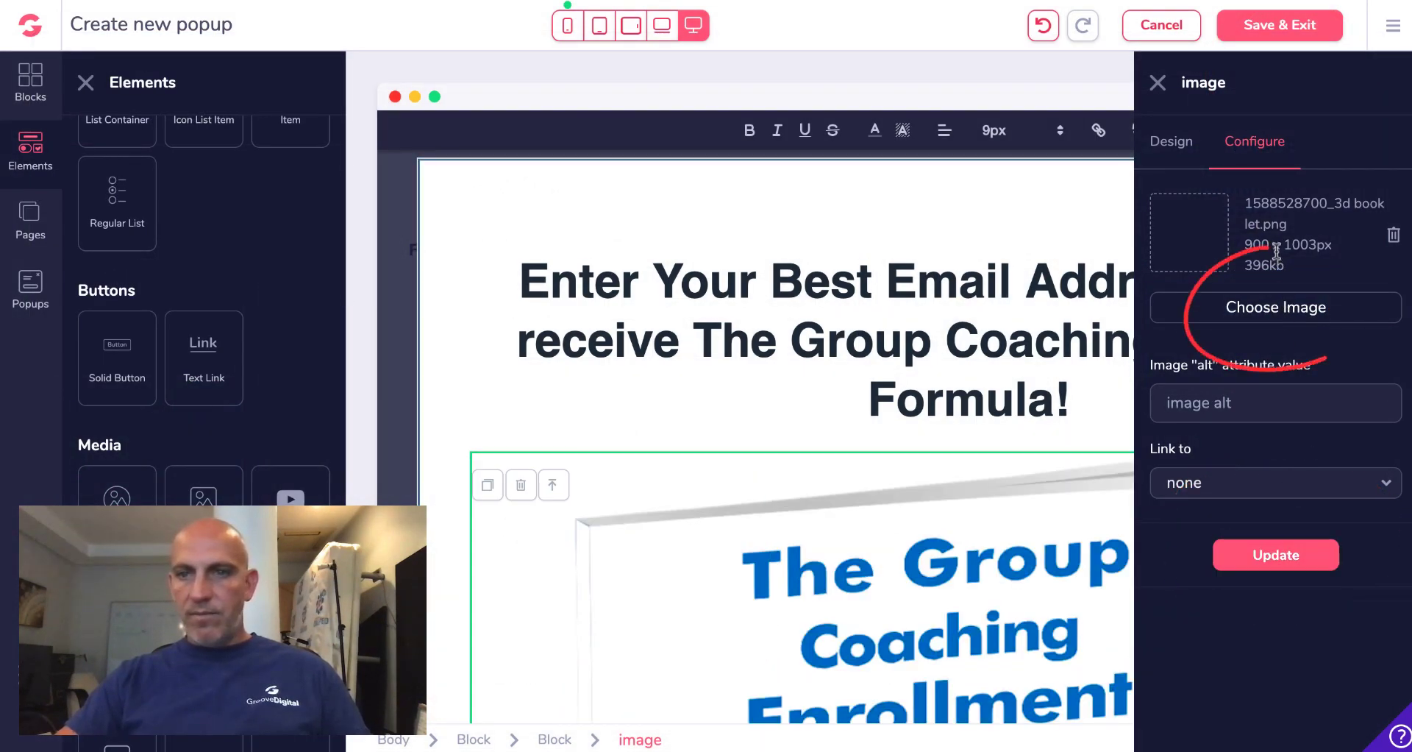
Resize the book cover to 200 px wide in the image library and reinsert it
click(1274, 310)
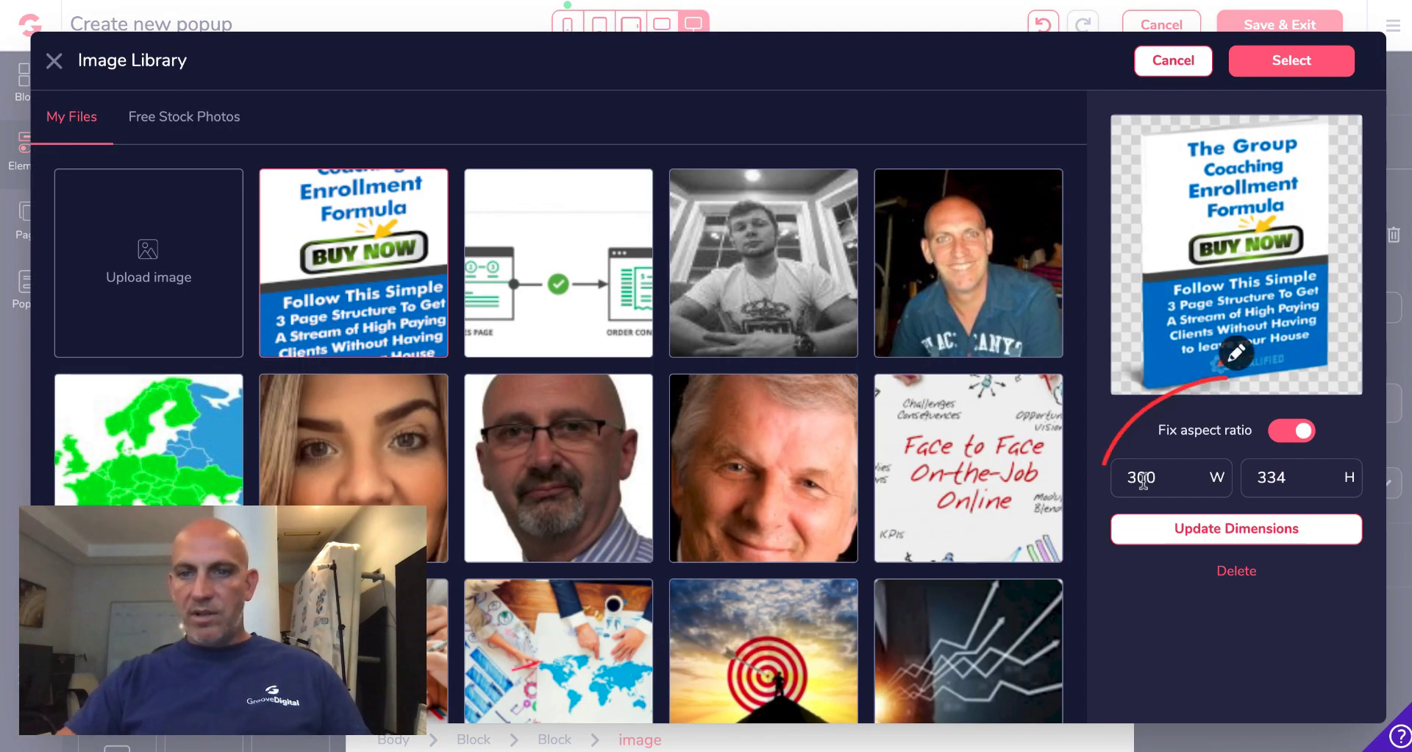
click(1135, 478)
key(BackSpace)
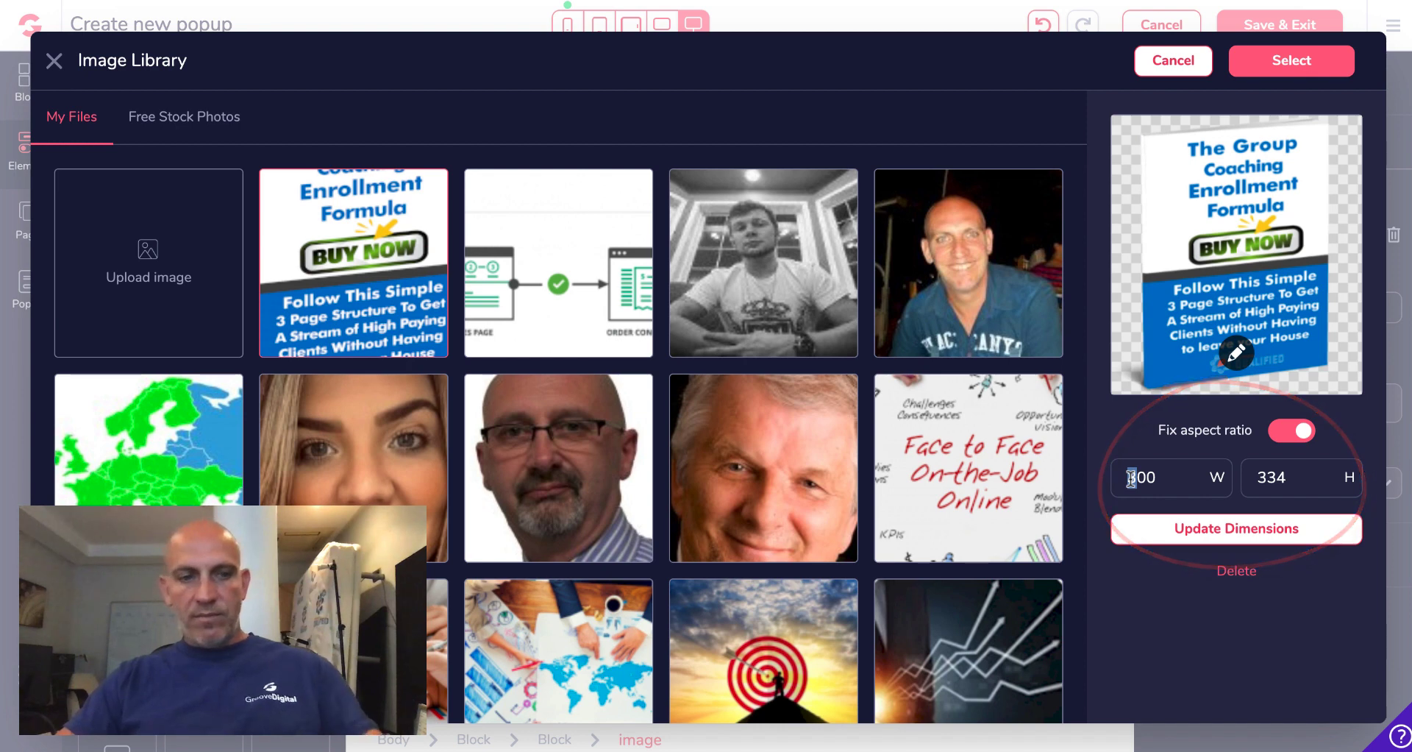
text(2)
click(1265, 529)
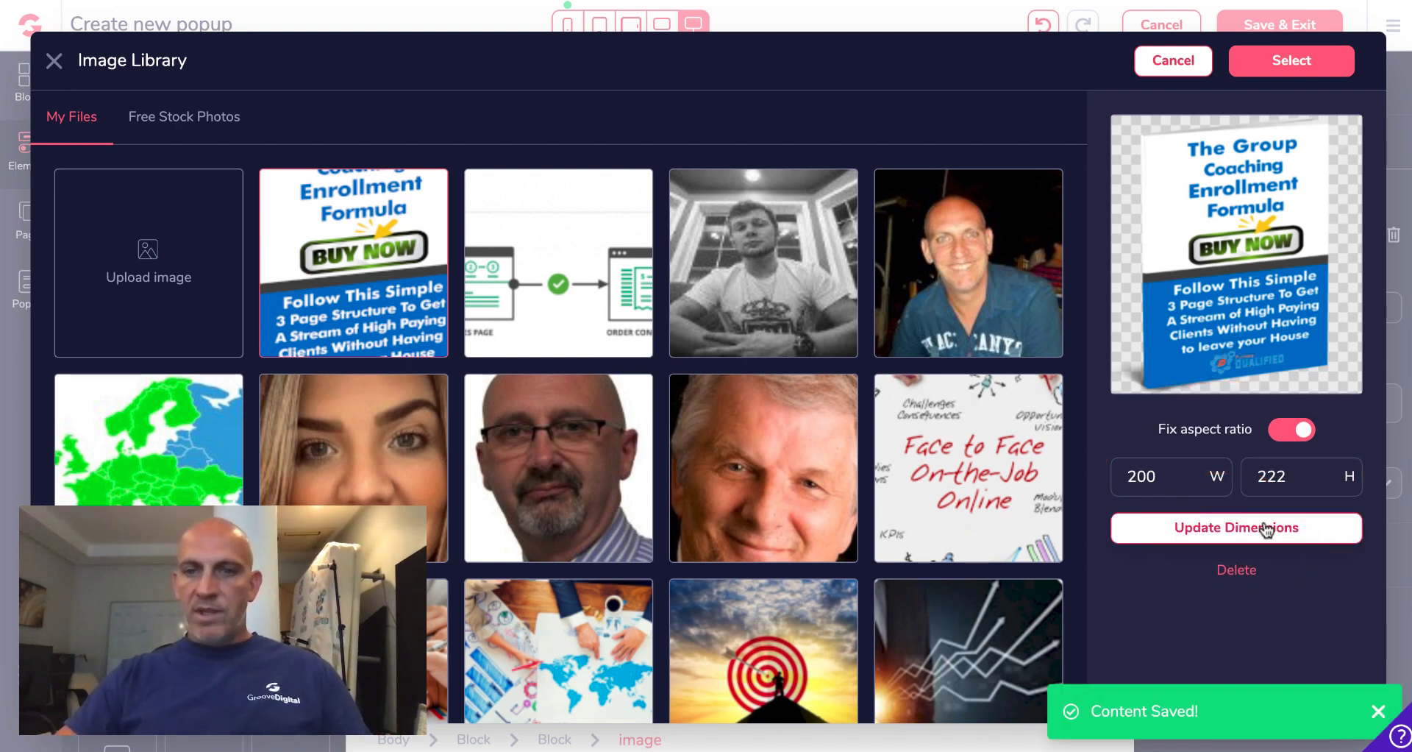
click(1293, 62)
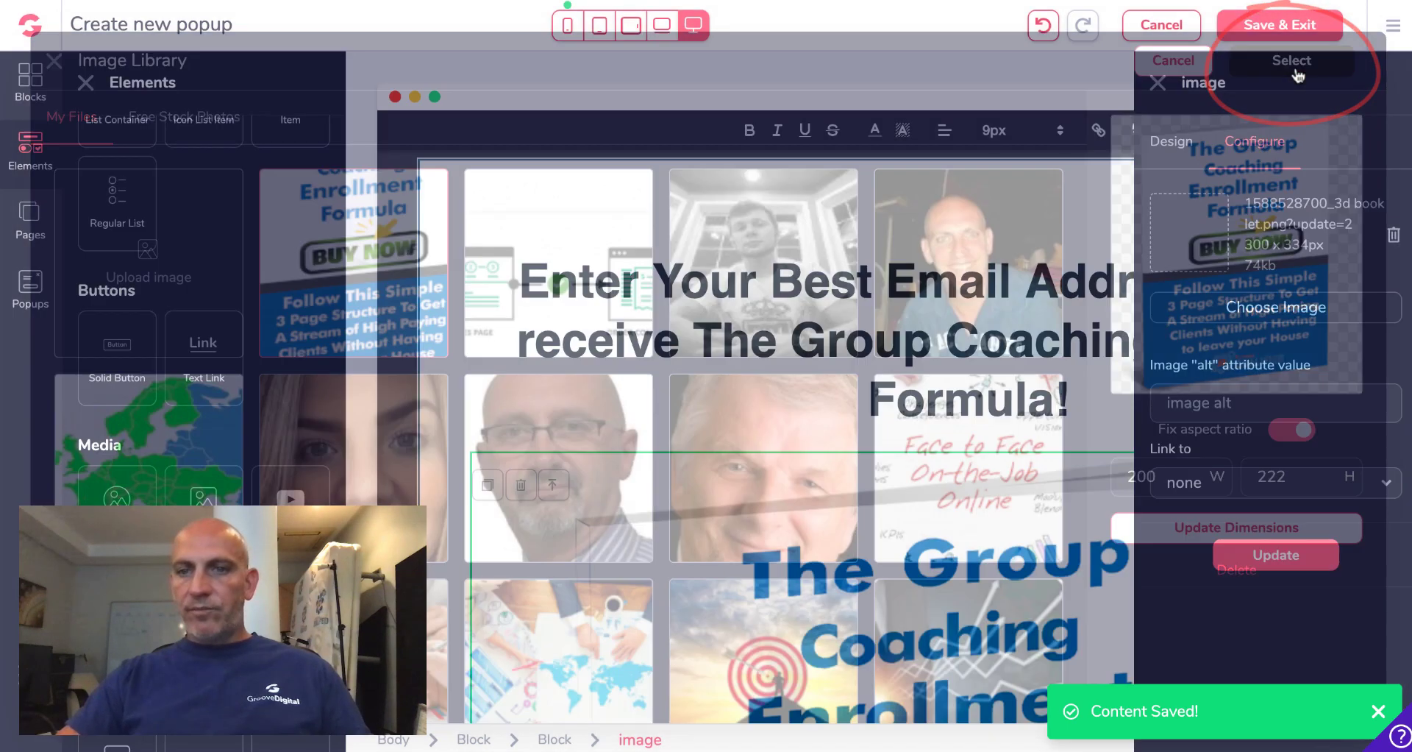
click(1280, 548)
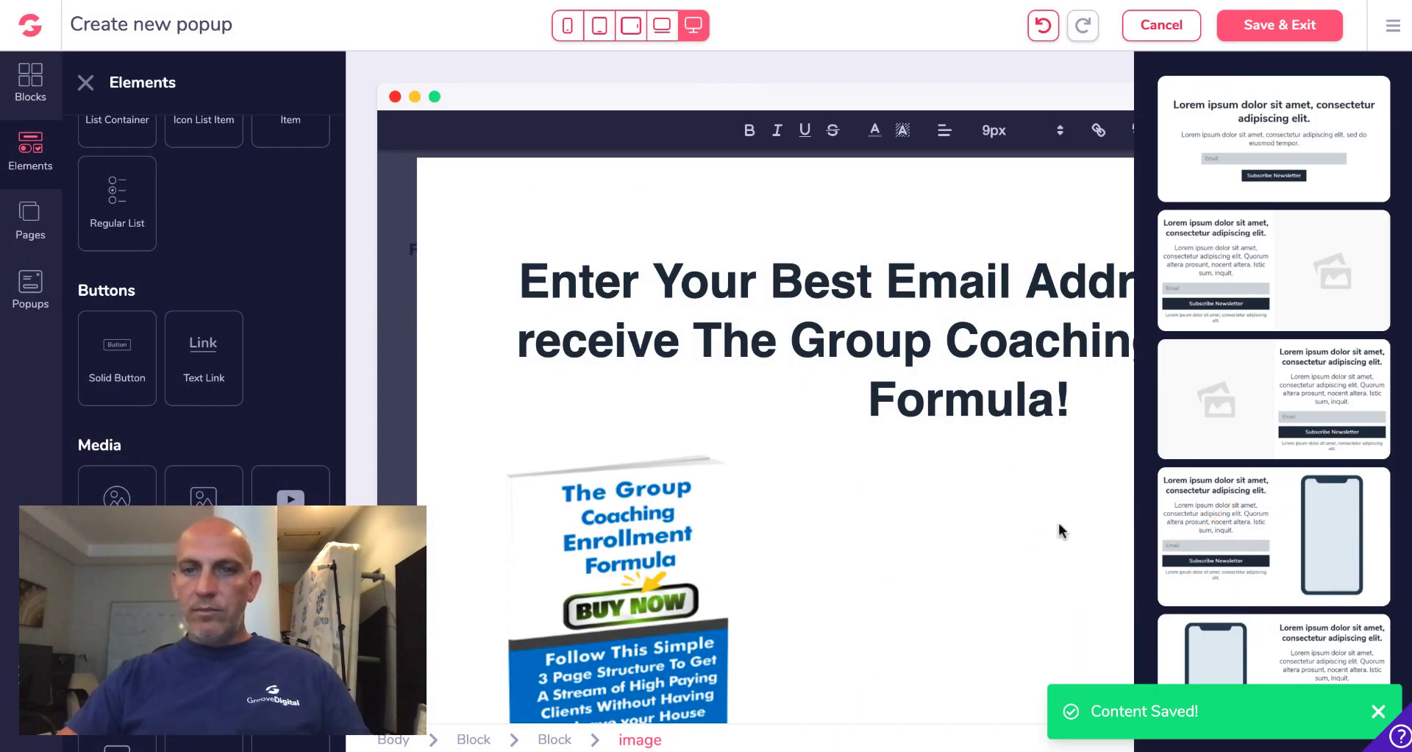
Set the book cover image's left margin to 64 so it sits centred under the headline
click(956, 508)
scroll(736, 529, down, 2)
scroll(724, 535, down, 2)
click(674, 378)
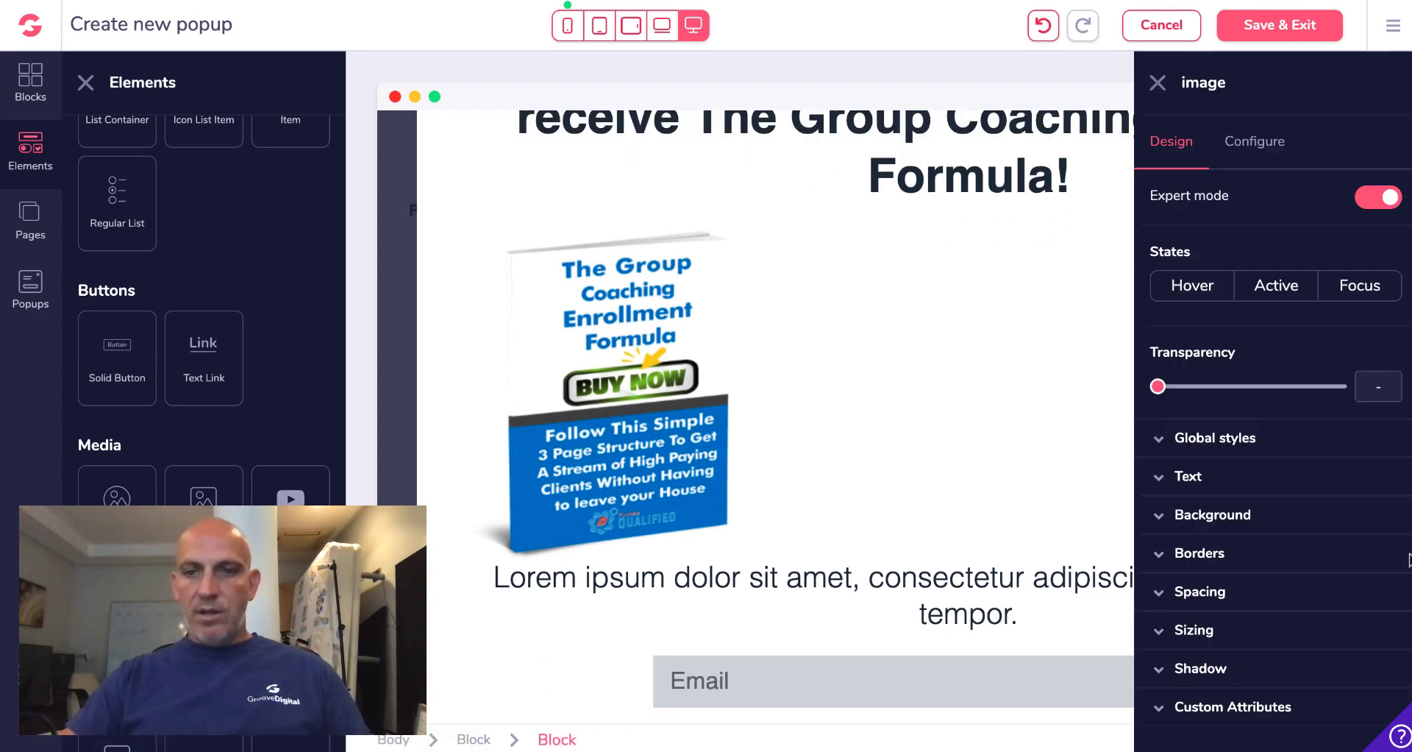
click(1270, 587)
scroll(1256, 585, down, 3)
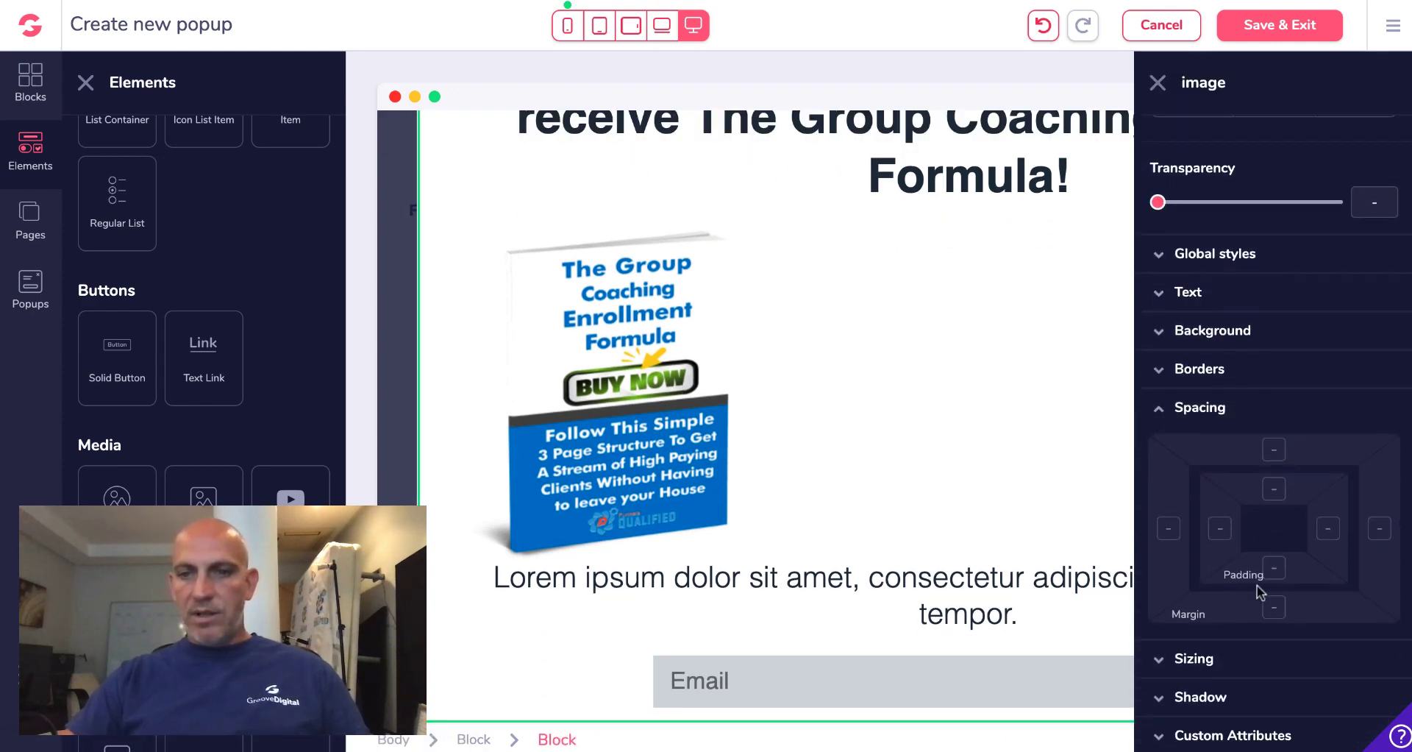
click(1169, 528)
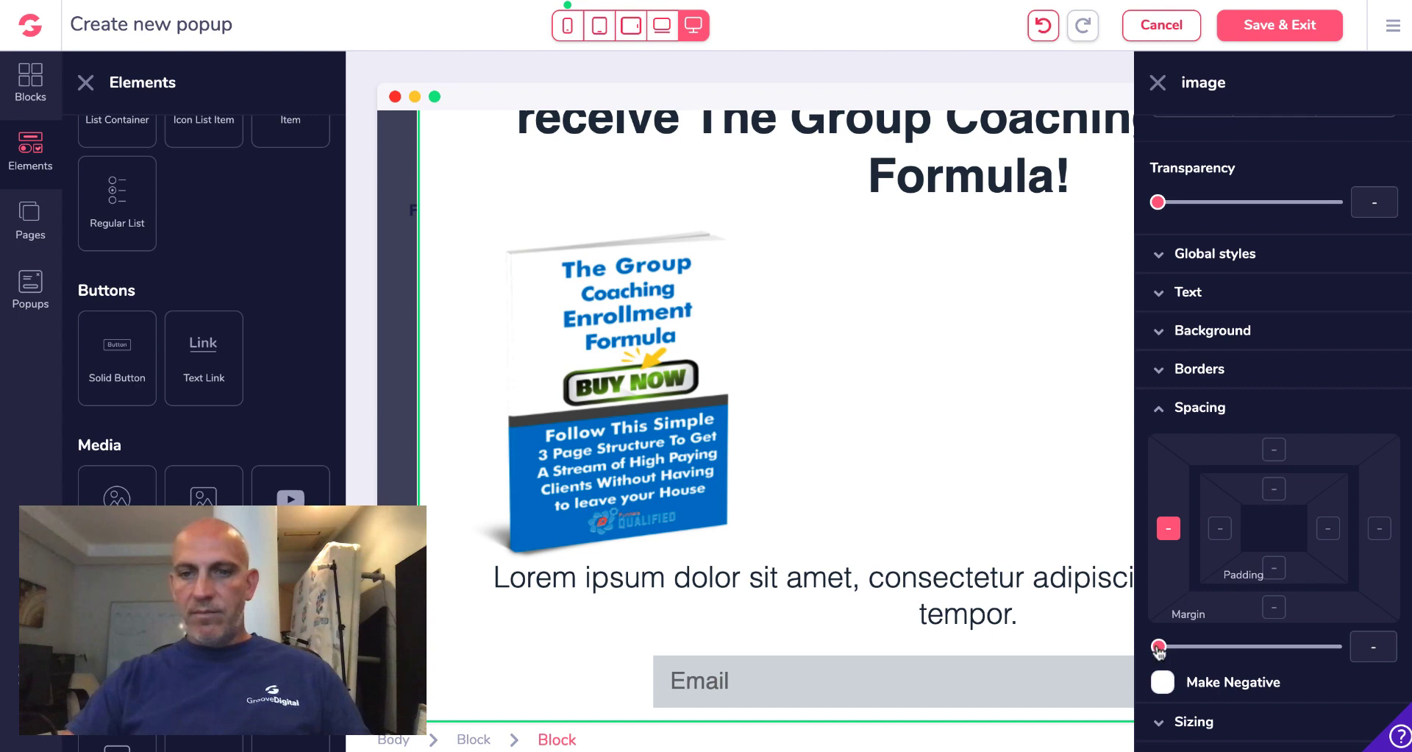
drag(1159, 647, 1327, 648)
click(1087, 447)
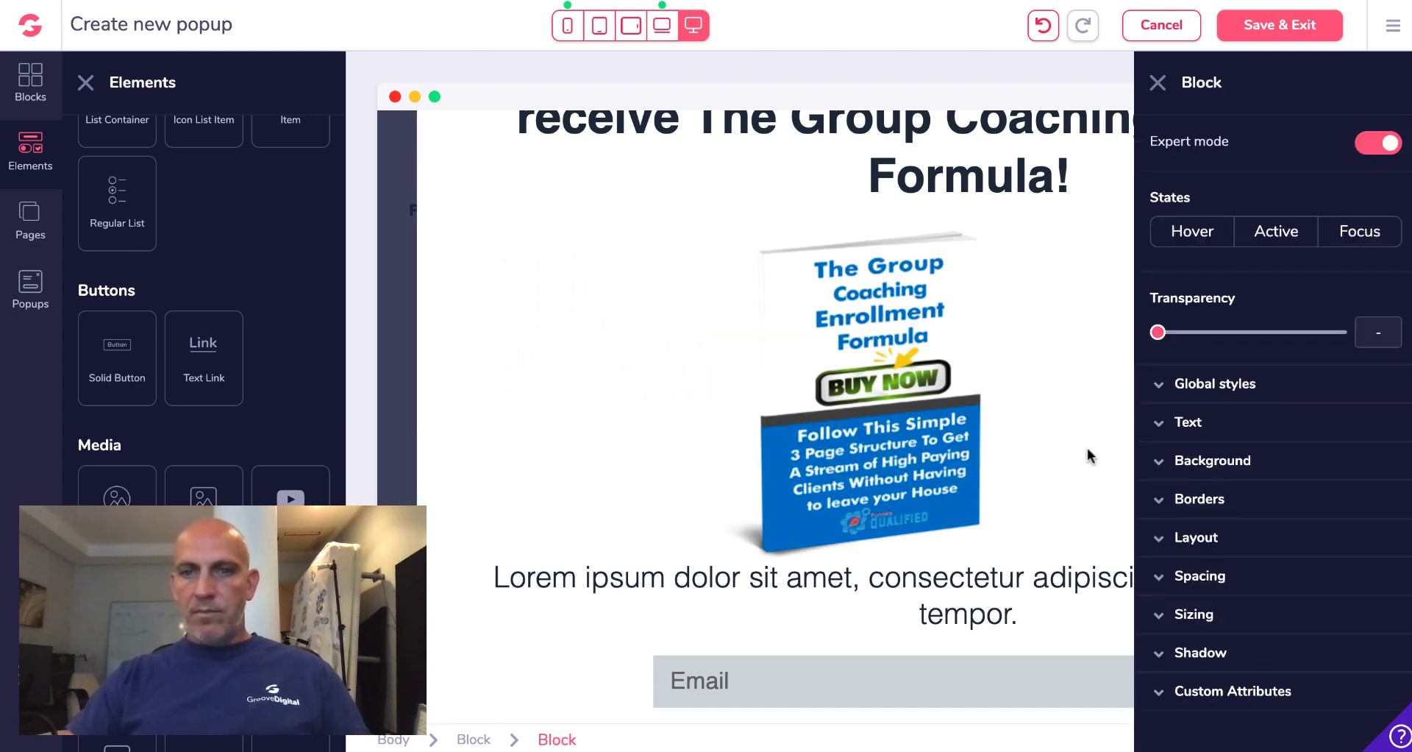
scroll(1088, 448, up, 3)
click(1159, 86)
scroll(1086, 341, down, 3)
scroll(1087, 344, up, 3)
scroll(1087, 344, up, 1)
Reduce the popup block's top and bottom padding from 24 to 4
click(937, 245)
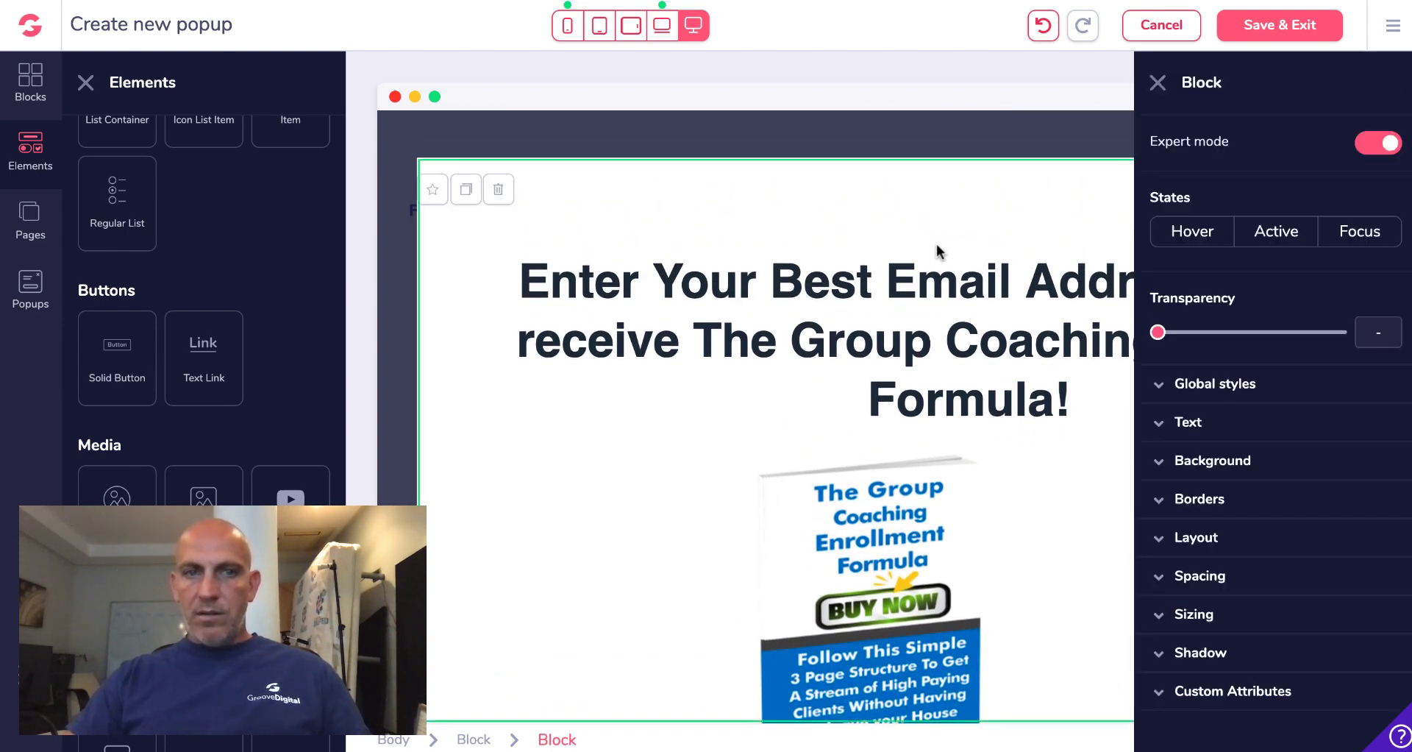
scroll(1215, 320, down, 1)
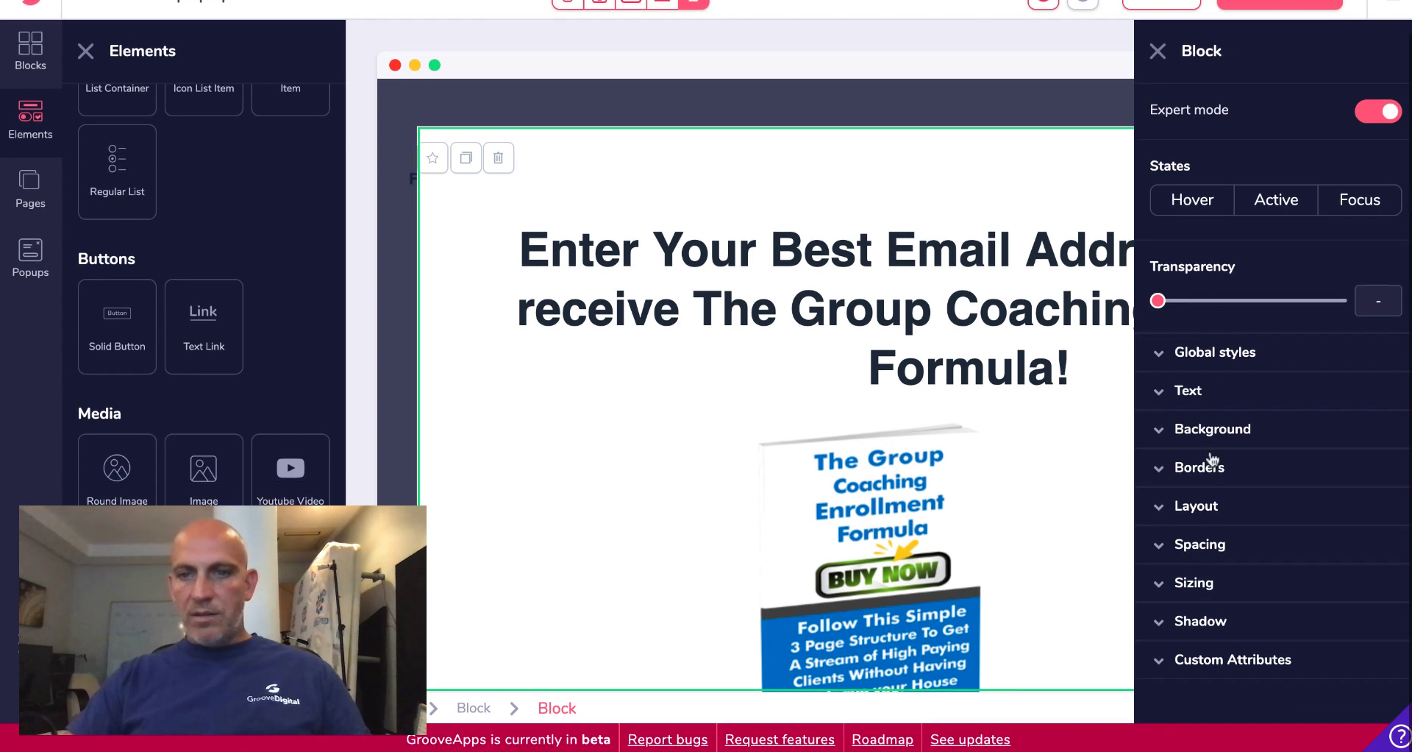
click(1236, 546)
scroll(1243, 543, down, 2)
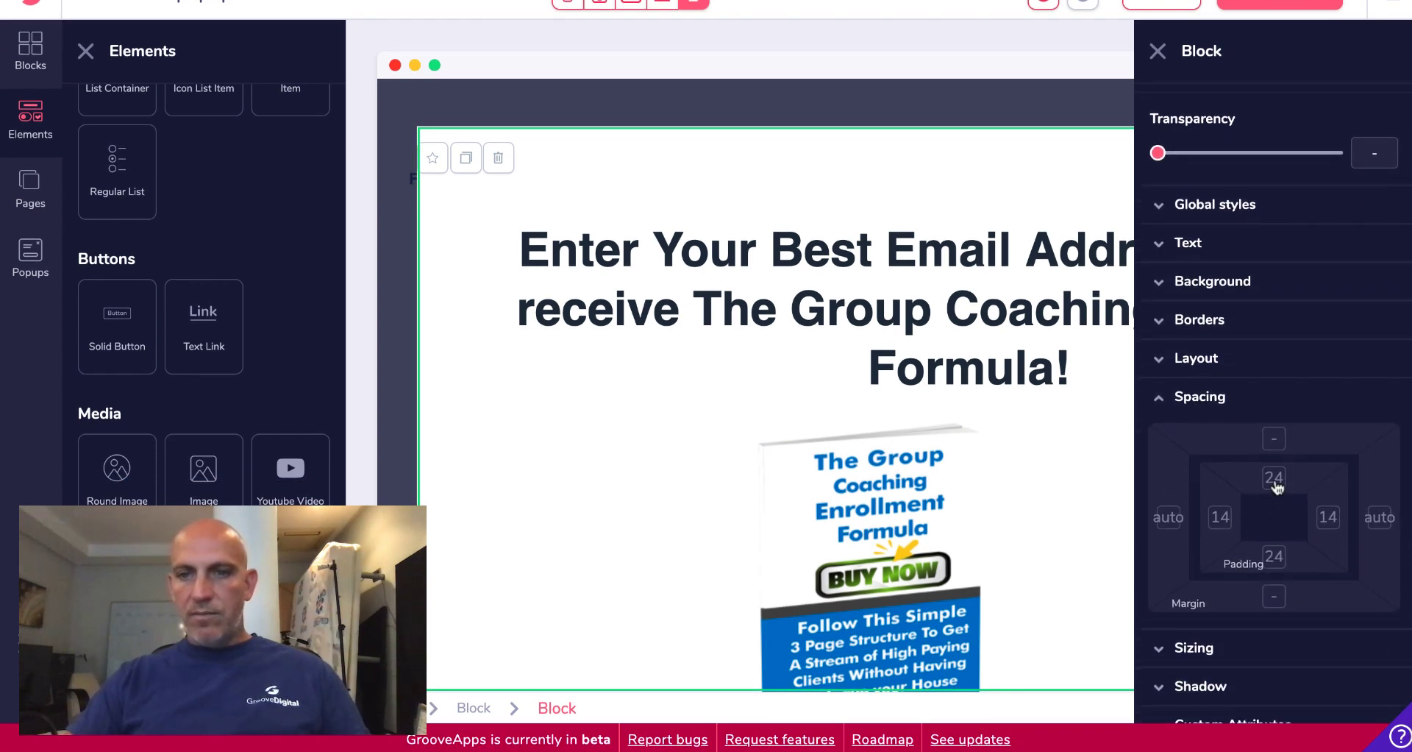
click(1276, 478)
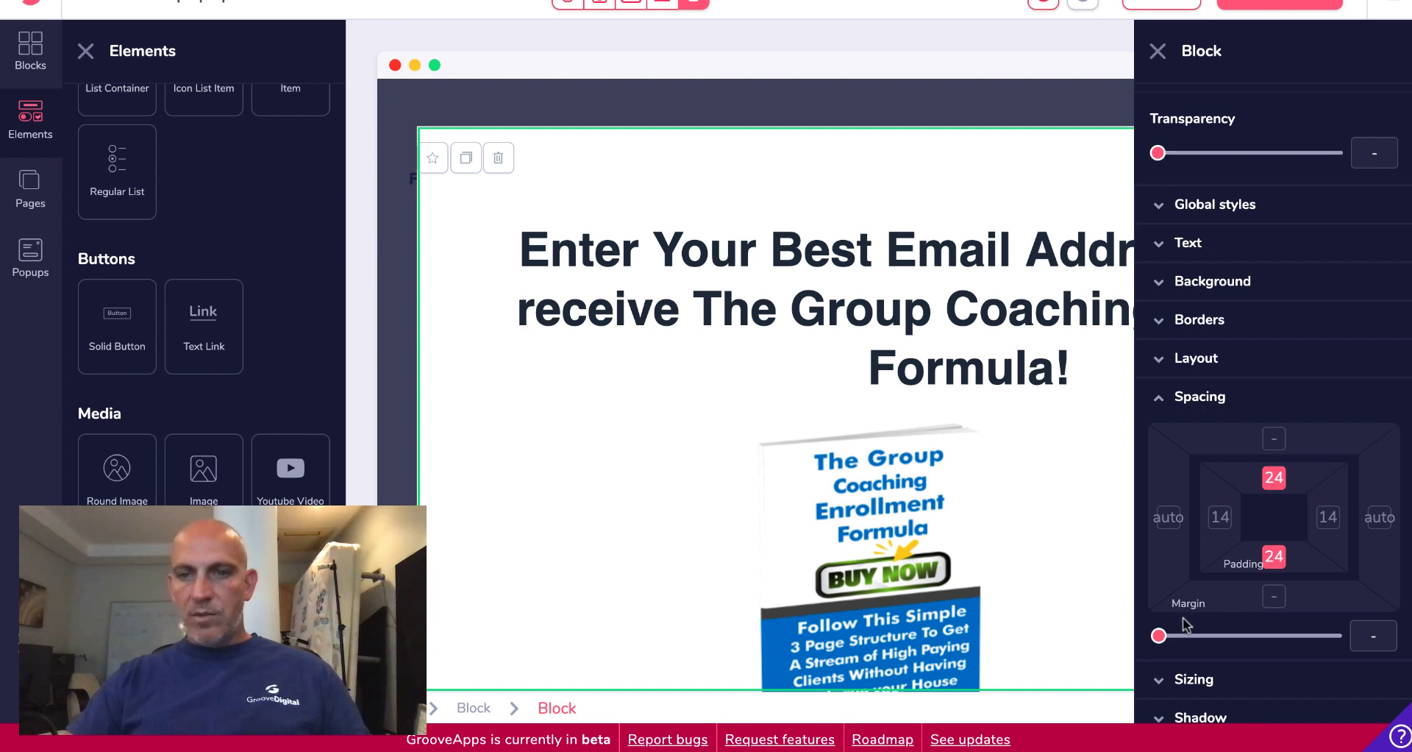
drag(1159, 637, 1175, 639)
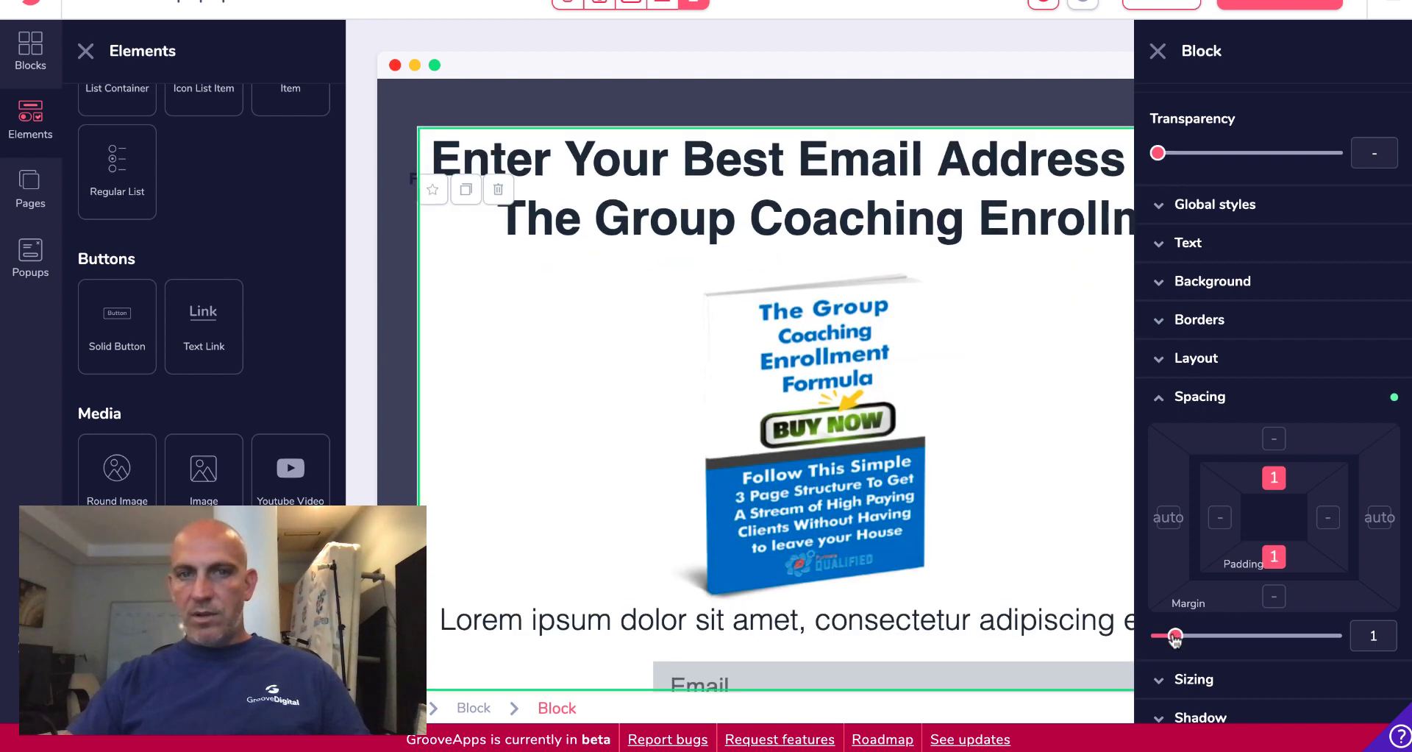
drag(1176, 639, 1207, 634)
click(1039, 476)
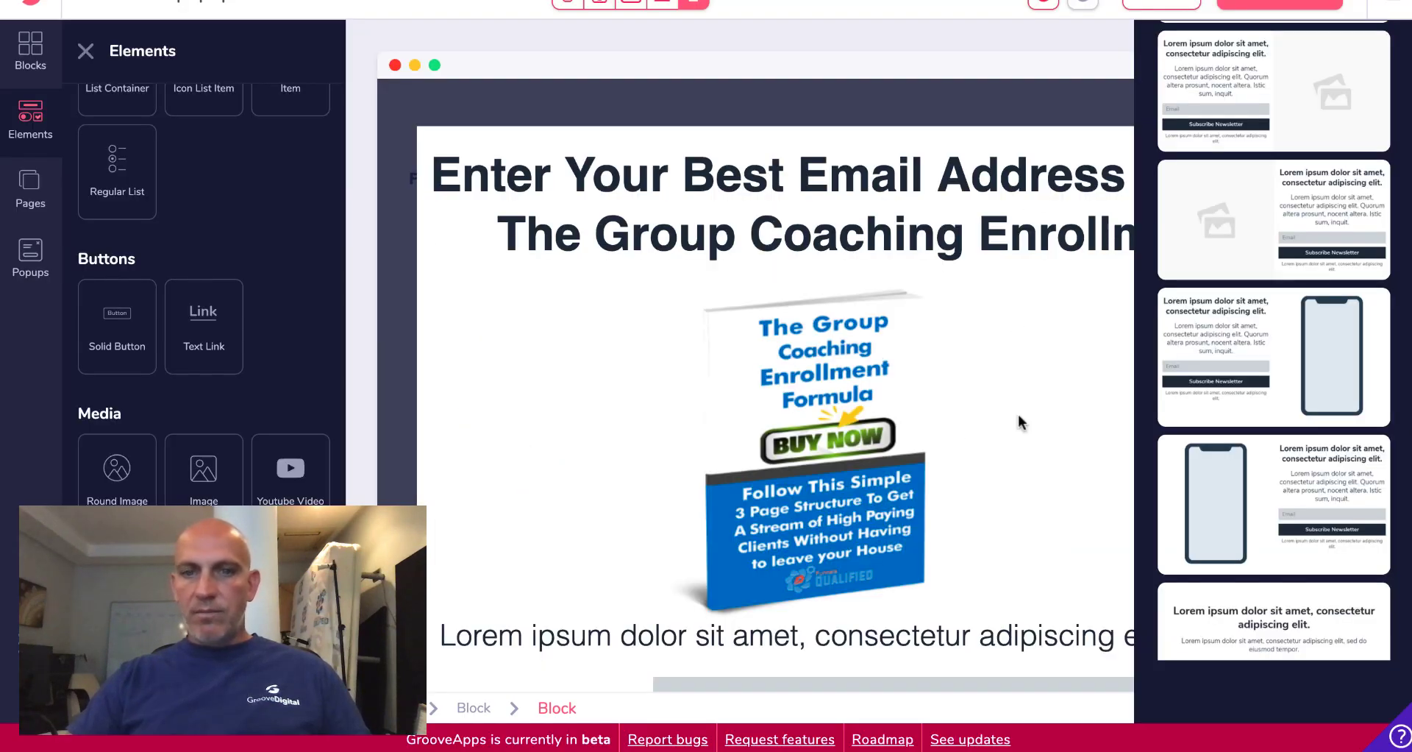
Delete the lorem ipsum placeholder text from the popup
scroll(1016, 431, down, 3)
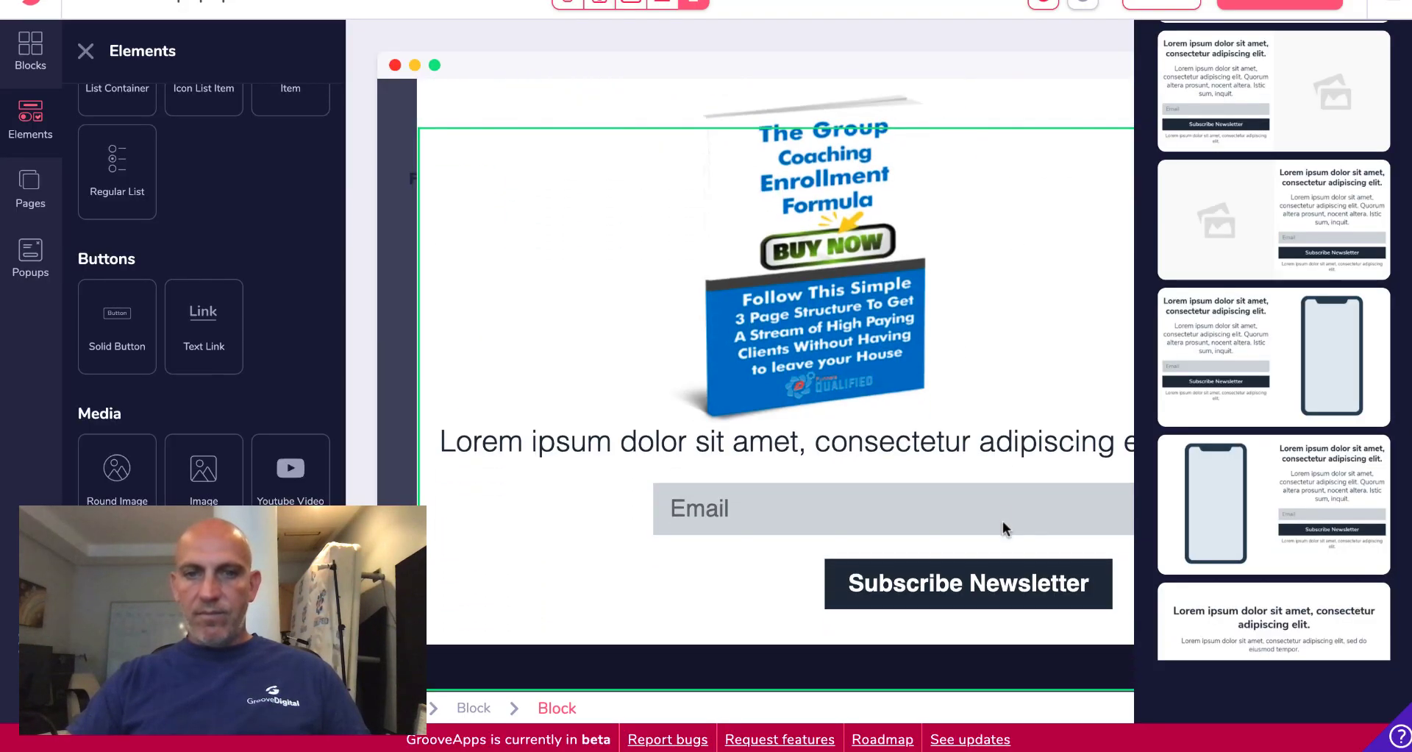
click(966, 442)
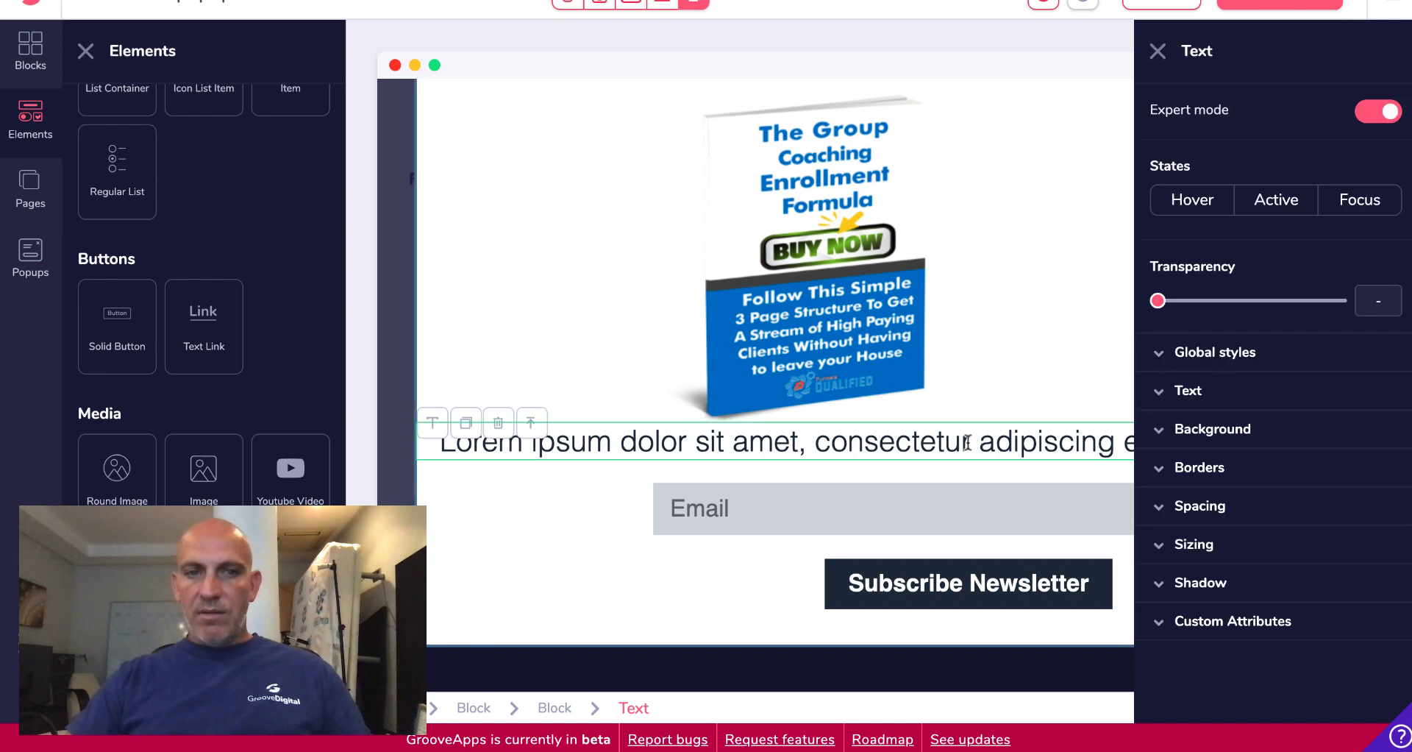
click(498, 423)
click(709, 379)
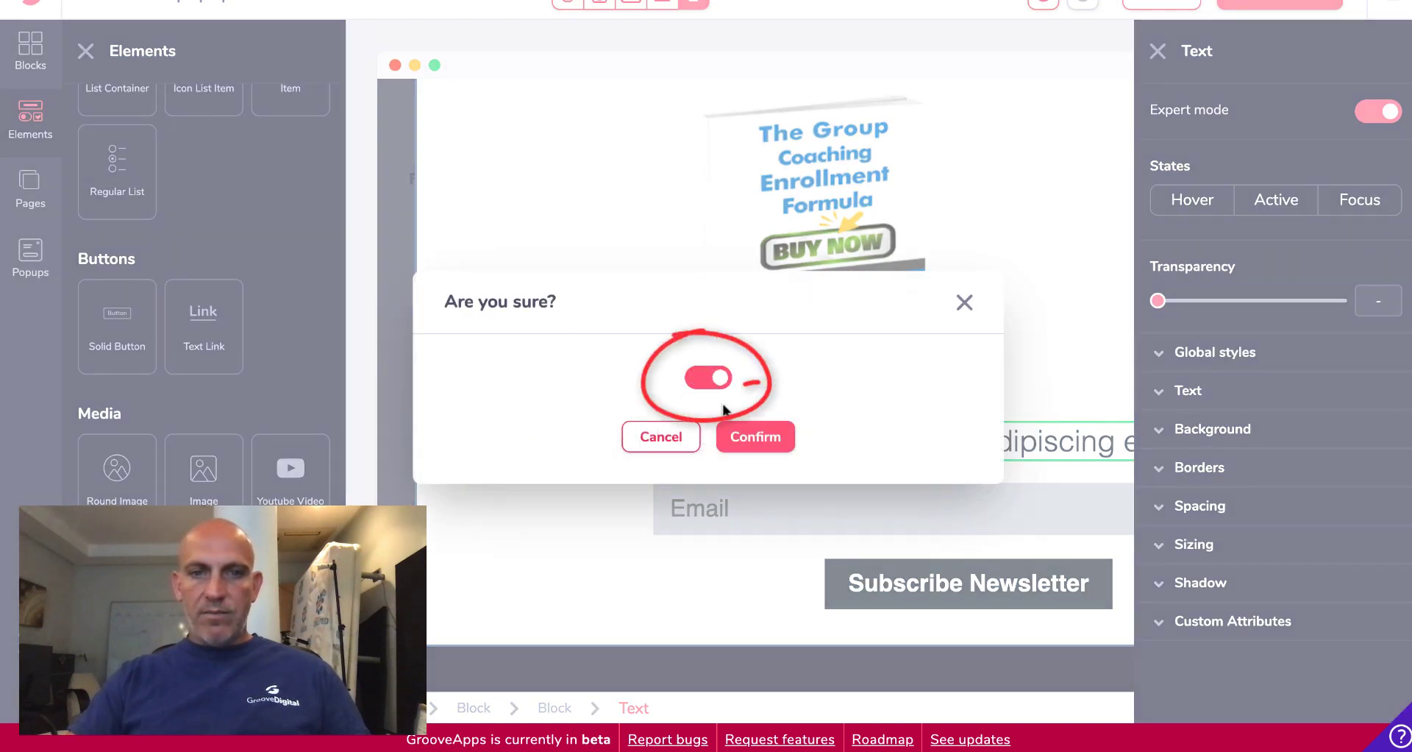
click(754, 436)
Change the submit button's label from 'Subscribe Newsletter' to 'DOWNLOAD NOW!'
click(988, 591)
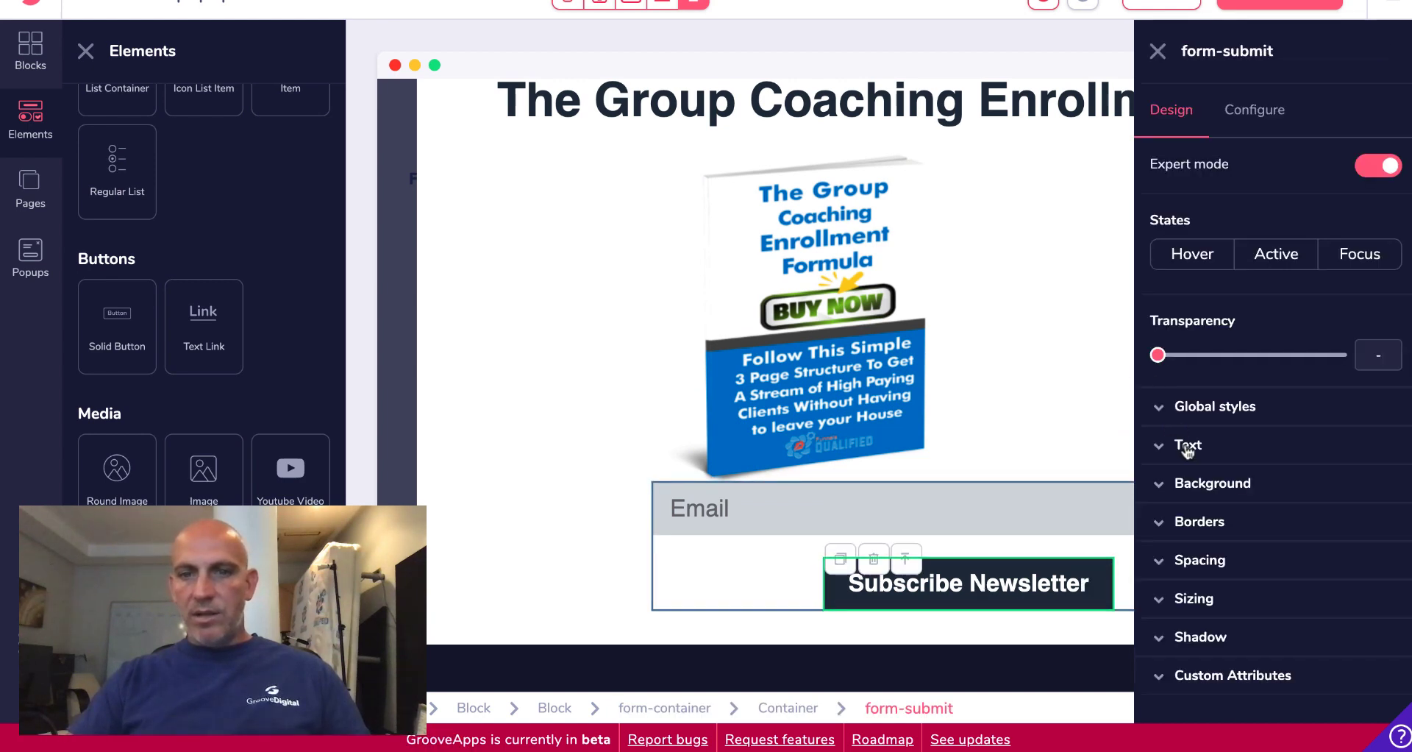
click(1015, 587)
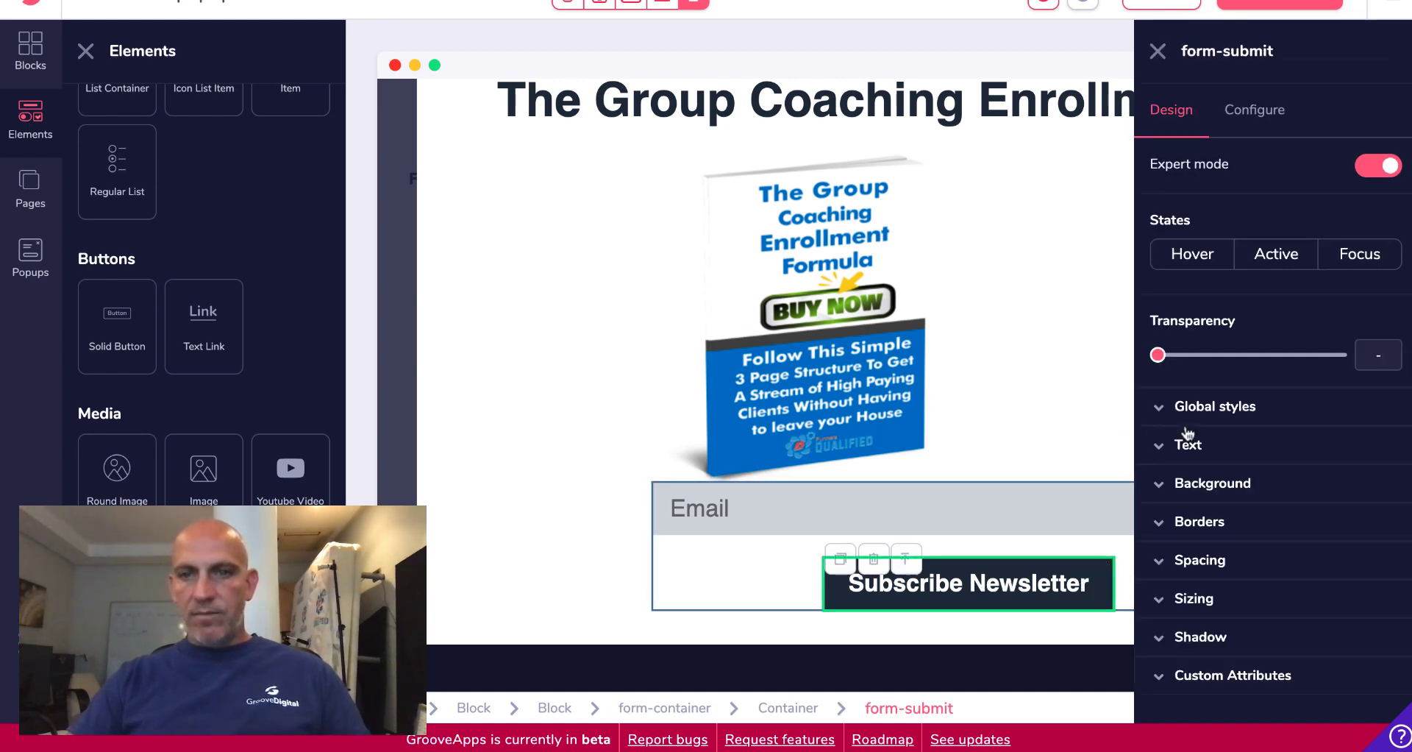
click(1254, 110)
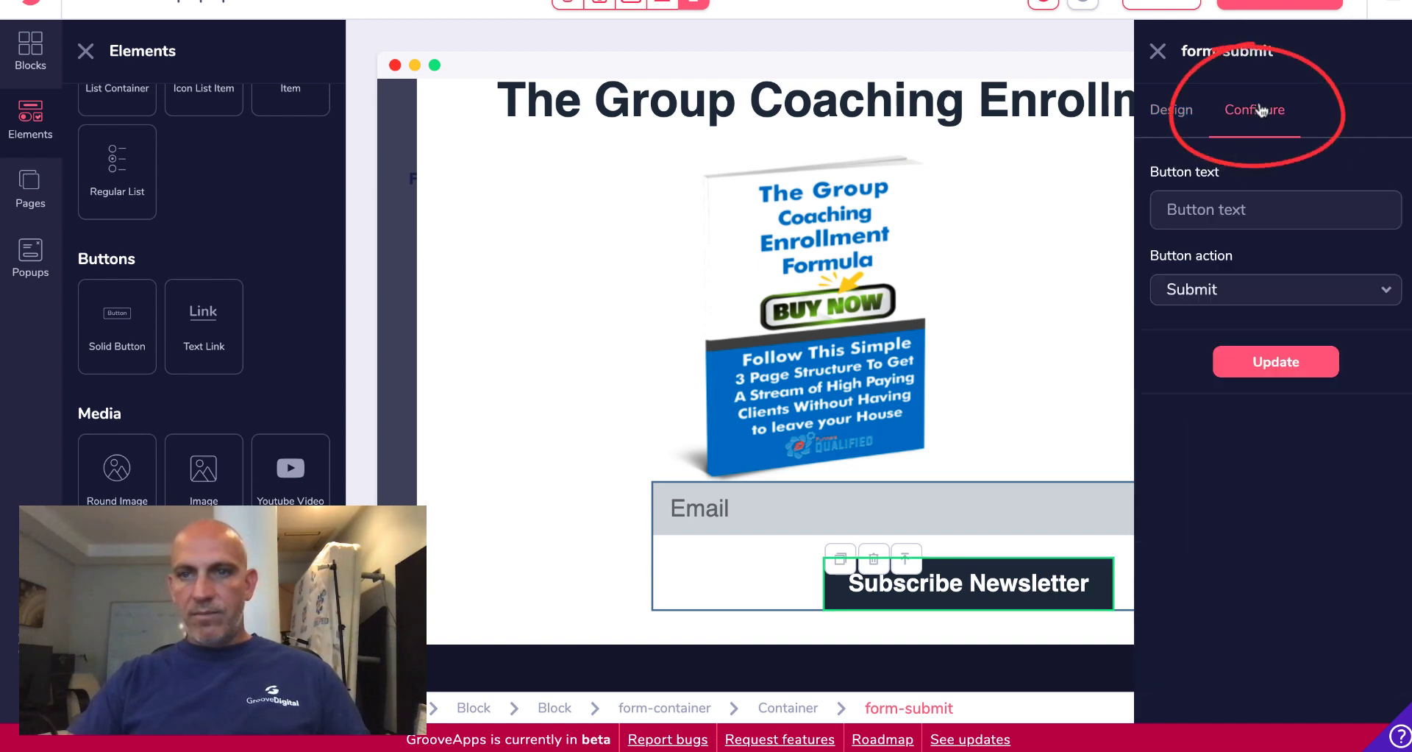
click(1222, 210)
text(DOWNLOAD NOW!)
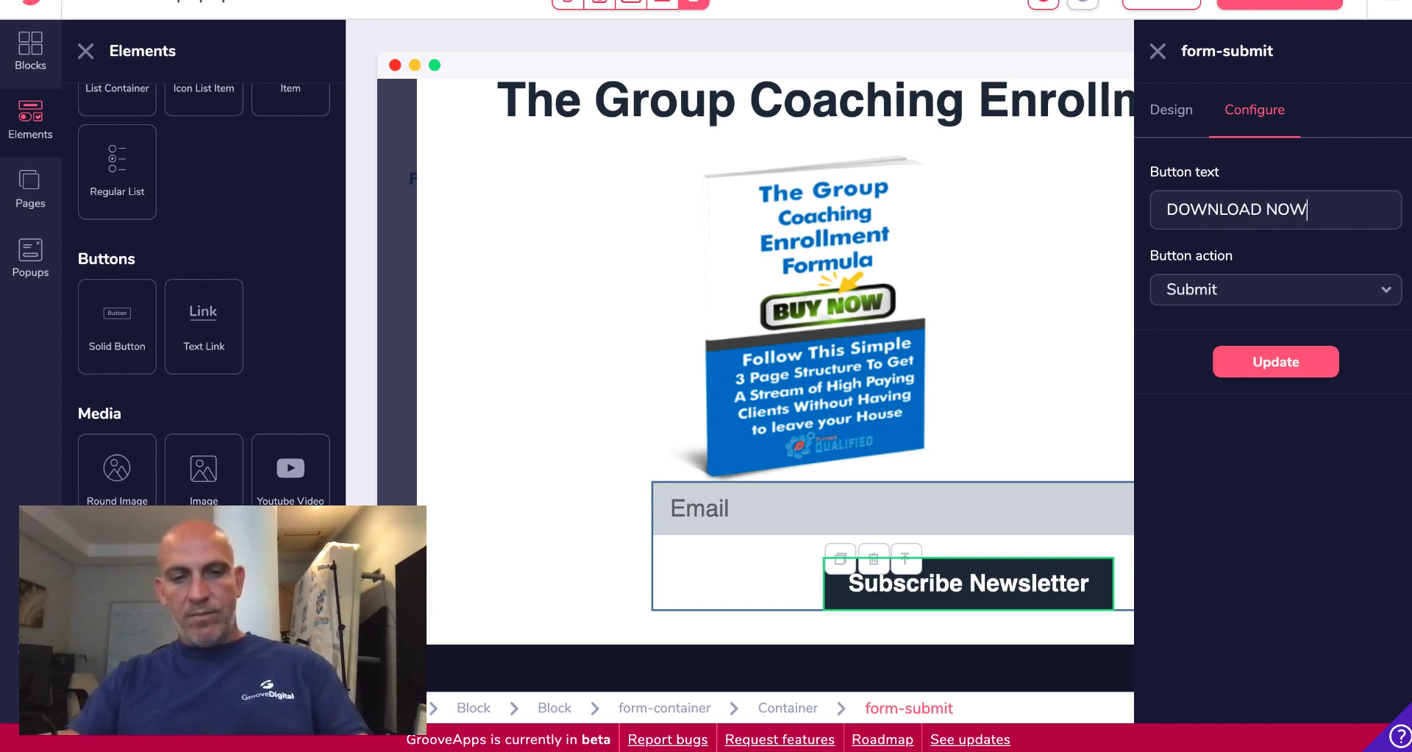
click(1294, 365)
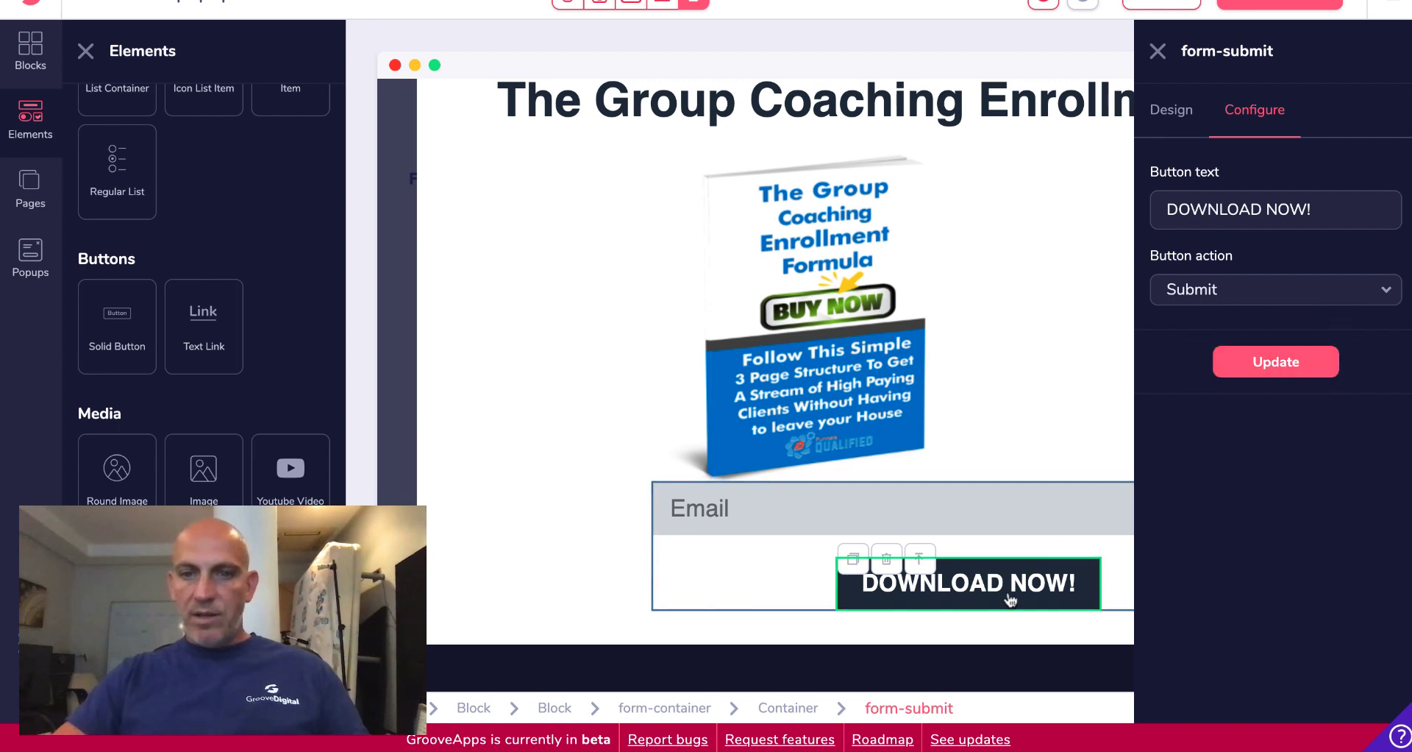
click(1175, 110)
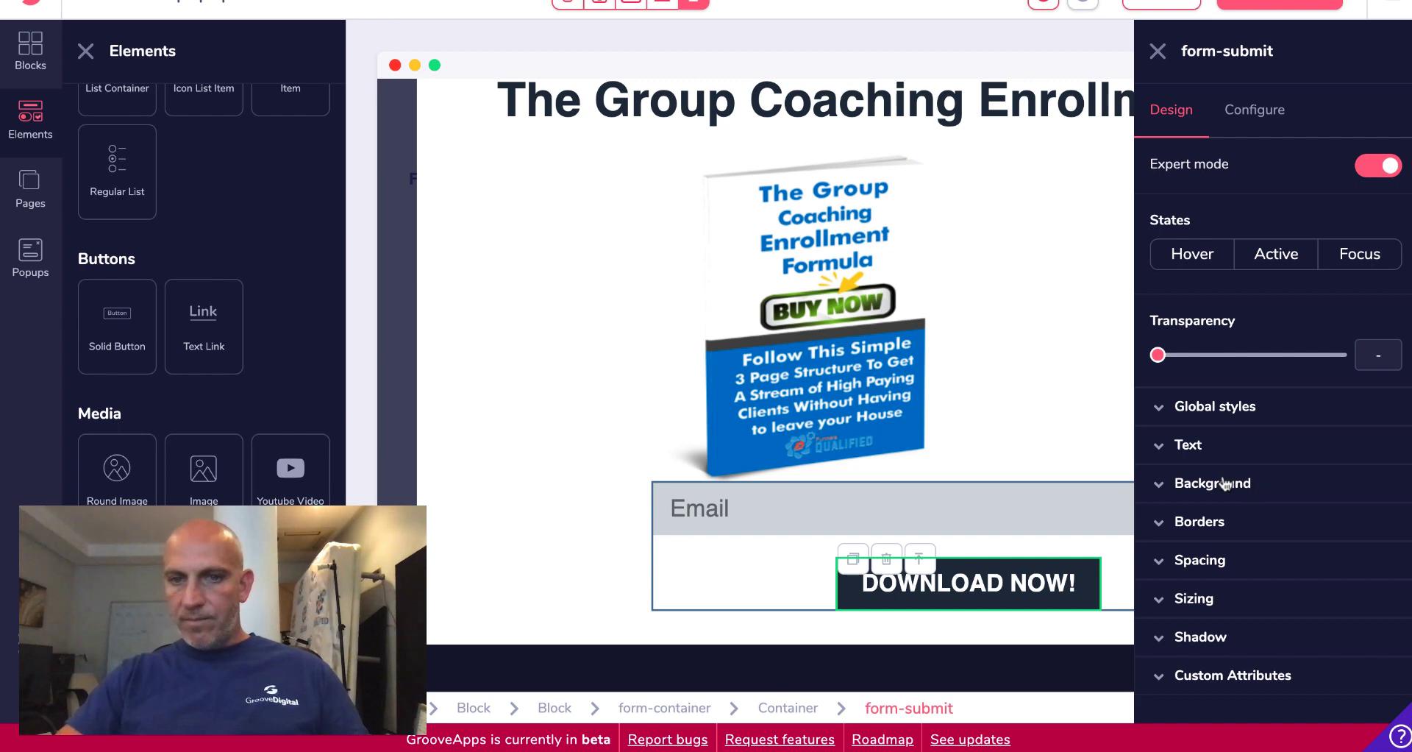
Save and exit the popup, save the Optin page, and show the Popups list with Popup 1
click(1083, 425)
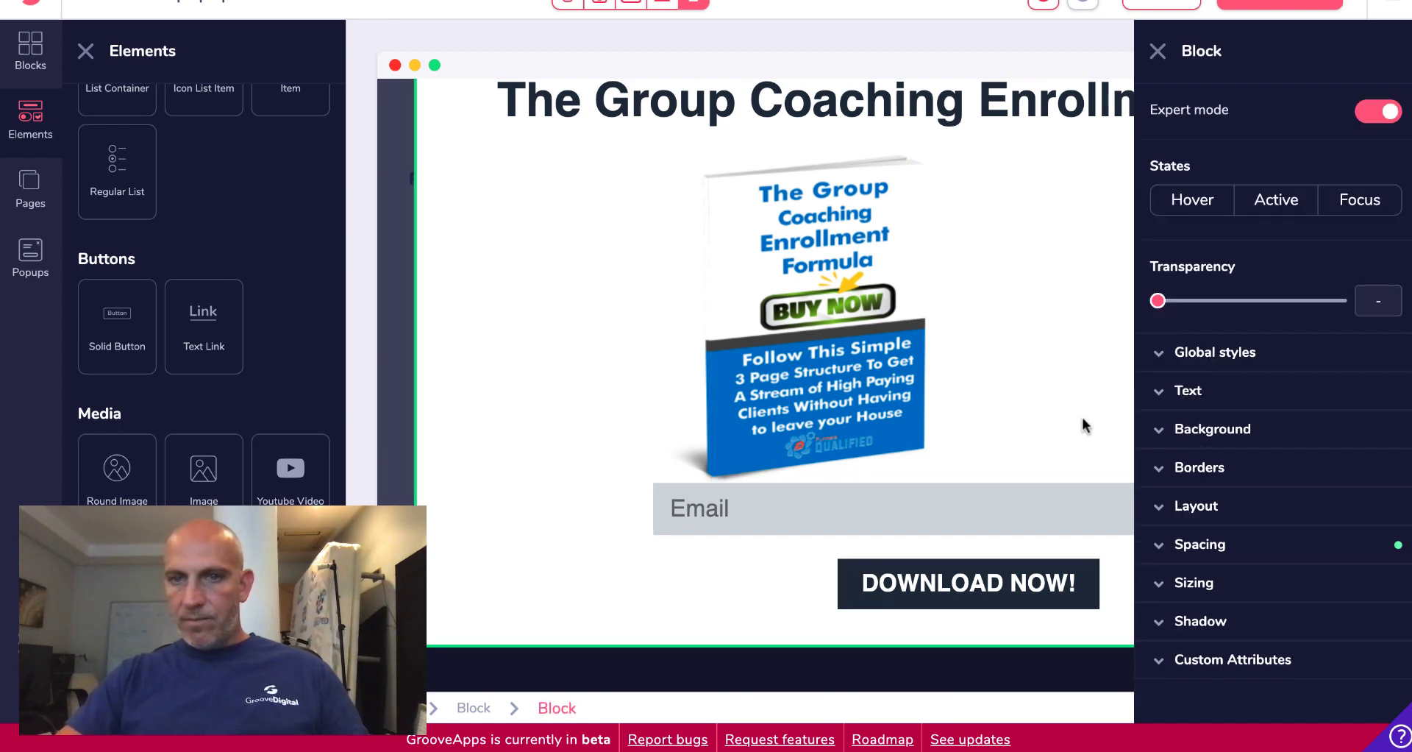
click(1158, 51)
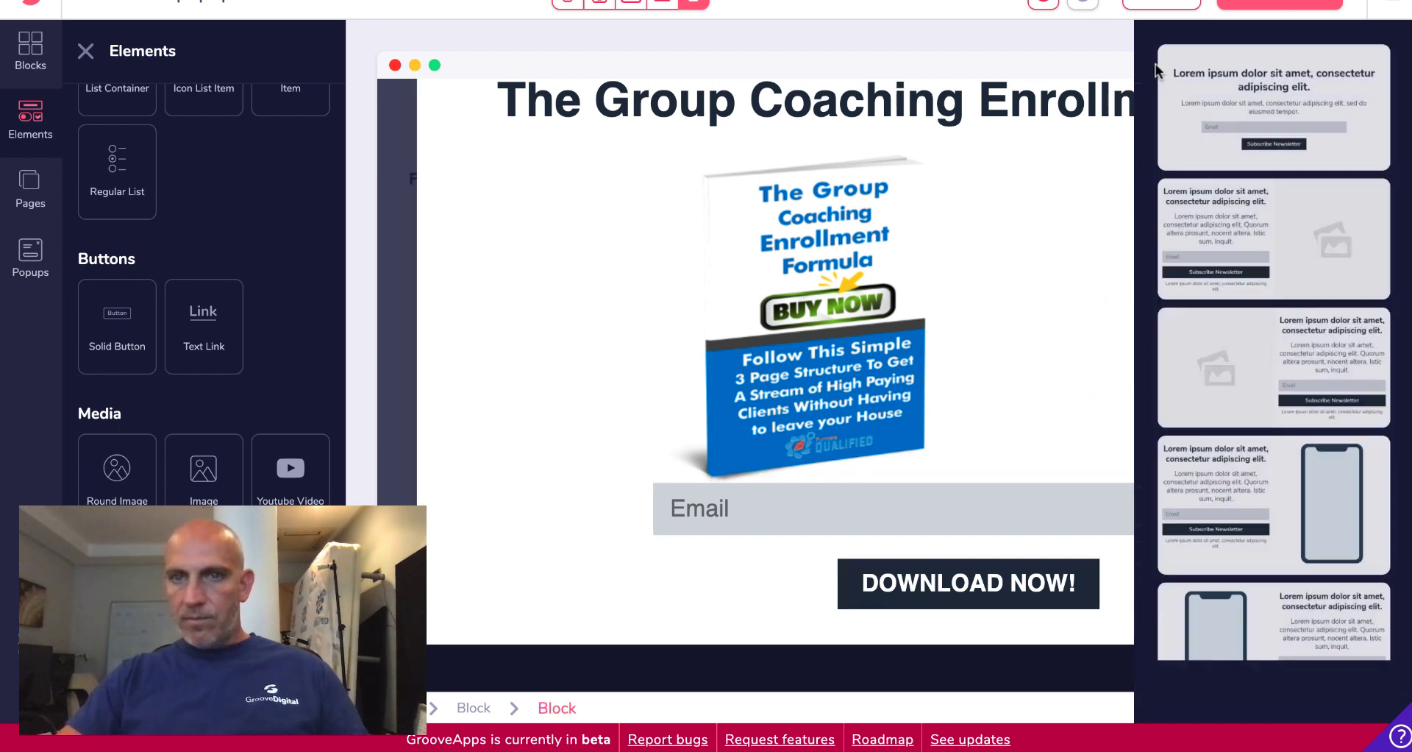
scroll(1117, 230, up, 2)
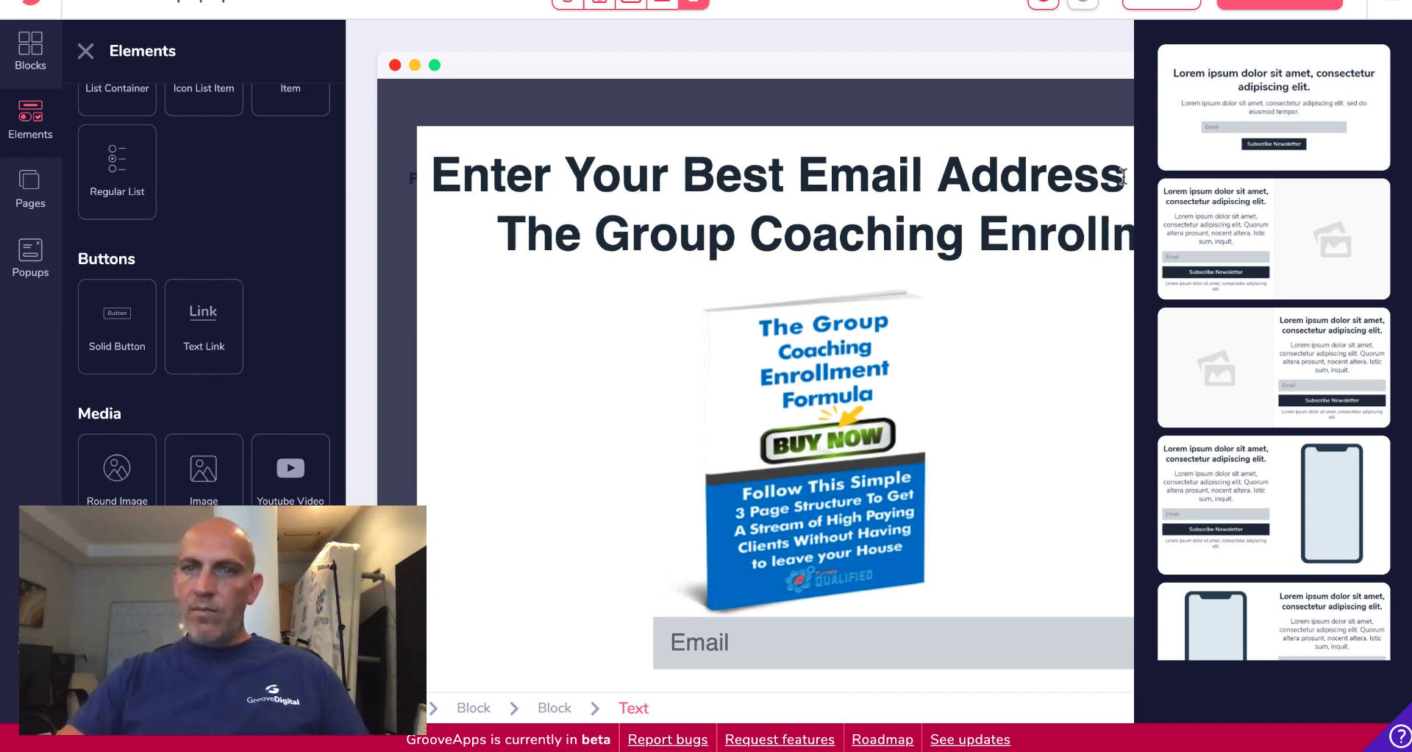
scroll(1122, 206, up, 1)
click(1291, 28)
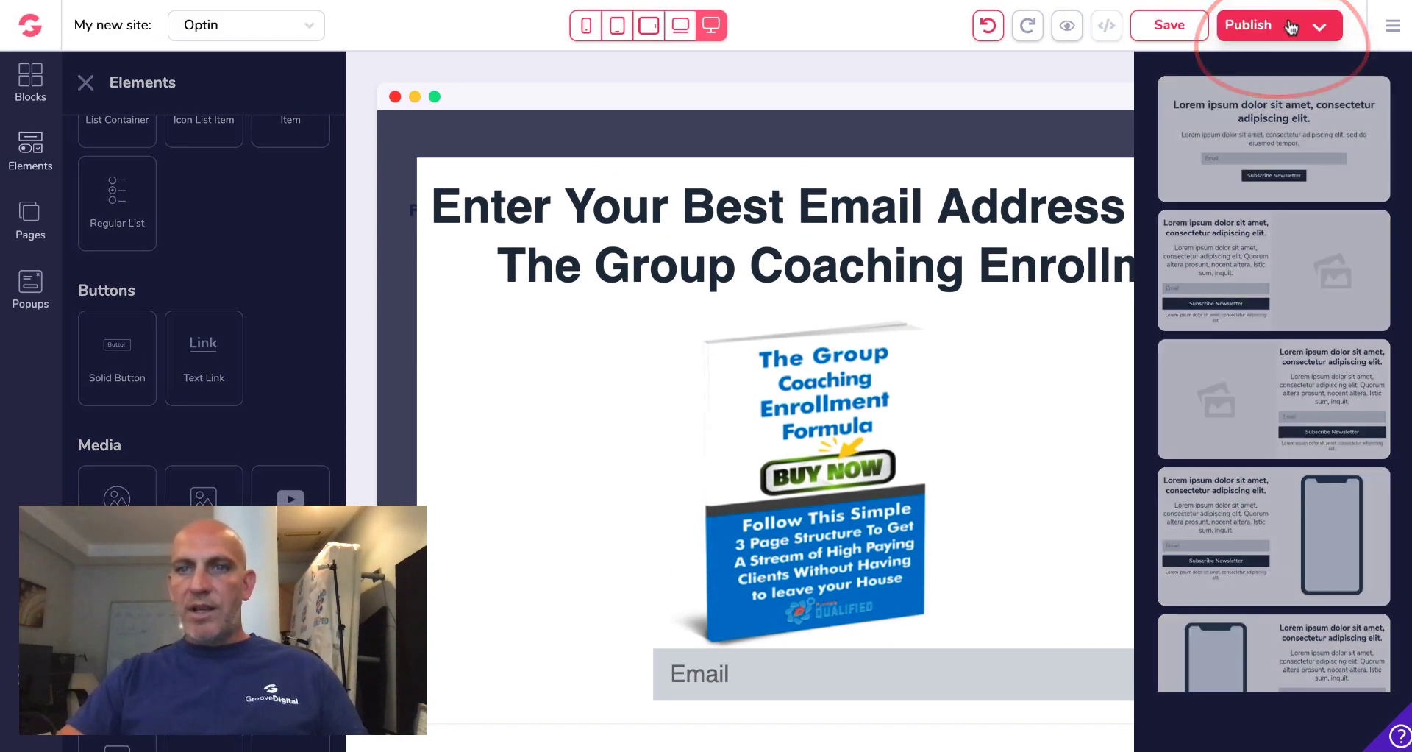
click(1173, 32)
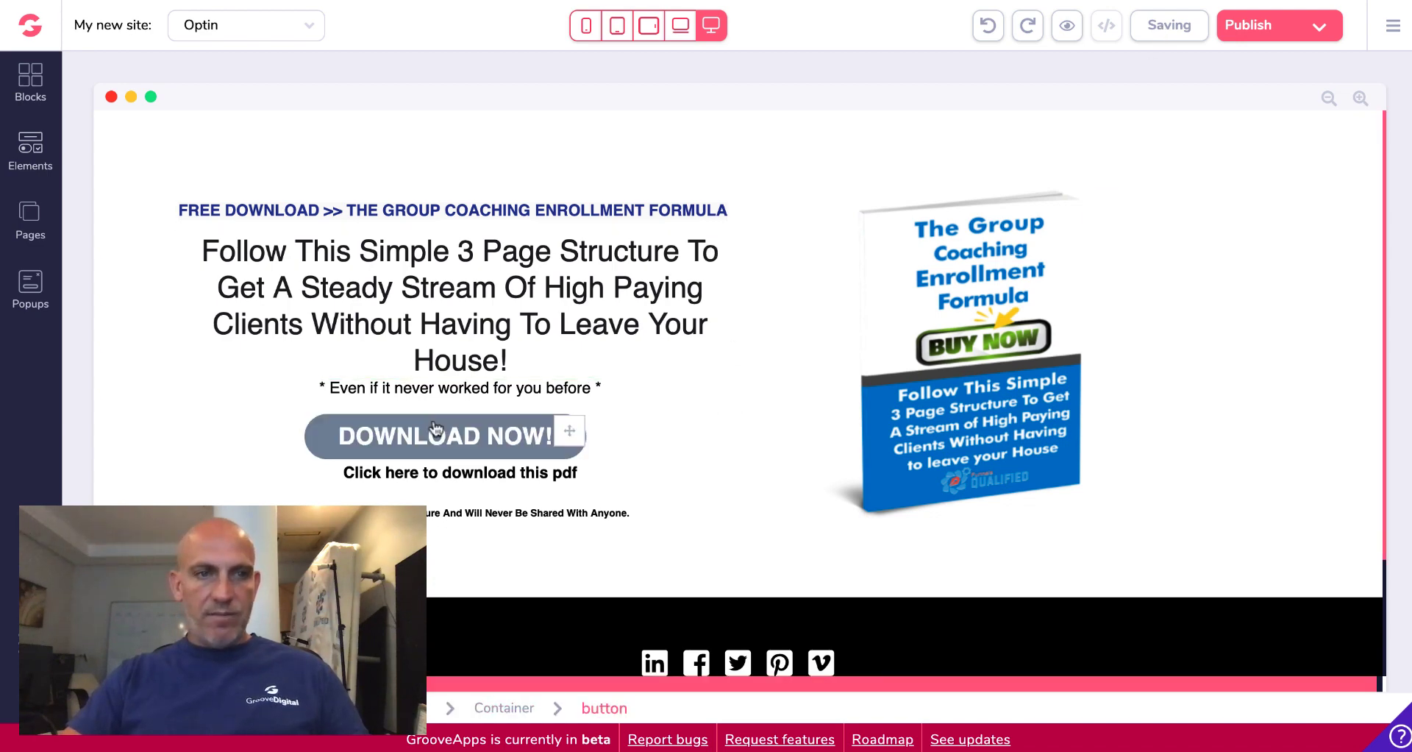
click(32, 292)
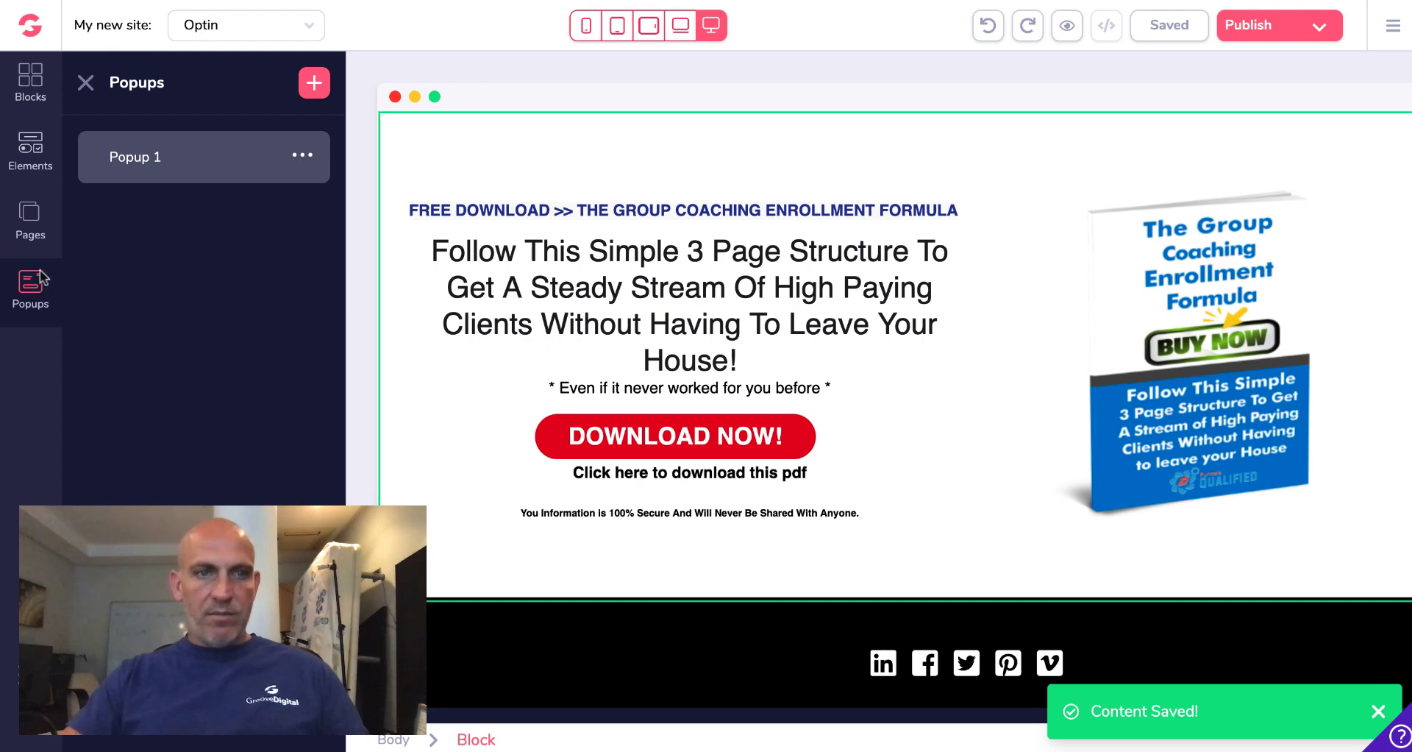
Link the Optin page's DOWNLOAD NOW! button to open Popup 1 and save the page
click(79, 82)
click(521, 438)
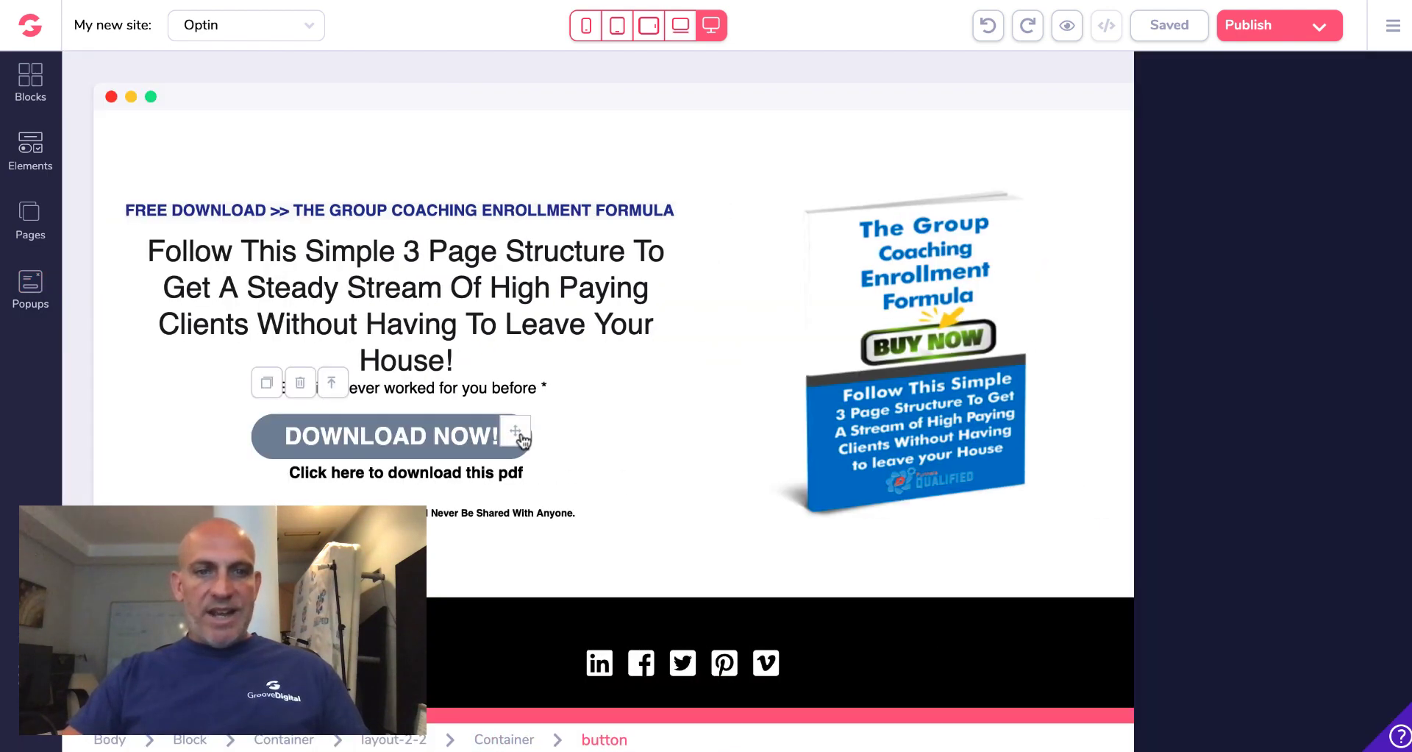
click(1255, 142)
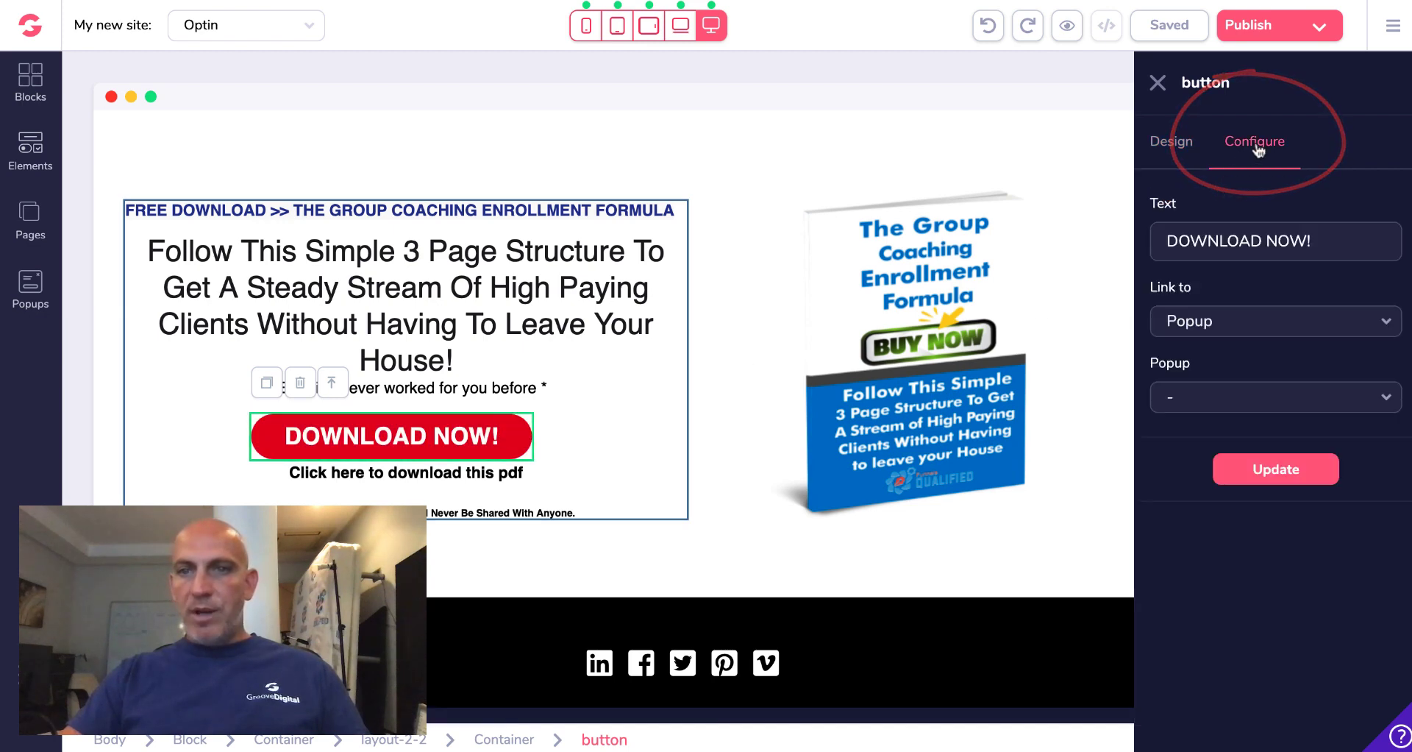
click(1280, 331)
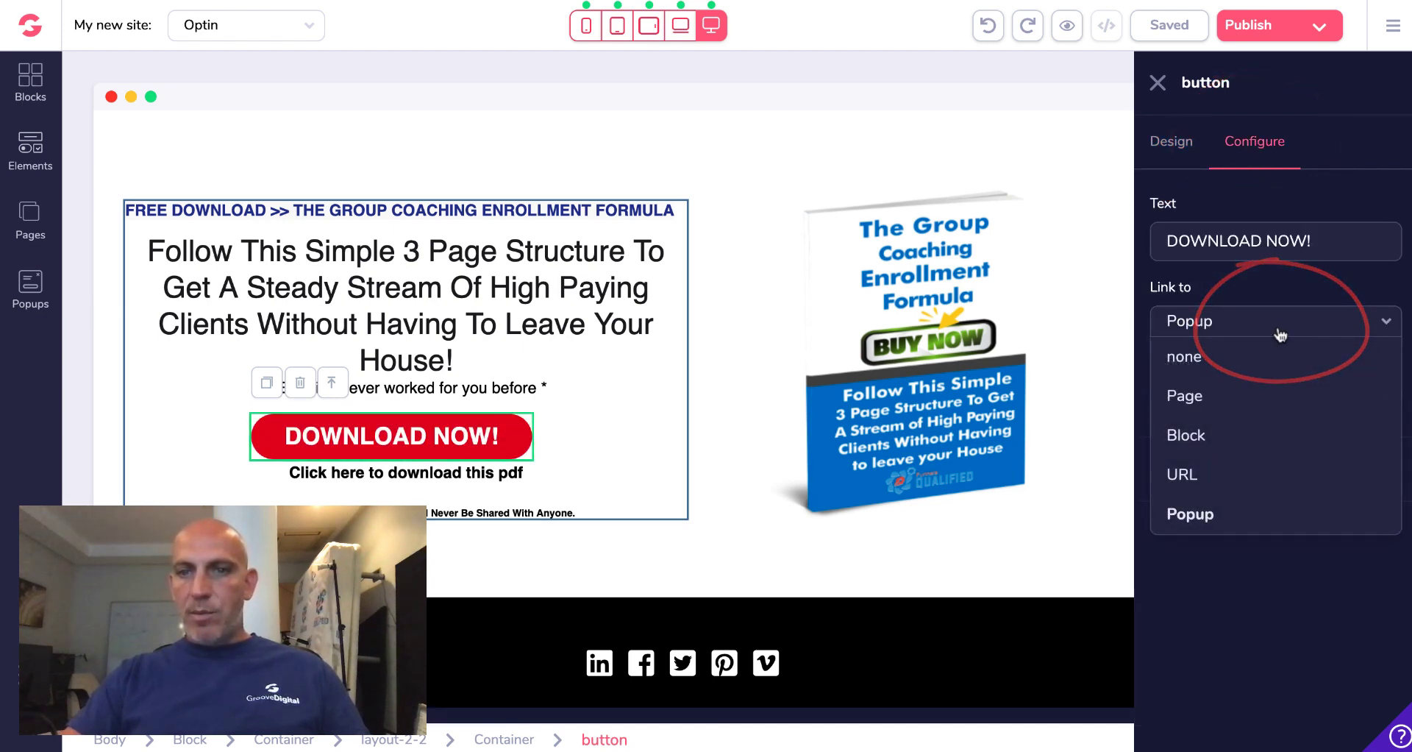
click(1279, 327)
click(1286, 401)
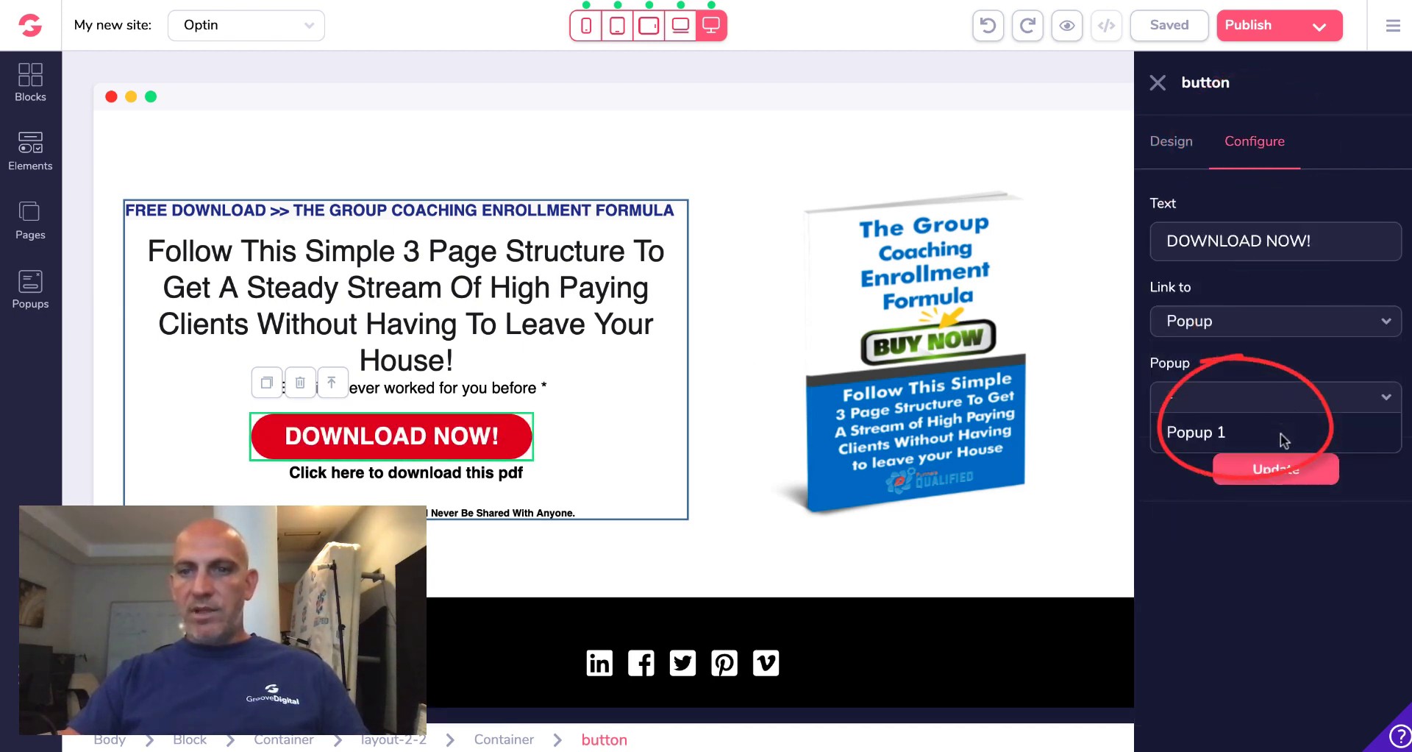
click(1287, 433)
click(1274, 474)
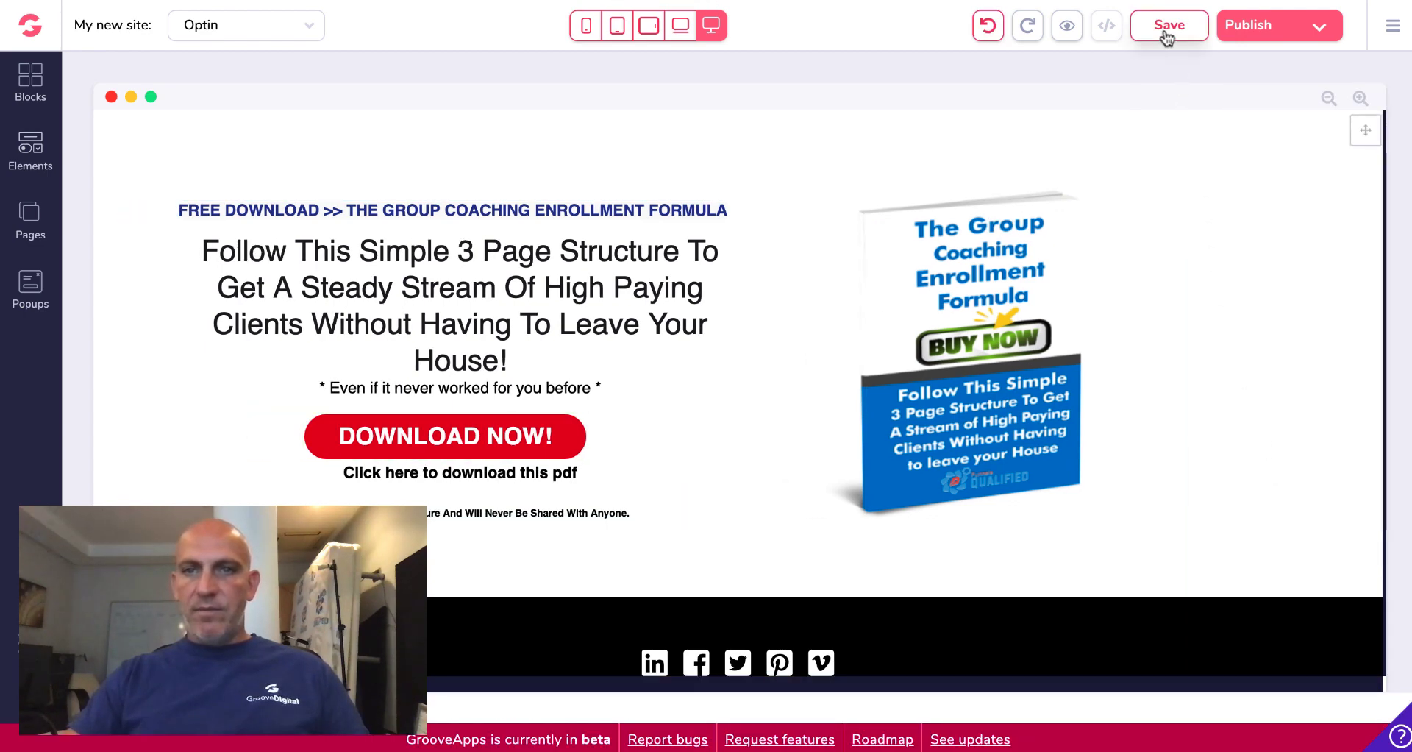
click(1167, 33)
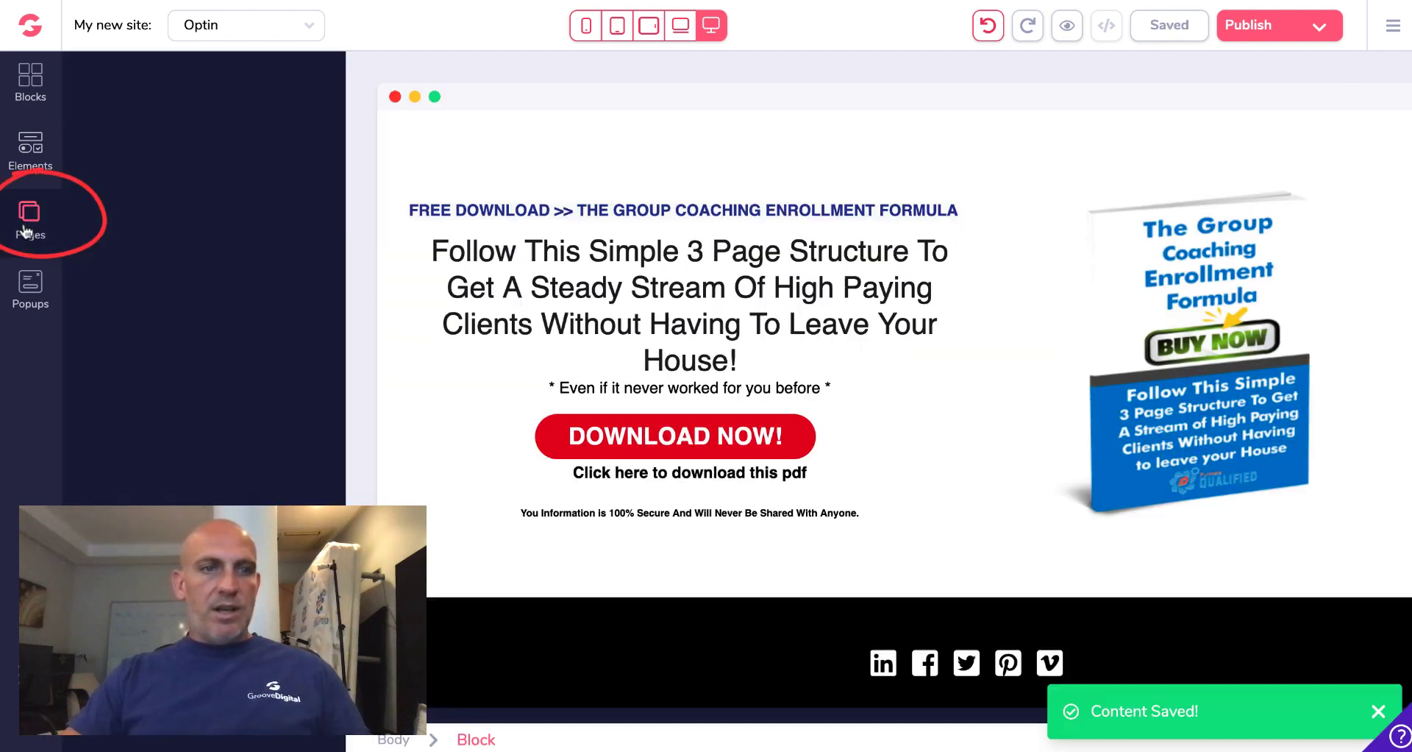
Rename the Optin page in the Pages list to 'The group Coaching Enrollment Formula'
click(59, 222)
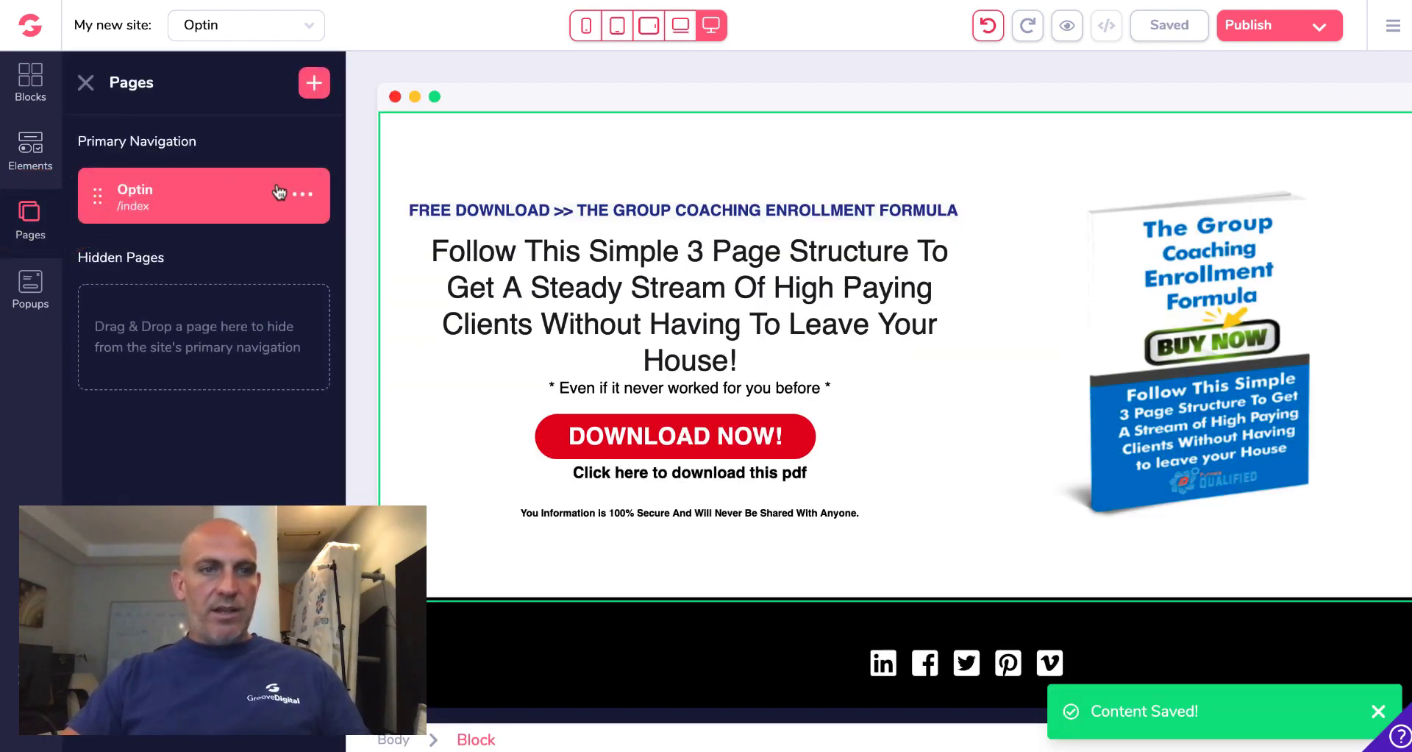
click(303, 194)
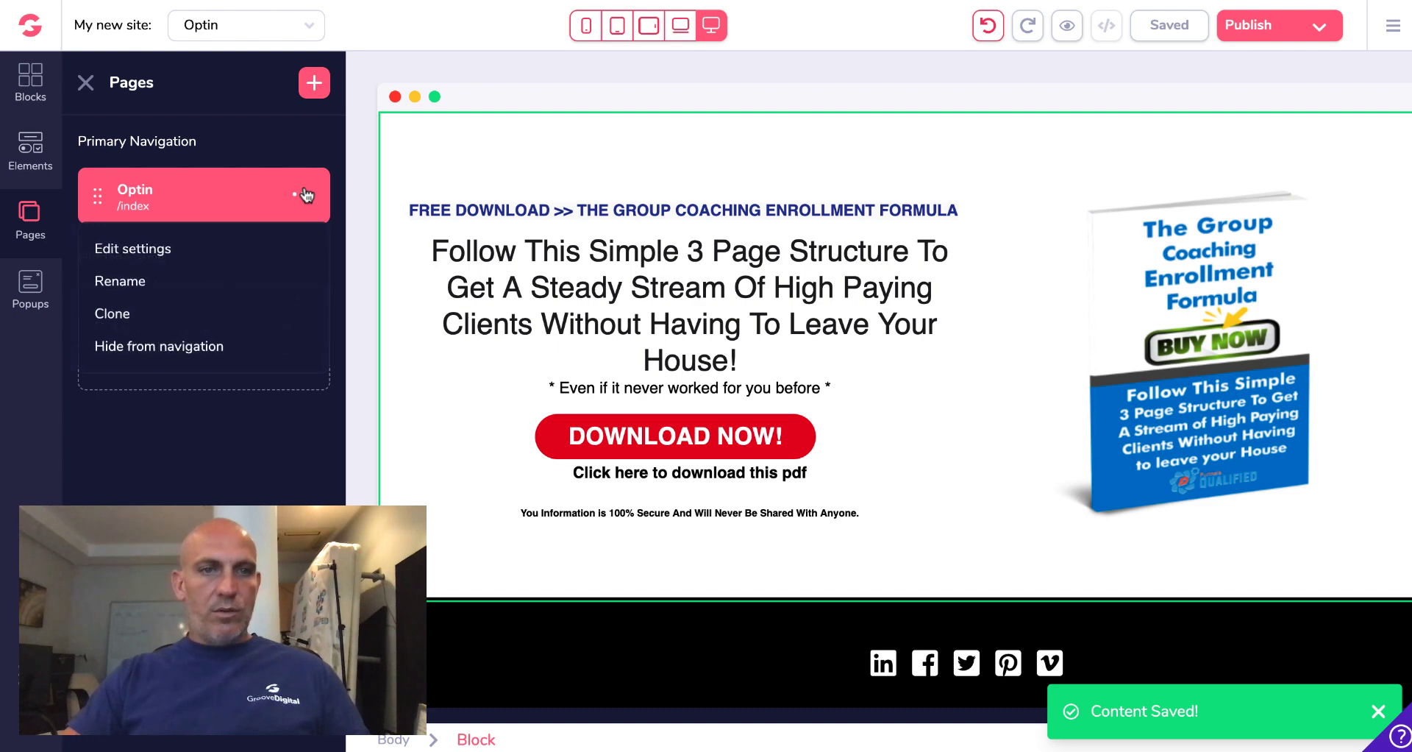
click(134, 280)
double_click(136, 188)
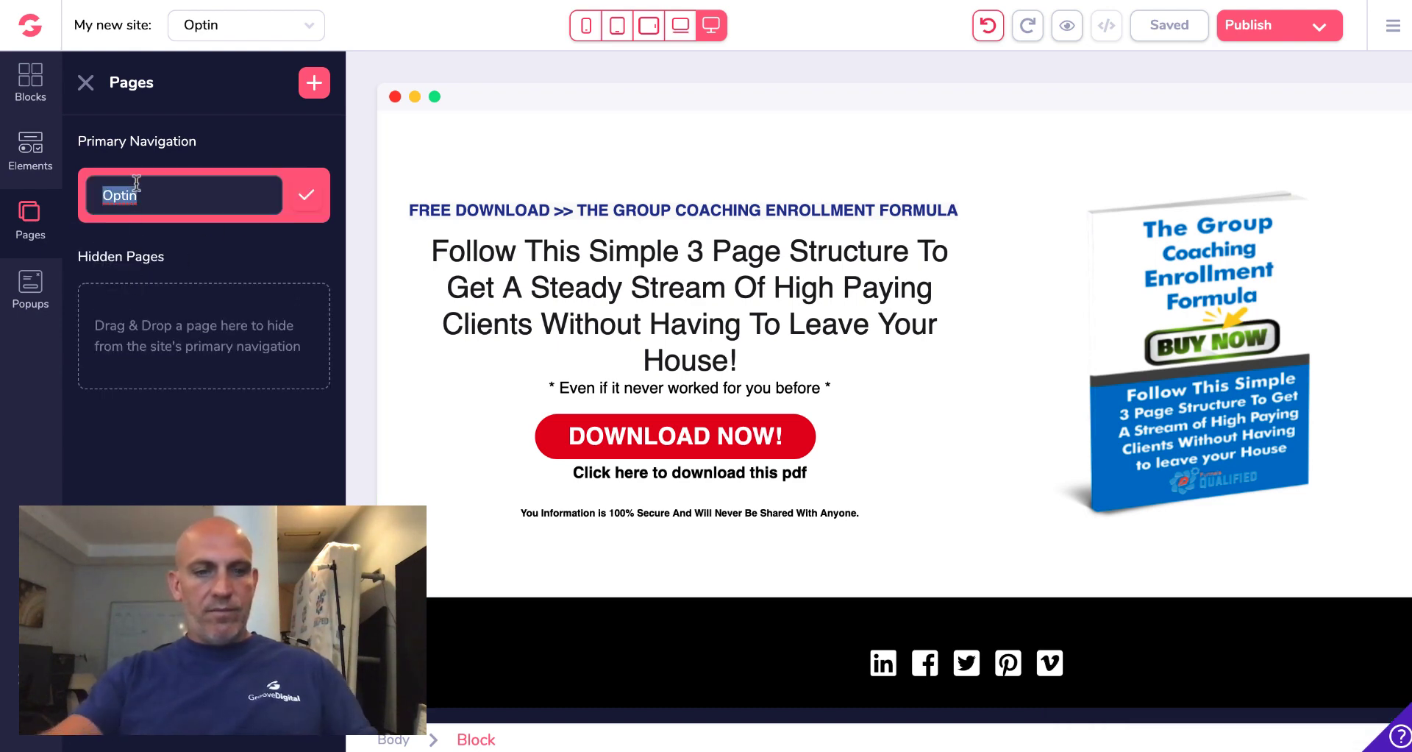
text(The)
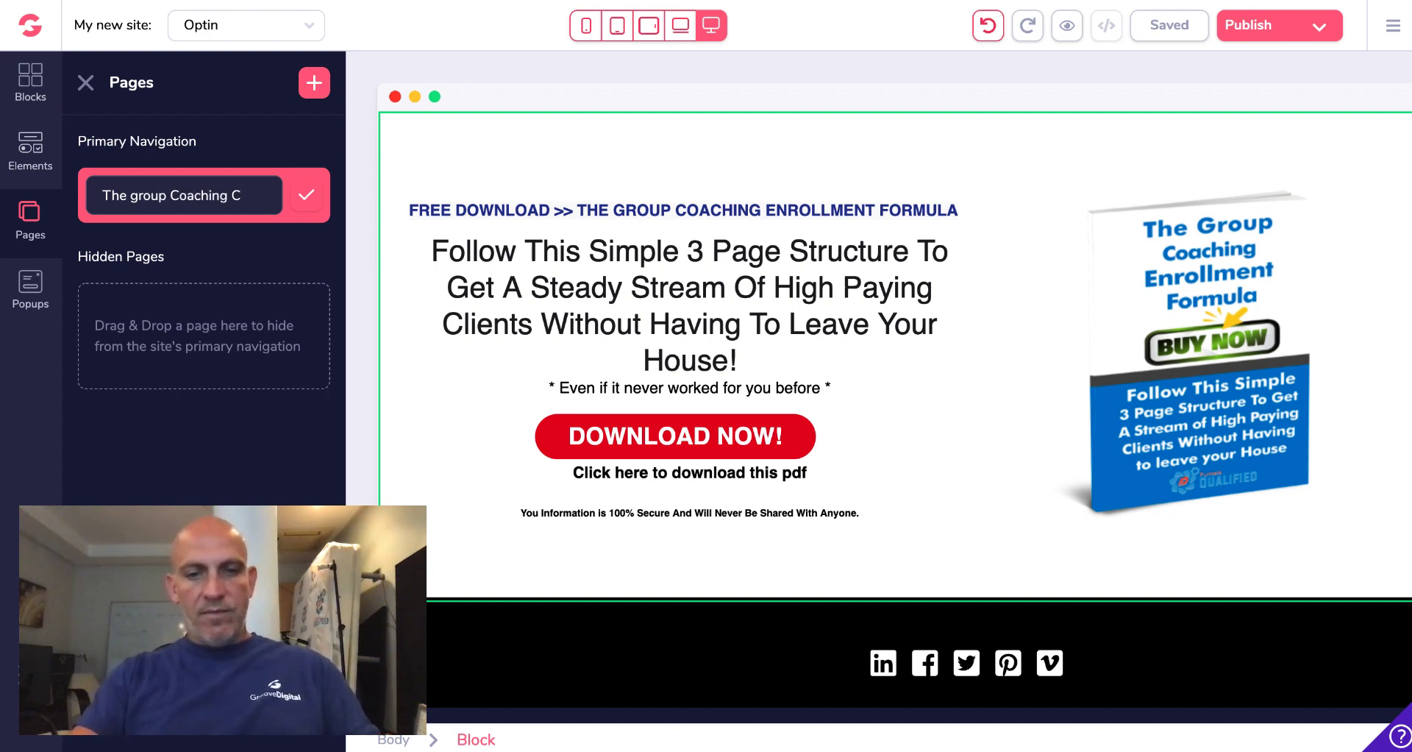
text(group Coaching E)
text(nrollment F)
text(ormula)
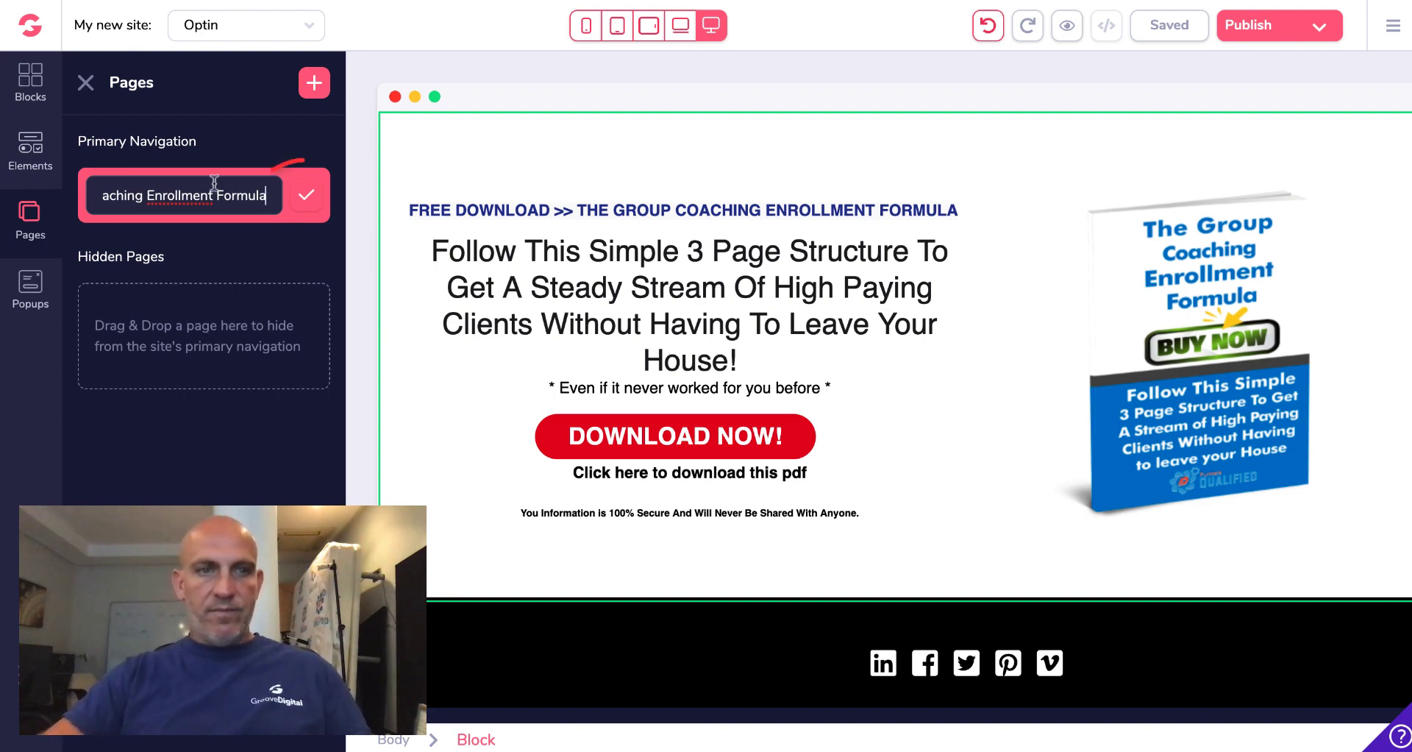
click(306, 195)
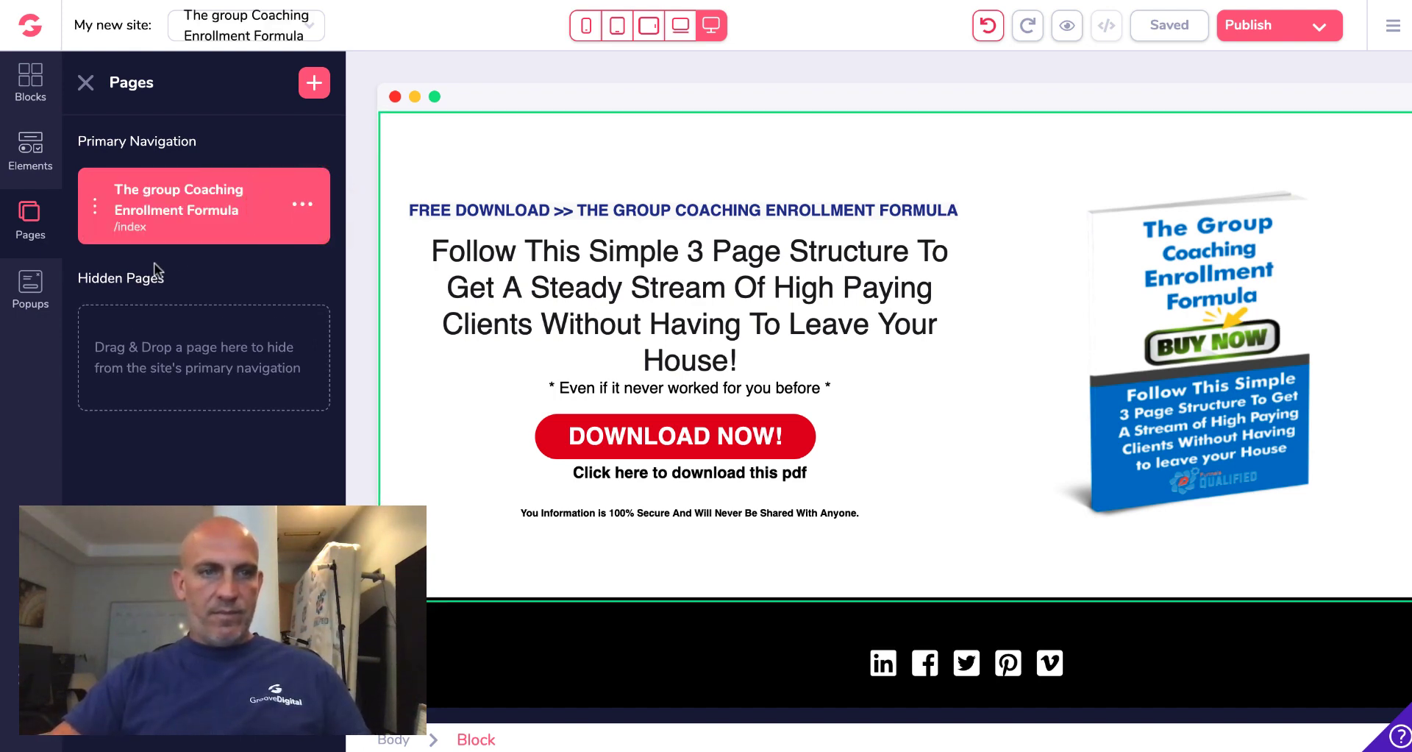
Create Page 2 from the 'Thank You For Signing Up!' page template
click(314, 82)
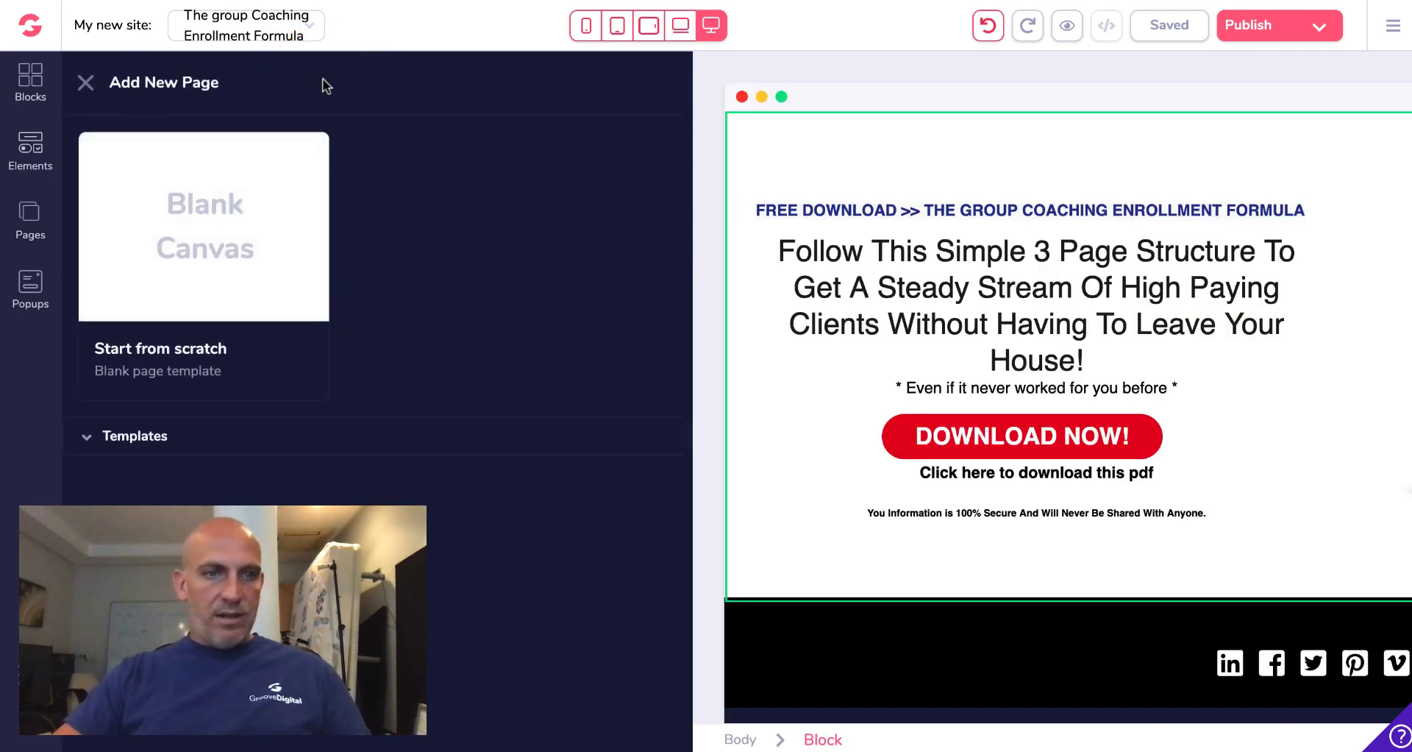
click(117, 441)
scroll(218, 469, down, 4)
scroll(218, 469, down, 10)
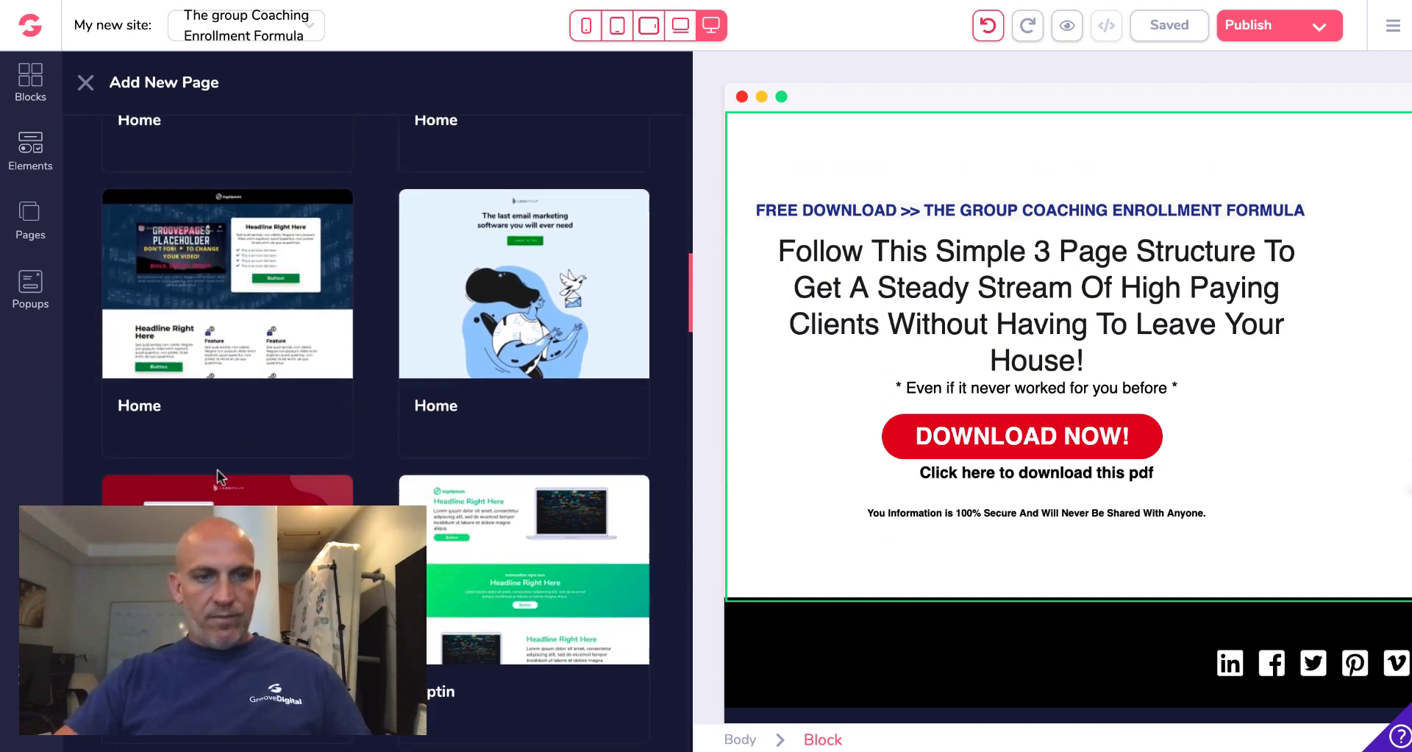
scroll(217, 470, down, 10)
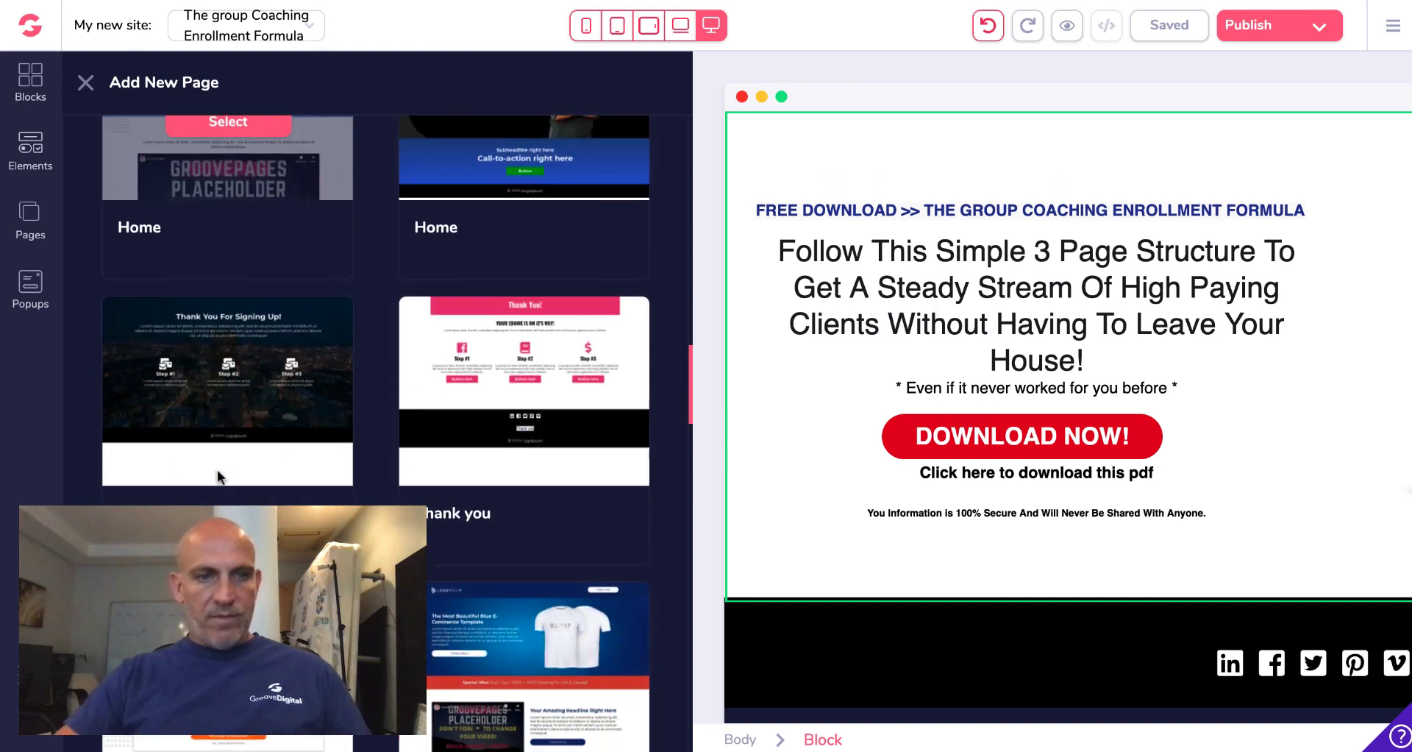
mouse_move(220, 441)
click(229, 401)
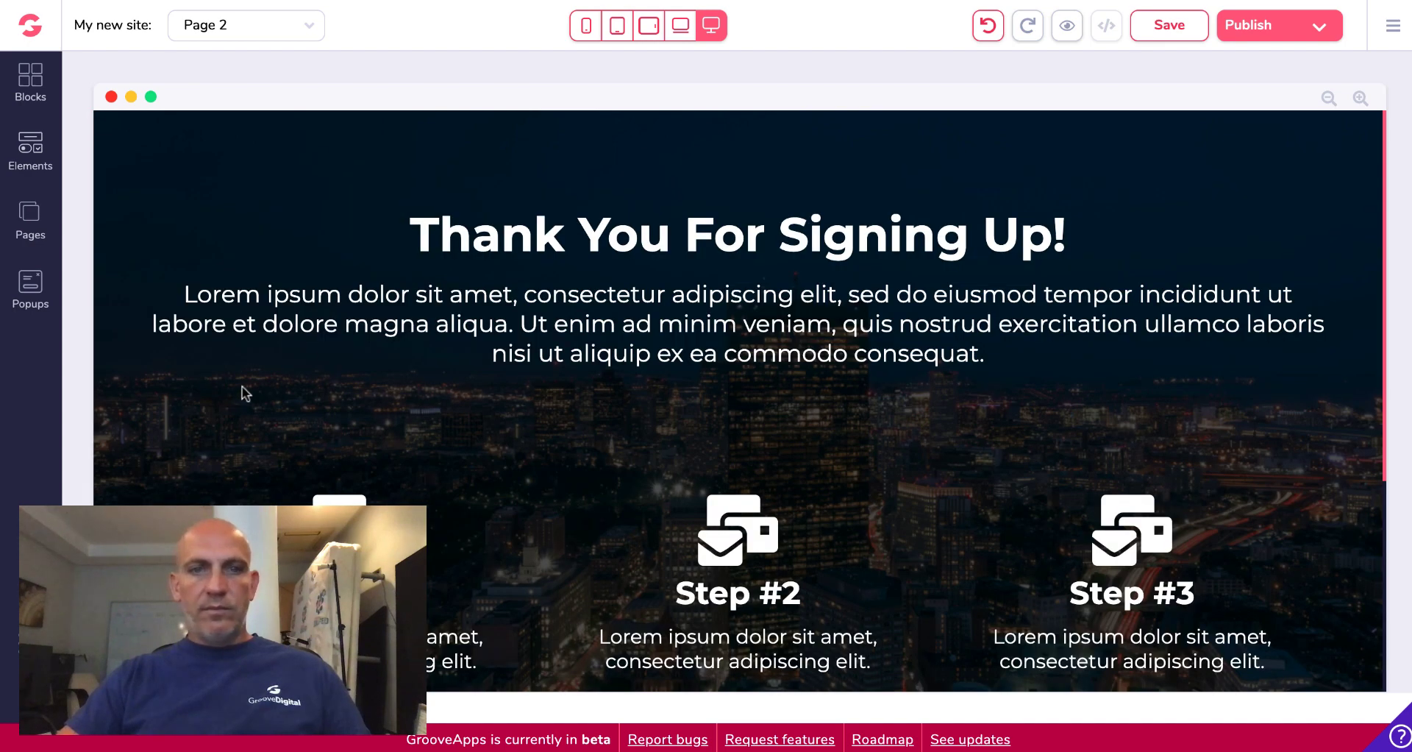
Replace 'For Signing Up' in the heading with 'The Group Coaching Enrollment Formula Is On It's Way To your Inbox'
click(1309, 221)
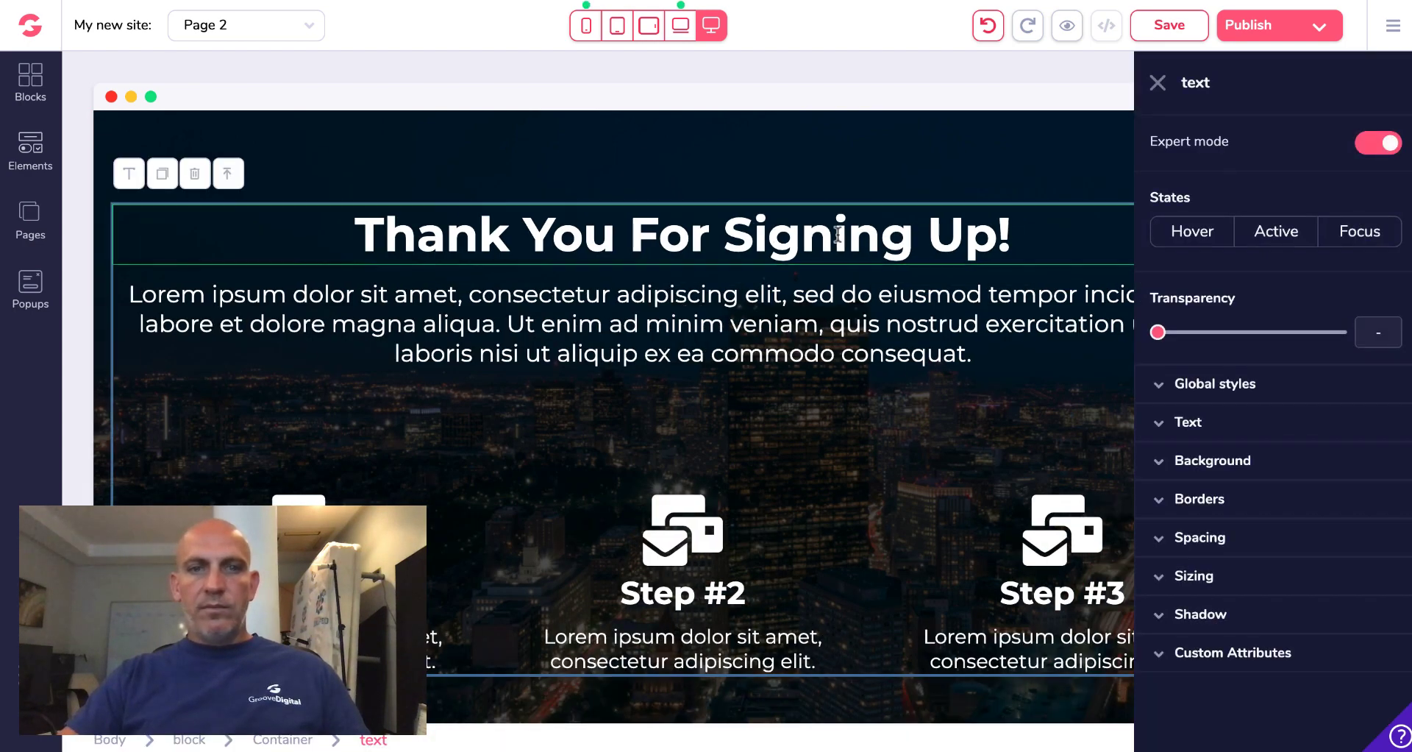
double_click(640, 234)
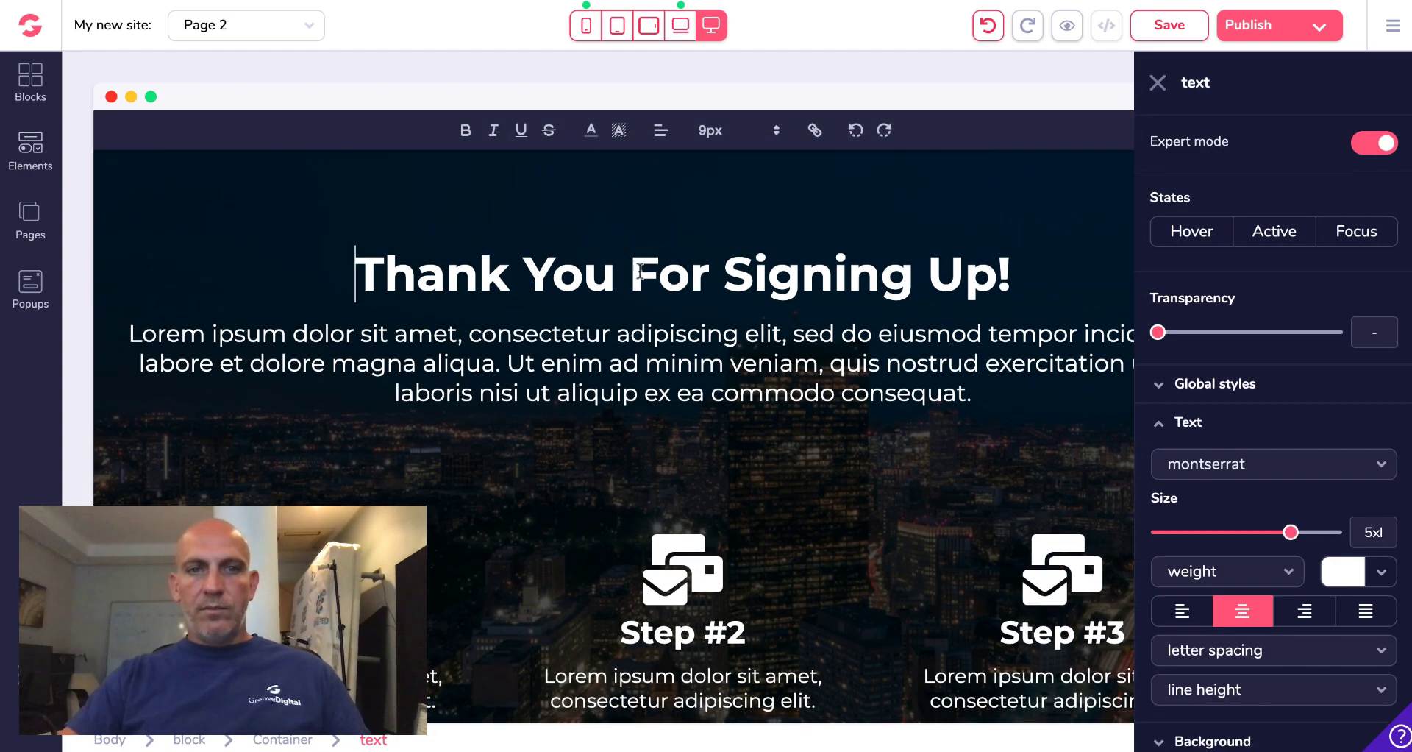
drag(638, 269, 997, 273)
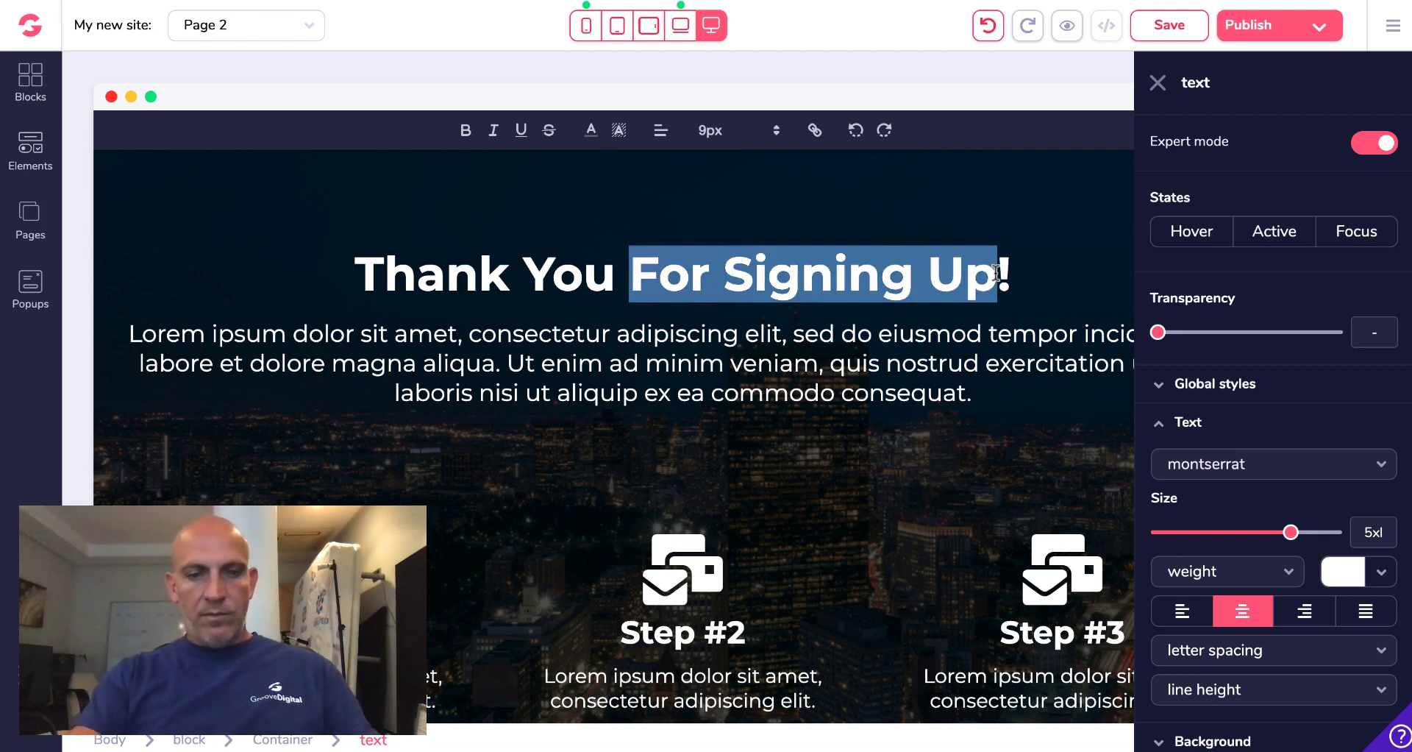
text(The )
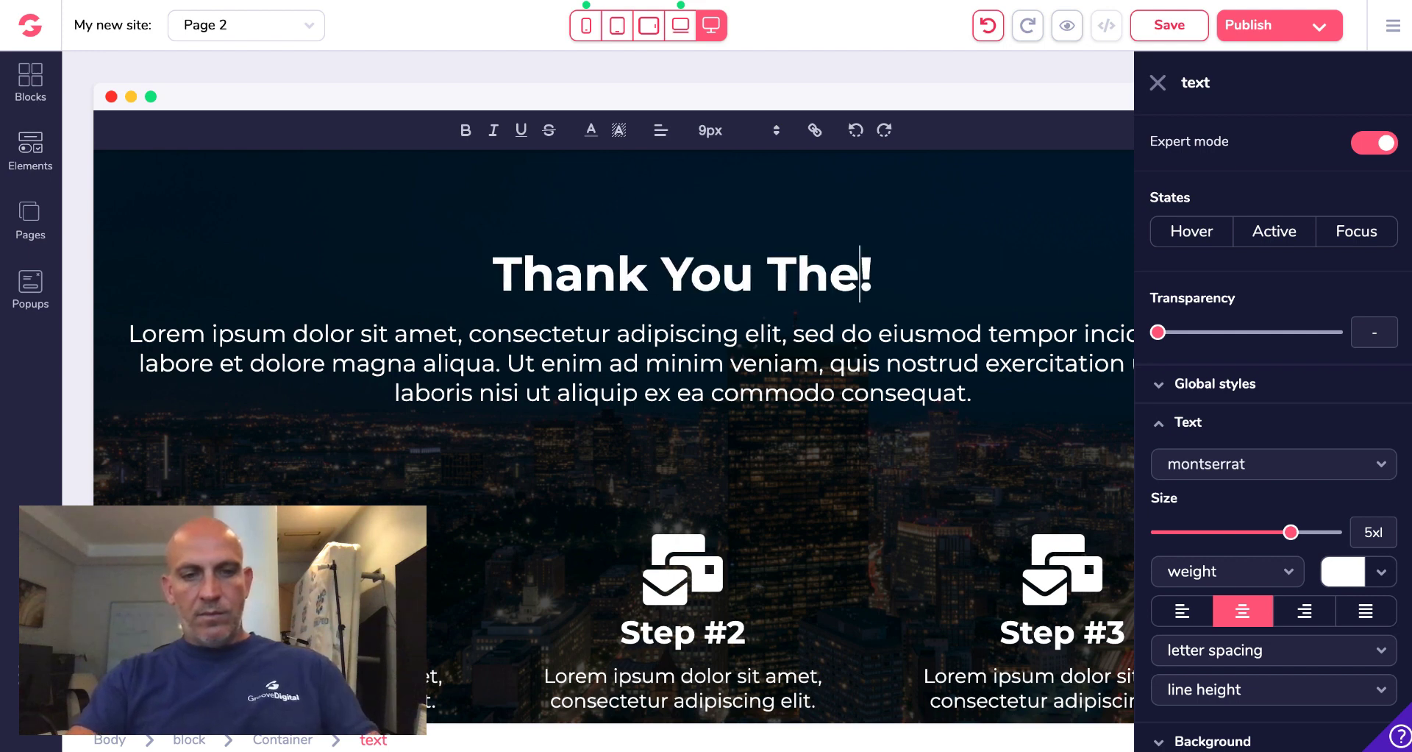
text(Group)
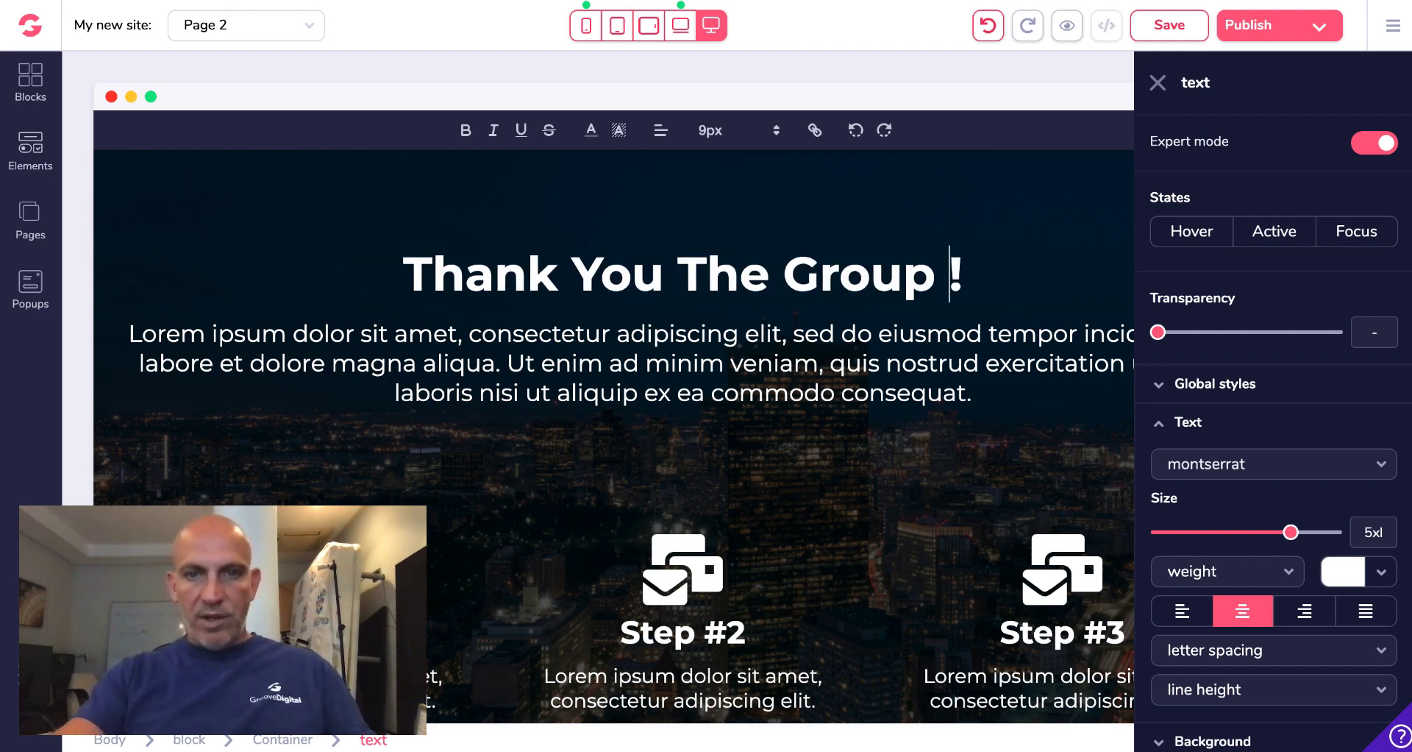
text( Coaching Enroll)
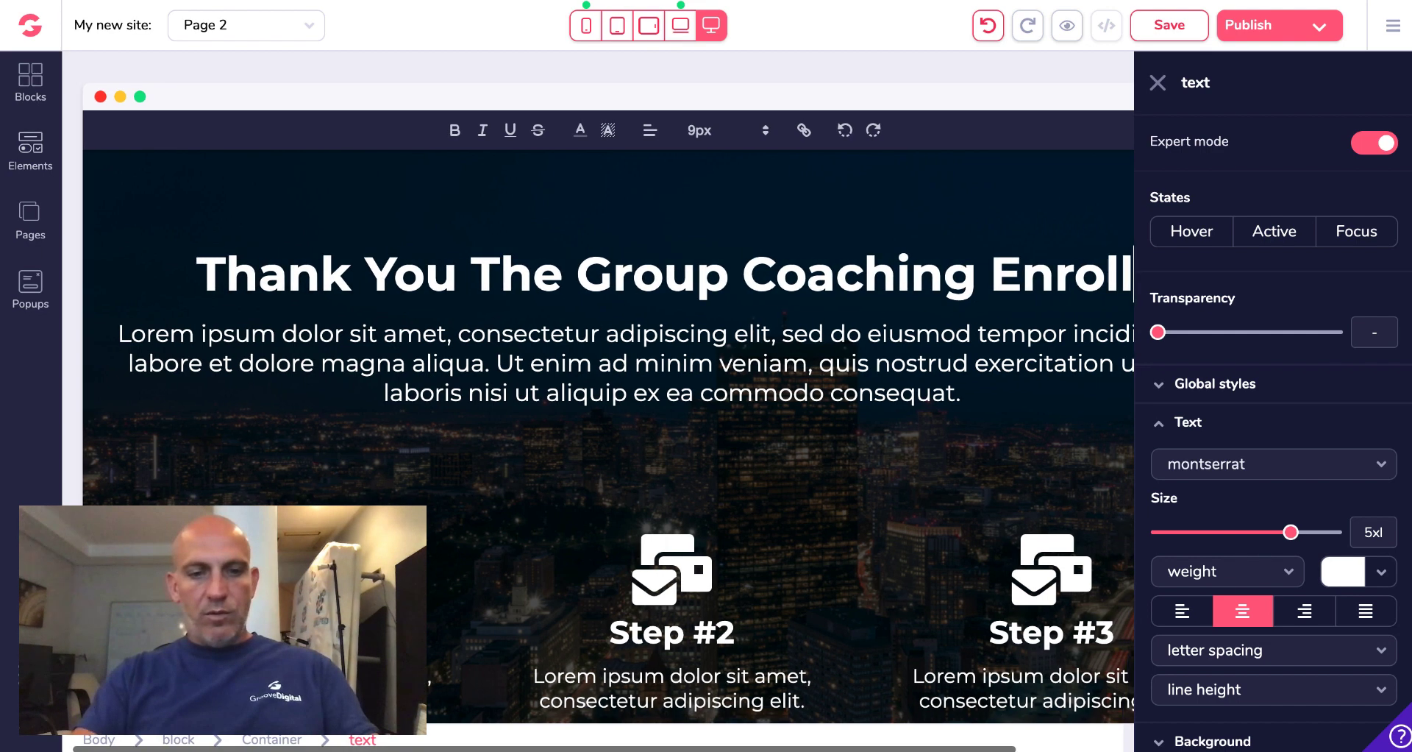
text(ment F)
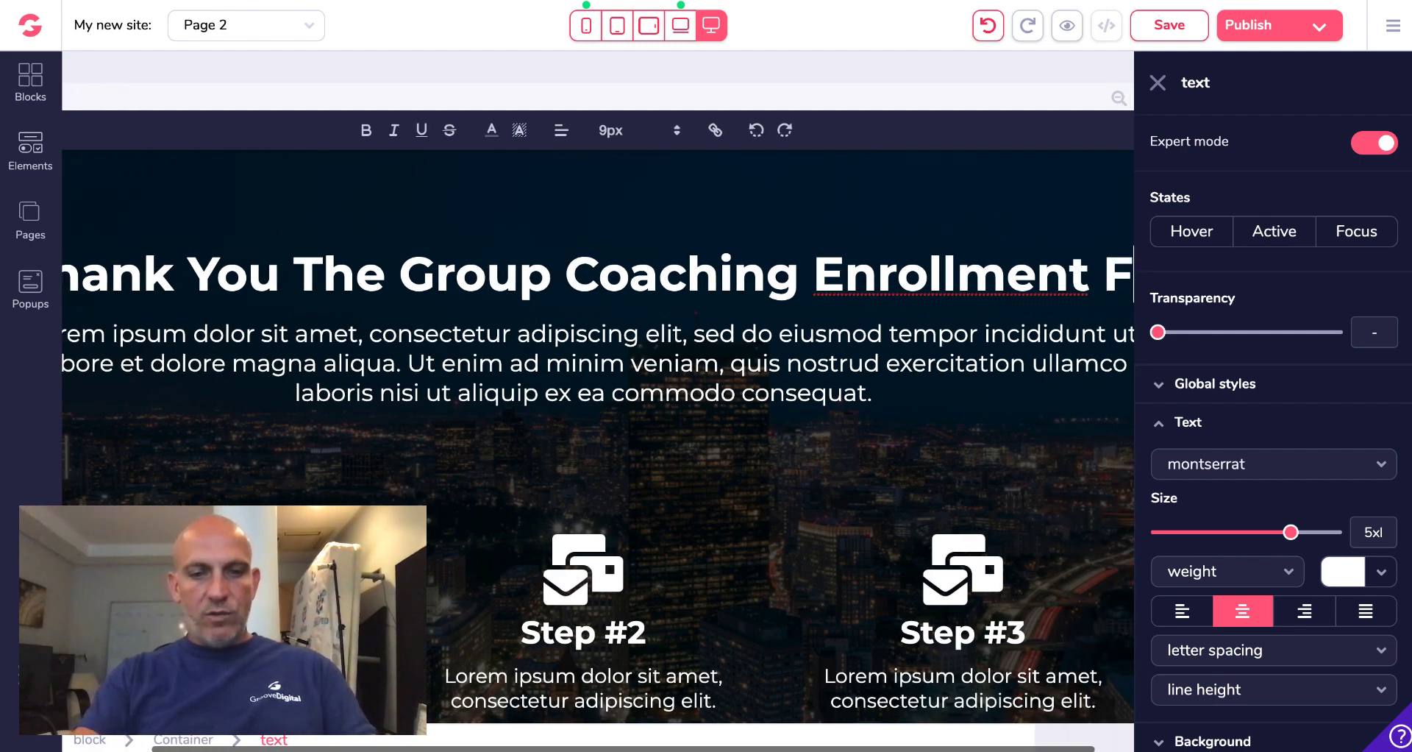
text(ormula I)
key(BackSpace)
text(s On I)
text(t)
text('s Wa)
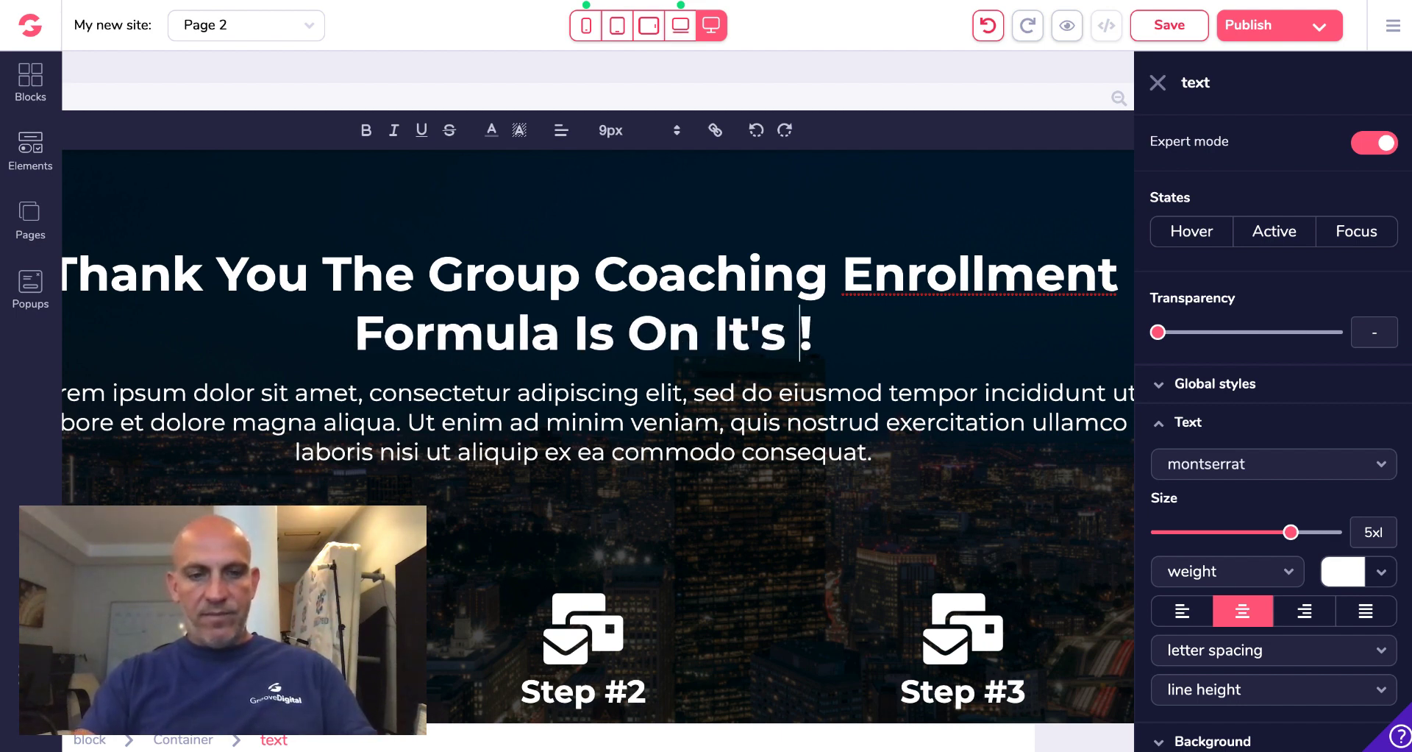
text(y To )
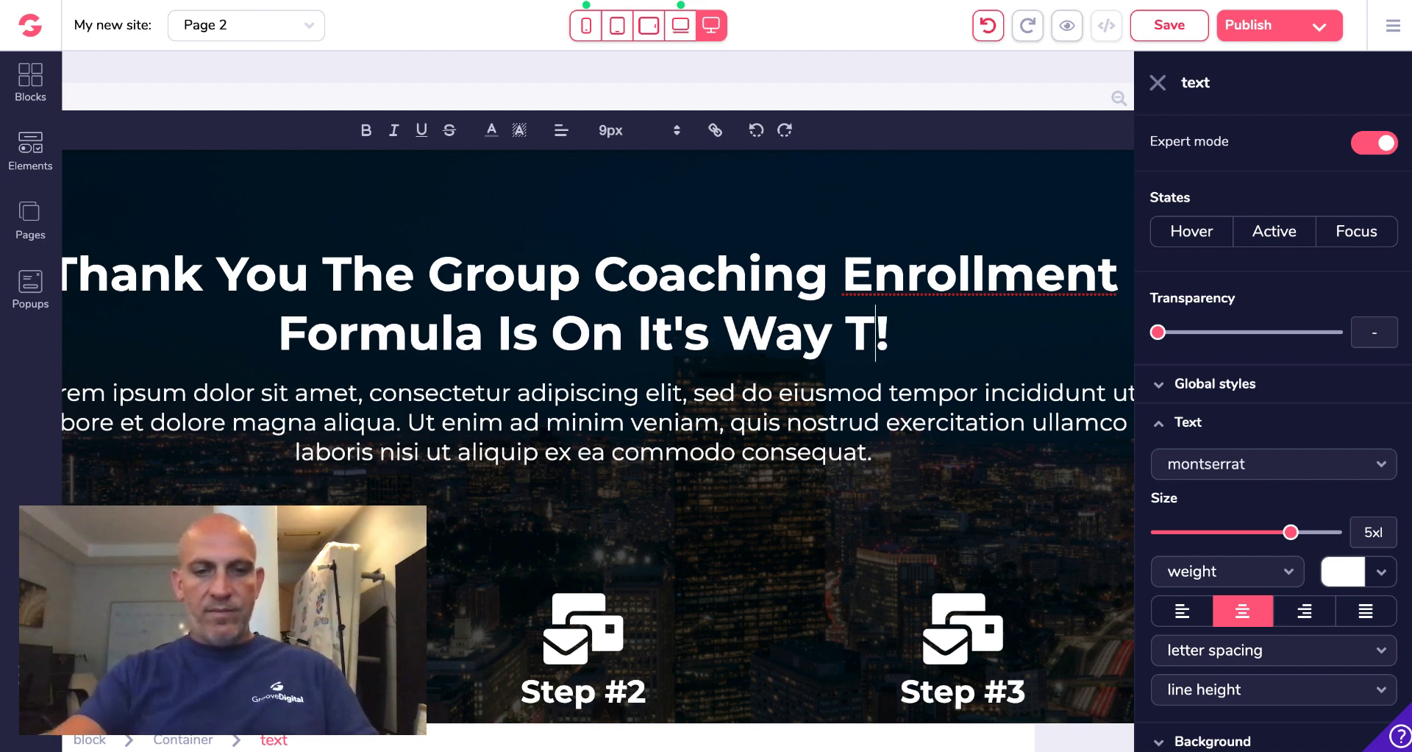
text(your In)
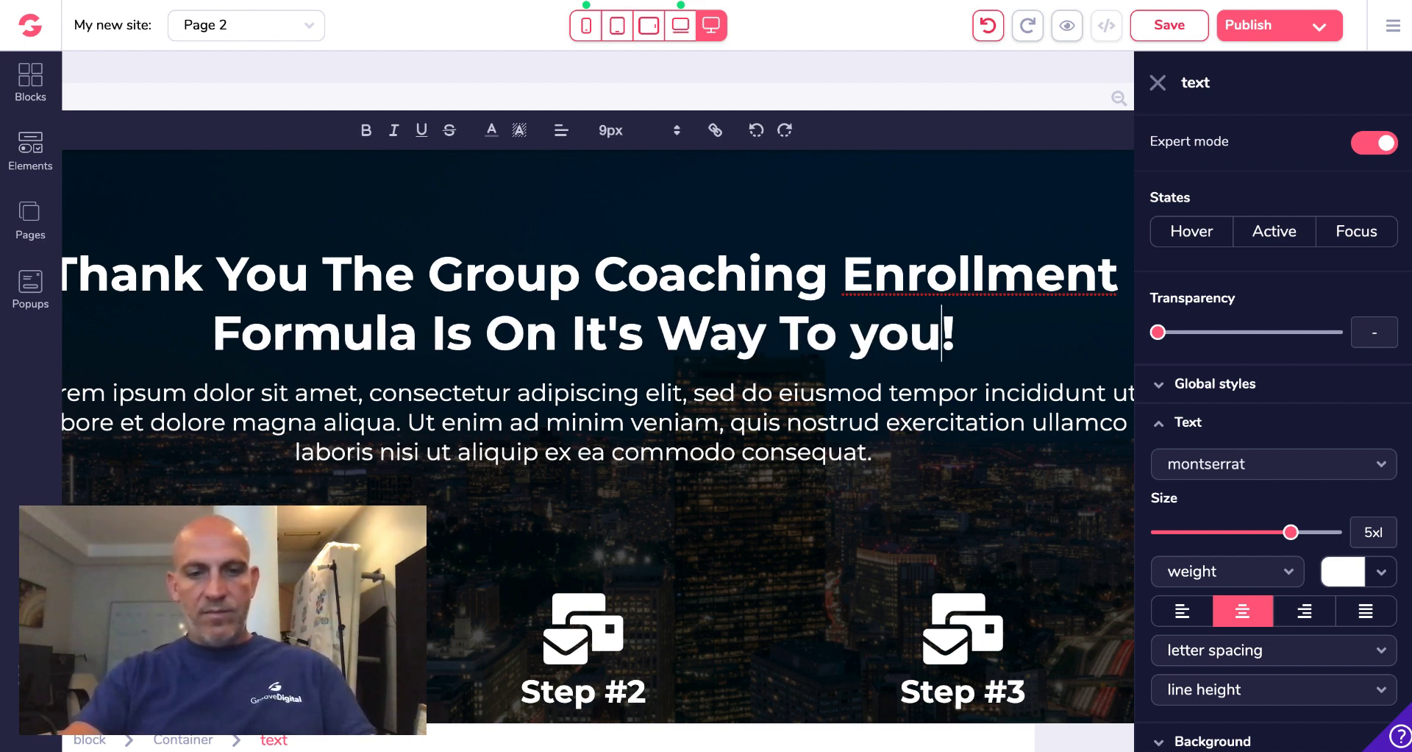
text(box)
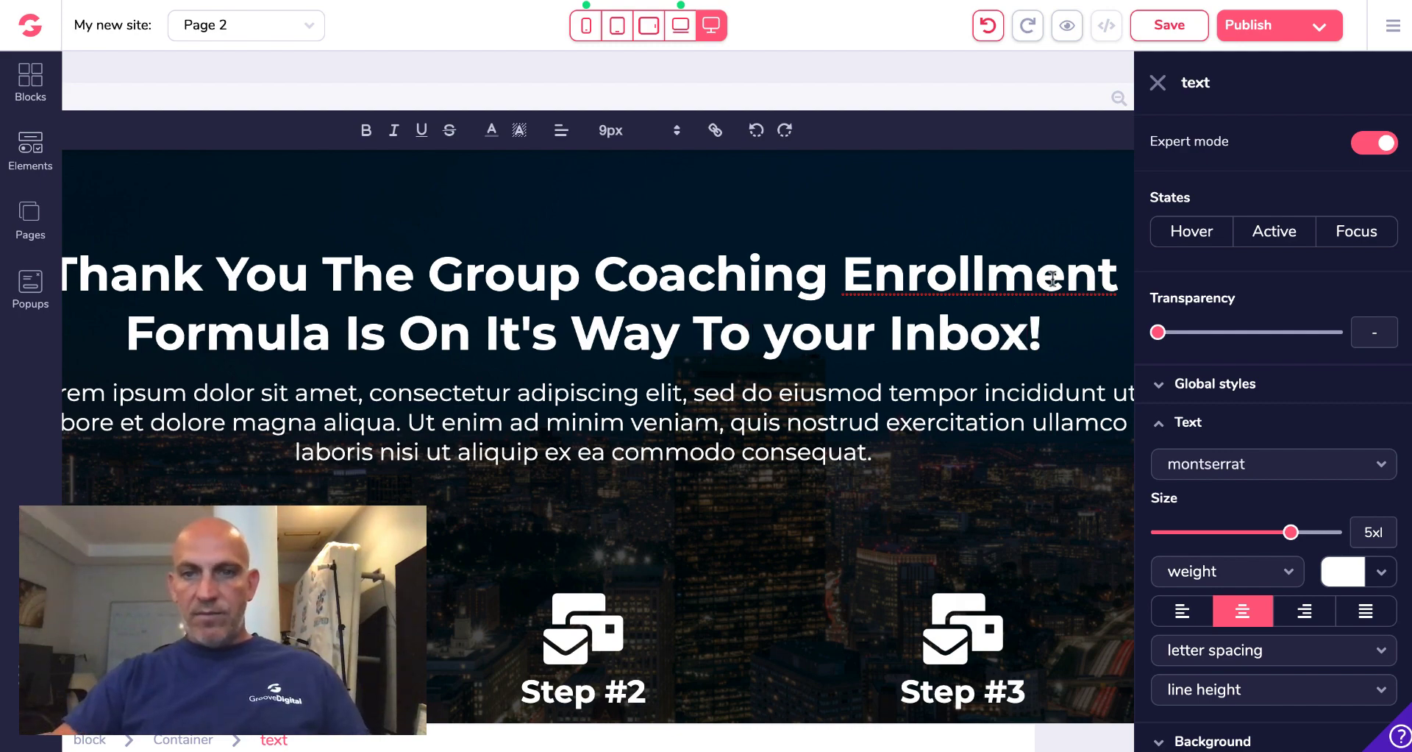
click(1162, 79)
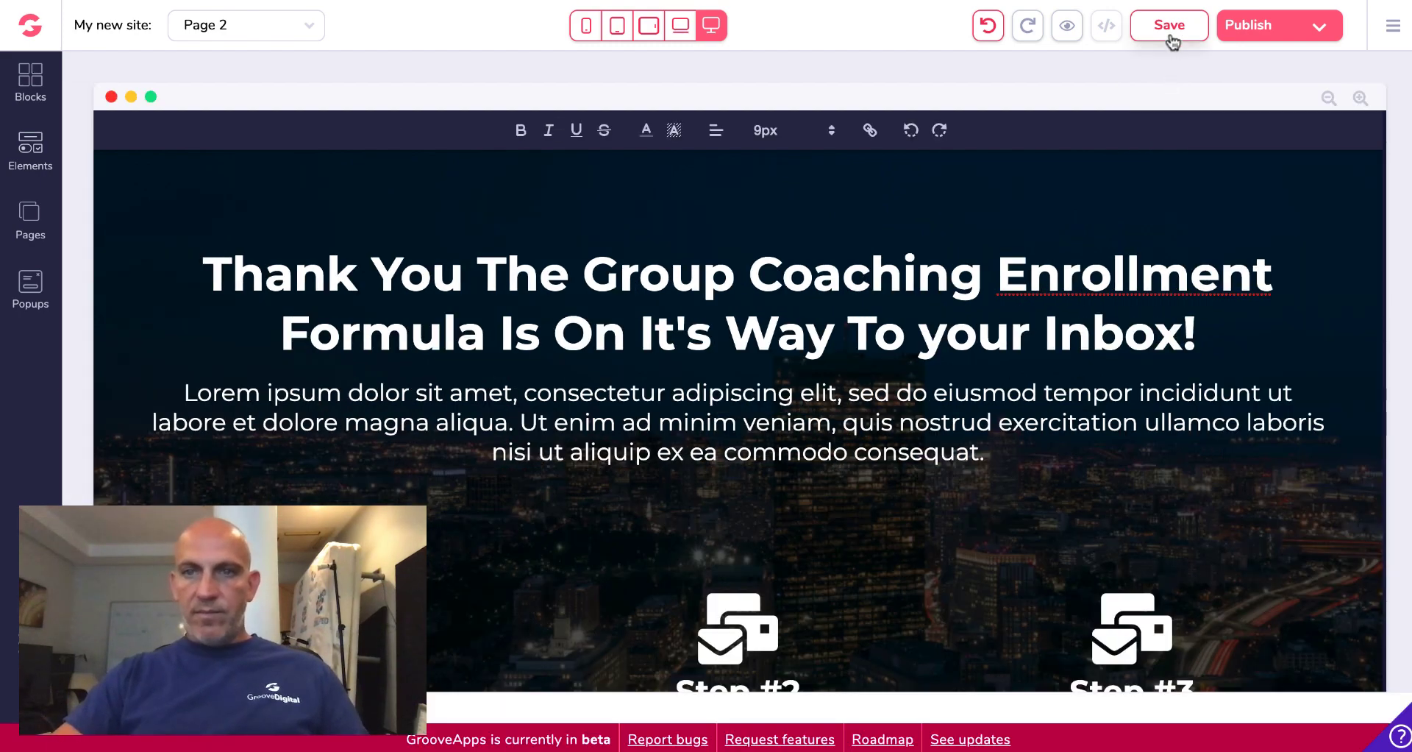
Save the page, then rewrite the Step #1 description as 'Download your PDF here'
click(1170, 27)
scroll(1177, 274, down, 3)
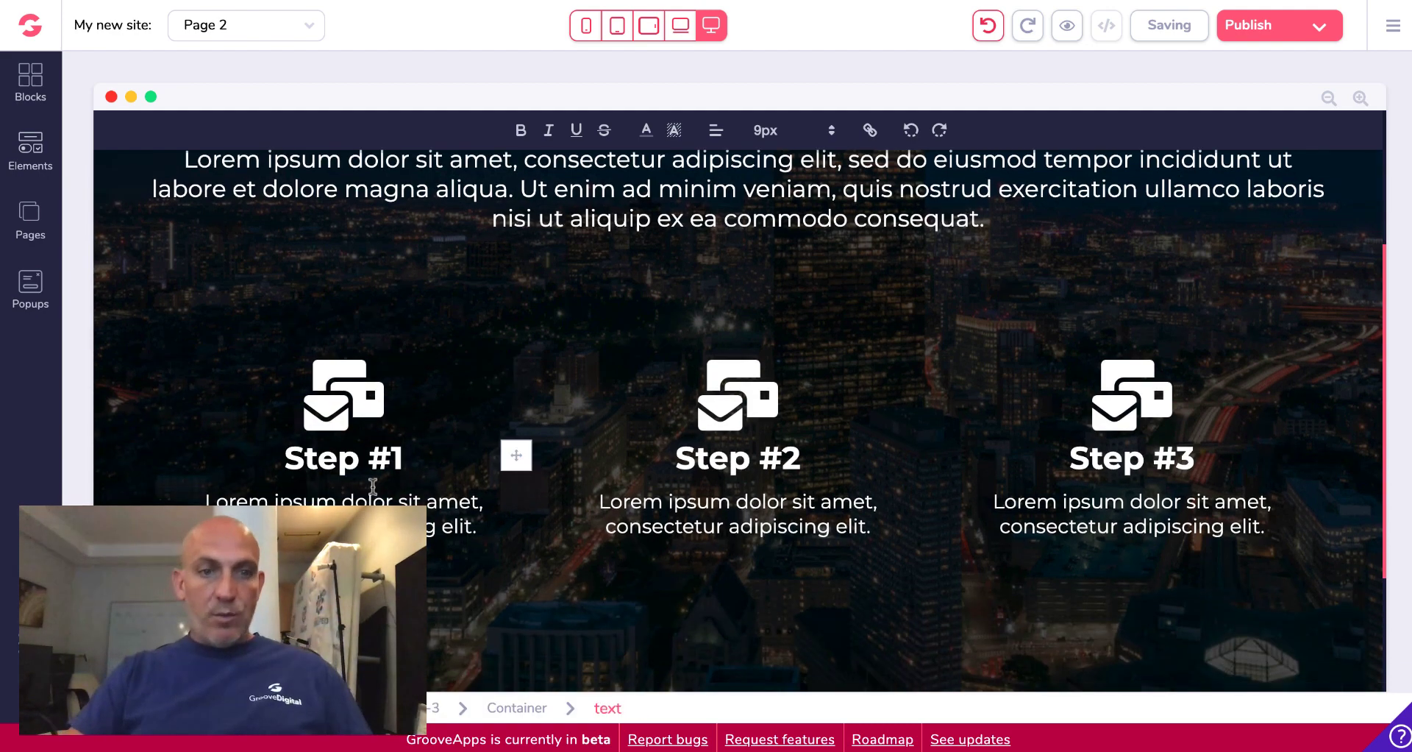
click(326, 515)
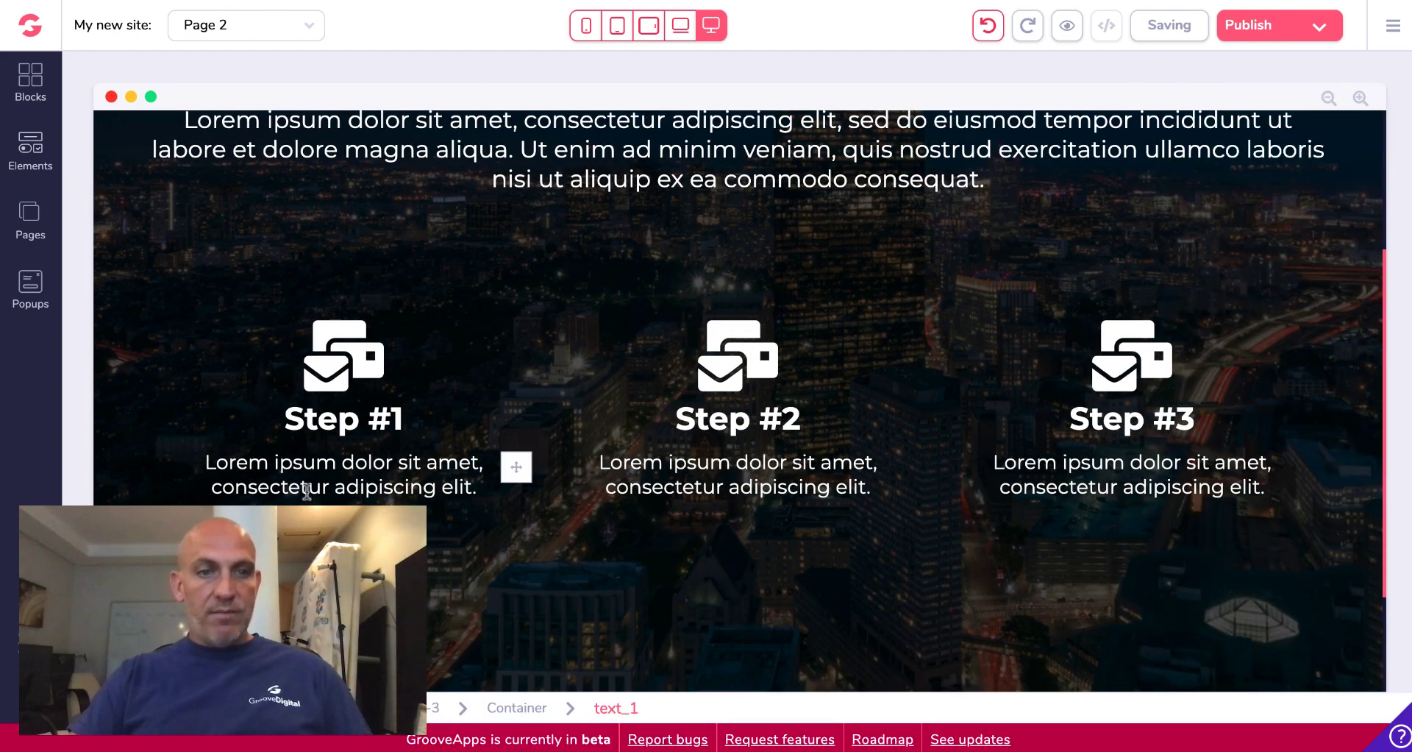
click(326, 477)
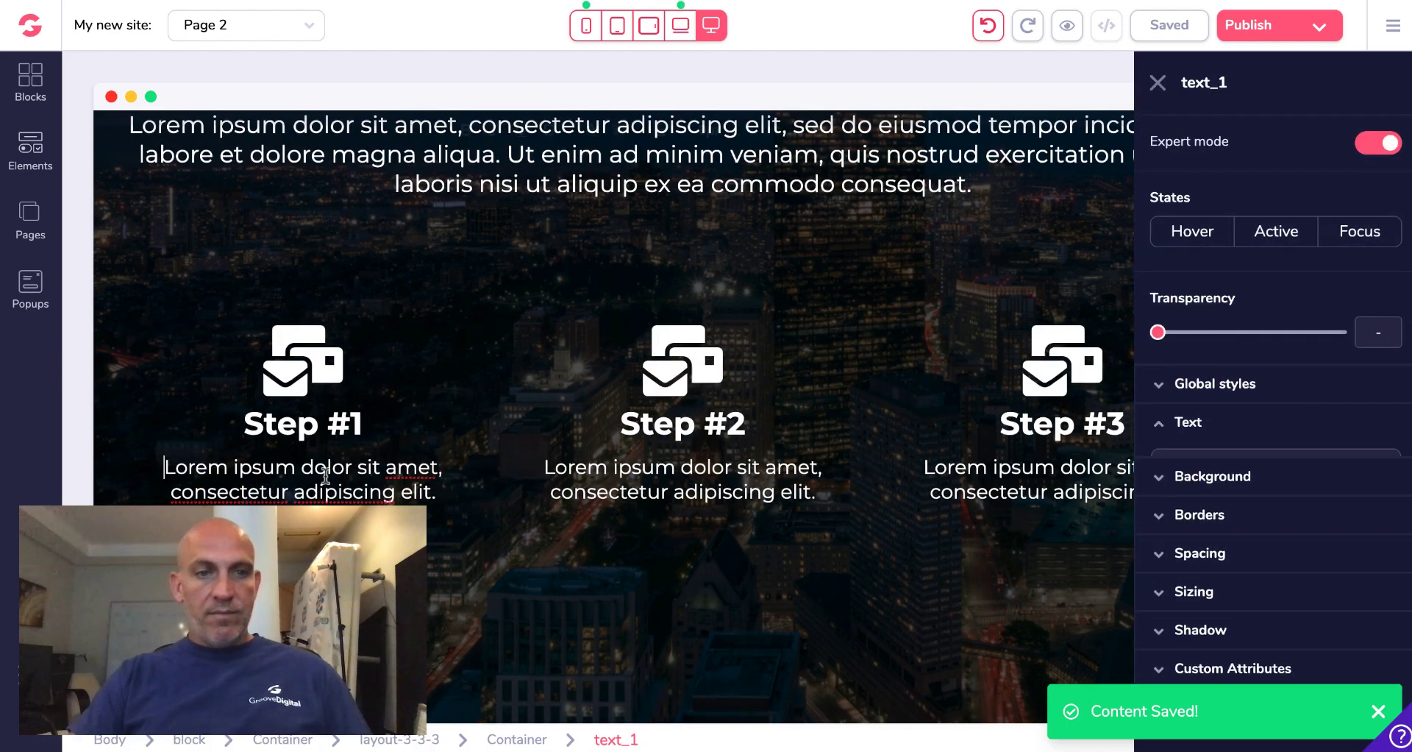
scroll(370, 475, up, 3)
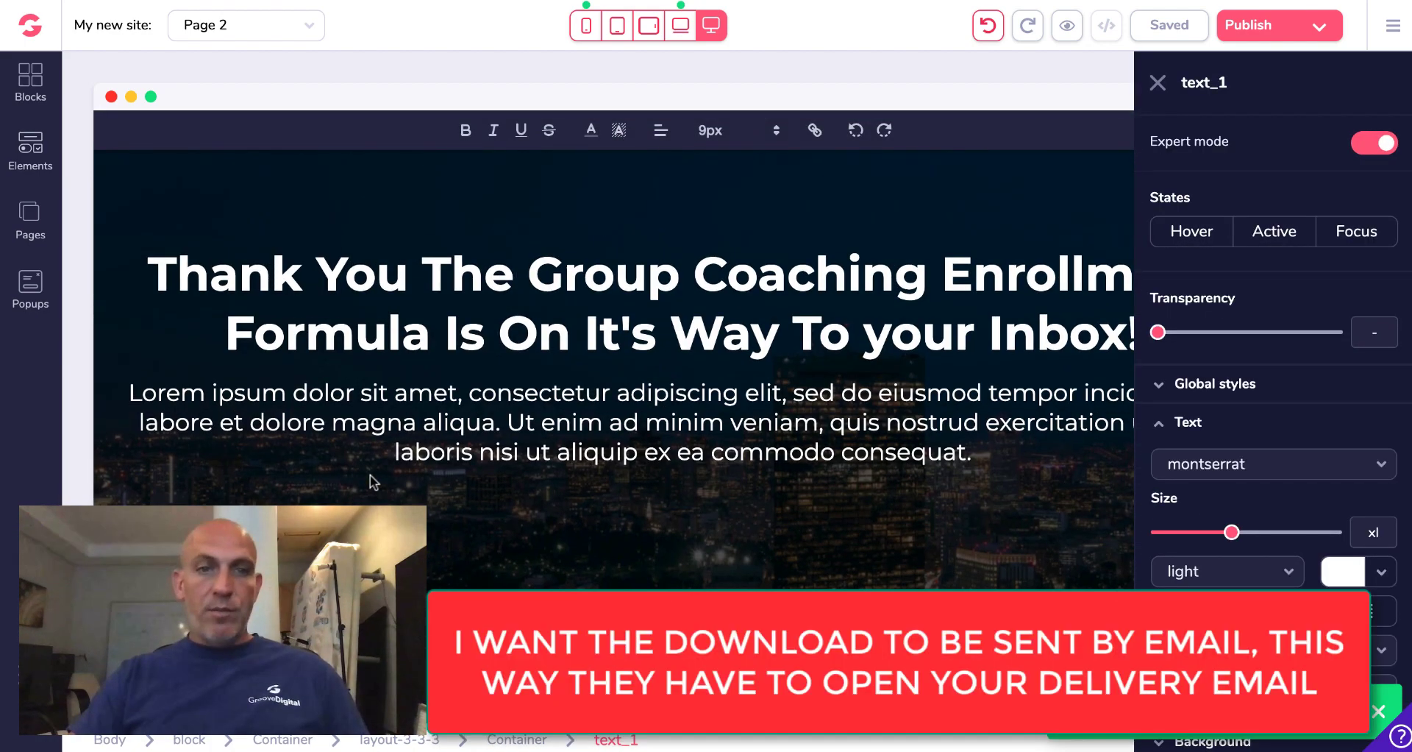
scroll(769, 277, down, 4)
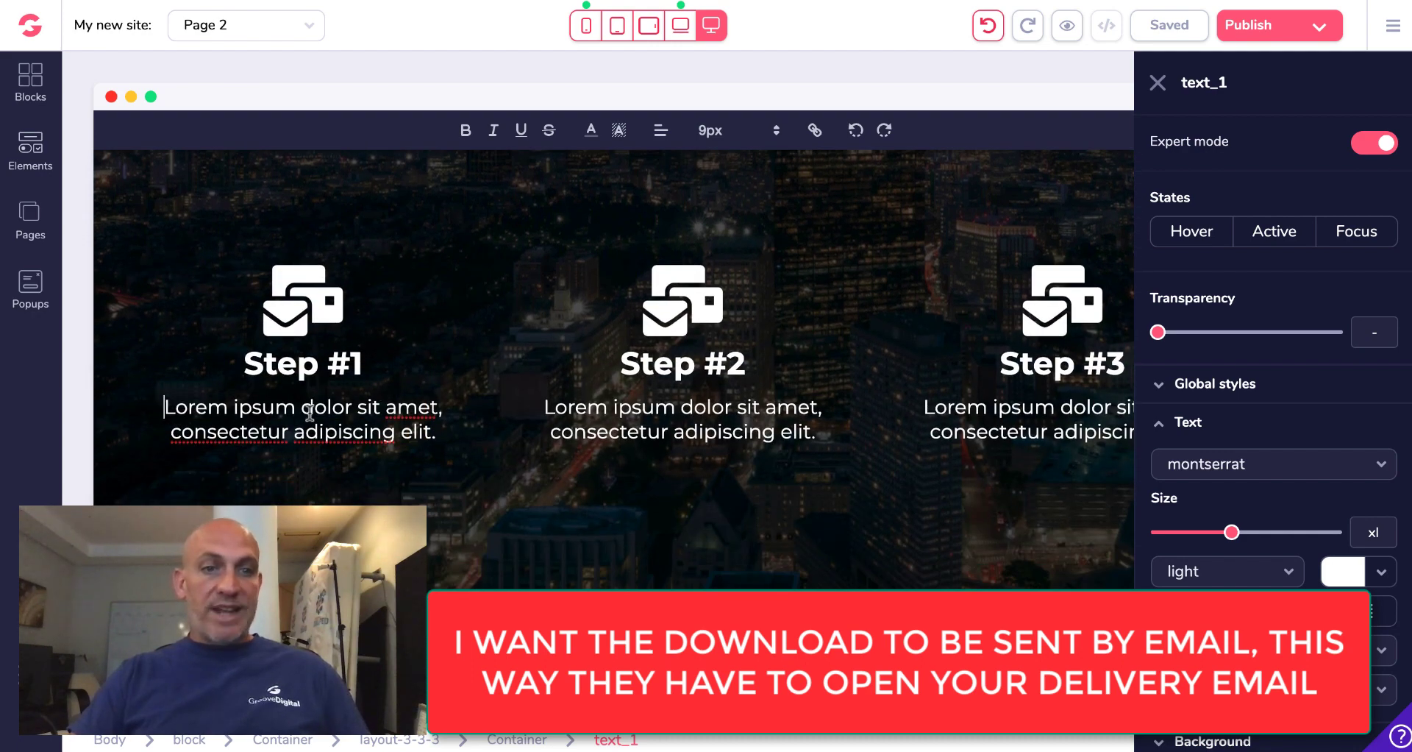
triple_click(309, 410)
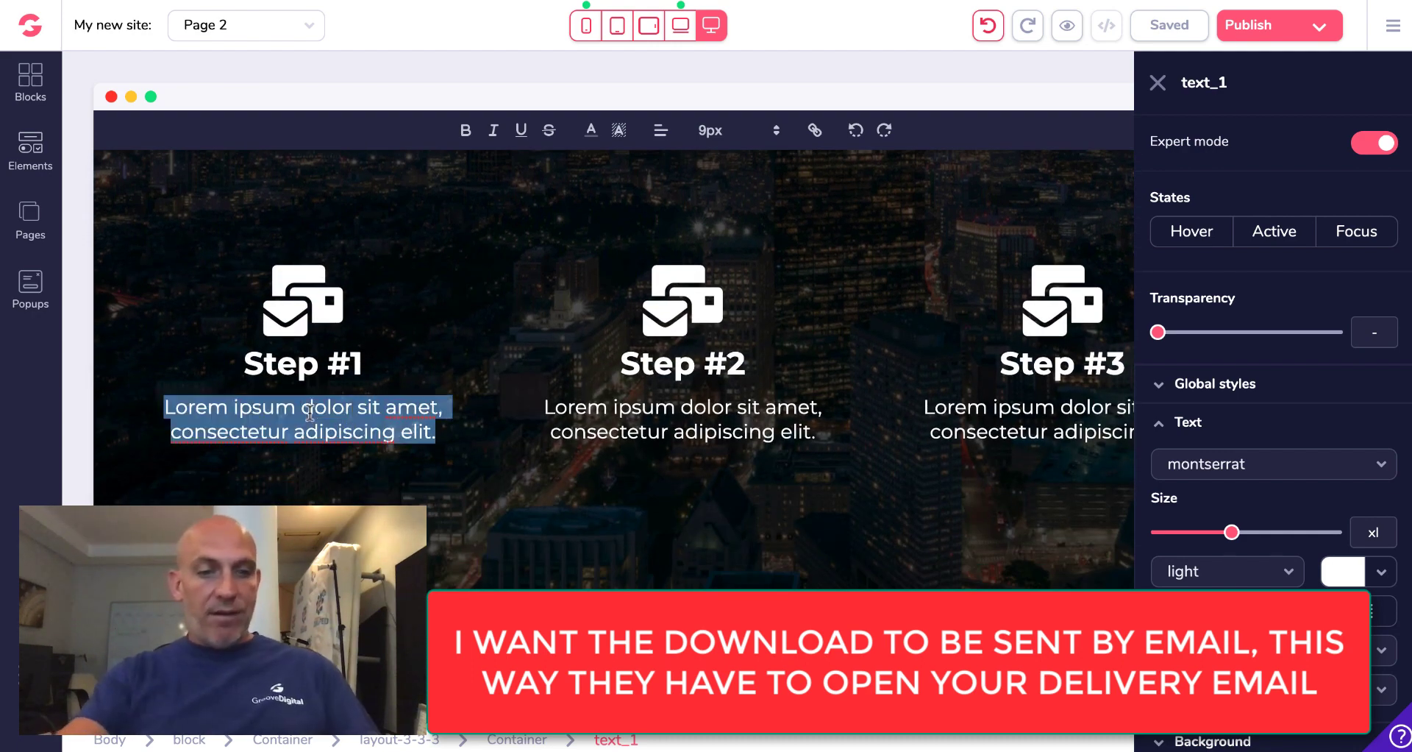
text(Download)
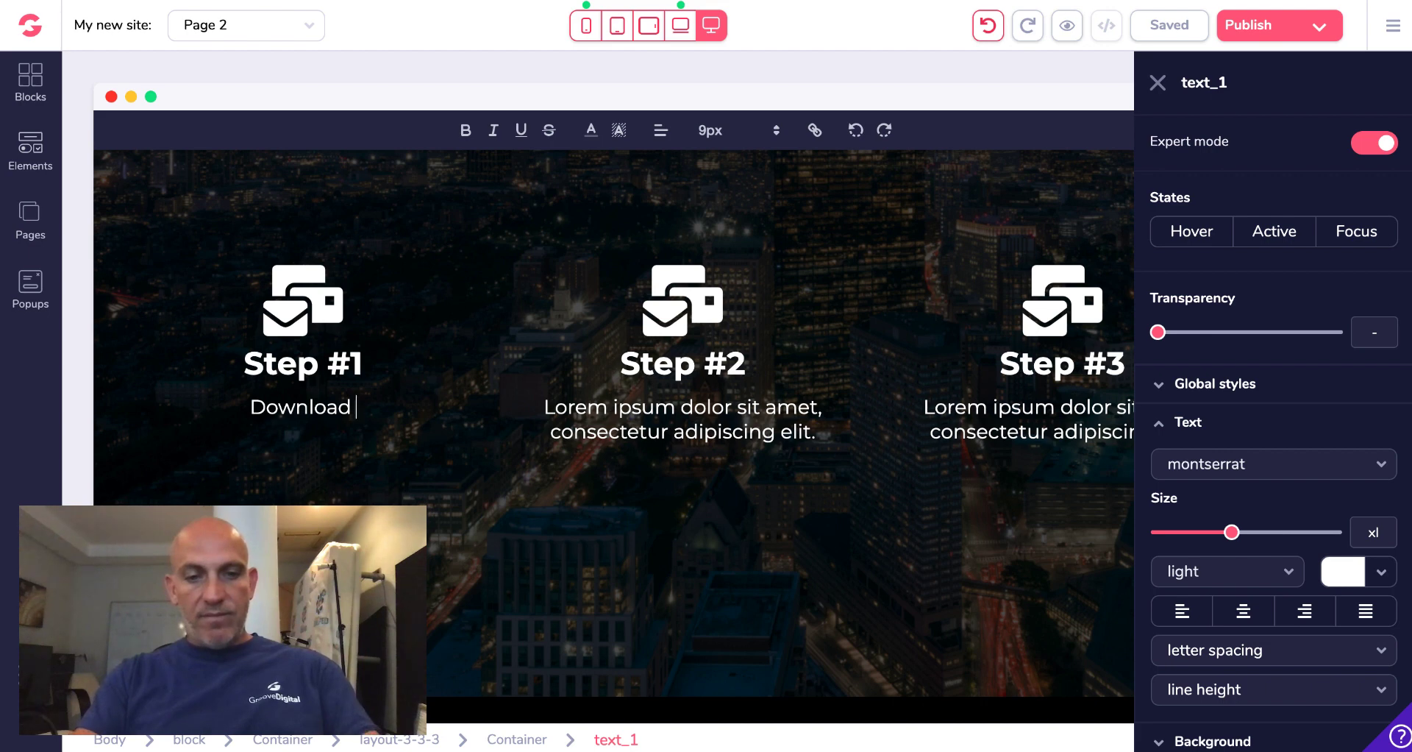
text(your PDF here)
Change Step #2 to 'Join our Facebook Community' and Step #3 to 'Purchase the Group Coaching Code'
click(646, 408)
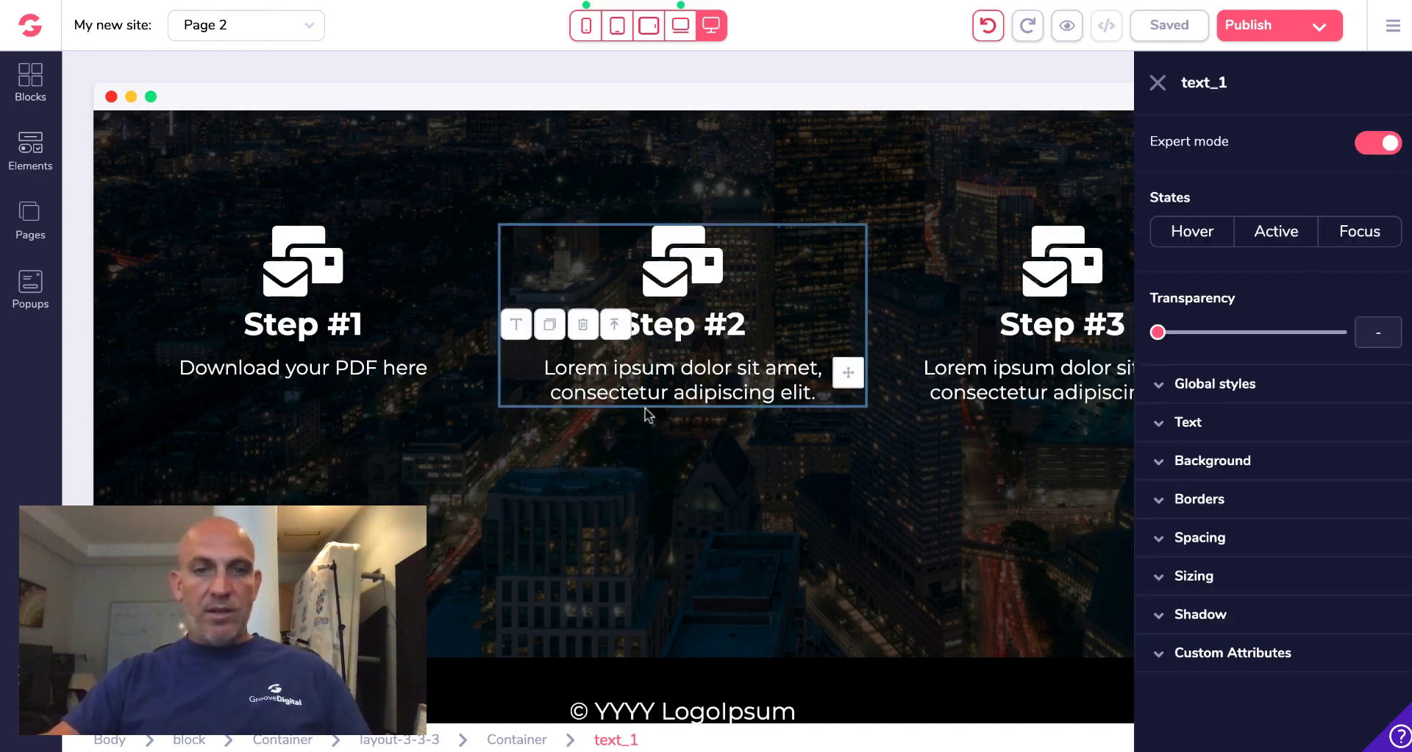
triple_click(682, 385)
text(Join our)
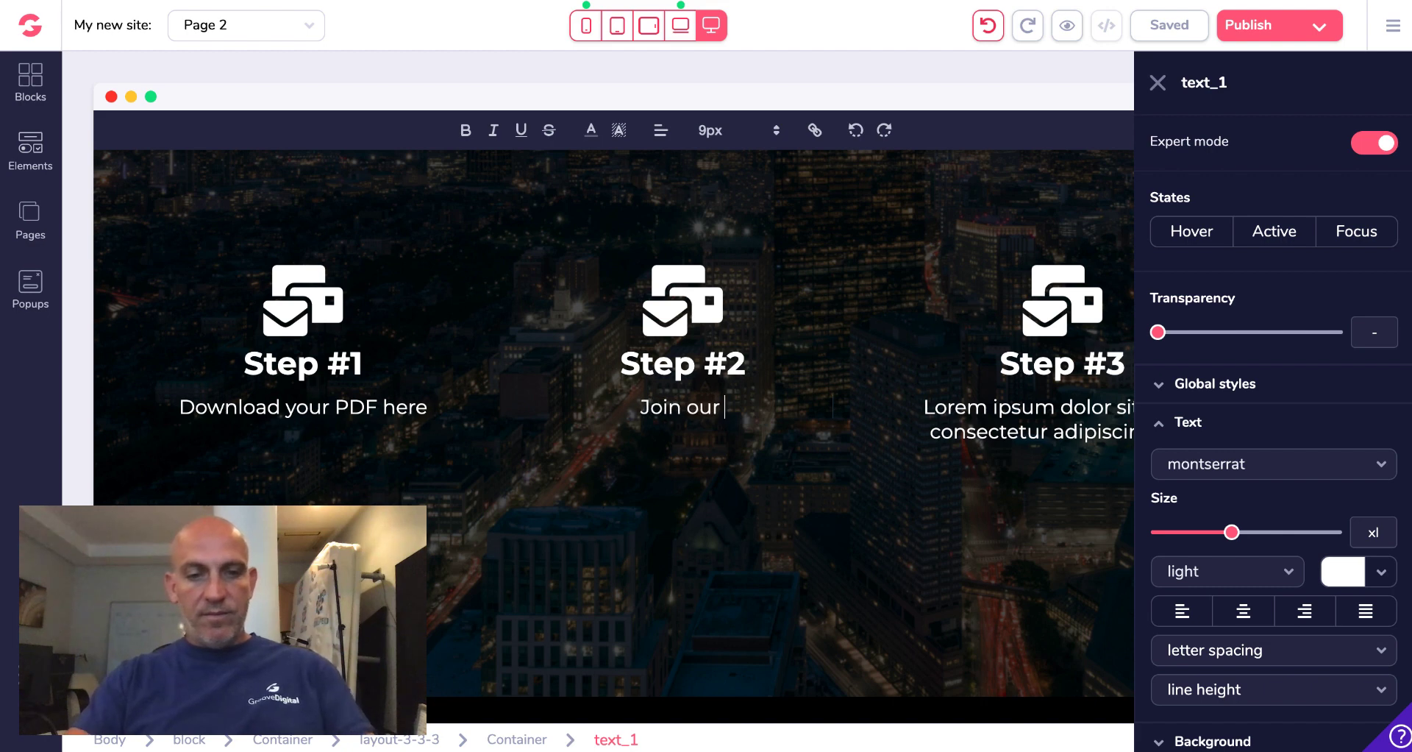
text( Facebook Community)
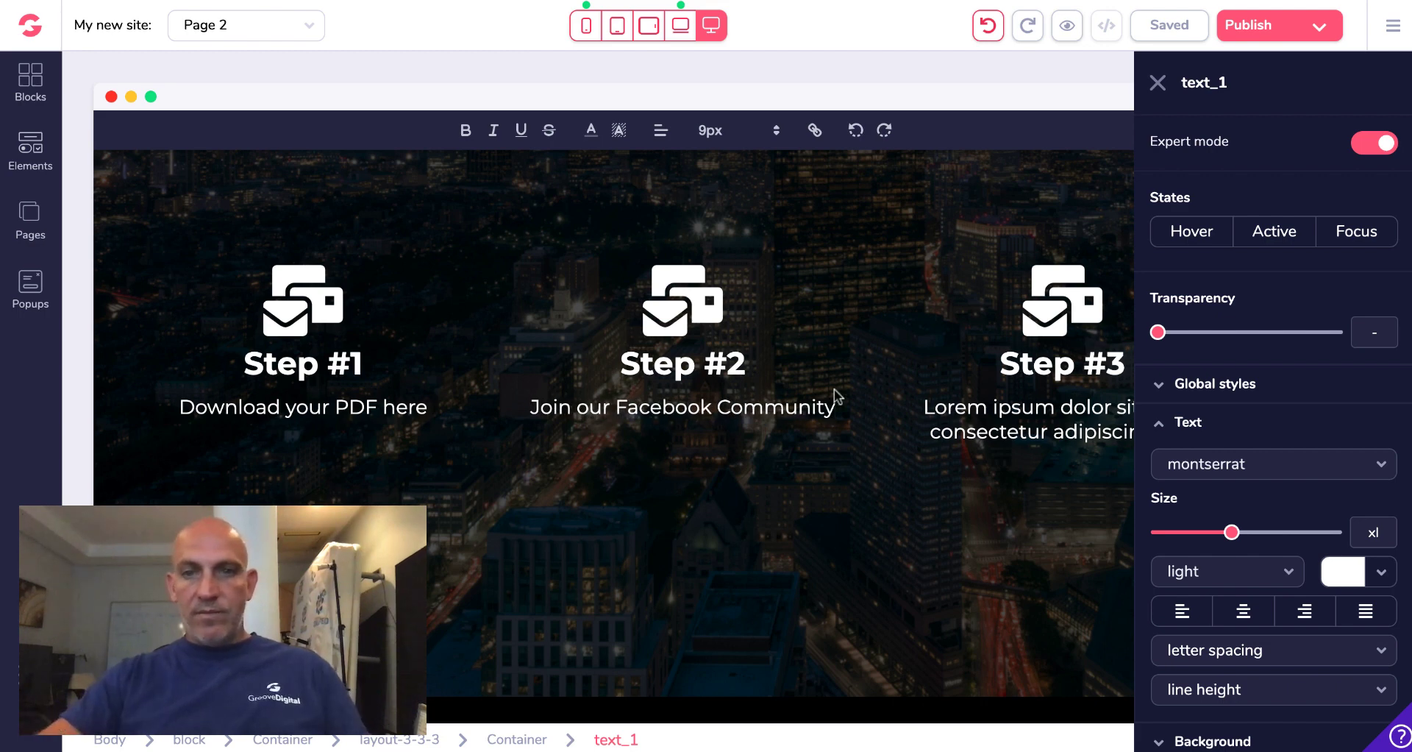
click(981, 421)
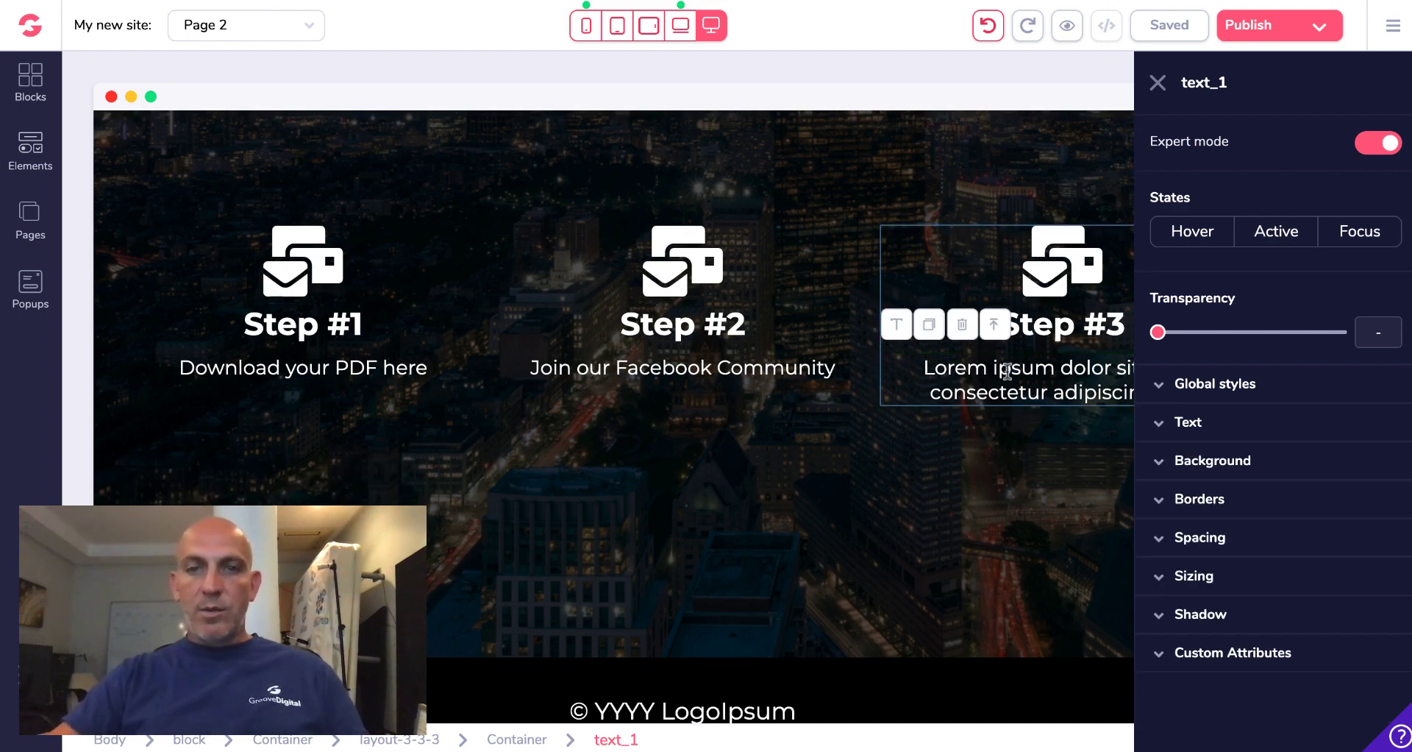
click(1007, 377)
double_click(1014, 412)
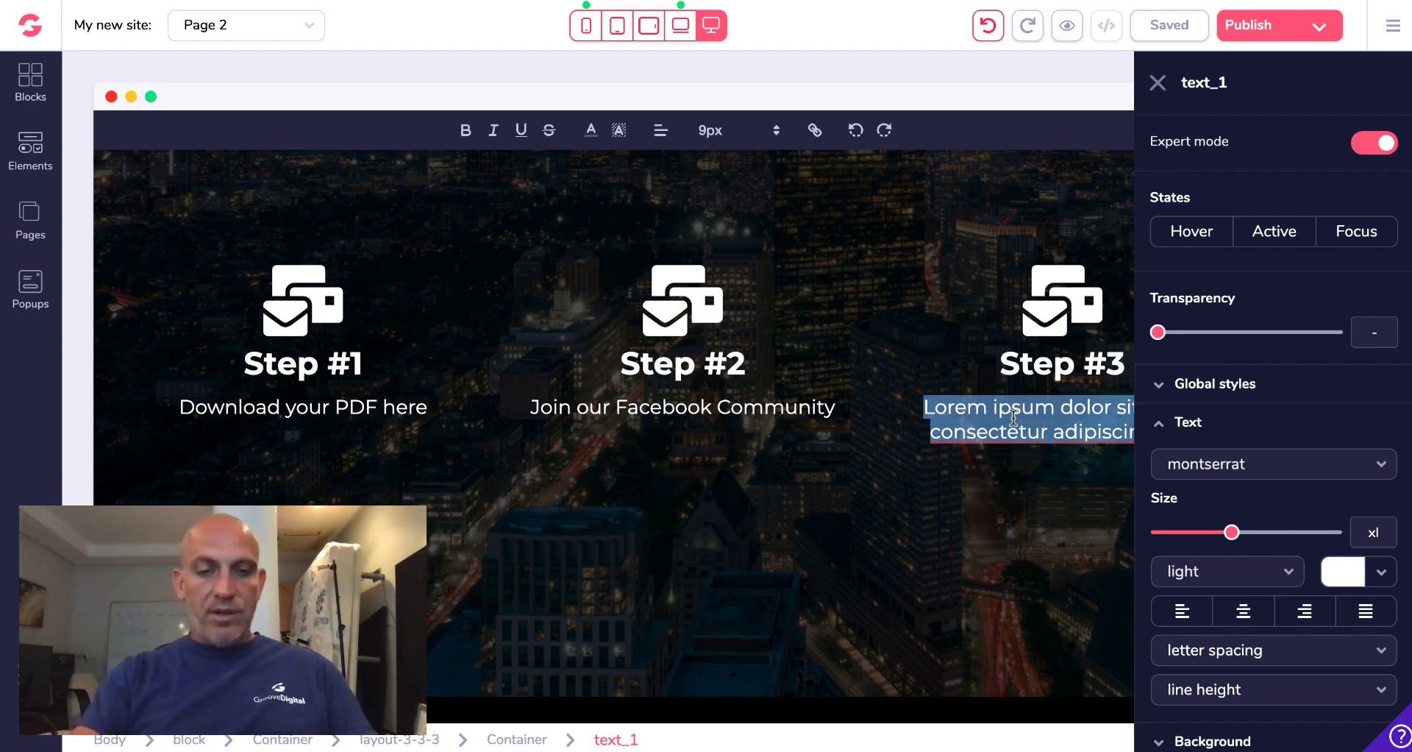
text(Purcha)
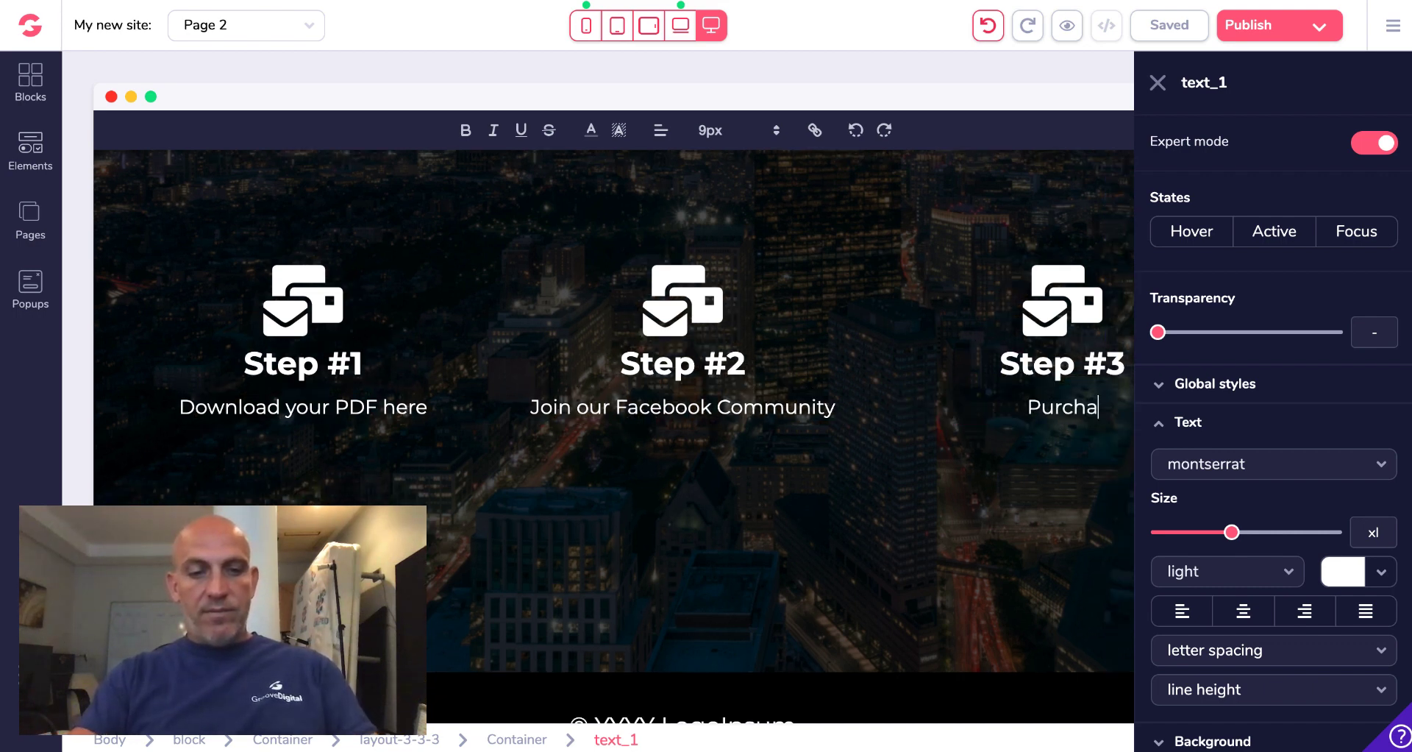
text(se the Gr)
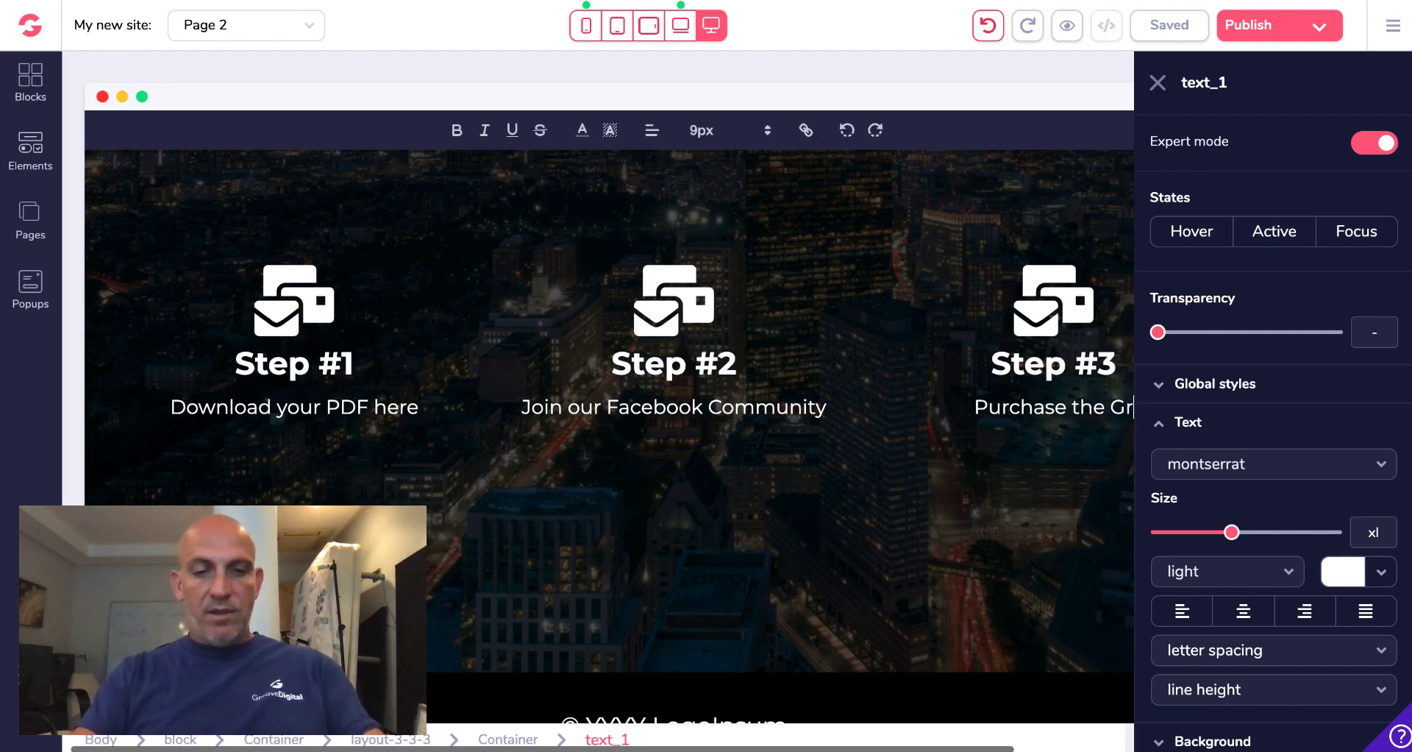
text(p)
key(BackSpace)
text(oup Coaching Code)
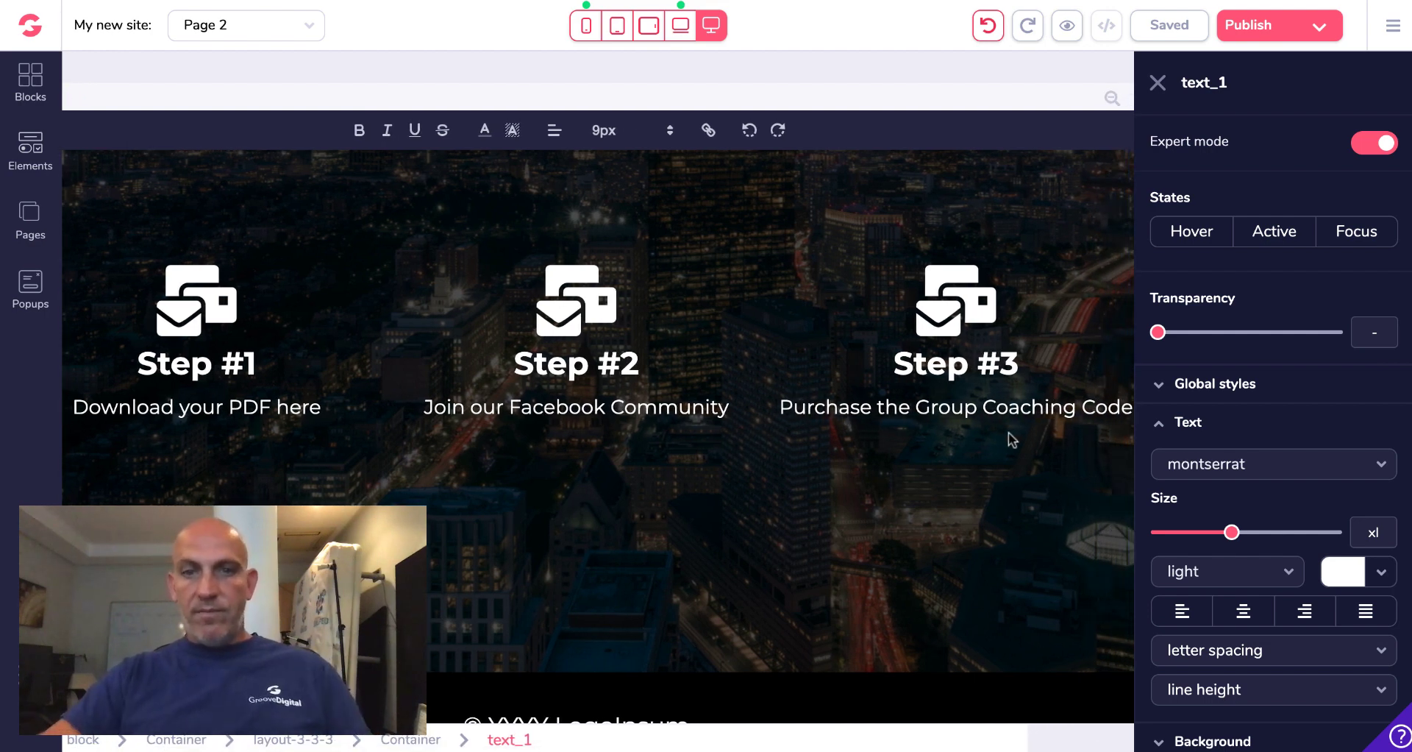
click(996, 483)
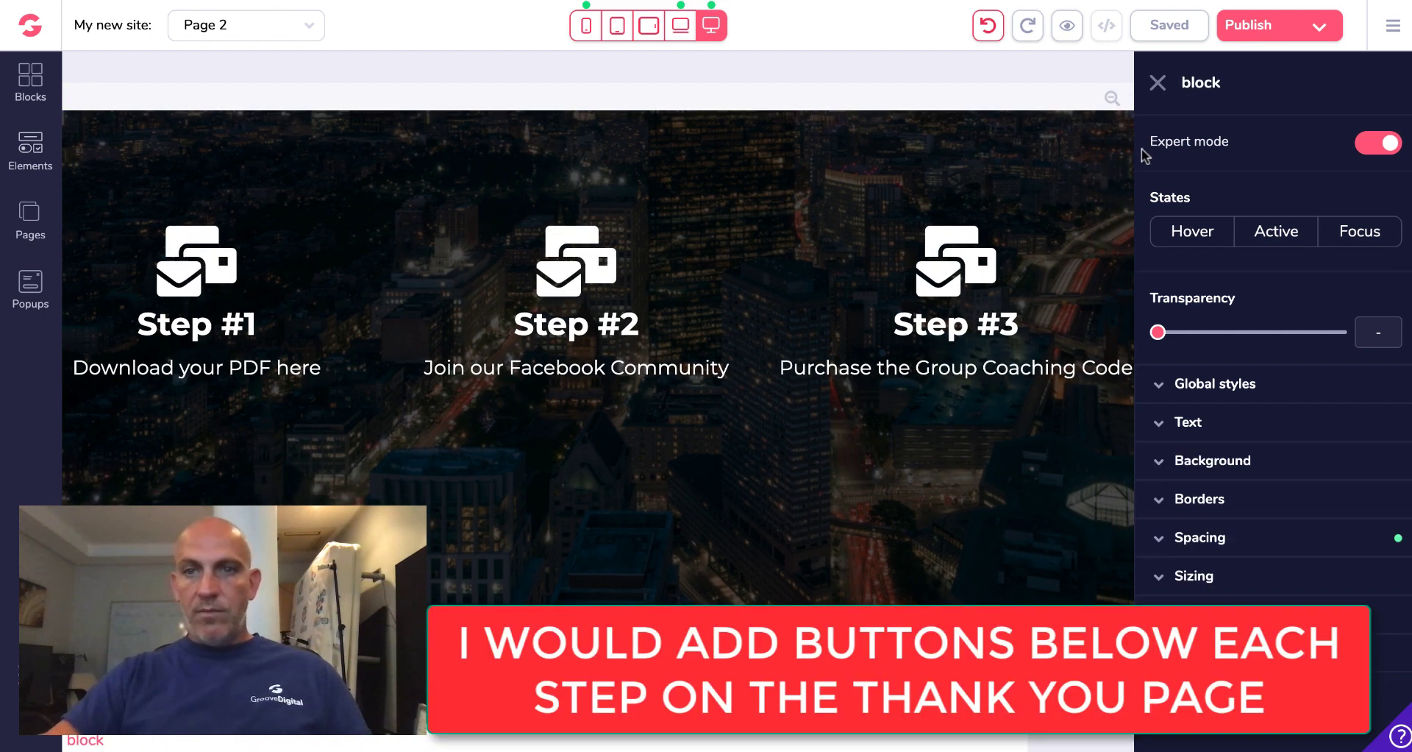
click(1161, 81)
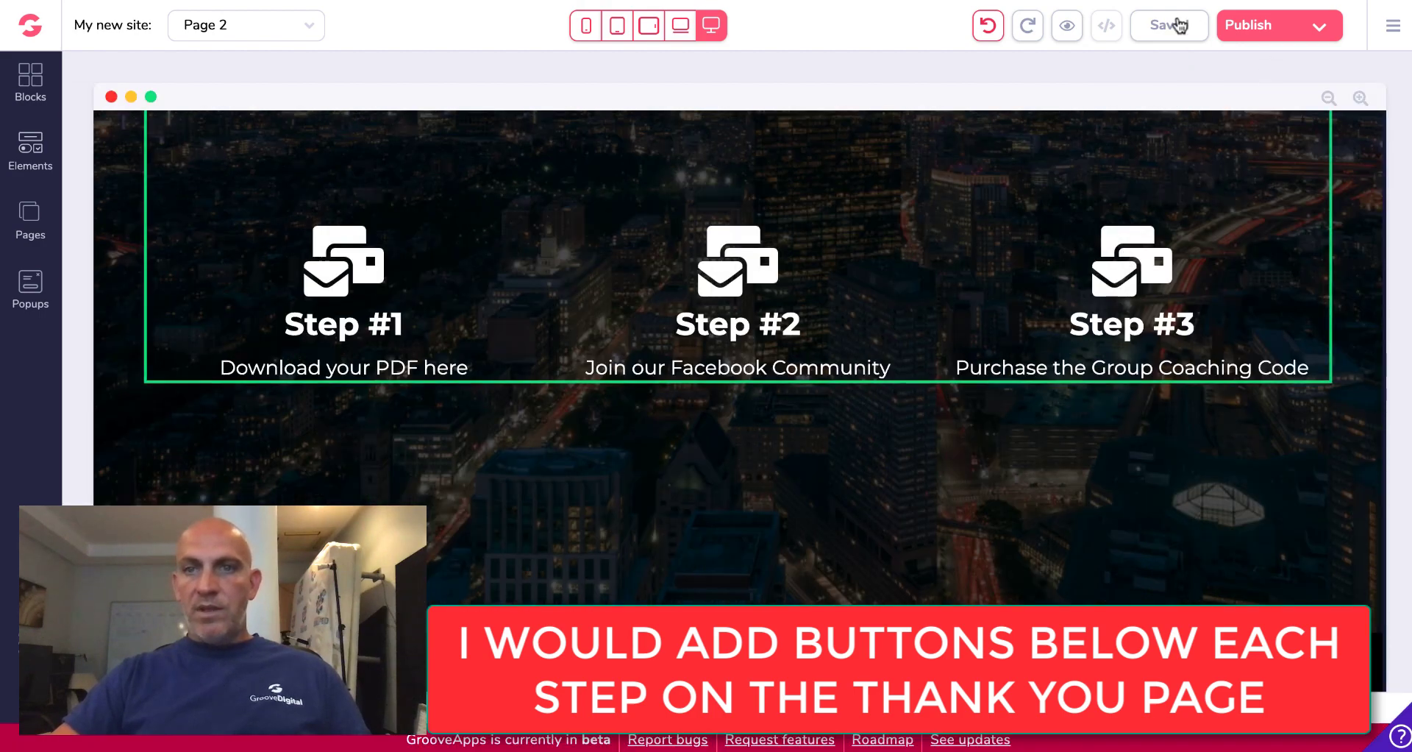
scroll(1220, 296, up, 5)
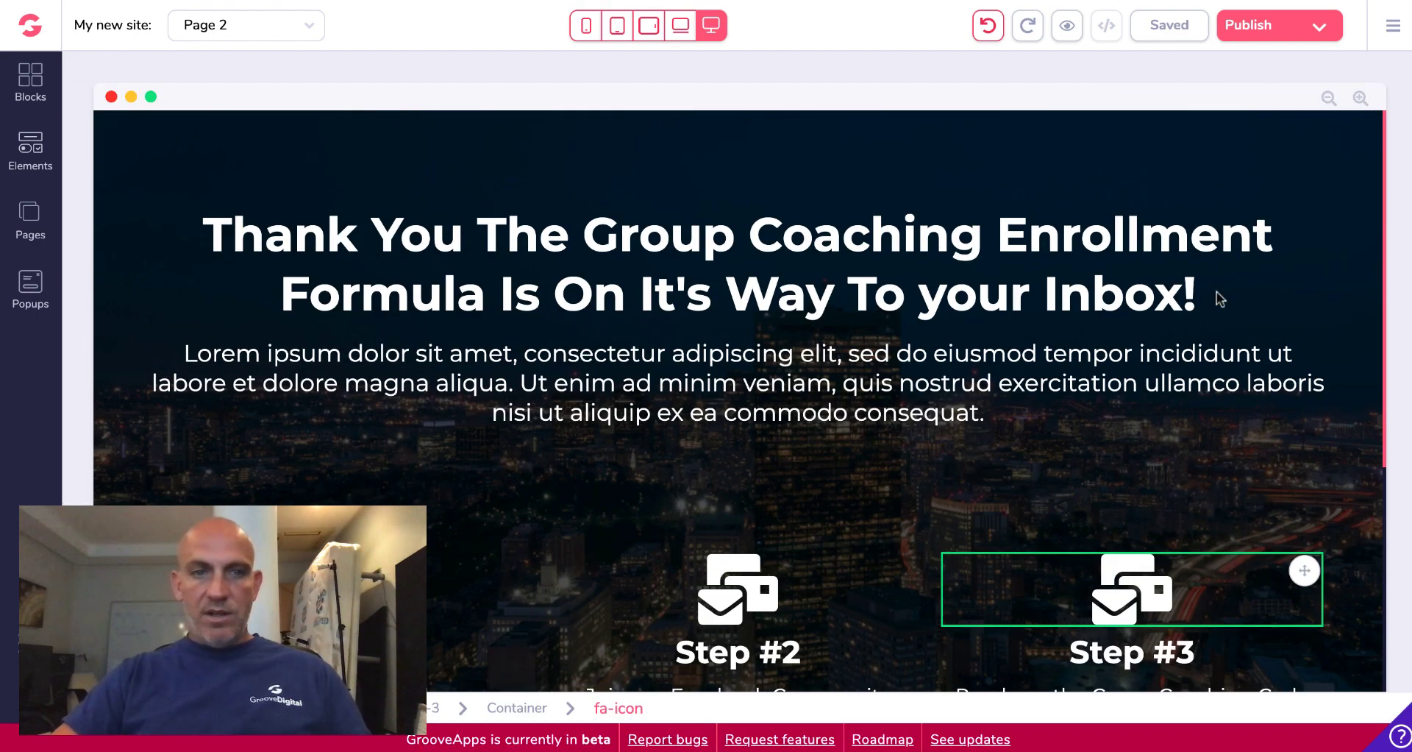
scroll(892, 343, down, 5)
scroll(891, 340, up, 5)
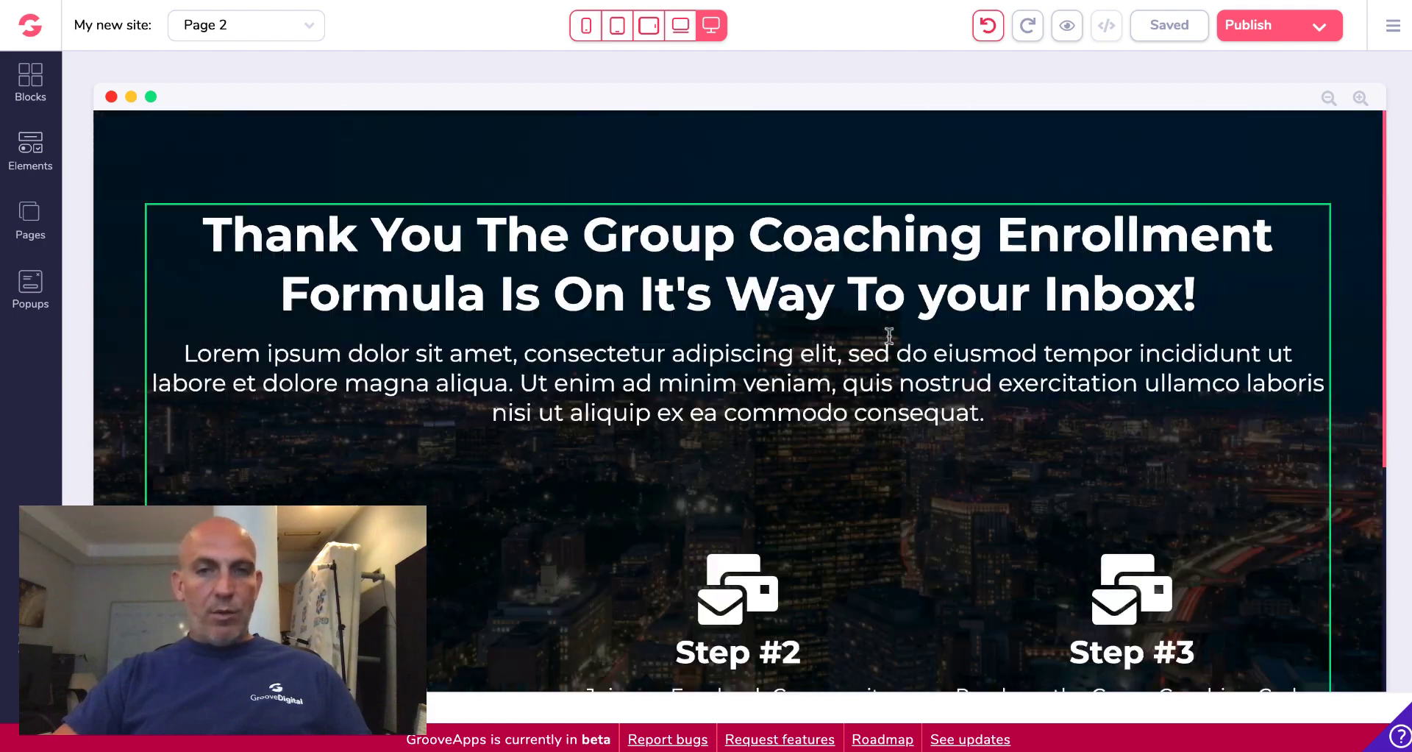
Open Popup 1 for editing from the Popups list
click(28, 214)
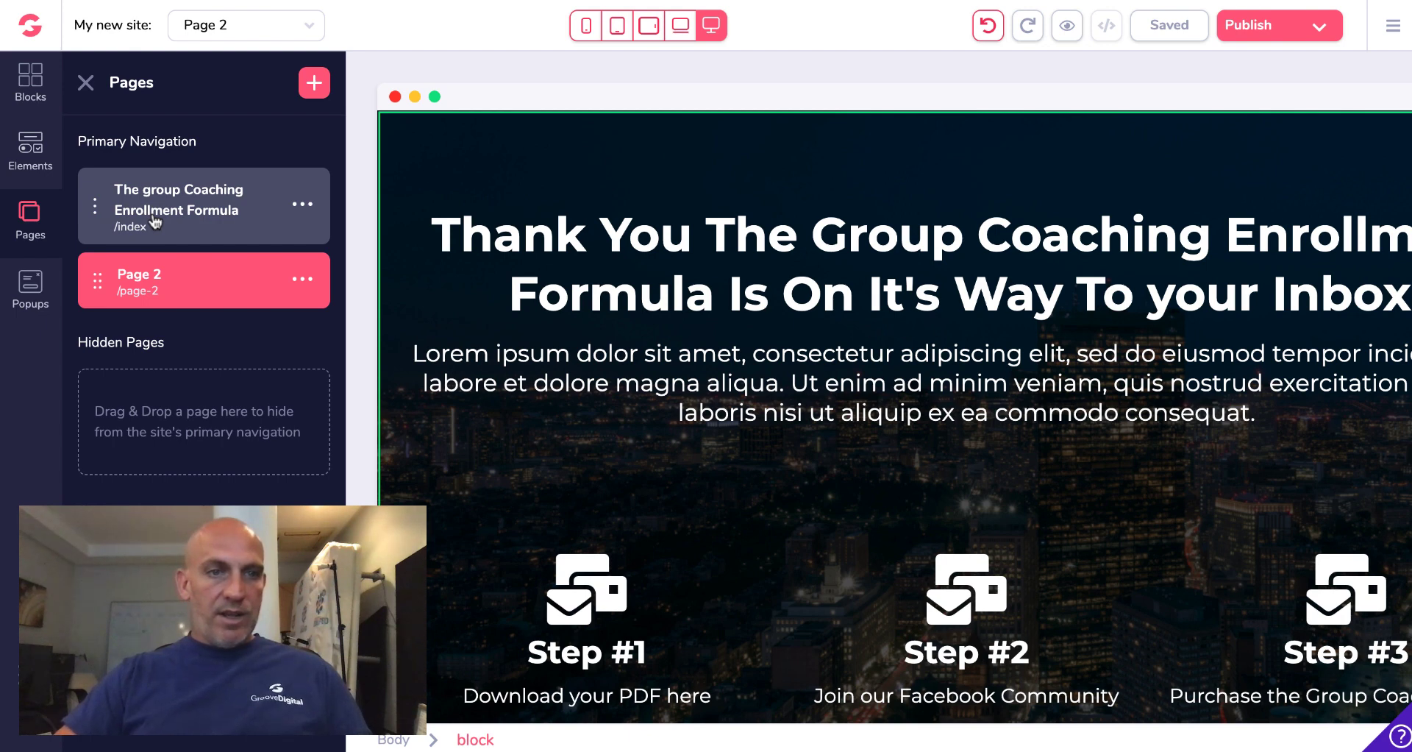
click(33, 293)
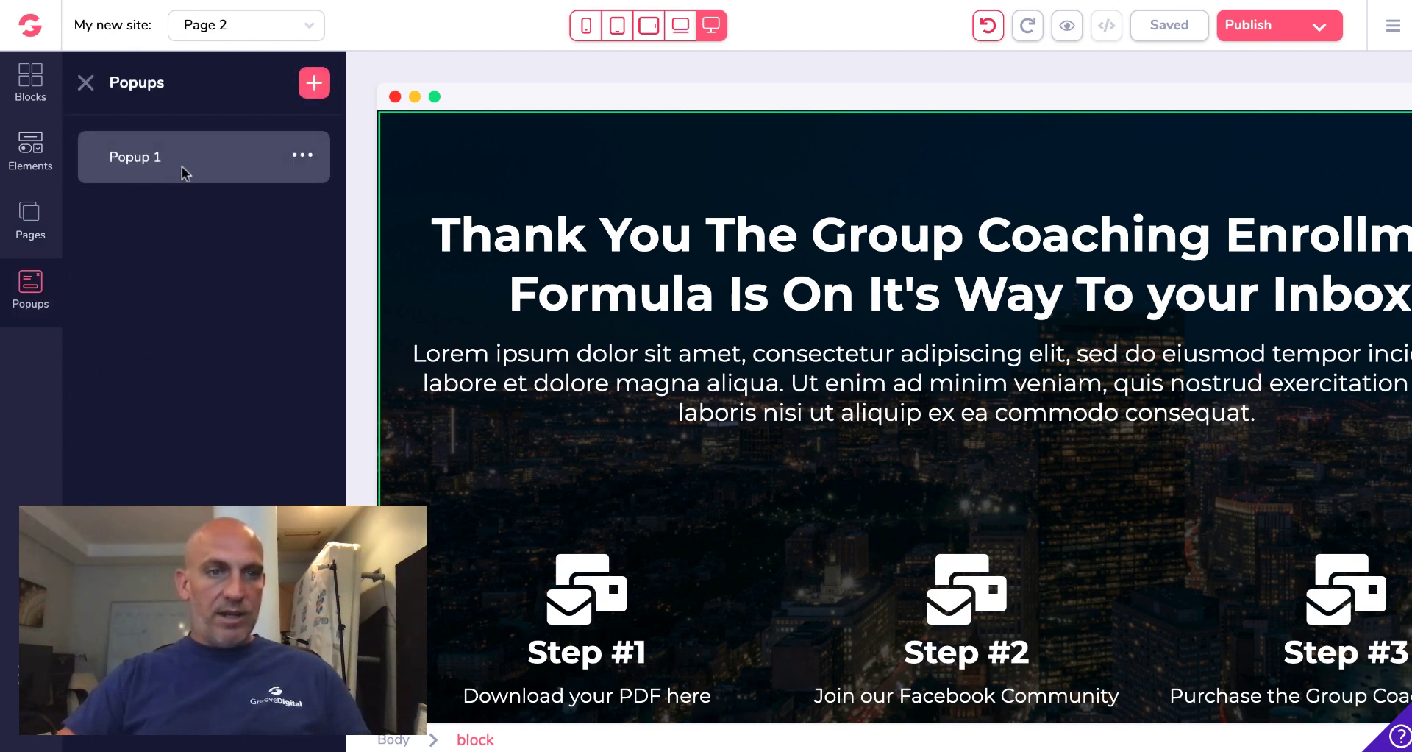
click(302, 155)
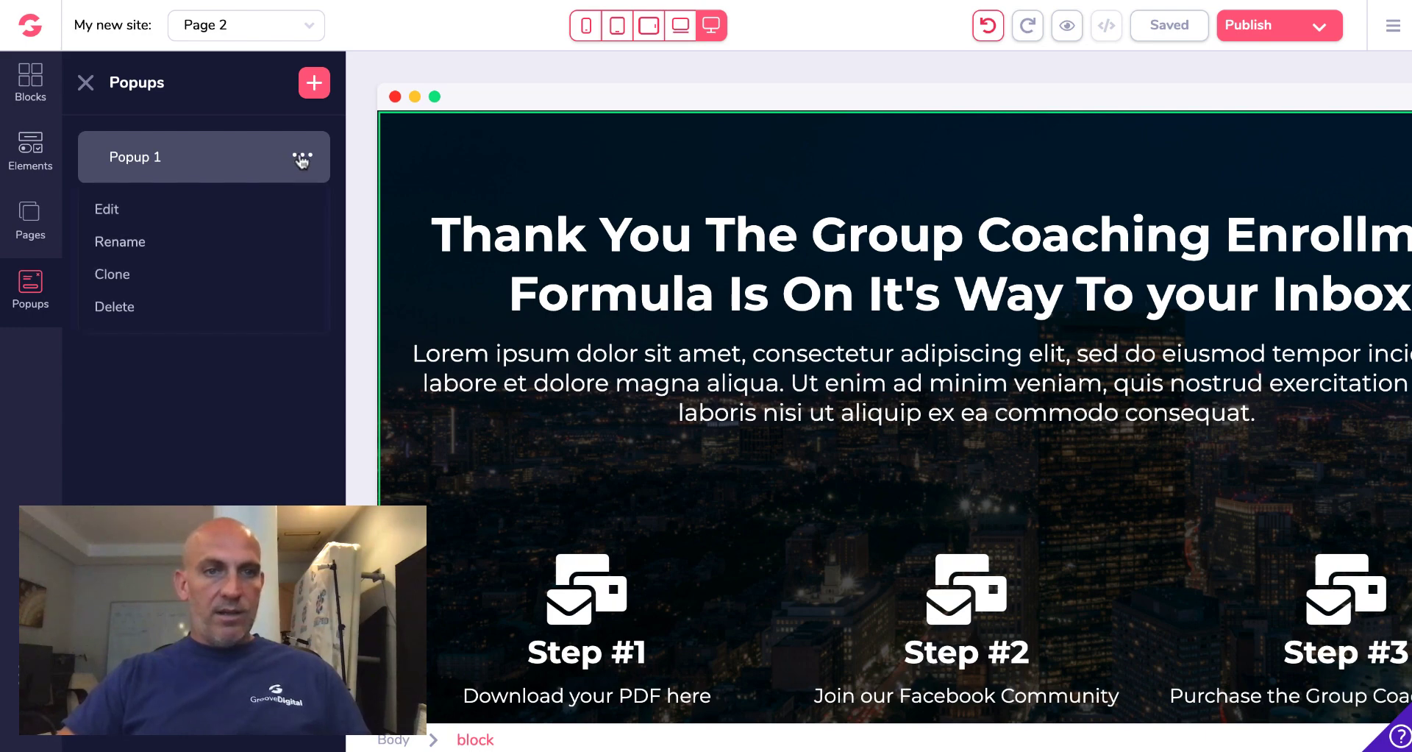
click(108, 211)
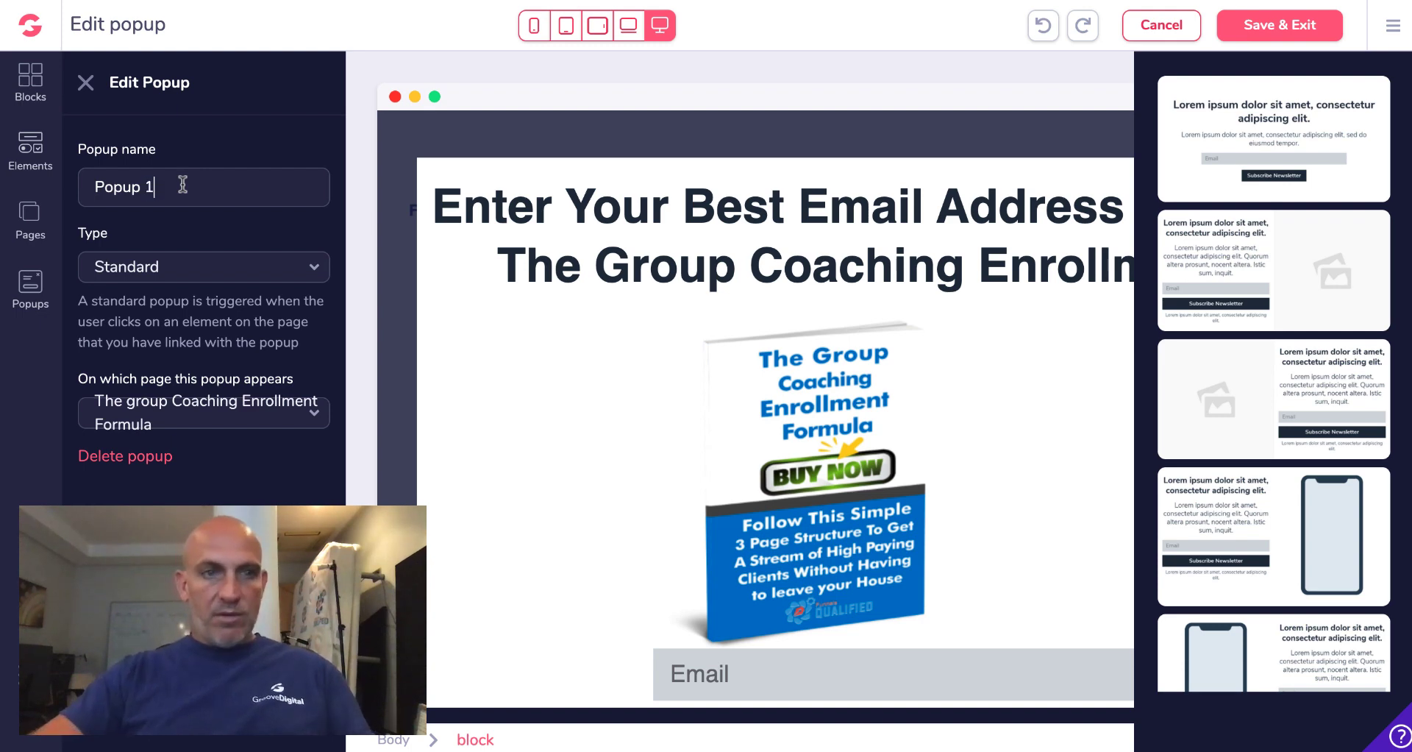
Rename the popup 'Group', keep its type Standard, and save back to the page
triple_click(183, 184)
text(Group)
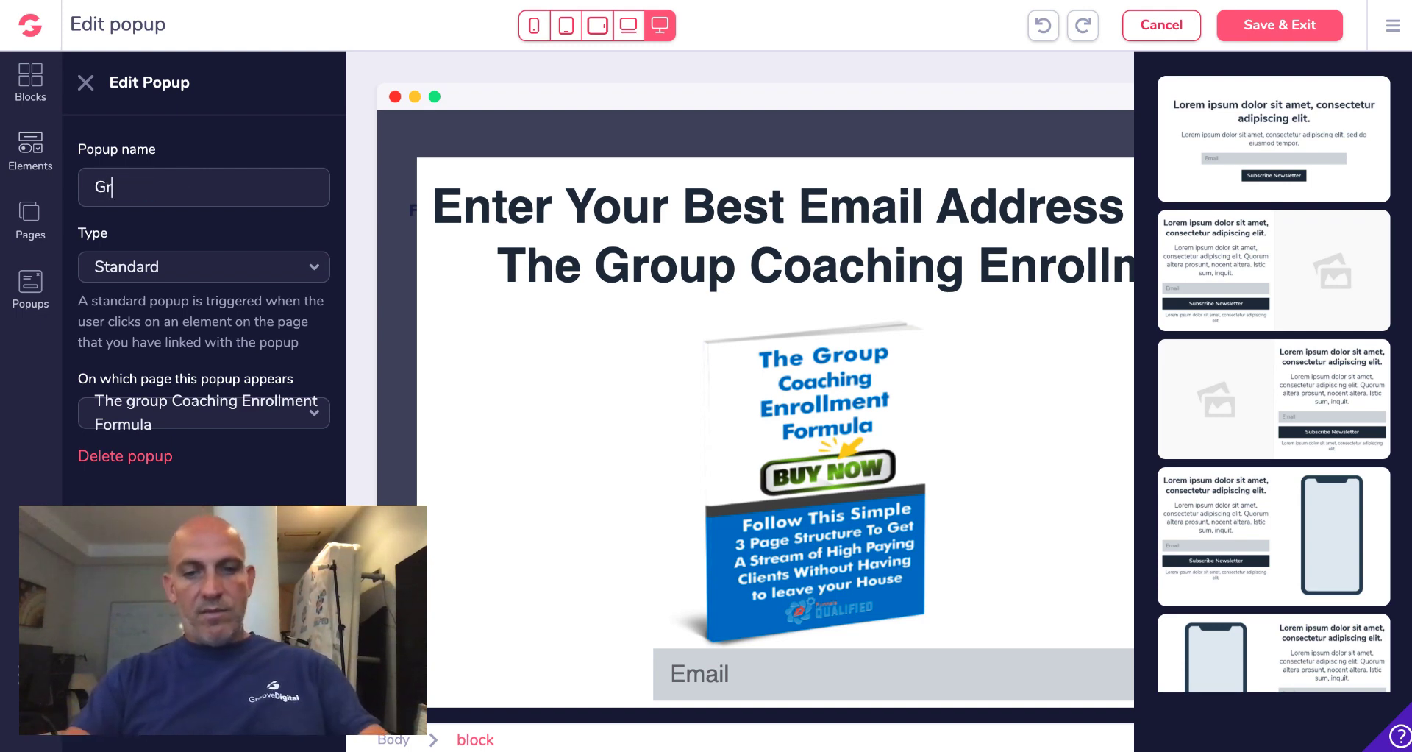
click(229, 275)
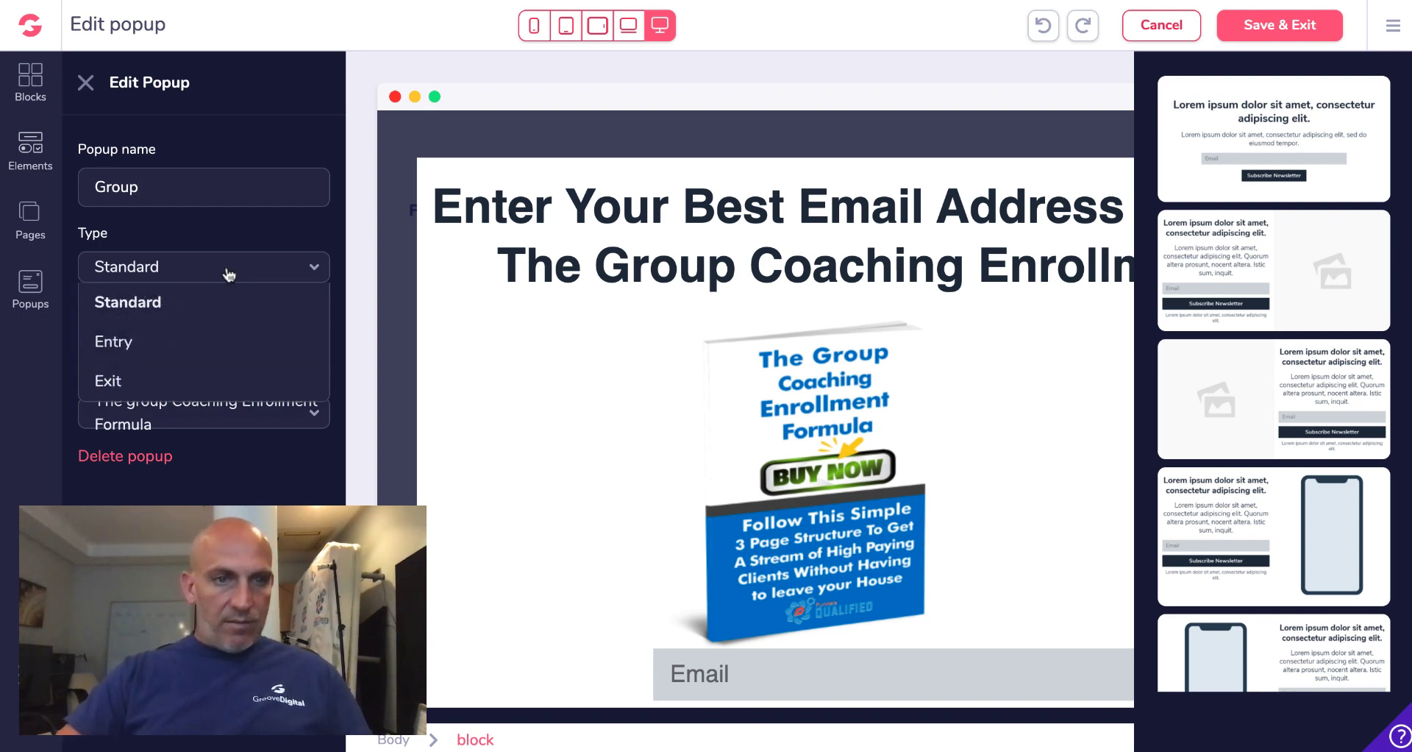
click(229, 274)
scroll(228, 339, down, 1)
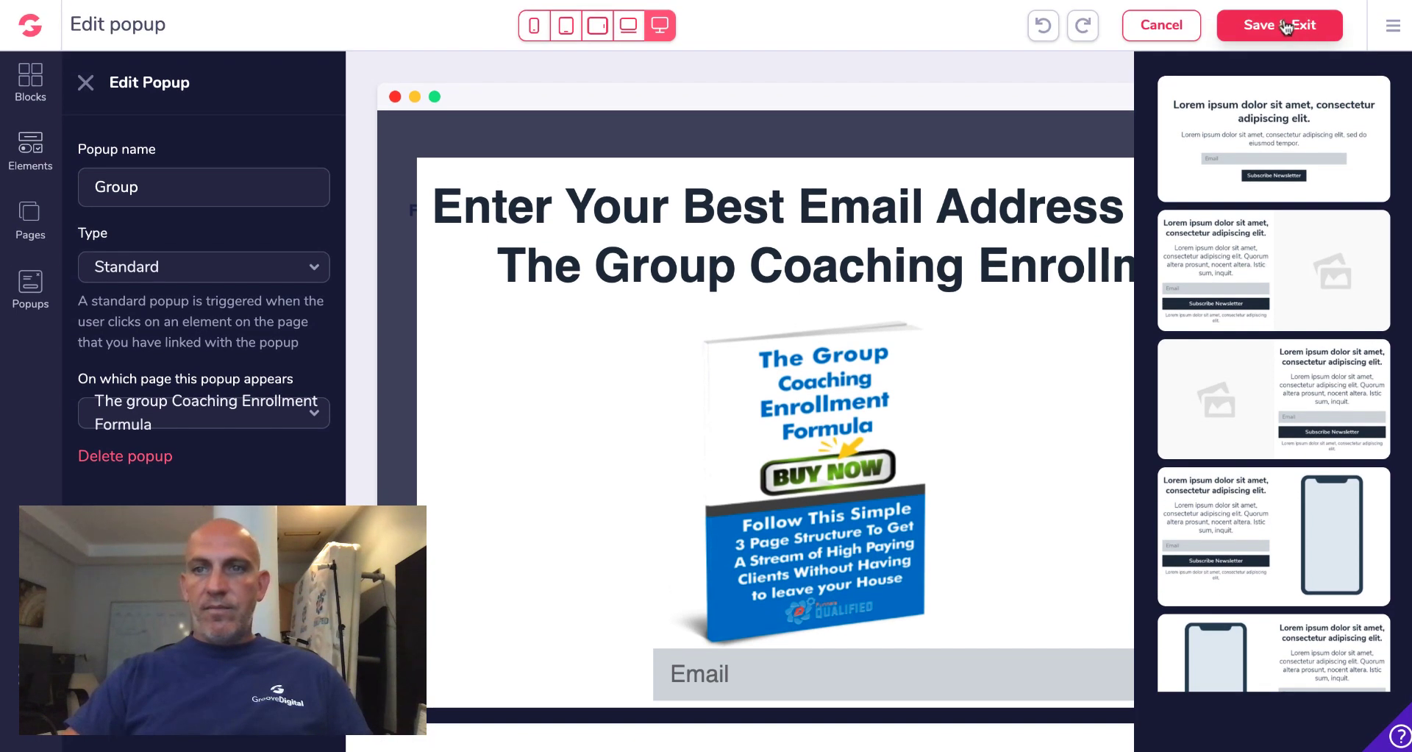
click(1284, 26)
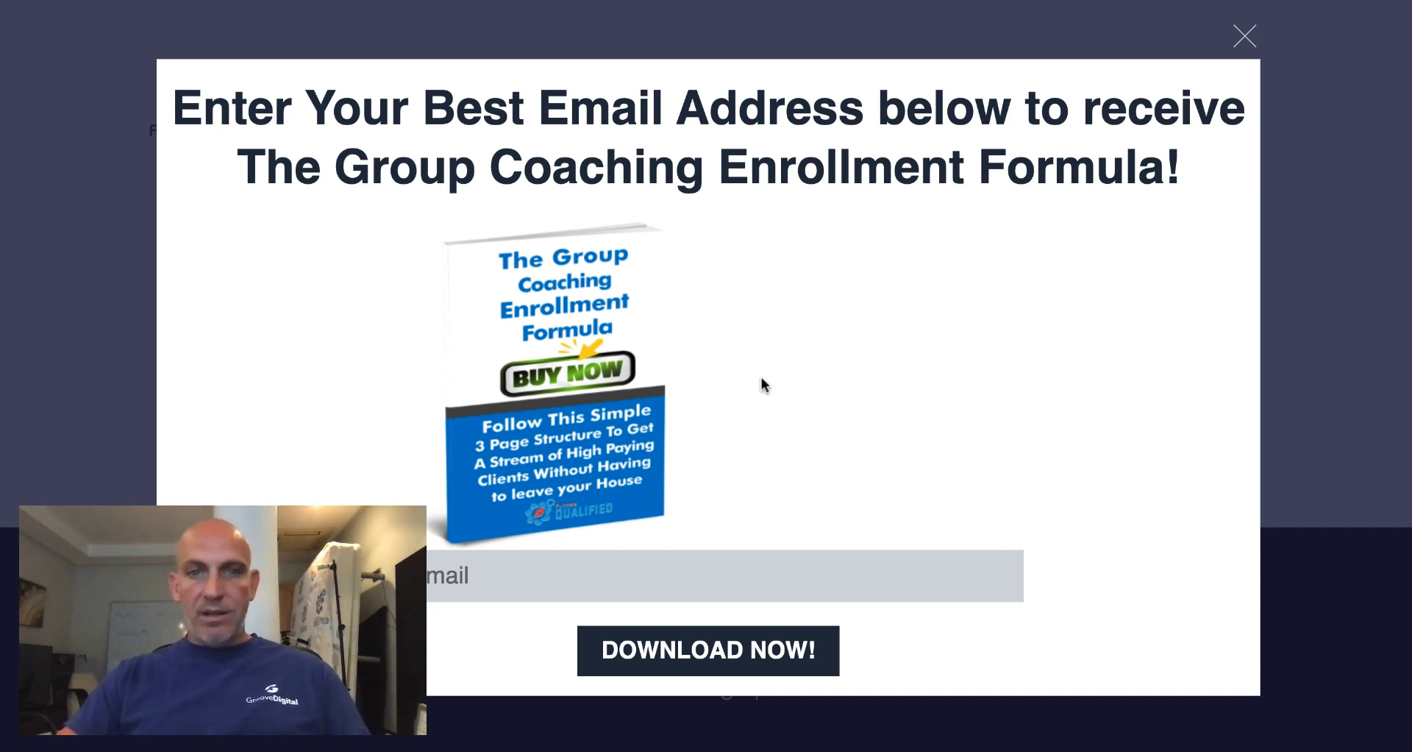
click(1246, 36)
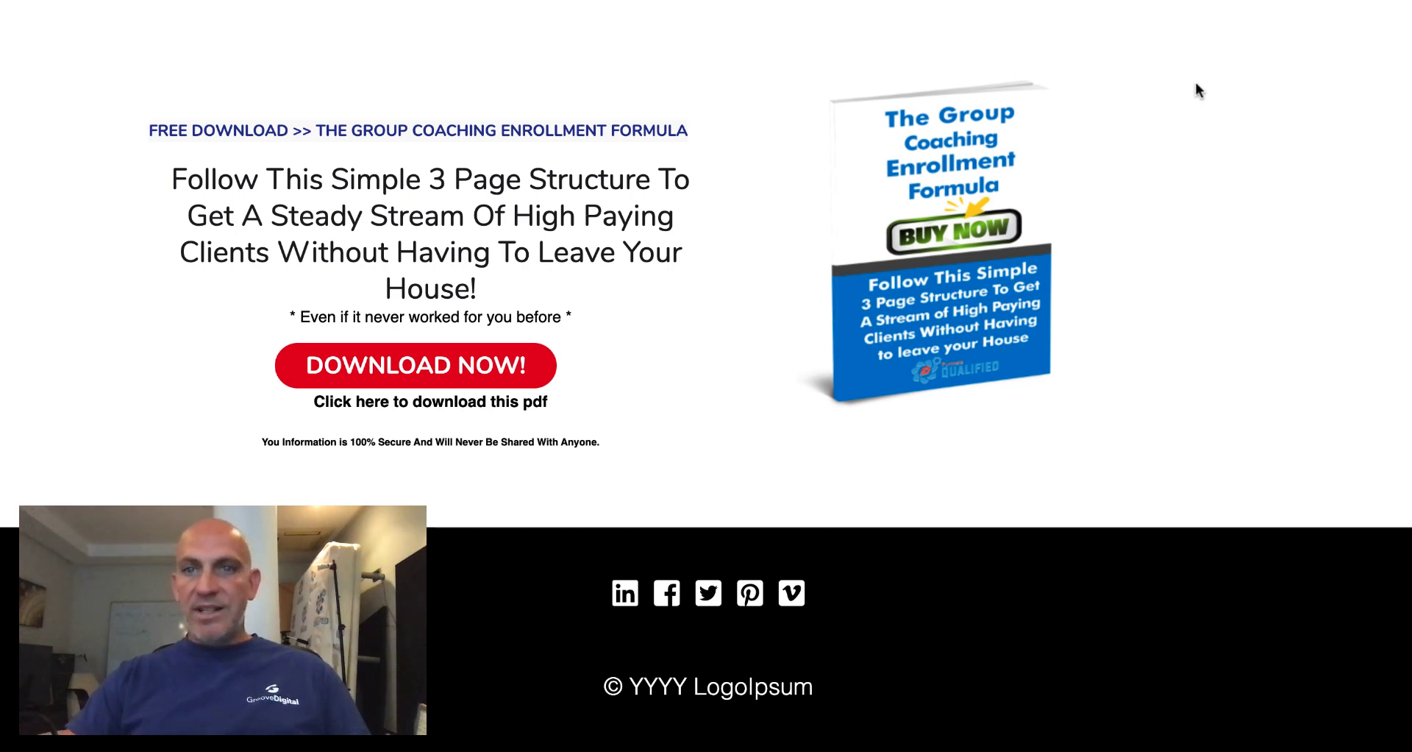
key(Escape)
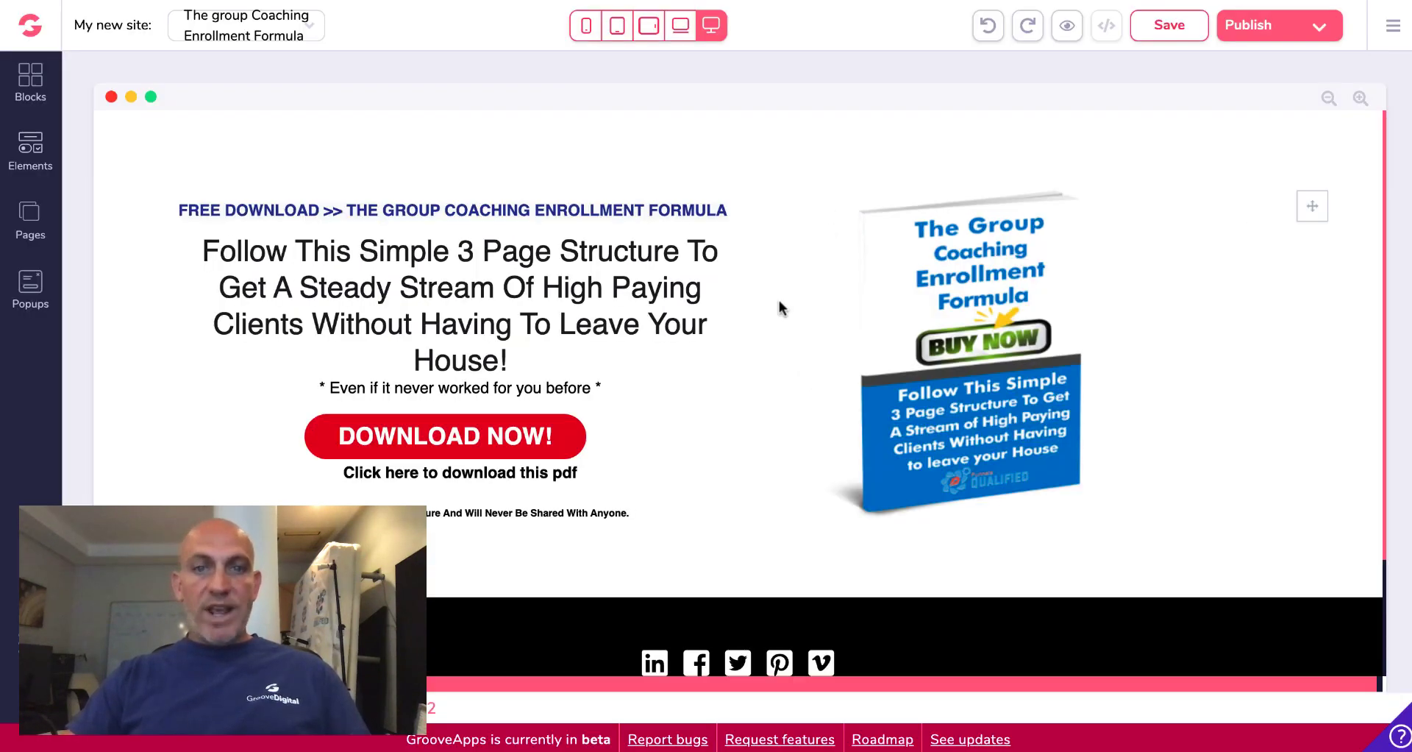